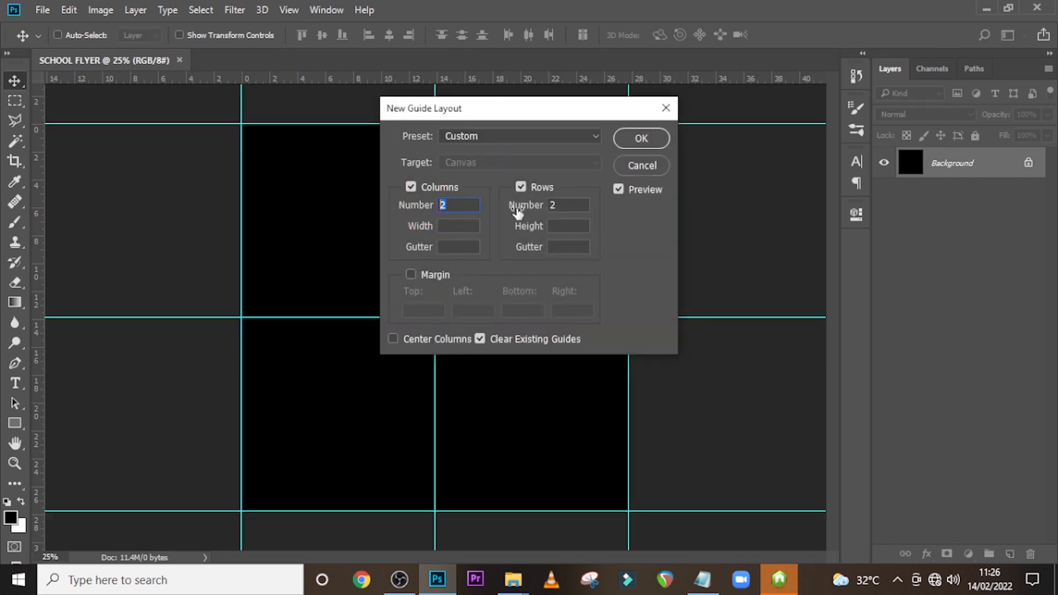
Apply a guide layout with two columns and two rows to the canvas.
left_click(644, 141)
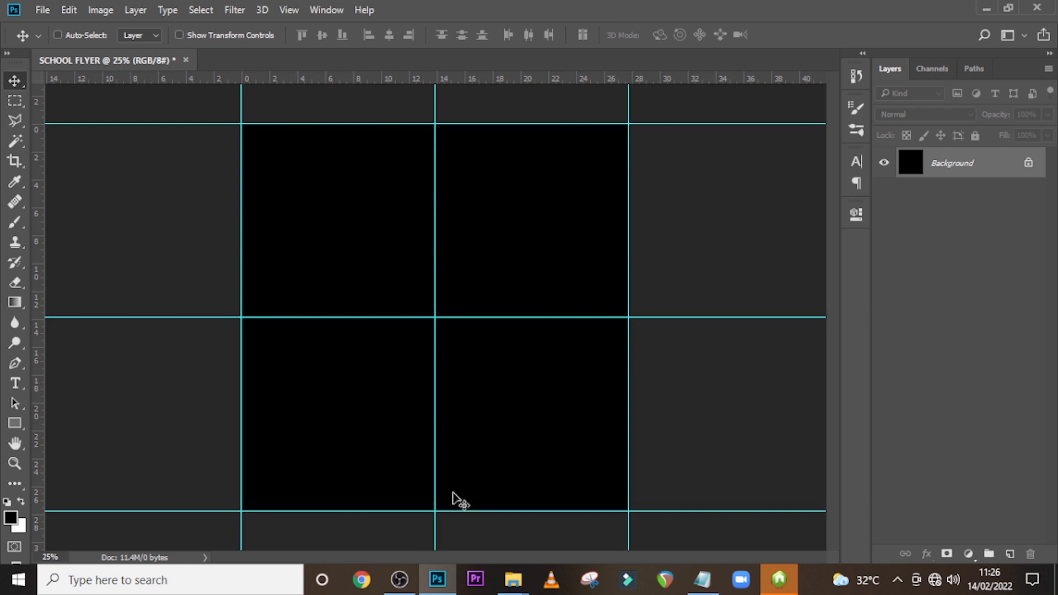
Place the sunset silhouette photo from the U86 folder at about 492% scale over the canvas's lower-right area.
mouse_move(514, 578)
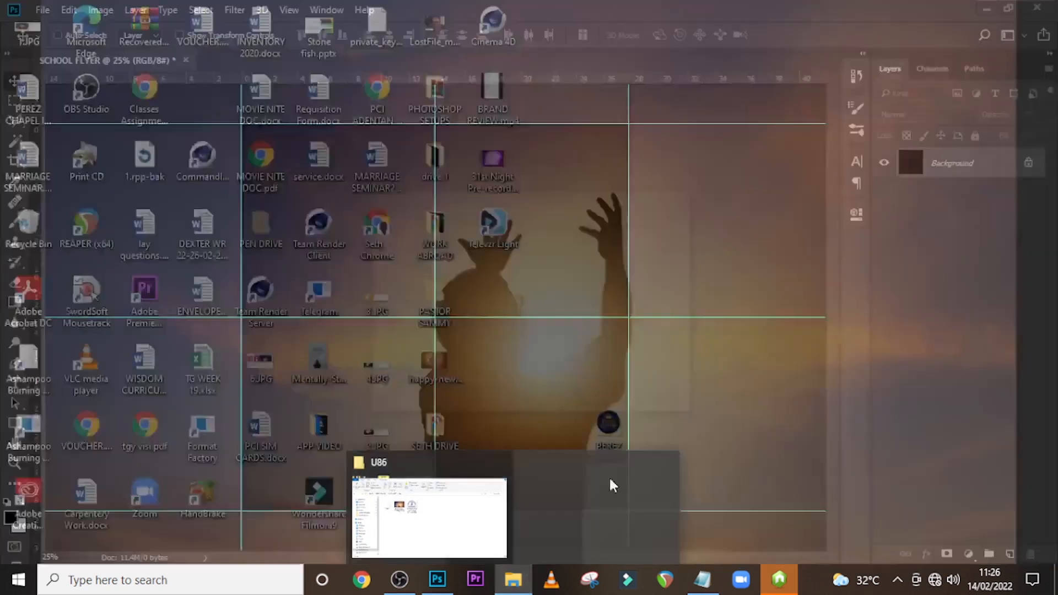
left_click(484, 507)
left_click(318, 186)
left_click_drag(340, 232, 408, 367)
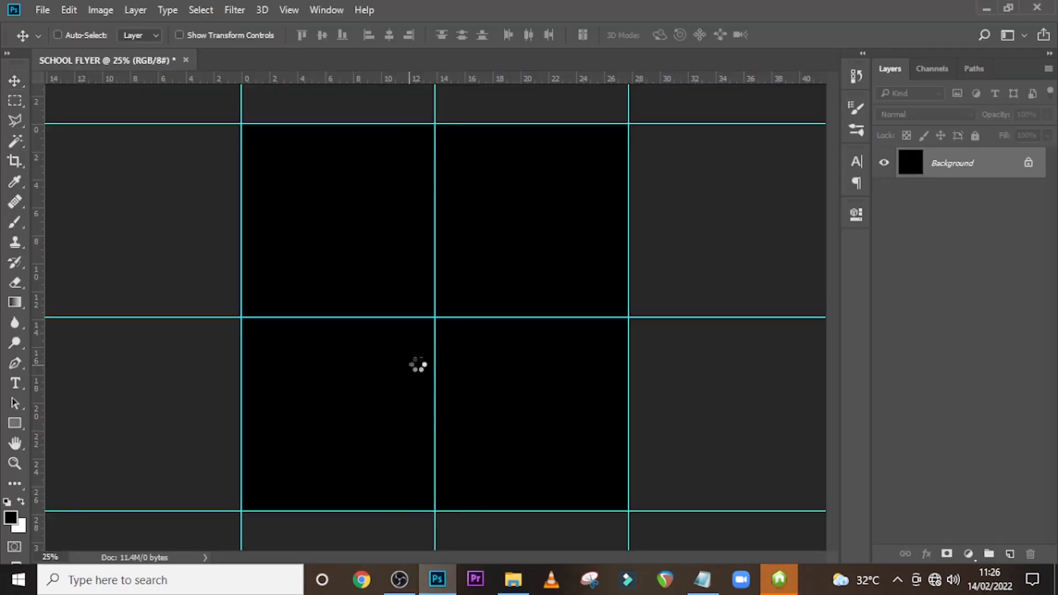
left_click_drag(454, 392, 440, 318)
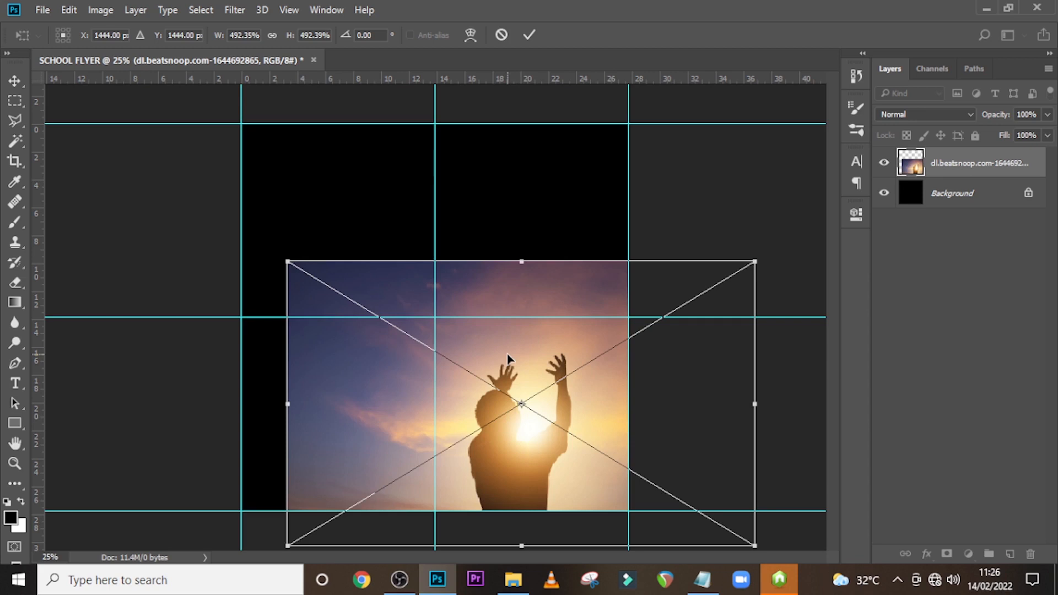
key("Return")
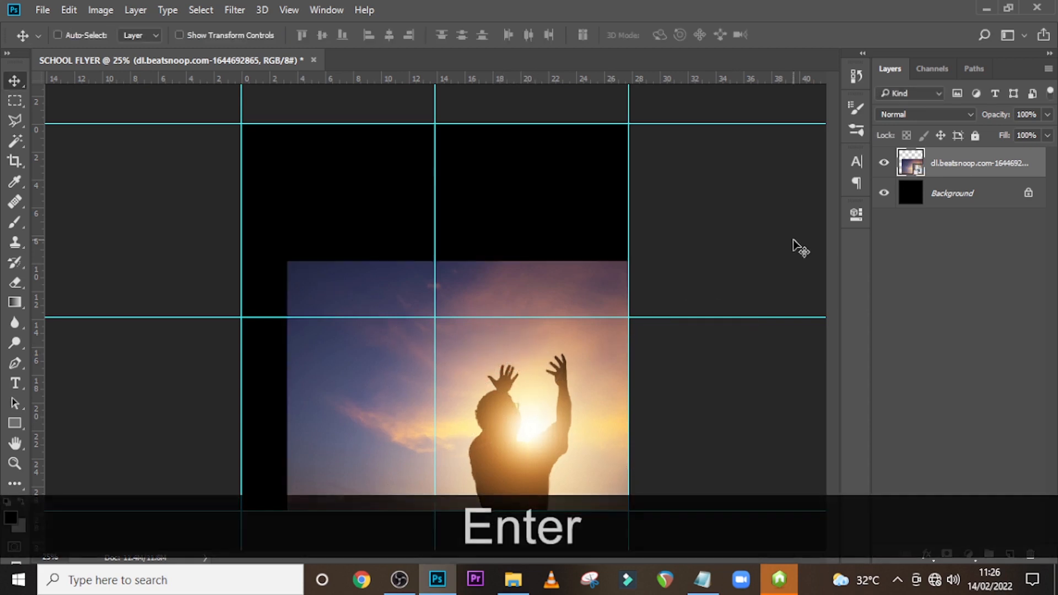
Duplicate the photo layer, then enlarge the lower copy to about 709% and align its upper edge with the canvas to cover it.
key("ctrl+j")
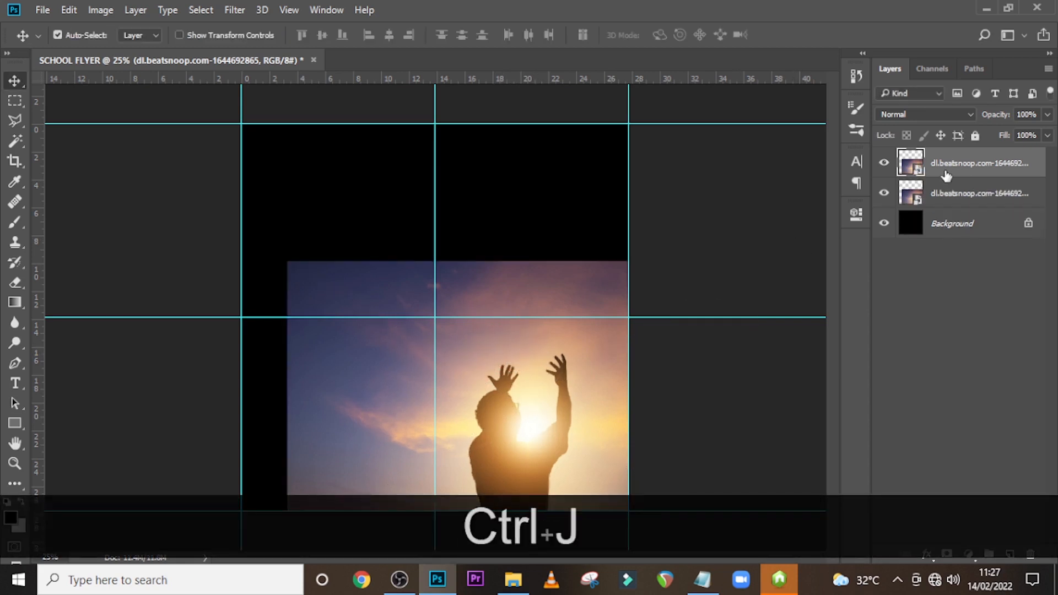
left_click(980, 193)
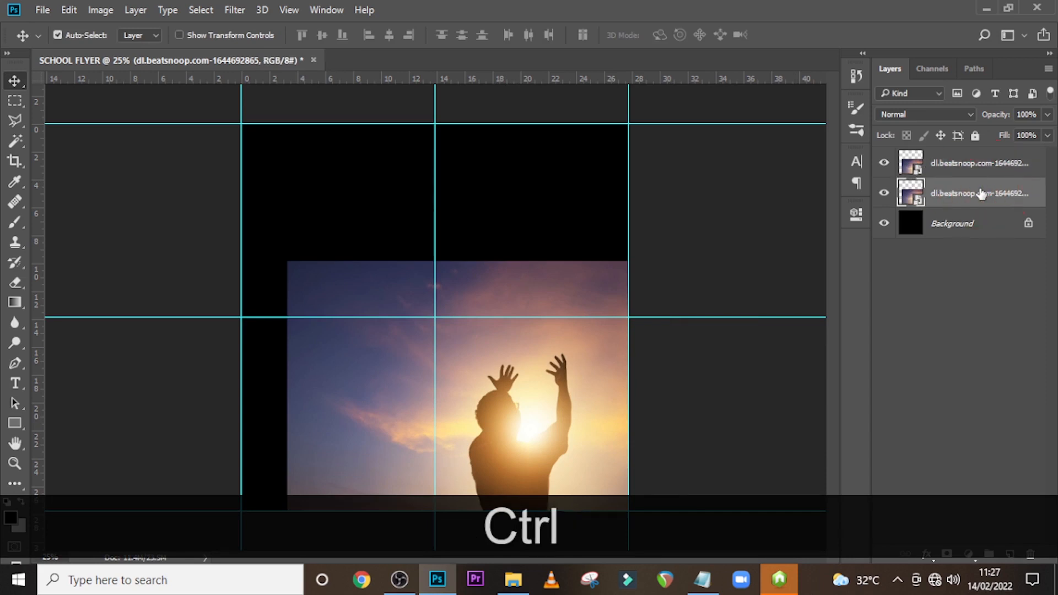
key("ctrl+t")
left_click_drag(291, 264, 207, 170)
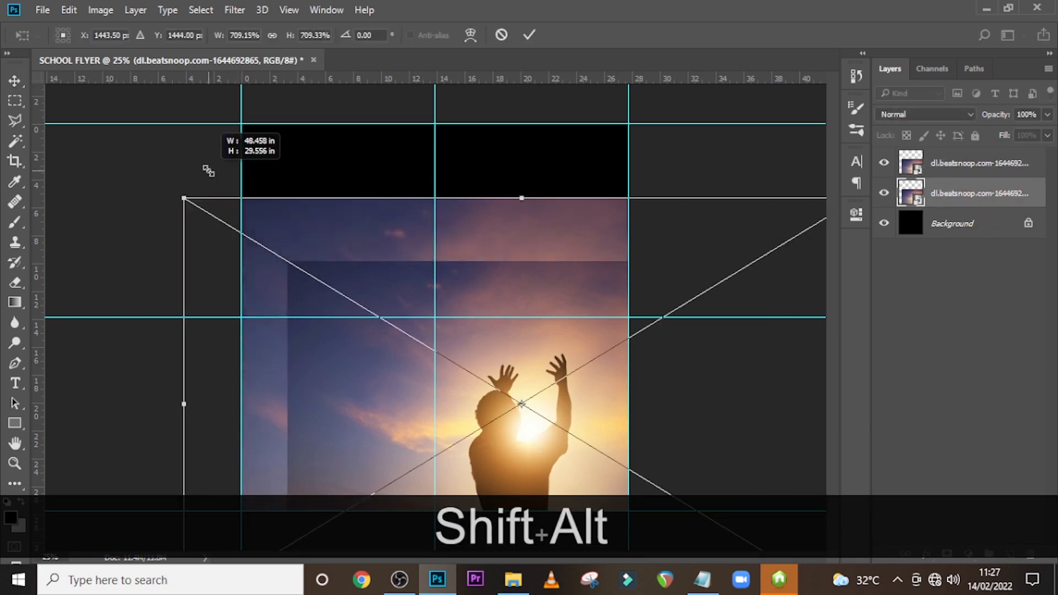
left_click_drag(444, 414, 444, 349)
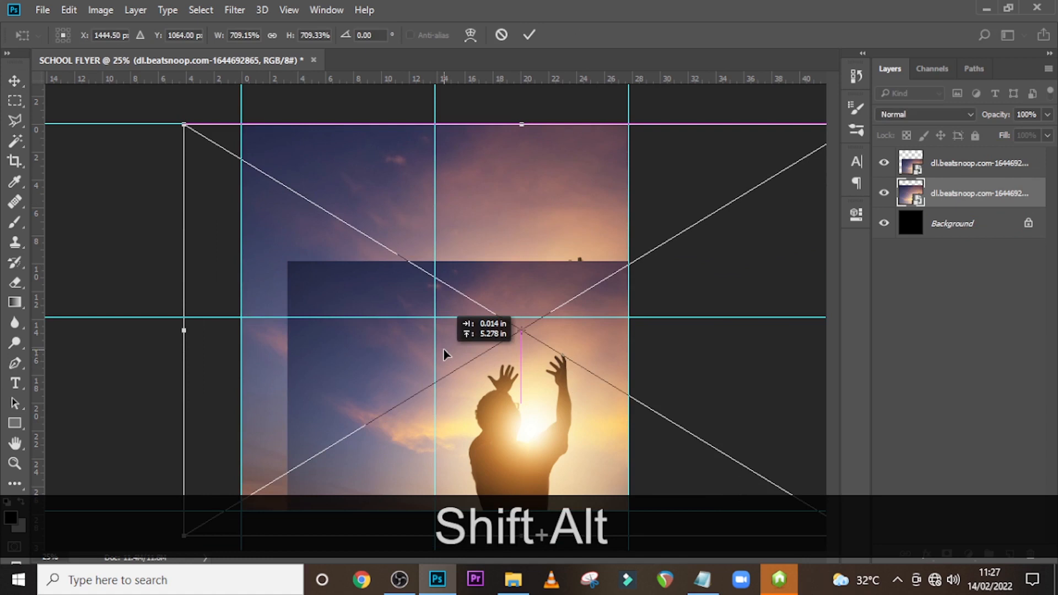
key("Return")
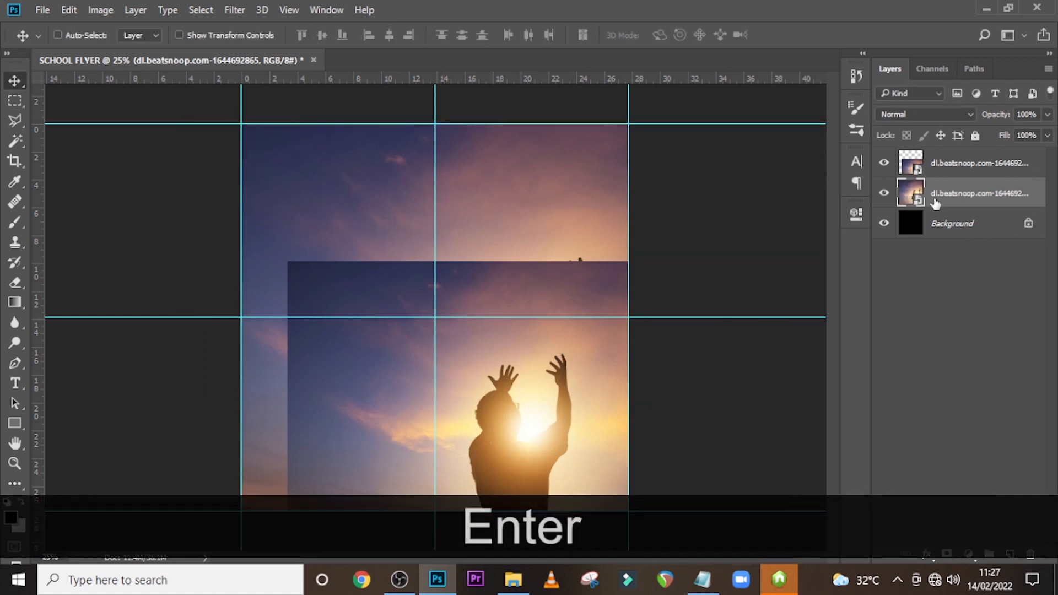
Add a layer mask to the upper photo layer and choose the Soft Round brush with 0% hardness.
left_click(939, 171)
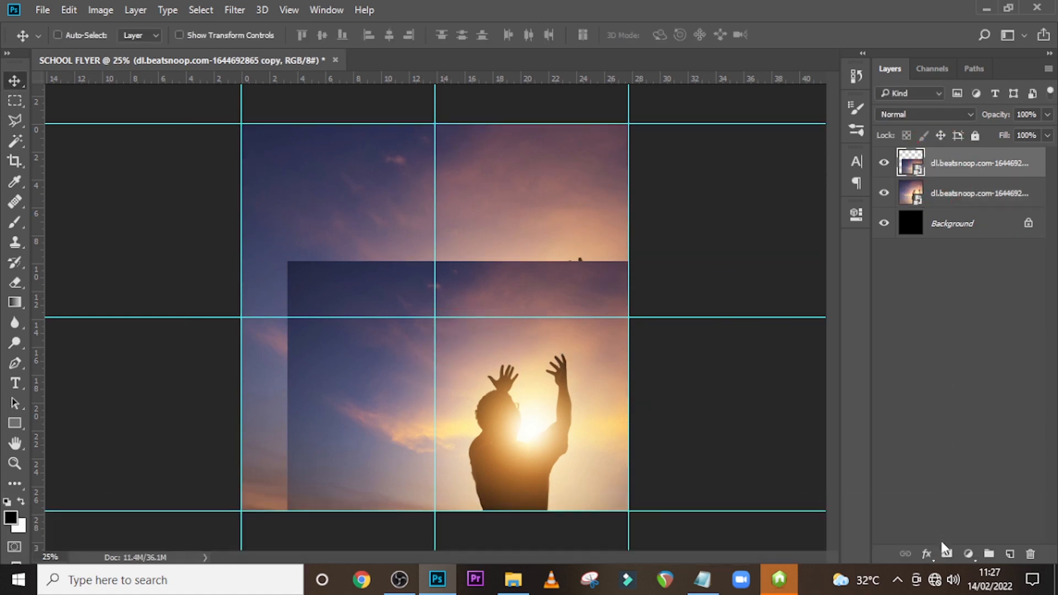
left_click(946, 552)
key("b")
key("Caps_Lock")
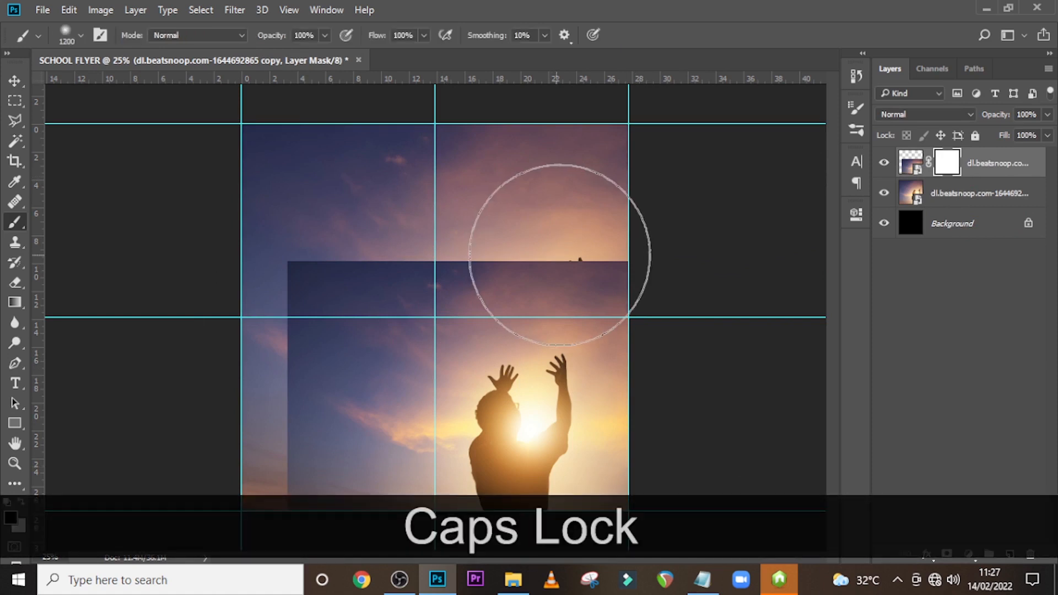
left_click(81, 36)
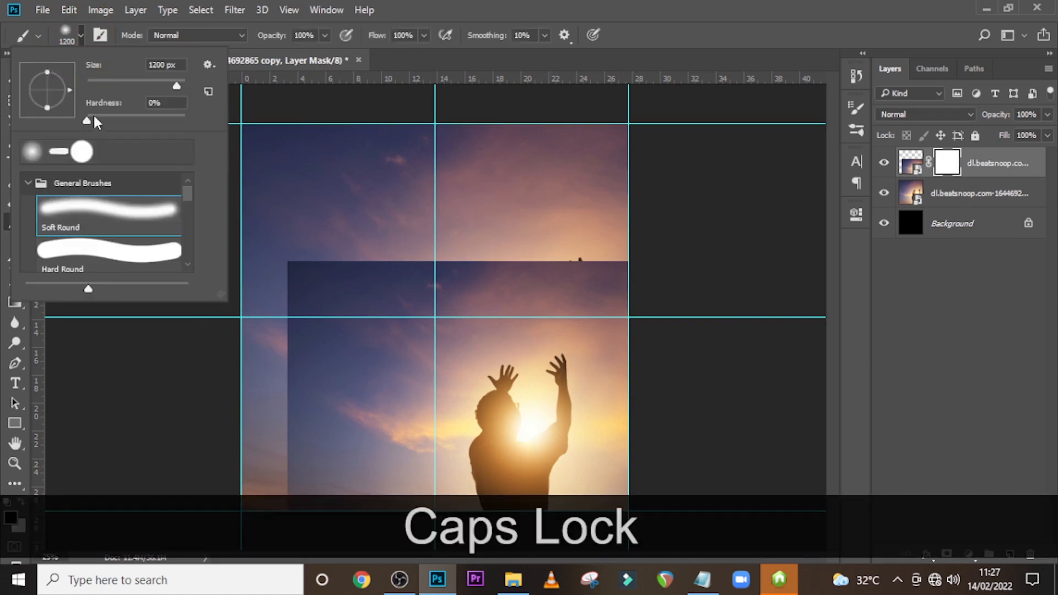
left_click(79, 217)
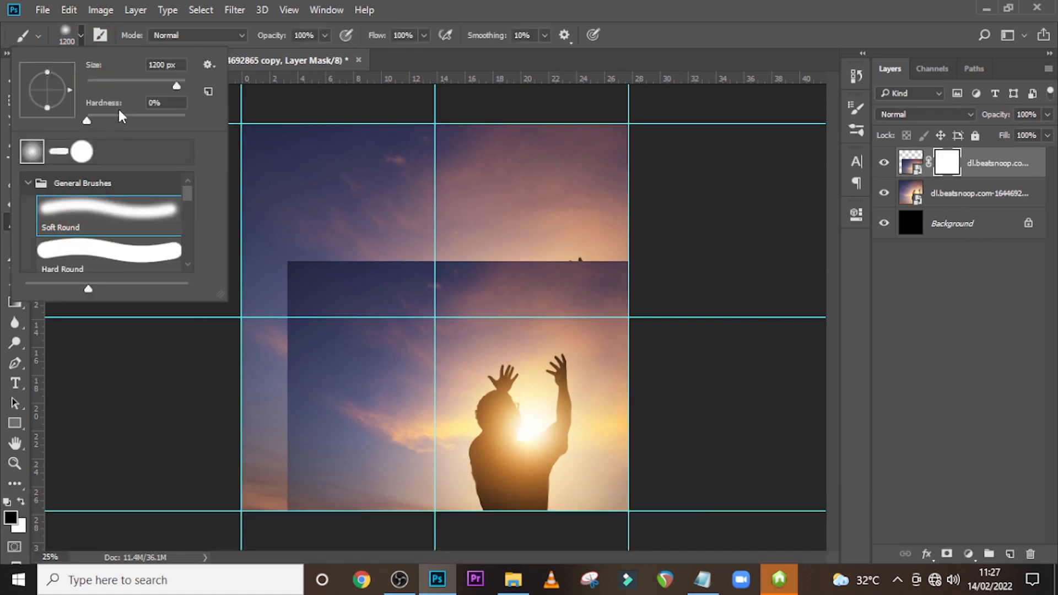
left_click(300, 32)
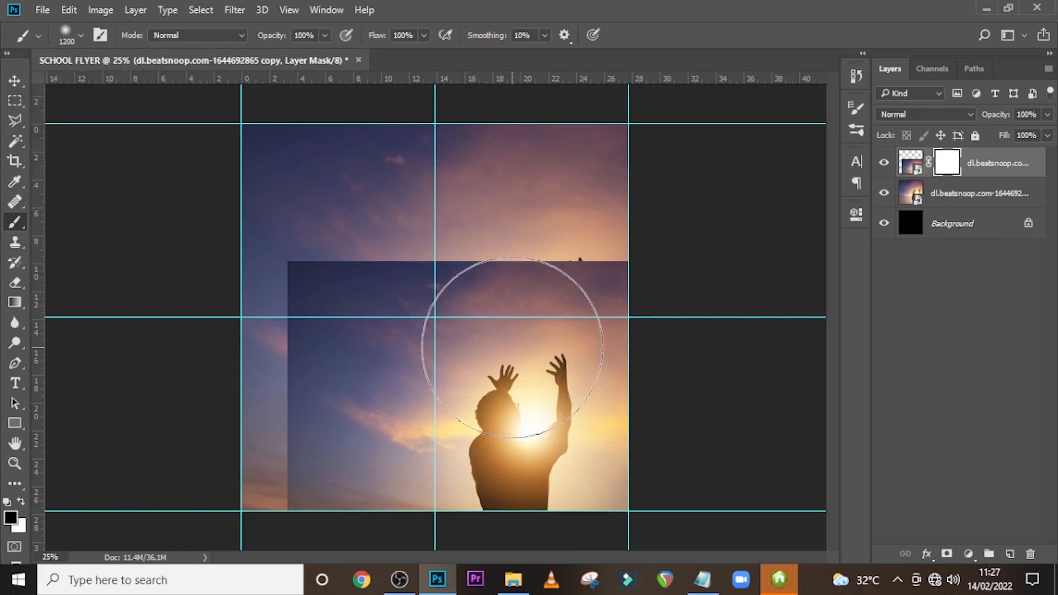
Paint black on the mask with a 600 px brush to blend the smaller photo's upper and left edges into the sky.
key("bracketleft")
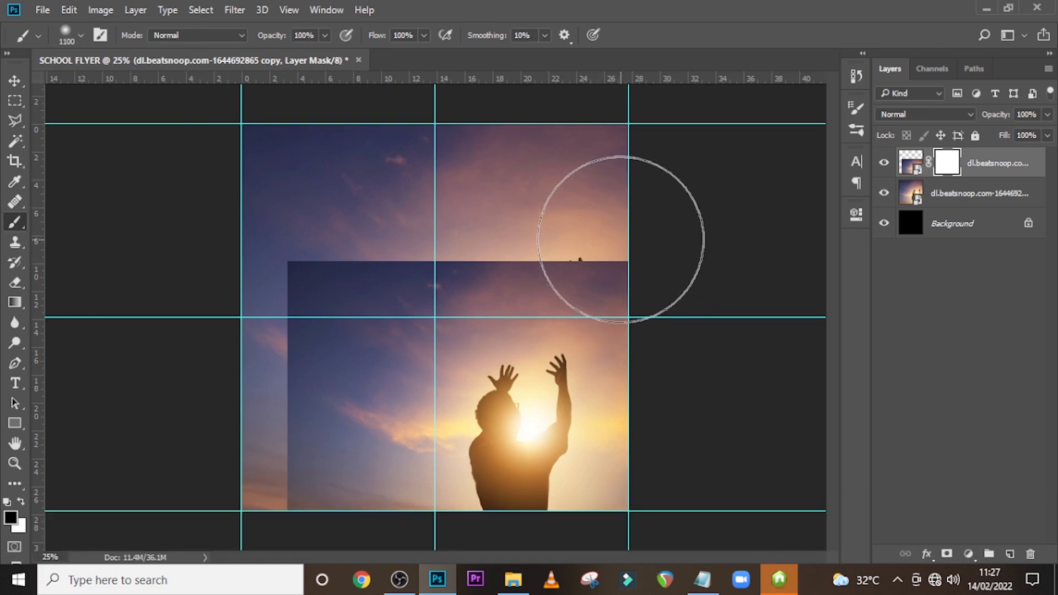
key("bracketleft")
key("bracketleft")
key("bracketleft")
key("bracketleft")
key("bracketleft")
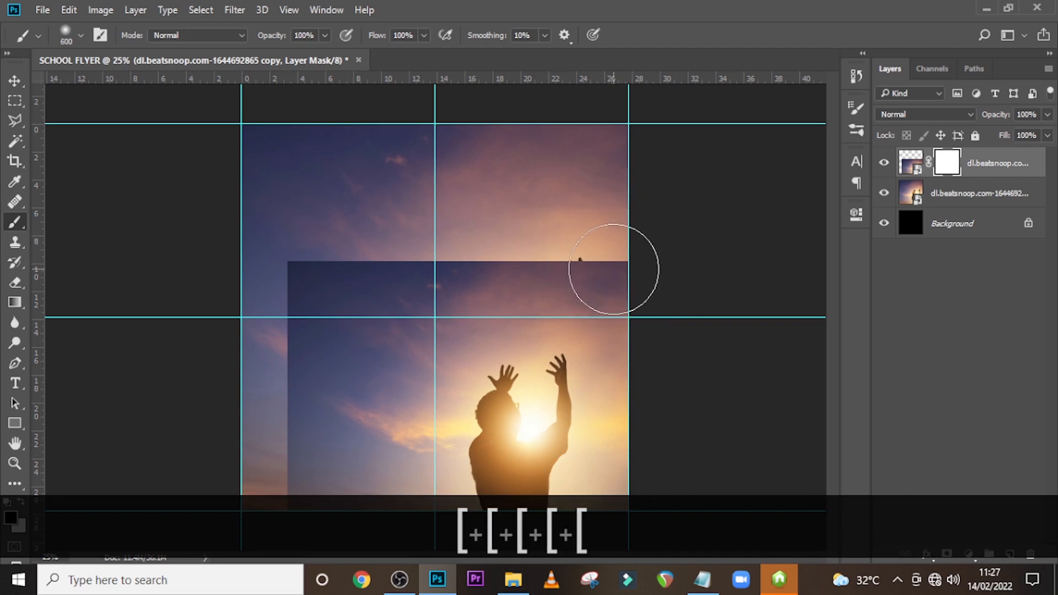
mouse_move(623, 266)
left_mouse_down()
mouse_move(387, 251)
mouse_move(301, 258)
mouse_move(251, 248)
mouse_move(282, 250)
mouse_move(268, 392)
mouse_move(275, 501)
mouse_move(328, 545)
mouse_move(308, 527)
mouse_move(317, 291)
mouse_move(378, 333)
mouse_move(356, 272)
mouse_move(296, 368)
mouse_move(329, 407)
mouse_move(269, 377)
mouse_move(315, 437)
mouse_move(320, 481)
mouse_move(340, 388)
mouse_move(402, 294)
mouse_move(375, 251)
mouse_move(360, 315)
mouse_move(434, 269)
mouse_move(379, 256)
mouse_move(424, 274)
mouse_move(427, 257)
mouse_move(480, 214)
mouse_move(585, 201)
mouse_move(598, 177)
mouse_move(594, 154)
left_mouse_up()
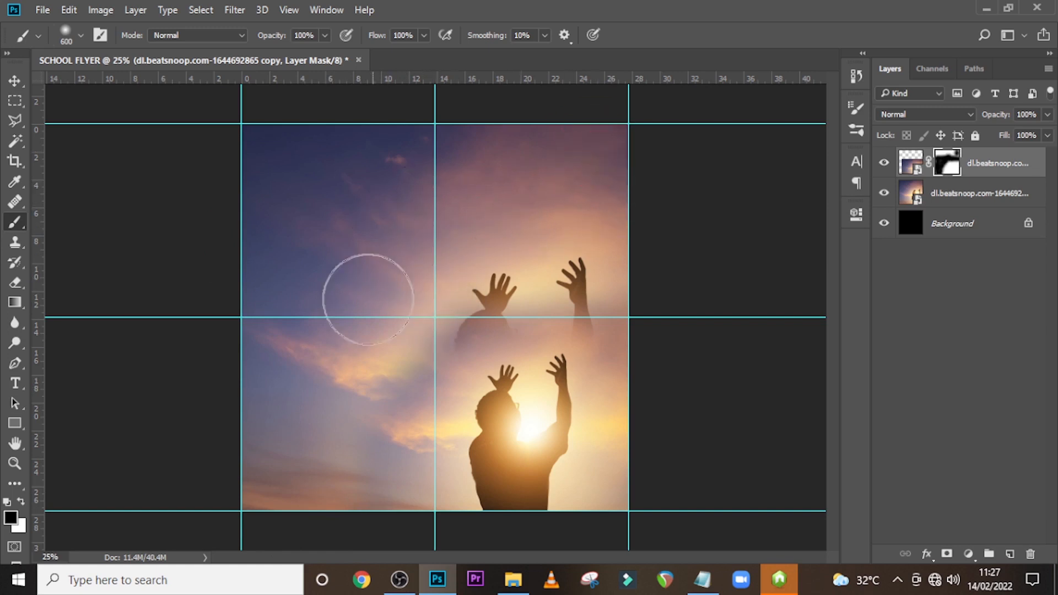
mouse_move(333, 402)
left_mouse_down()
mouse_move(334, 479)
mouse_move(342, 385)
mouse_move(379, 372)
mouse_move(364, 330)
mouse_move(399, 334)
mouse_move(383, 338)
mouse_move(359, 312)
mouse_move(373, 308)
mouse_move(352, 311)
left_mouse_up()
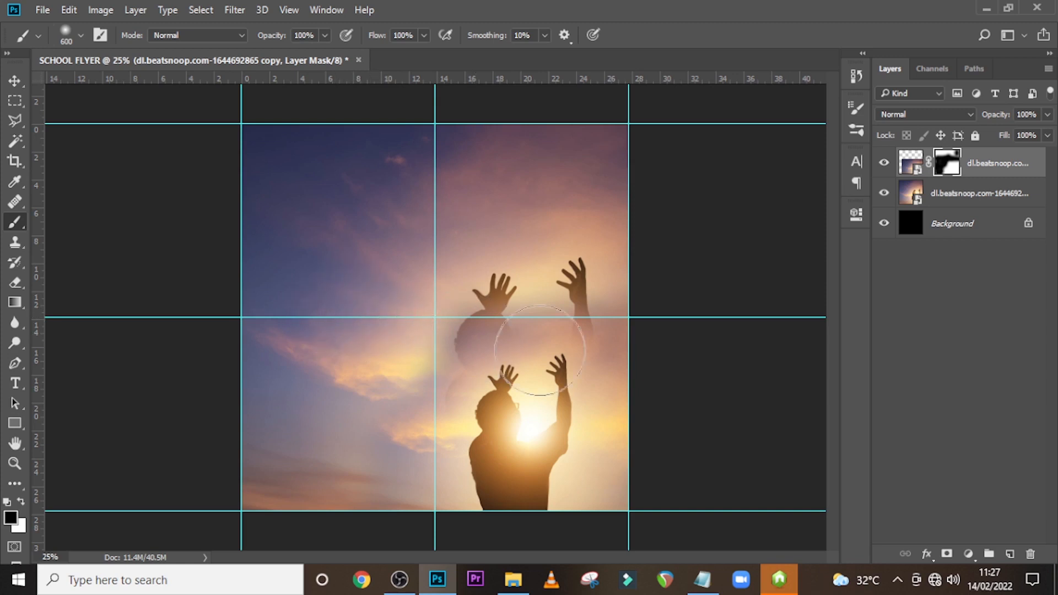
Merge the two photo layers into one.
left_click(970, 166, "ctrl")
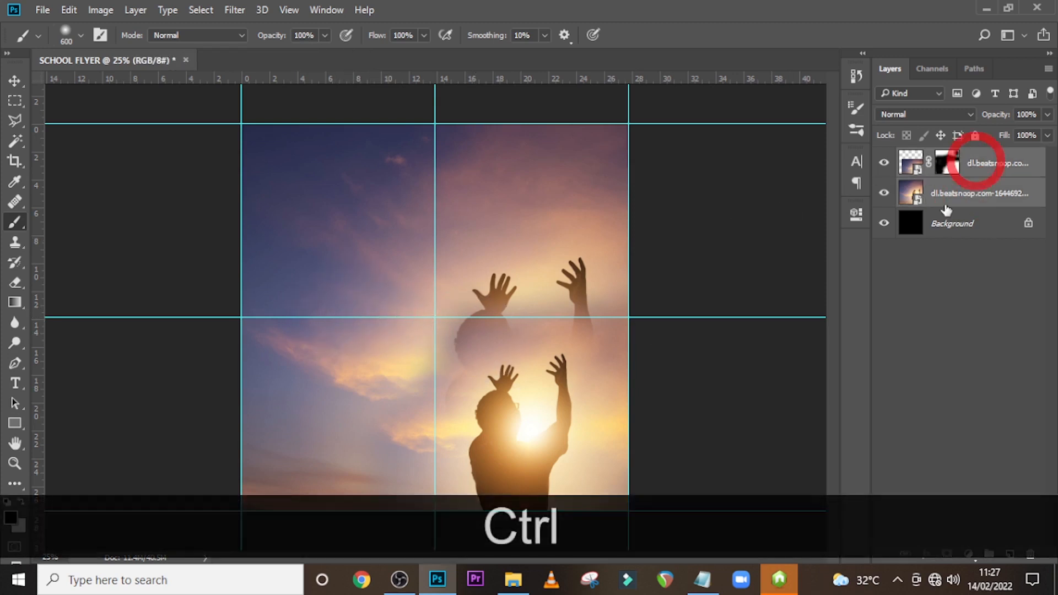
key("ctrl+e")
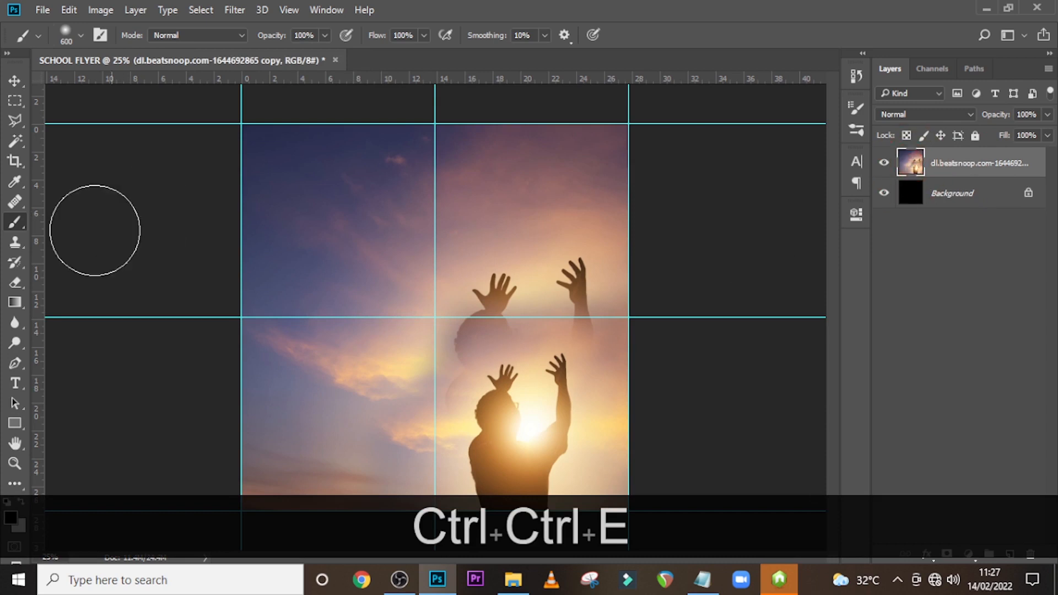
Choose the Healing Brush tool and enlarge its brush to 90 px for retouching the ghosted figure.
right_click(16, 222)
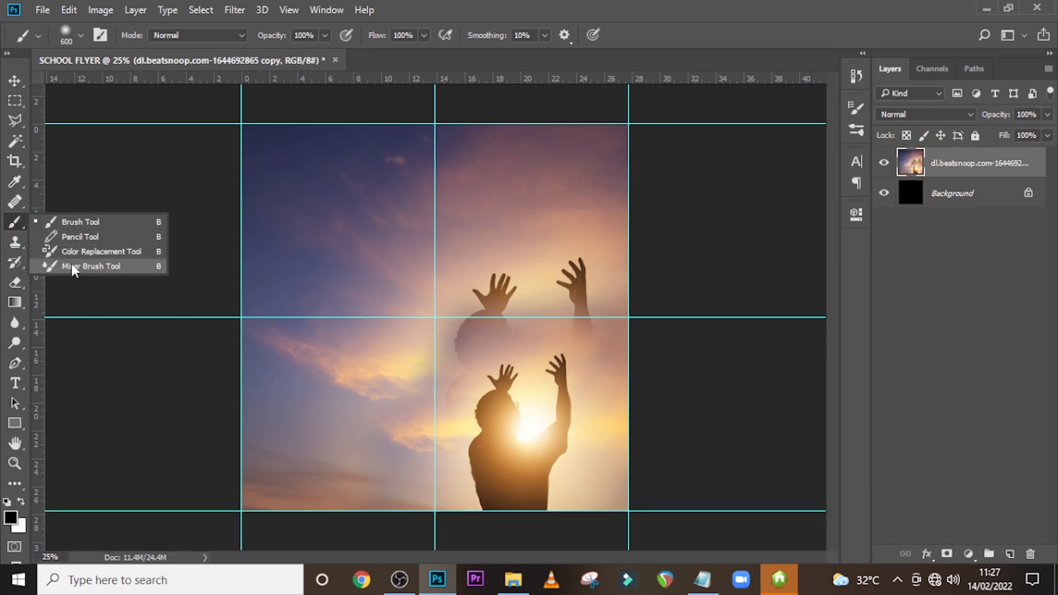
left_click(15, 201)
right_click(16, 201)
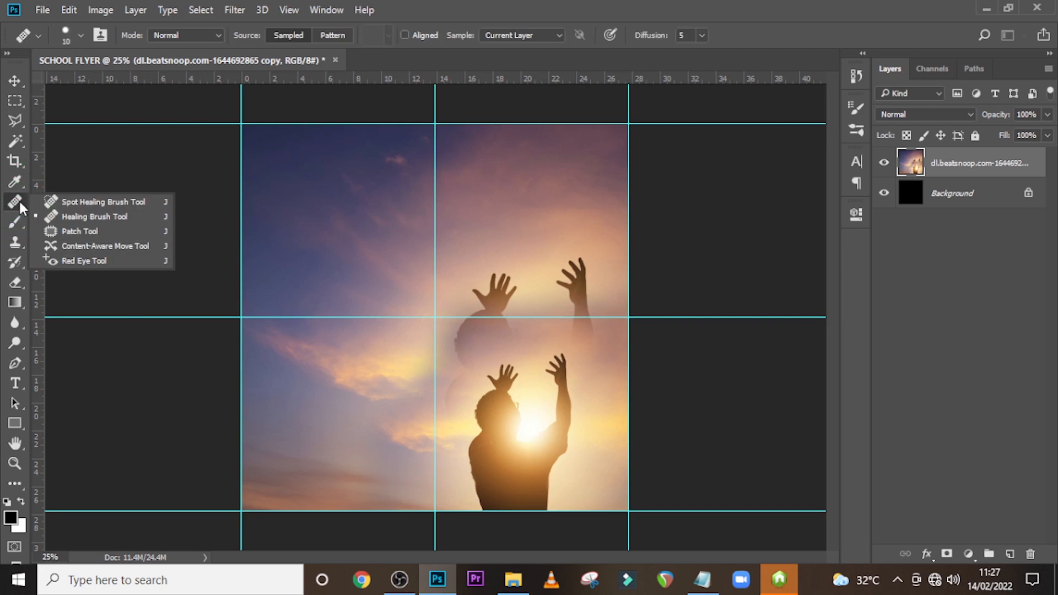
left_click(77, 217)
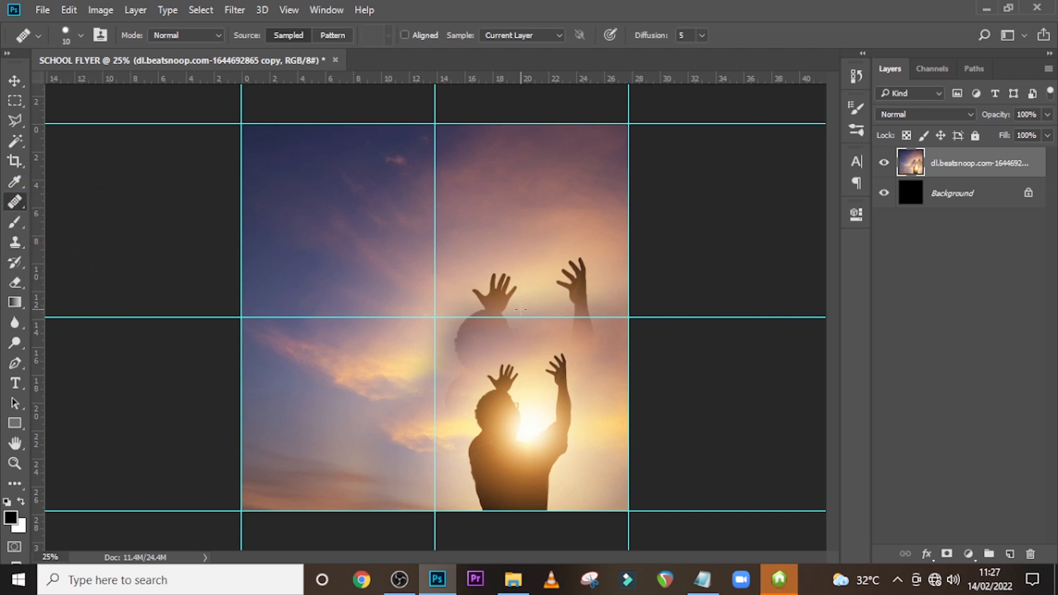
key("bracketright")
key("bracketright")
key("bracketright")
key("bracketright")
key("bracketright")
key("bracketright")
key("bracketright")
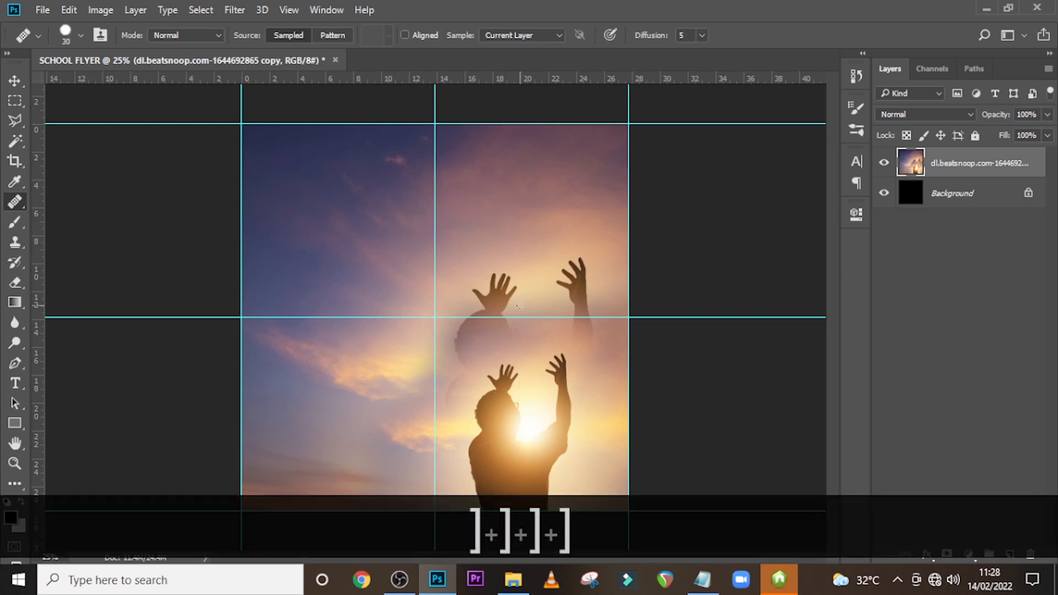
key("bracketright")
left_click(482, 270)
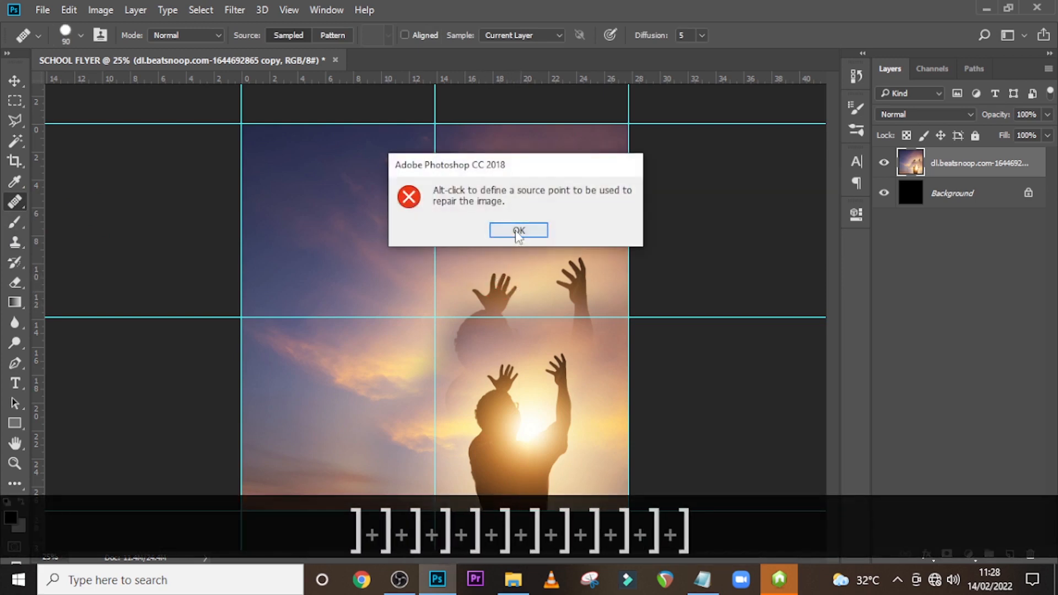
left_click(510, 229)
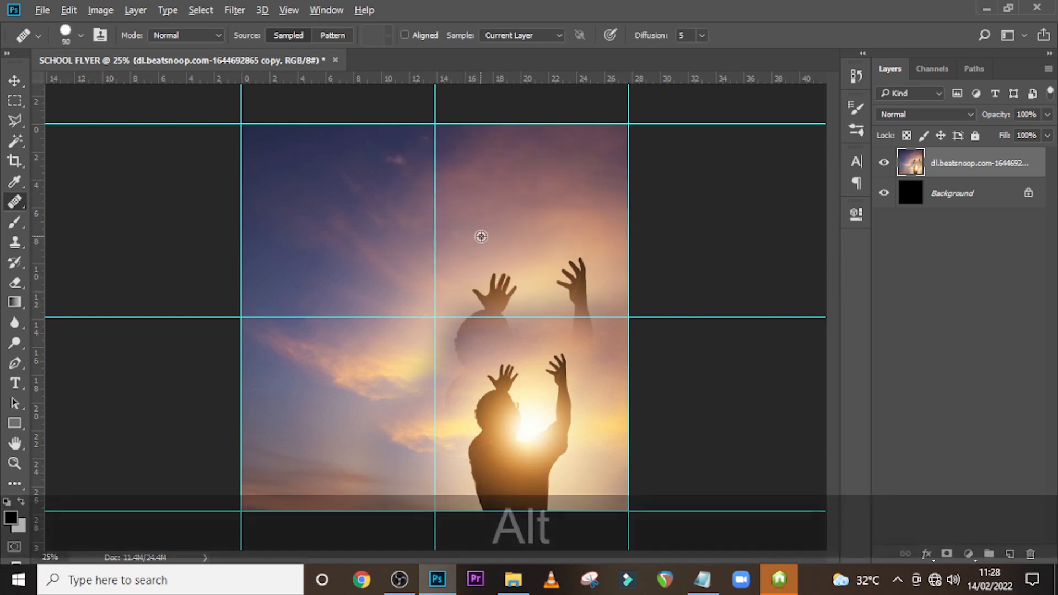
Heal over the fingers of the ghosted figure's left-side hand, sampling the clear sky nearby.
left_click(463, 238, "alt")
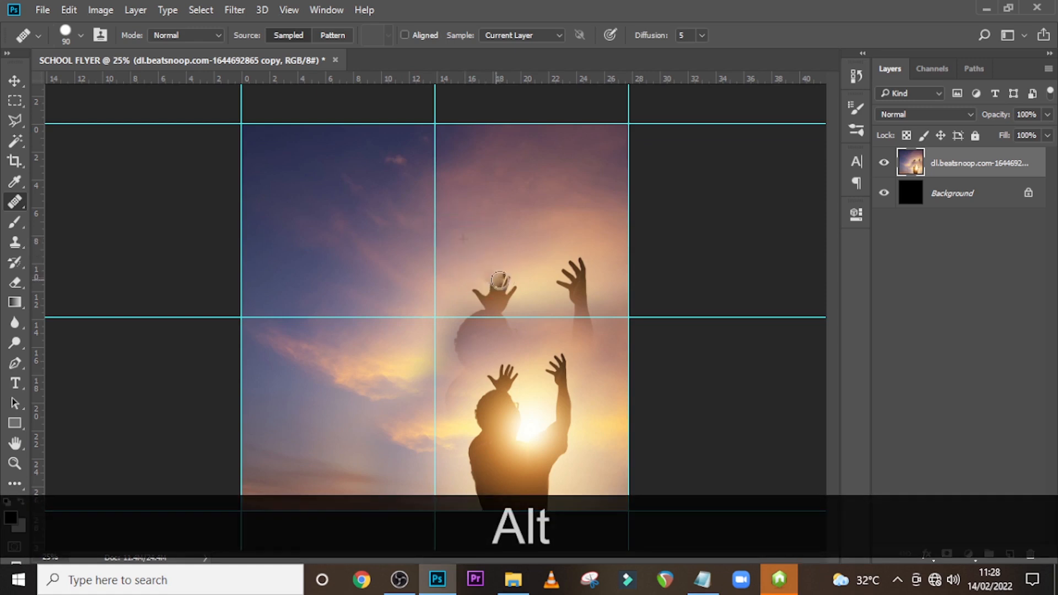
left_click(504, 279)
mouse_move(478, 264)
left_mouse_down()
mouse_move(519, 268)
mouse_move(516, 291)
mouse_move(487, 295)
left_mouse_up()
left_click(538, 254, "alt")
left_click(499, 277)
left_click(501, 291)
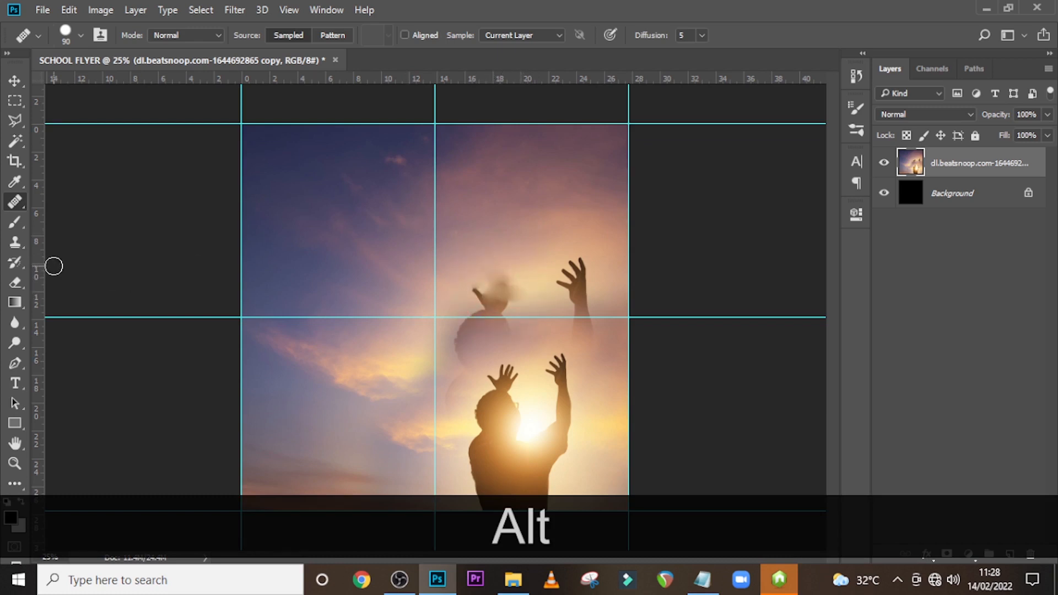
Clone sky over the fingertips of the ghosted figure's right-side hand using a 70 px Clone Stamp brush.
left_click(15, 242)
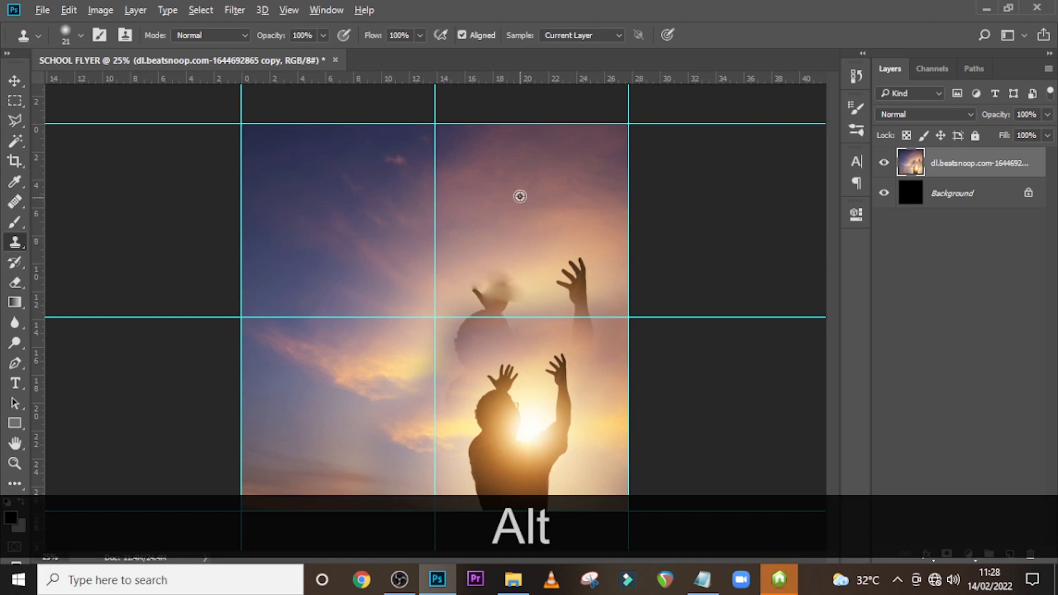
left_click(585, 240, "alt")
key("bracketright")
key("bracketright")
key("bracketright")
key("bracketright")
key("bracketright")
key("bracketright")
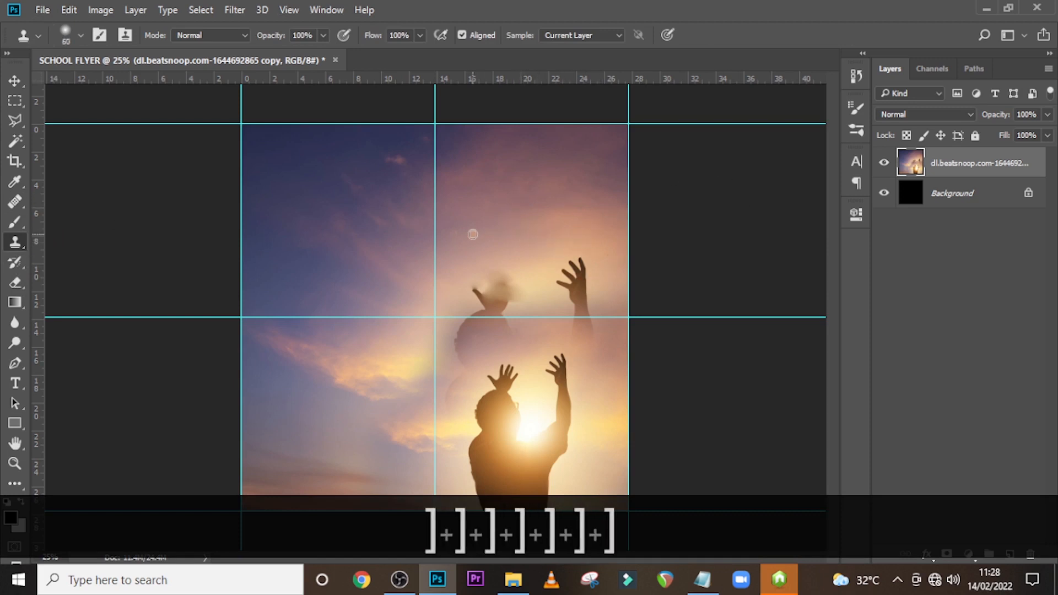
key("bracketright")
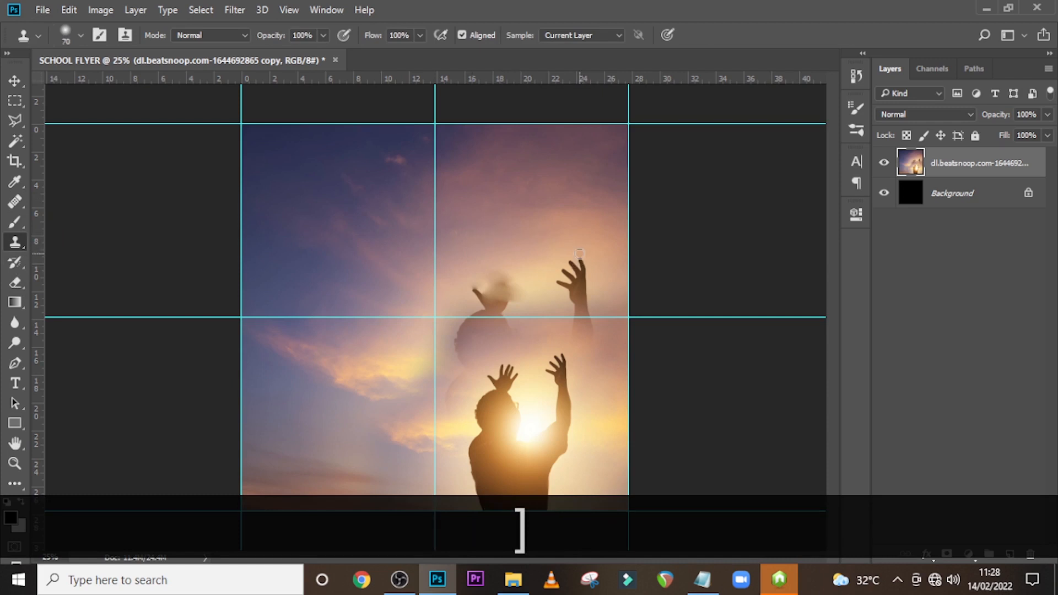
left_click_drag(579, 253, 577, 267)
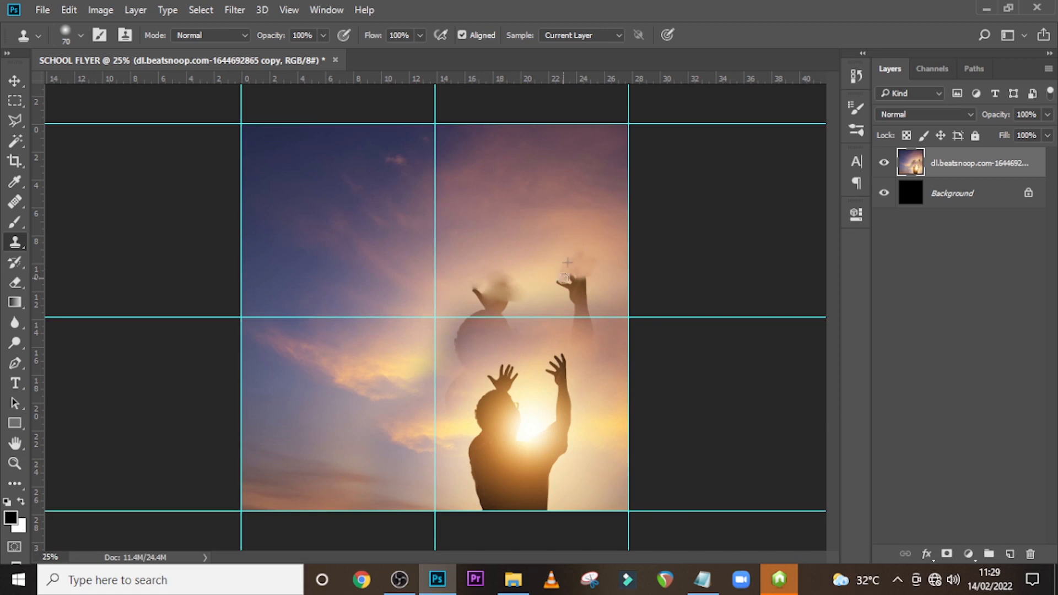
left_click(563, 278)
Clone sky over the ghosted figure's right-side hand and forearm using a 125 px Clone Stamp brush.
key("alt")
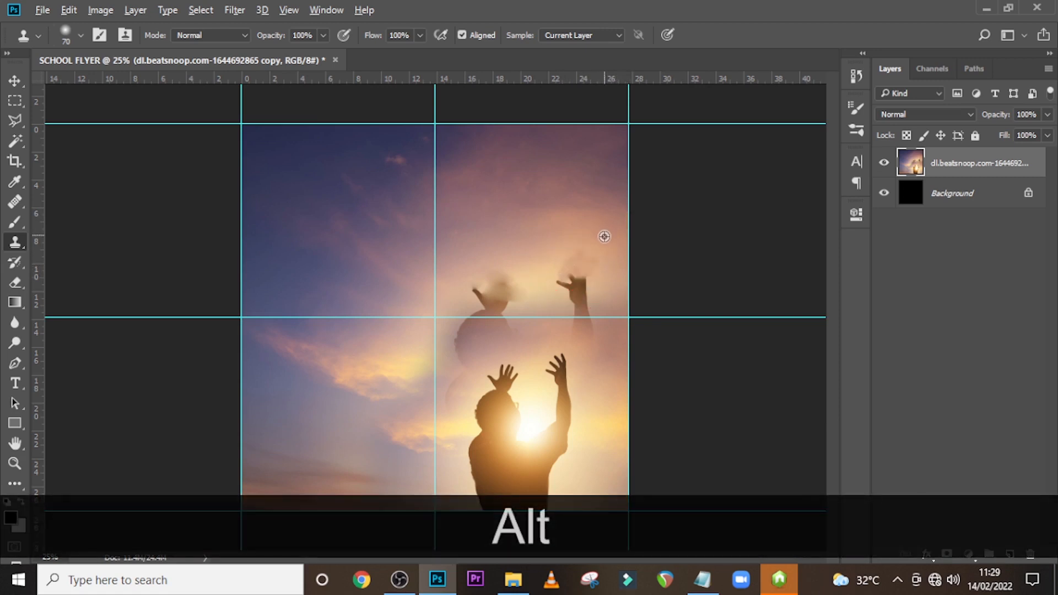
key("bracketright")
key("bracketright")
key("bracketright")
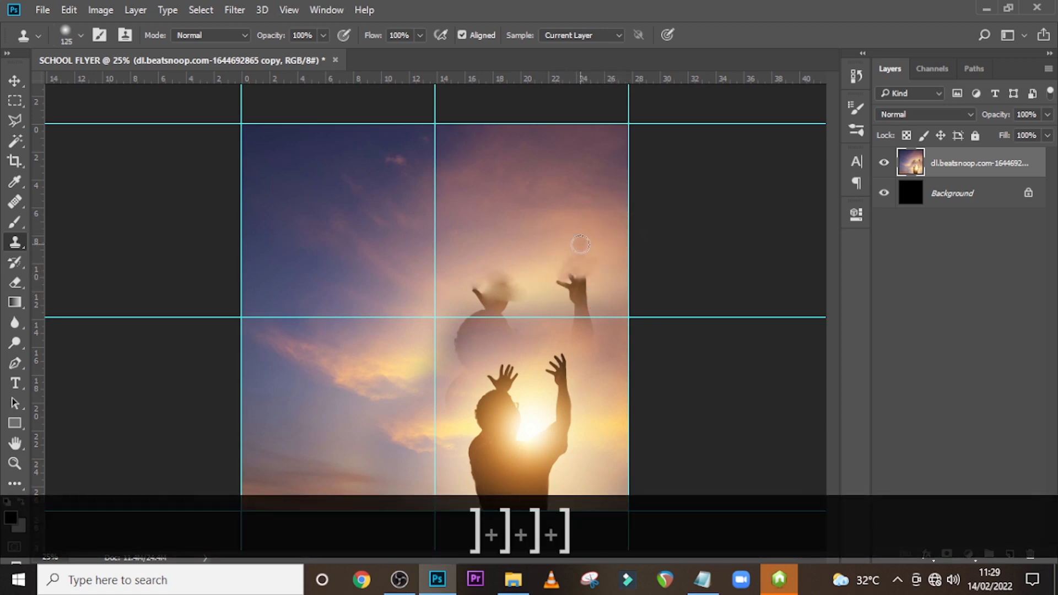
key("space")
key("alt")
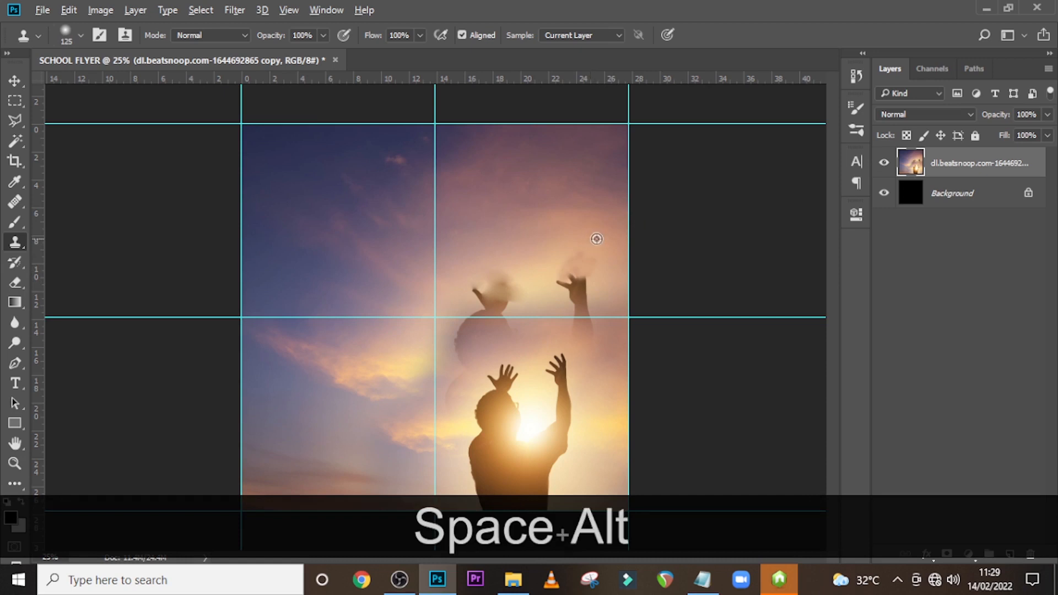
left_click(602, 233, "alt")
mouse_move(573, 278)
left_mouse_down()
mouse_move(555, 276)
mouse_move(586, 281)
mouse_move(574, 297)
left_mouse_up()
left_click_drag(575, 297, 586, 309)
left_click(581, 316)
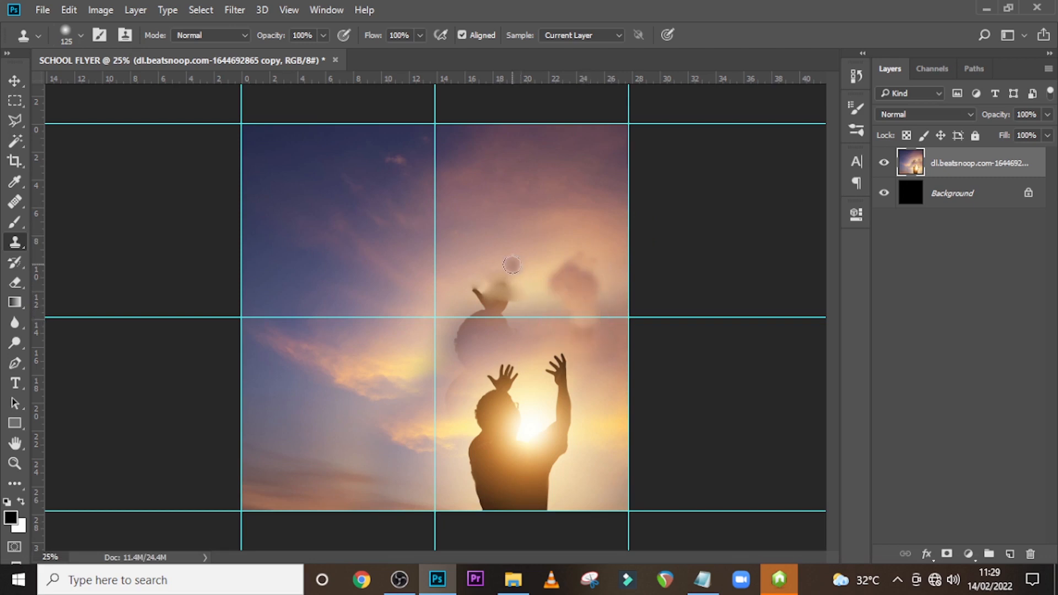
Clone sky over the ghosted figure's left-side hand and head, resampling from clear sky nearby.
key("alt")
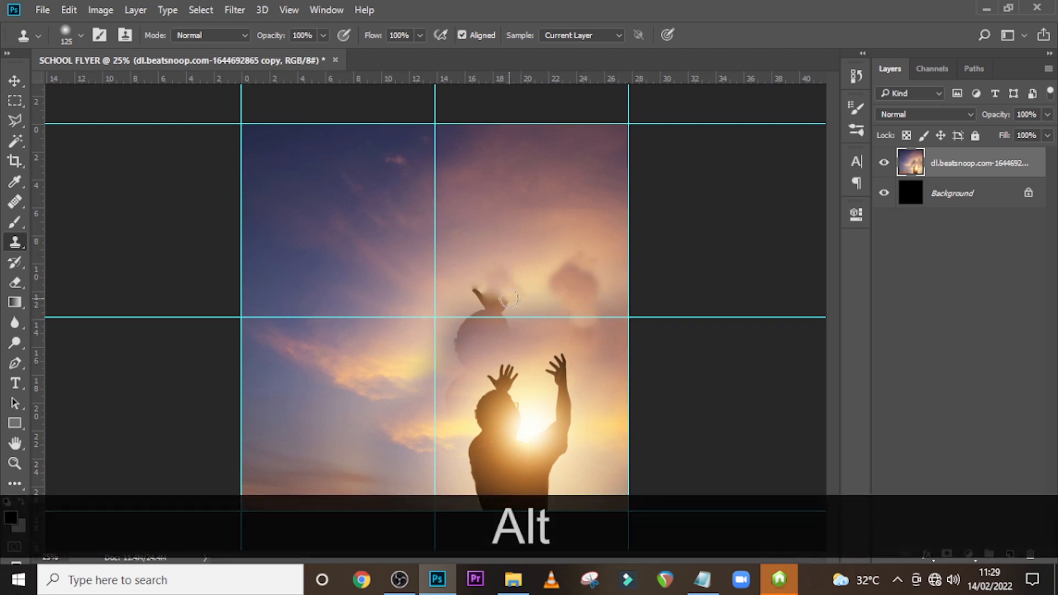
left_click(489, 292)
left_click(537, 262, "alt")
mouse_move(488, 291)
left_mouse_down()
mouse_move(477, 291)
mouse_move(505, 306)
mouse_move(458, 329)
mouse_move(457, 341)
mouse_move(476, 318)
mouse_move(459, 317)
mouse_move(507, 329)
mouse_move(605, 304)
left_mouse_up()
left_click(440, 344, "alt")
left_click(436, 344, "alt")
left_click(516, 302, "alt")
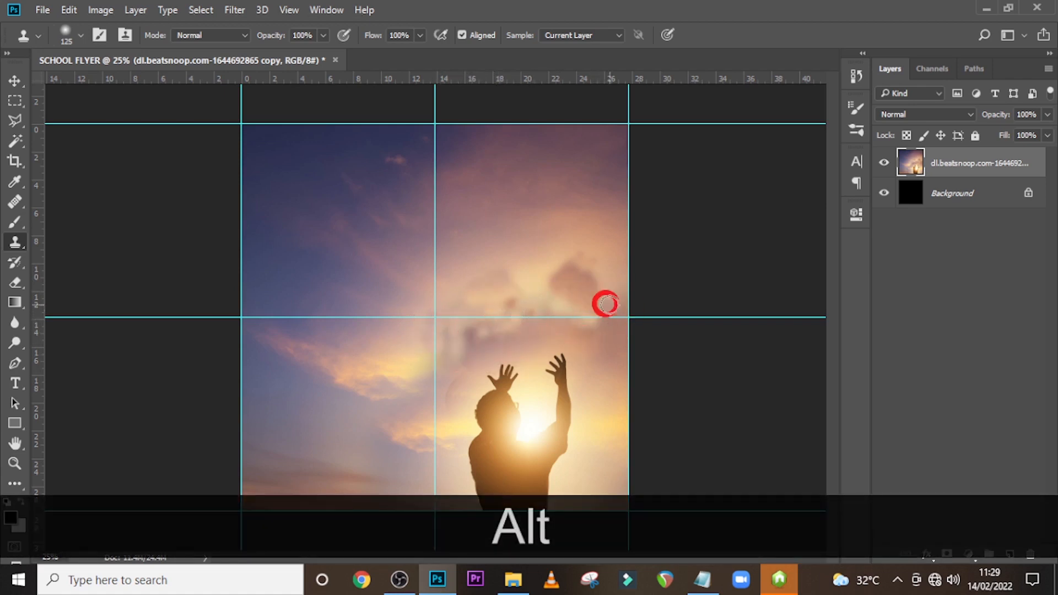
left_click(547, 316, "alt")
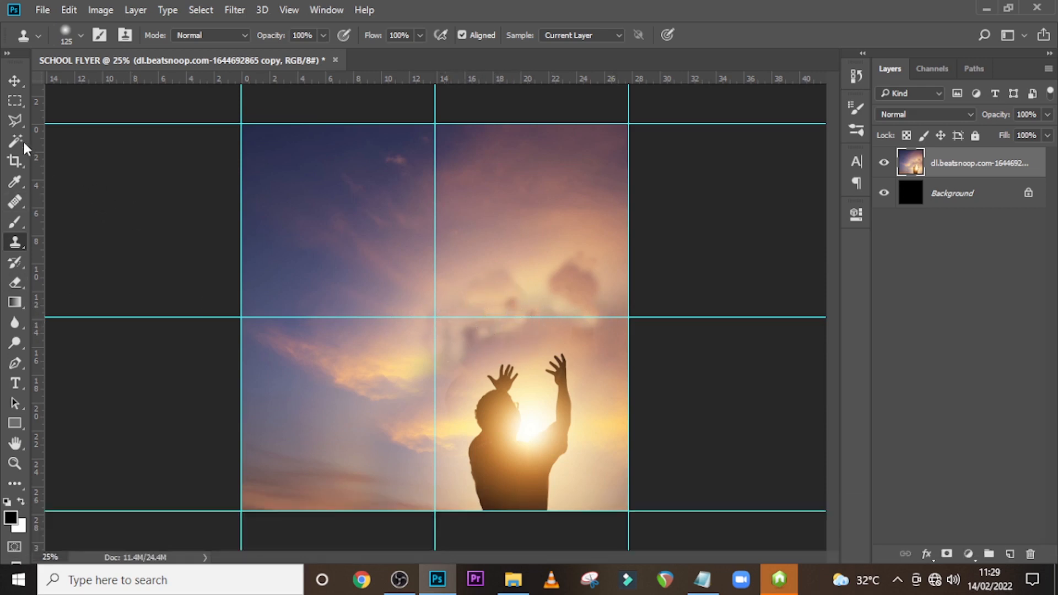
Switch to the 90 px Healing Brush and smooth the dark patches in the cloned sky above the figure.
left_click(16, 202)
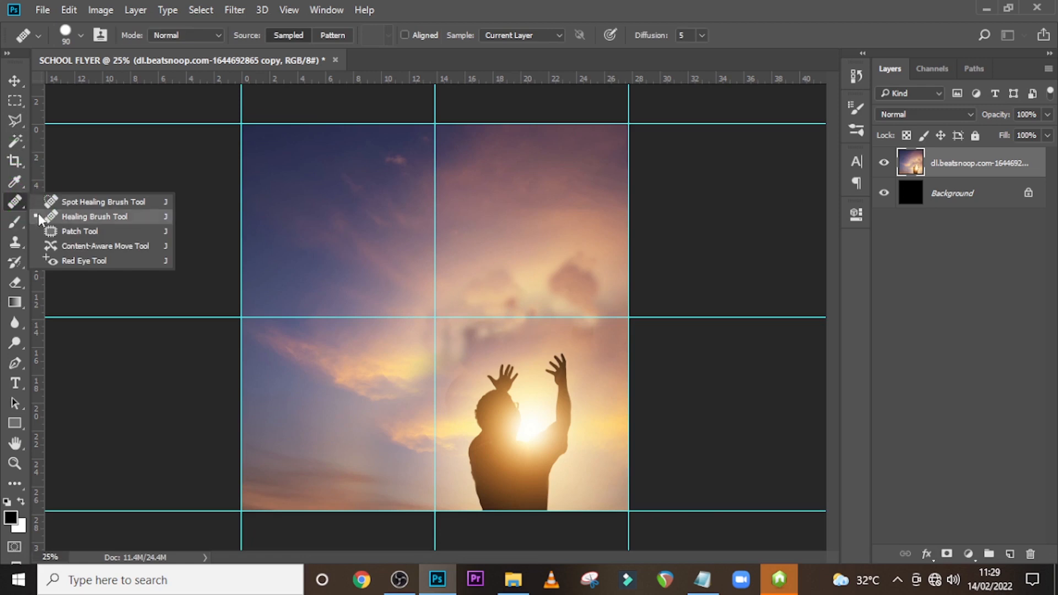
left_click(72, 214)
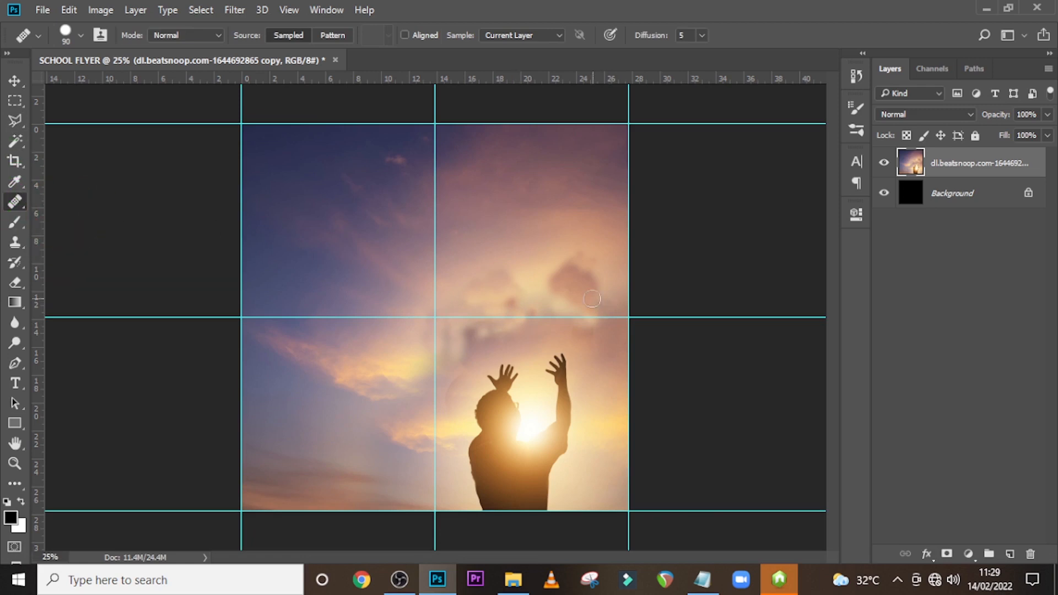
mouse_move(549, 278)
left_mouse_down()
mouse_move(586, 271)
mouse_move(559, 275)
left_mouse_up()
mouse_move(445, 315)
left_mouse_down()
mouse_move(429, 330)
mouse_move(443, 337)
mouse_move(496, 321)
mouse_move(460, 347)
mouse_move(437, 347)
mouse_move(488, 329)
mouse_move(456, 318)
mouse_move(483, 309)
mouse_move(588, 325)
mouse_move(598, 304)
mouse_move(556, 290)
mouse_move(580, 273)
mouse_move(576, 258)
mouse_move(553, 303)
left_mouse_up()
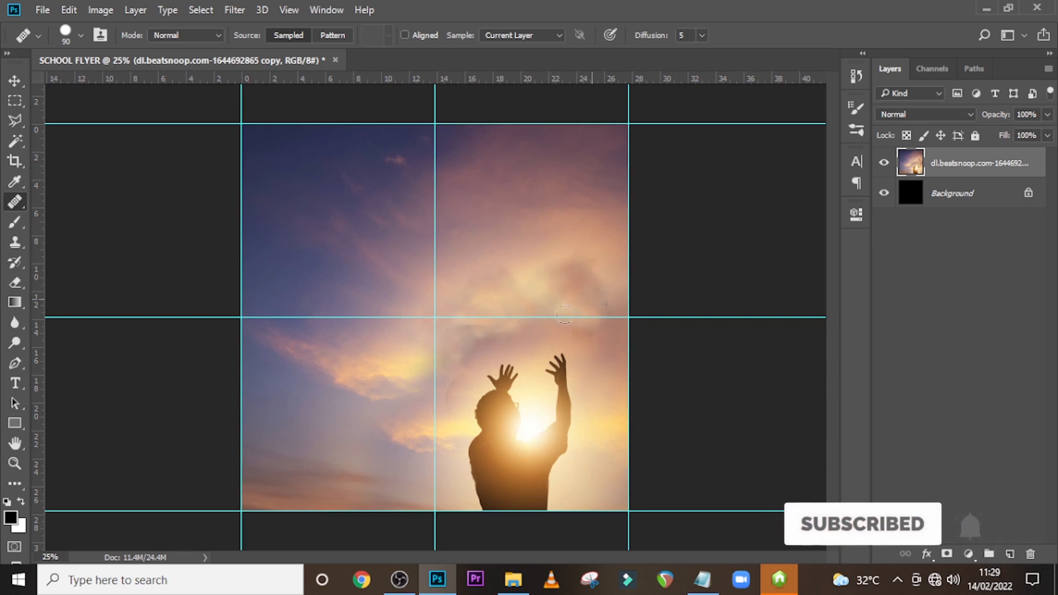
left_click_drag(482, 341, 458, 373)
left_click_drag(562, 331, 582, 327)
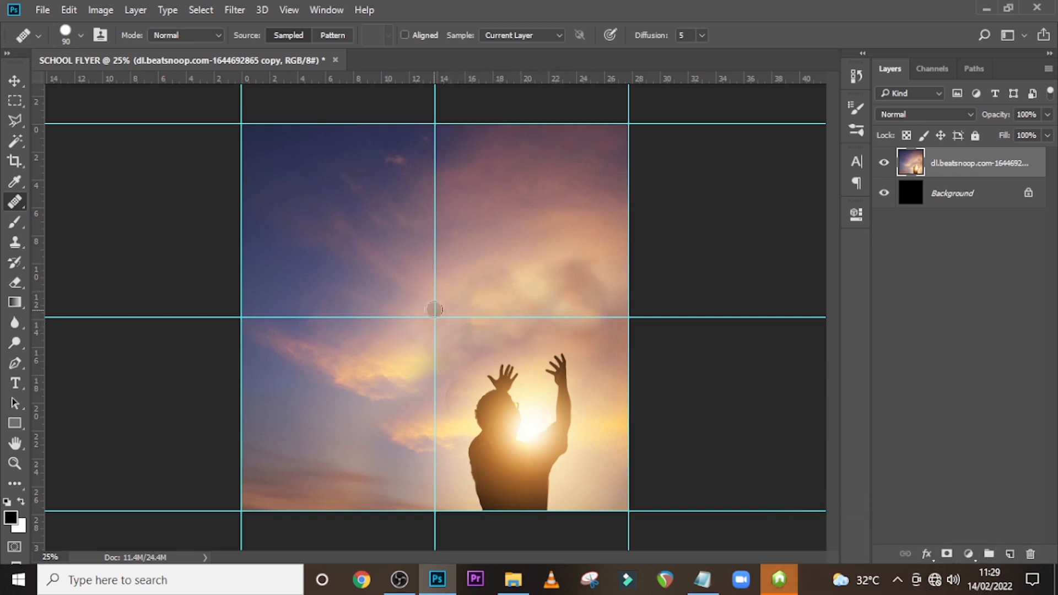
Heal the remaining blotches in the sky around the horizontal centre guide above the raised hands.
left_click_drag(542, 317, 566, 315)
left_click(566, 330)
mouse_move(512, 295)
left_mouse_down()
mouse_move(600, 273)
mouse_move(574, 266)
mouse_move(570, 282)
left_mouse_up()
left_click(572, 280)
left_click(587, 294)
left_click(588, 305)
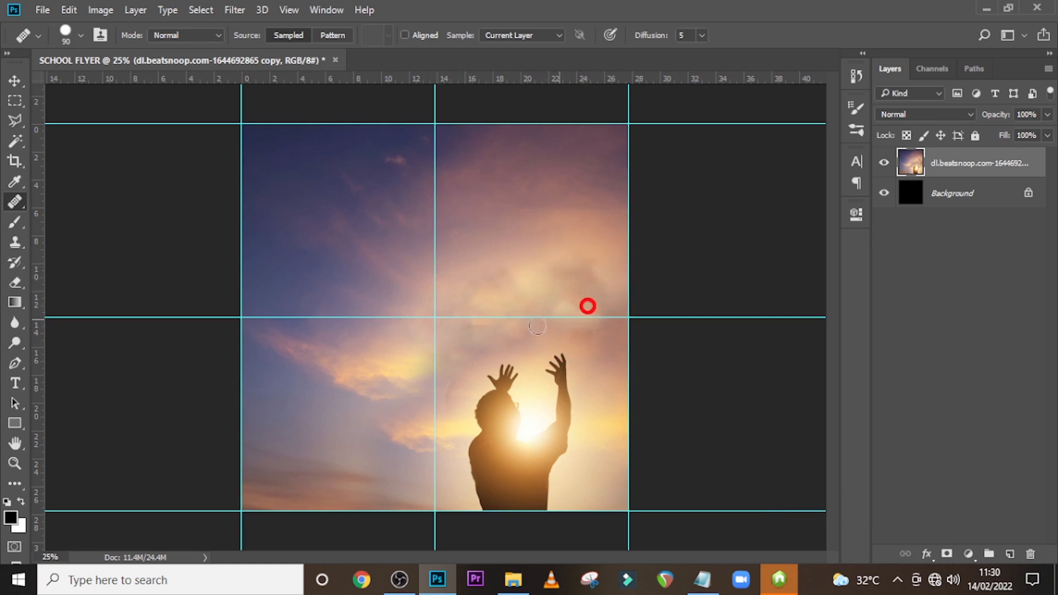
left_click(595, 325)
left_click(602, 318)
left_click(597, 323)
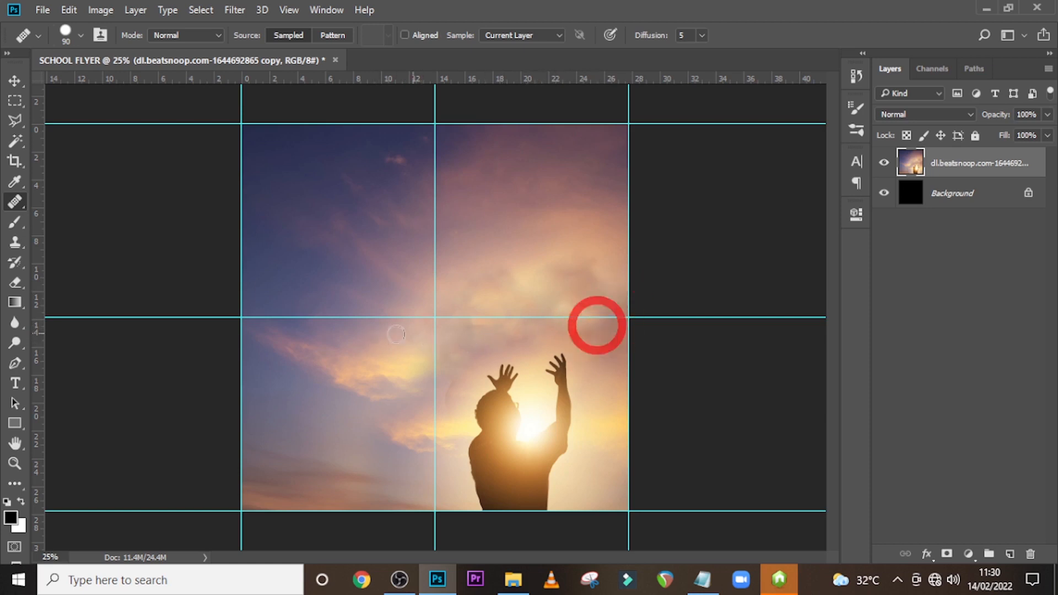
left_click(550, 332)
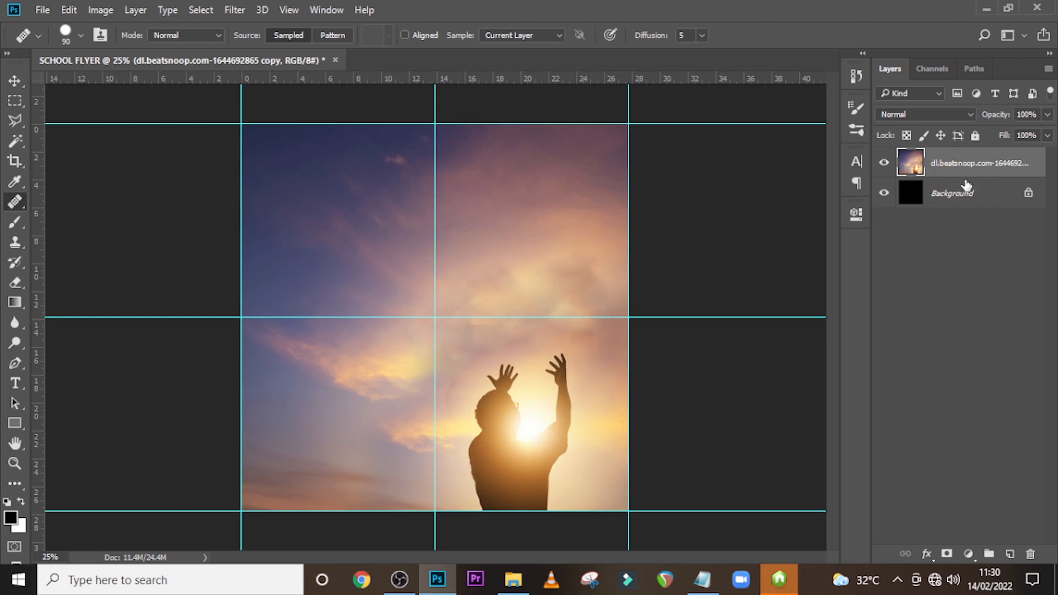
Add a Curves adjustment layer above the photo and move its black point inward to deepen the shadows.
left_click(968, 554)
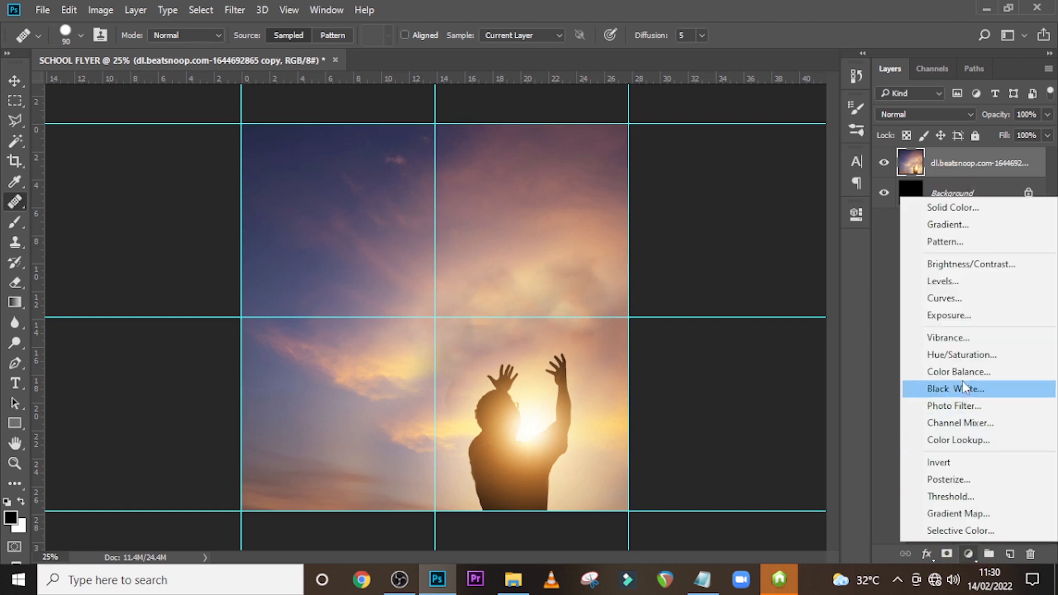
left_click(947, 301)
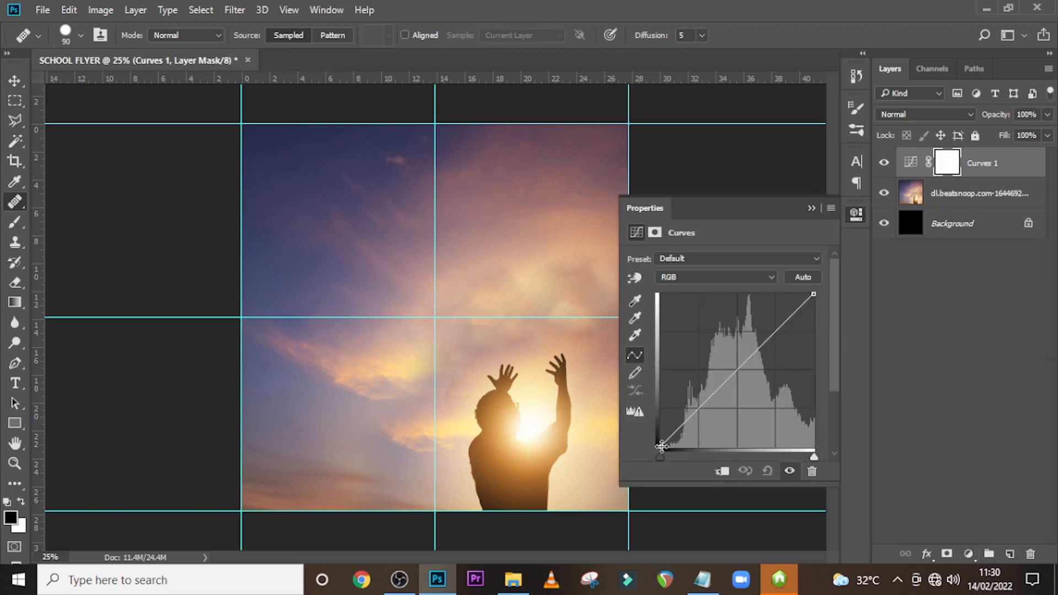
left_click_drag(660, 447, 683, 456)
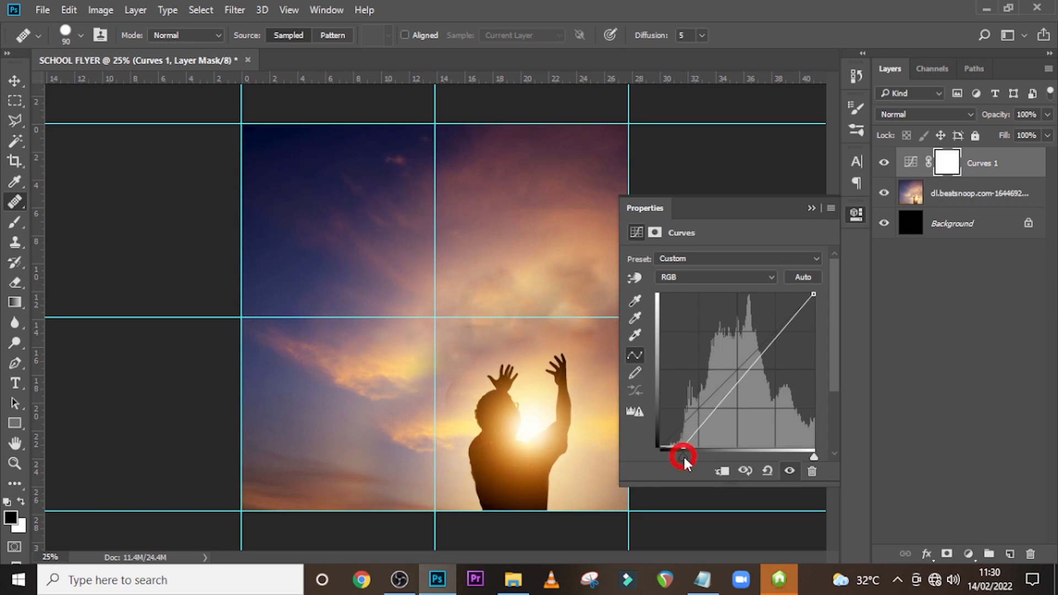
Add an Exposure adjustment layer with exposure set to -2.89 and target its layer mask.
left_click(969, 554)
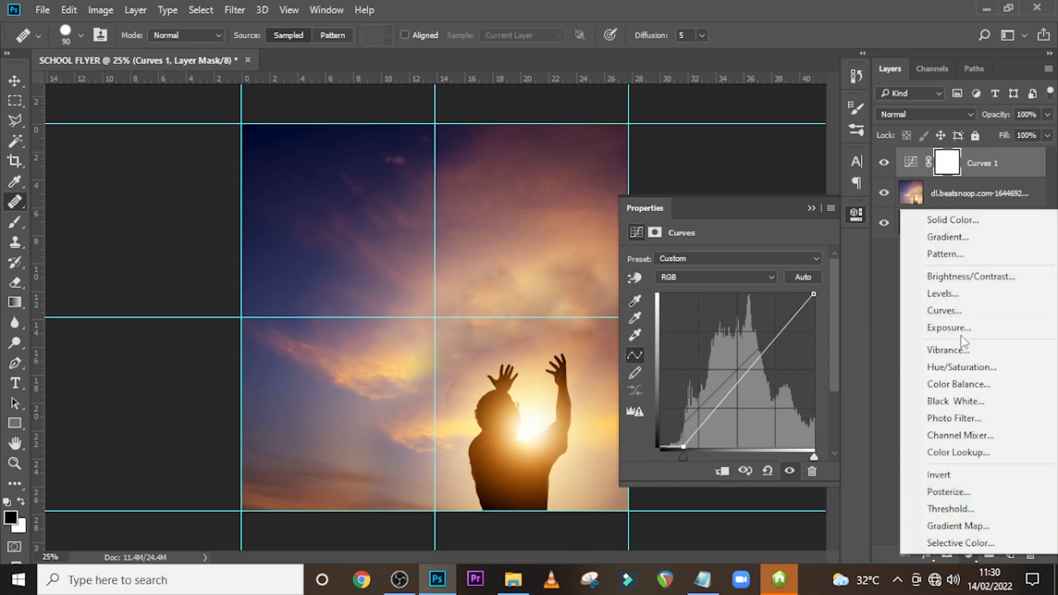
left_click(946, 327)
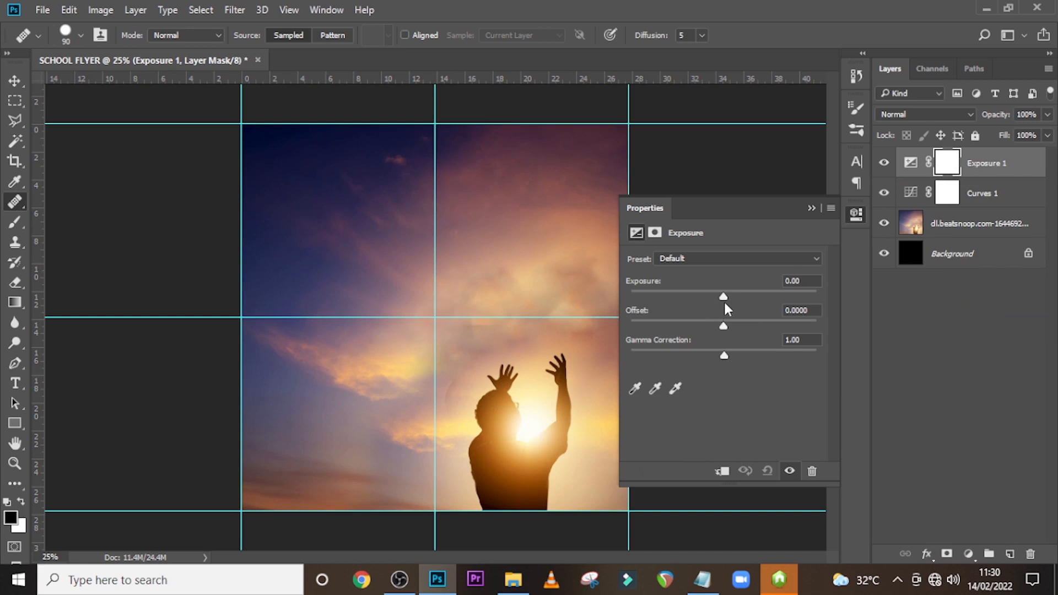
left_click_drag(723, 297, 682, 310)
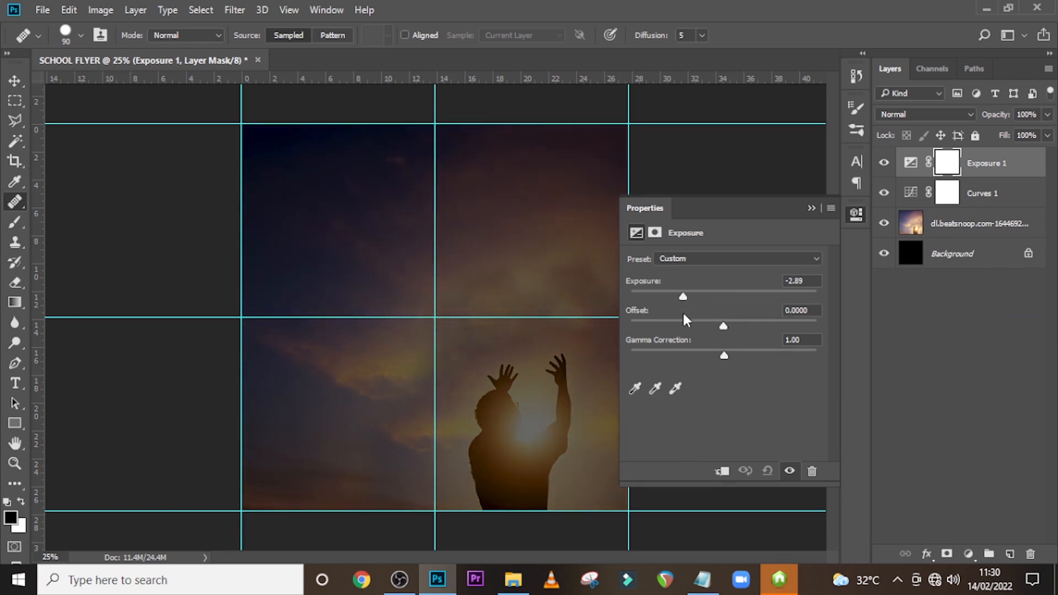
left_click(939, 166)
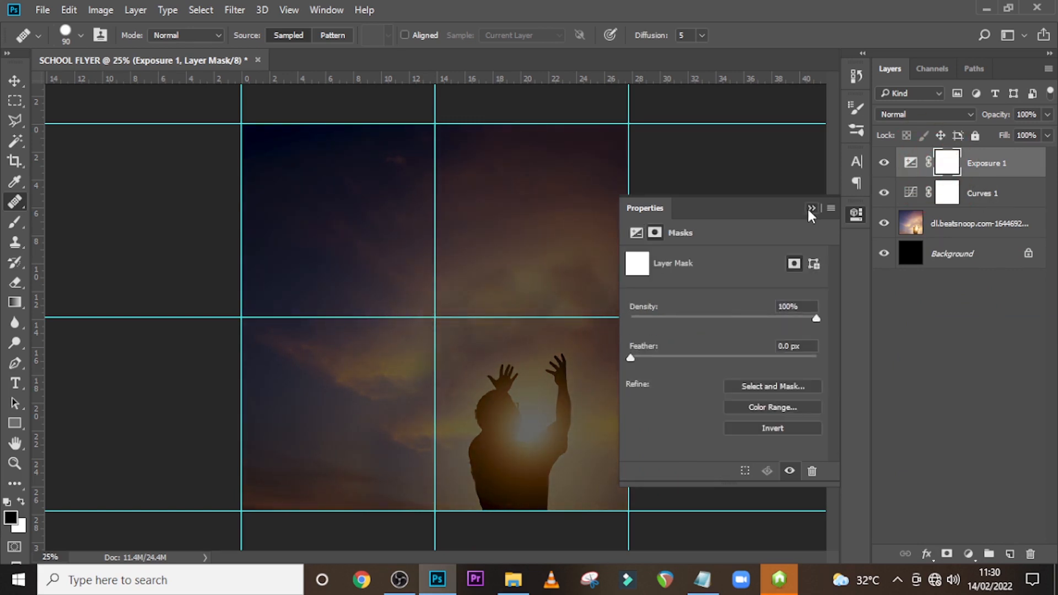
left_click(810, 208)
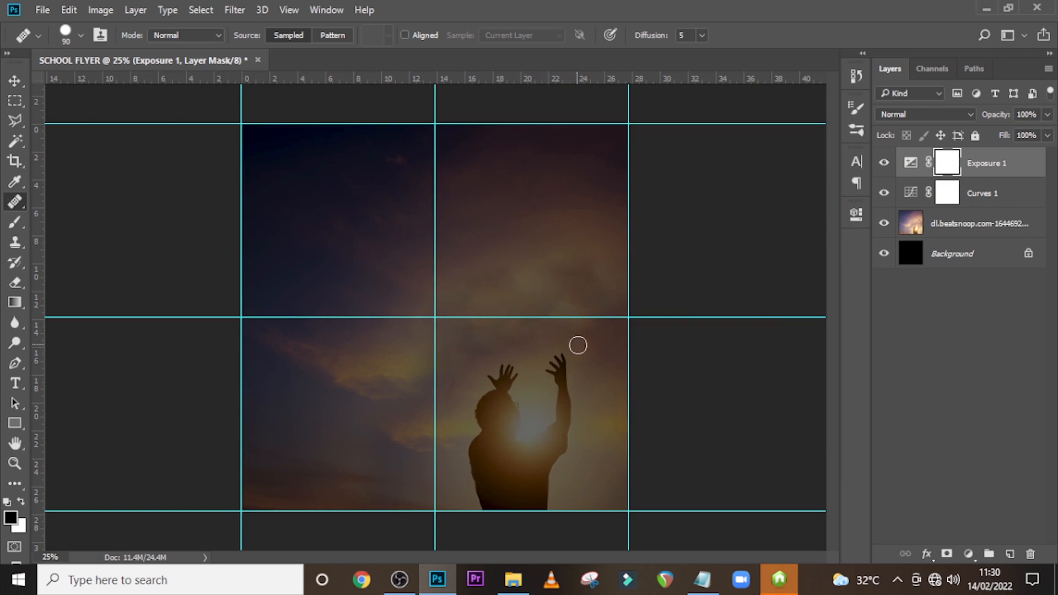
key("bracketright")
key("bracketright")
key("bracketright")
key("bracketright")
key("bracketright")
key("bracketright")
key("bracketright")
key("bracketright")
key("bracketright")
key("bracketright")
key("bracketright")
key("bracketright")
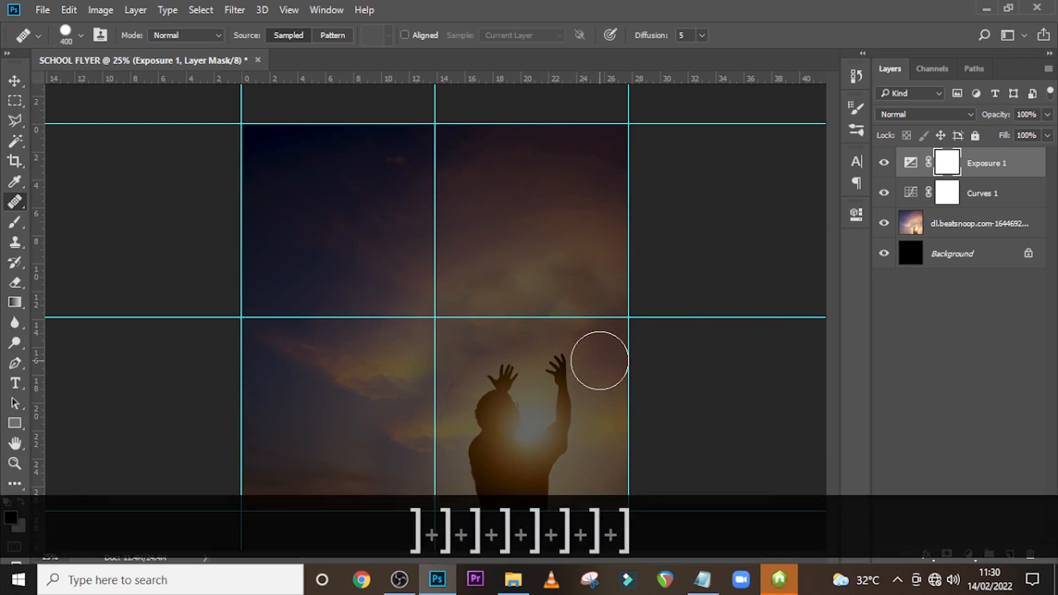
key("bracketright")
key("bracketright")
key("bracketright")
key("bracketright")
key("bracketright")
key("bracketright")
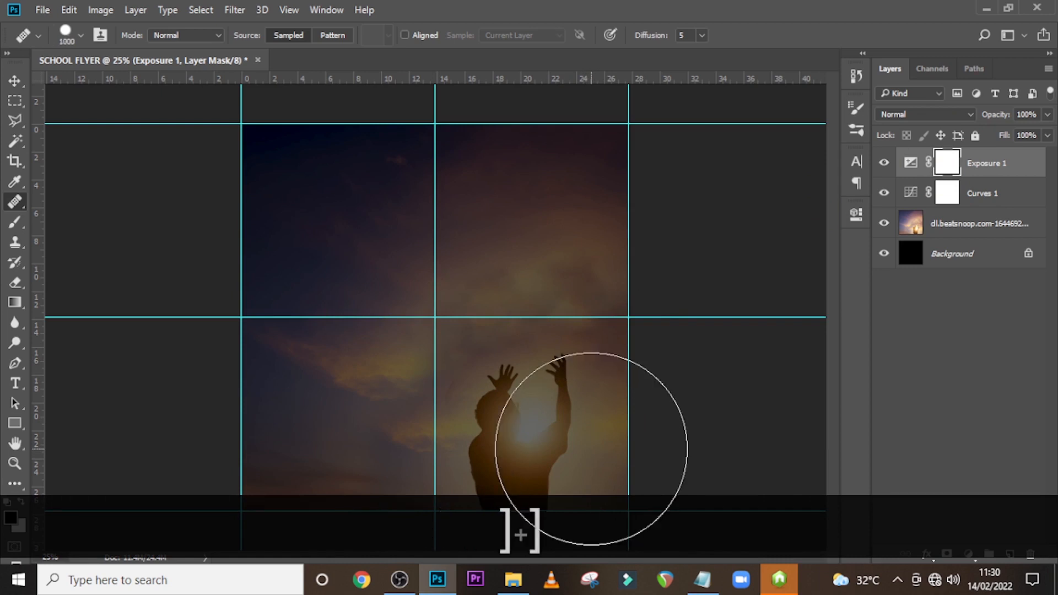
left_click(550, 428)
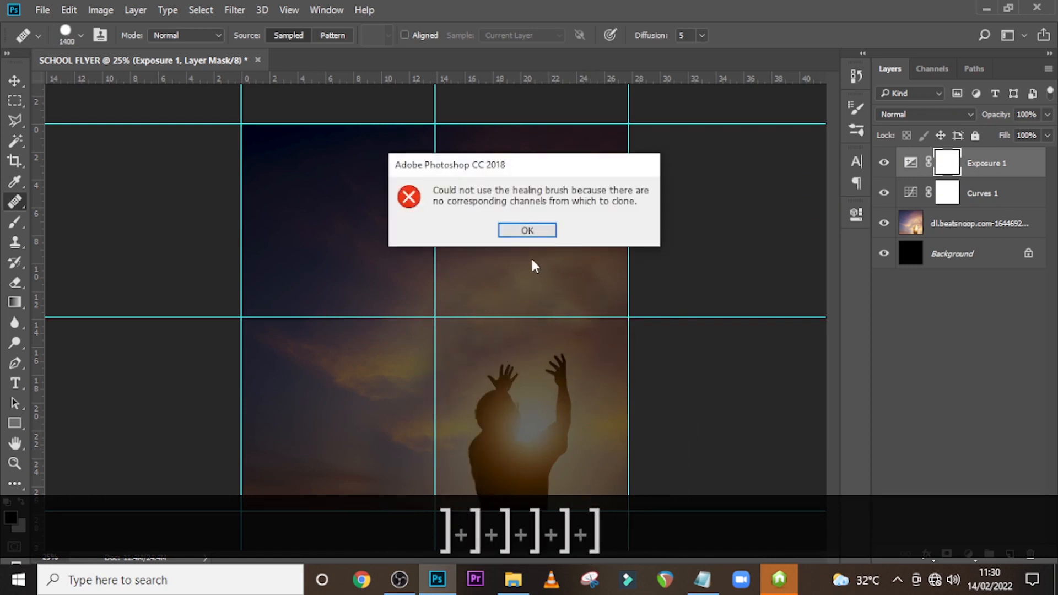
left_click(528, 230)
Paint black on the Exposure mask over the figure and sun with a soft Brush of about 1700 px.
left_click(15, 223)
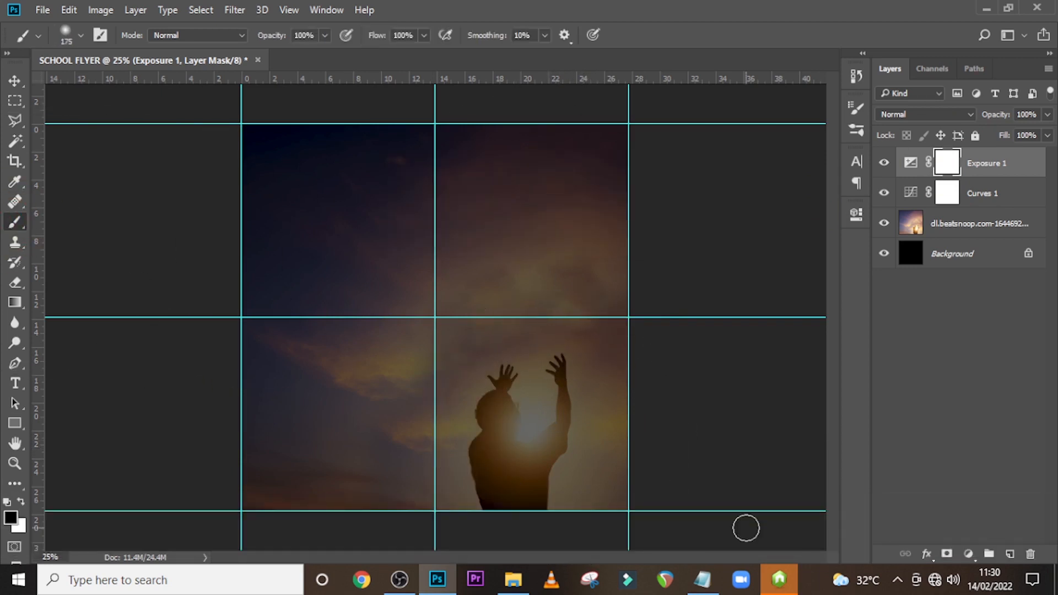
key("bracketright")
key("bracketright")
key("bracketright")
key("bracketright")
key("bracketright")
key("bracketright")
key("bracketright")
key("bracketright")
key("bracketright")
key("bracketright")
key("bracketright")
key("bracketright")
key("bracketright")
key("bracketright")
key("bracketright")
key("bracketright")
key("bracketright")
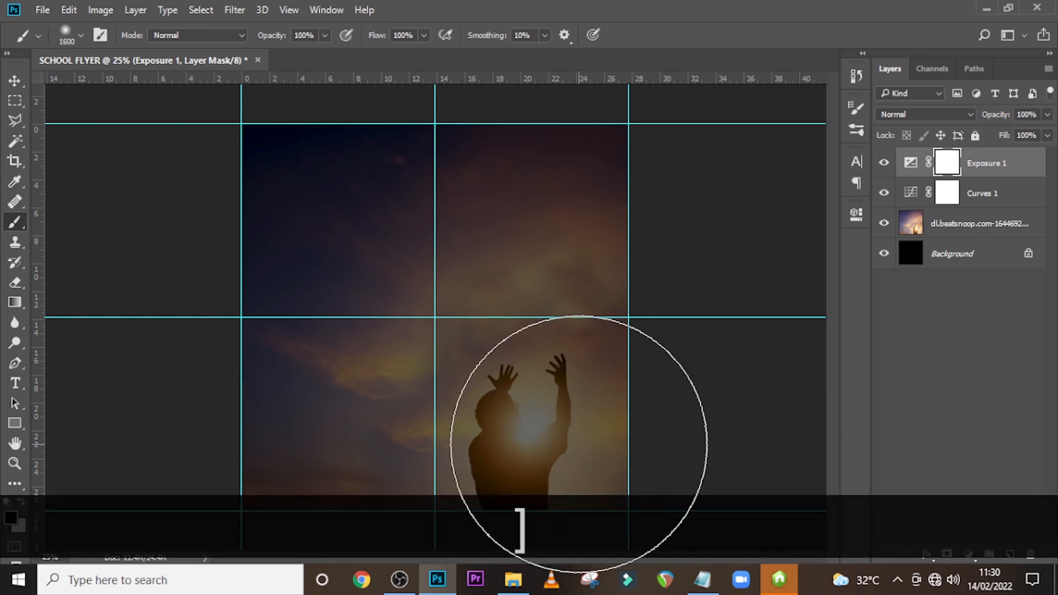
left_click(567, 447)
left_click(562, 437)
left_click(561, 436)
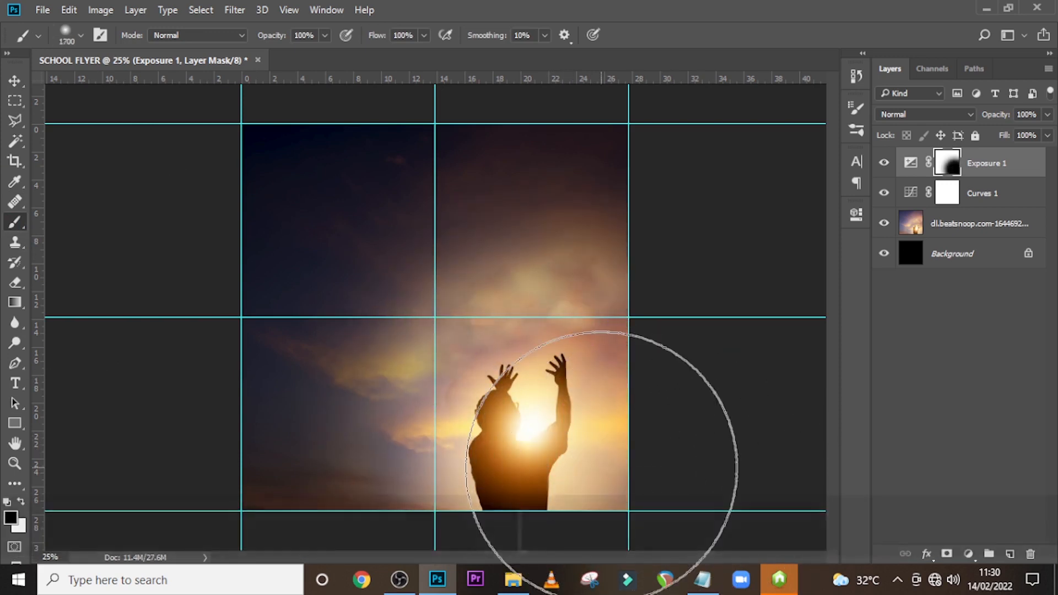
Paint black on the Exposure mask over the sky above the figure using a 1200 px brush.
key("bracketleft")
key("bracketleft")
key("bracketleft")
key("bracketleft")
key("bracketleft")
key("bracketleft")
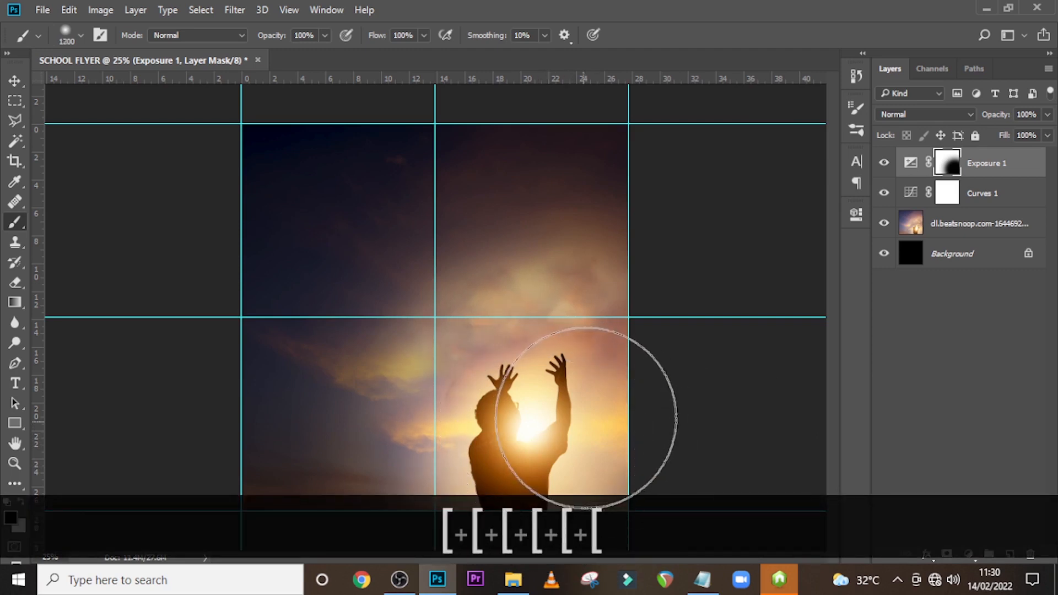
left_click(569, 270)
left_click(550, 234)
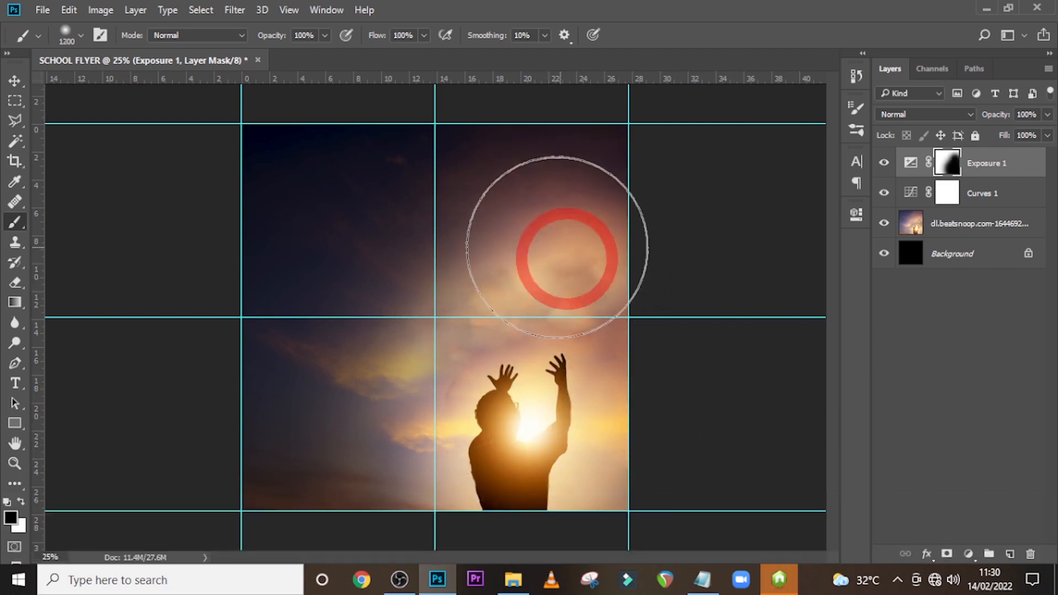
left_click(540, 226)
left_click(559, 207)
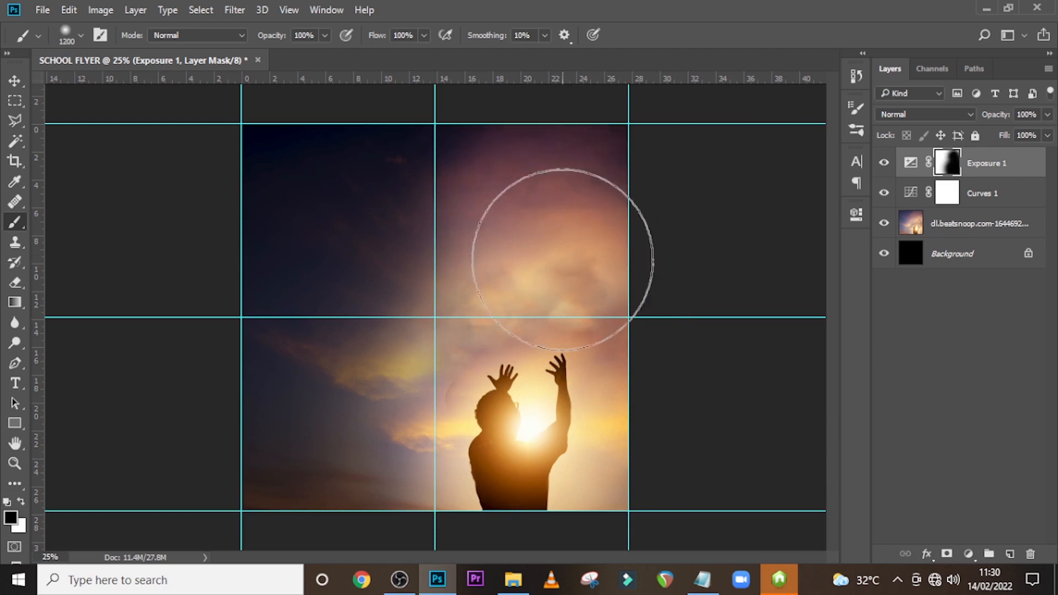
left_click(550, 352)
left_click(561, 402)
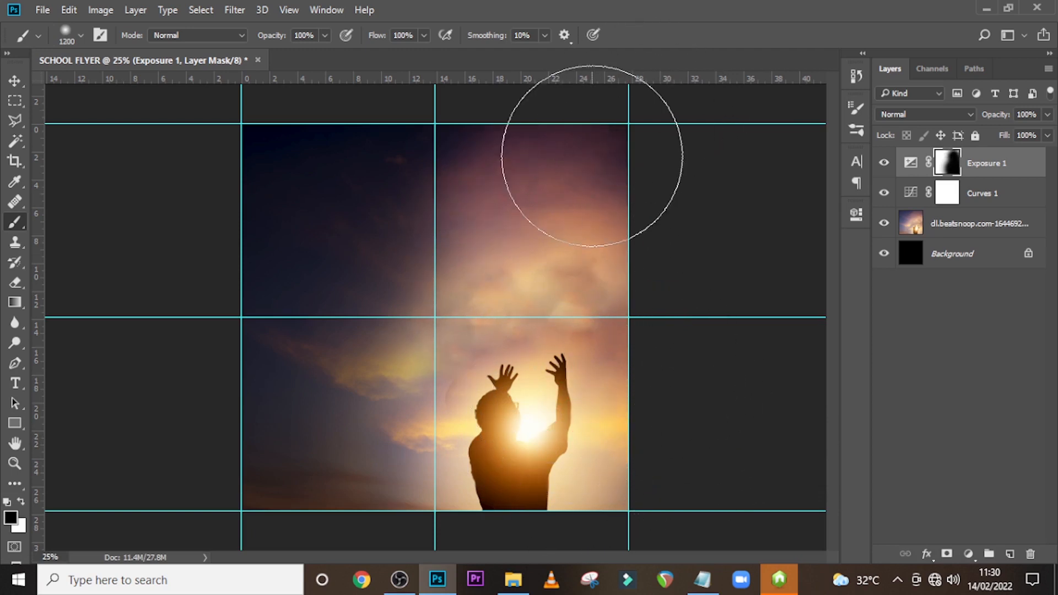
Paint white on the Exposure mask near the sky's upper centre to restore the darkening, then select the Exposure adjustment itself.
key("x")
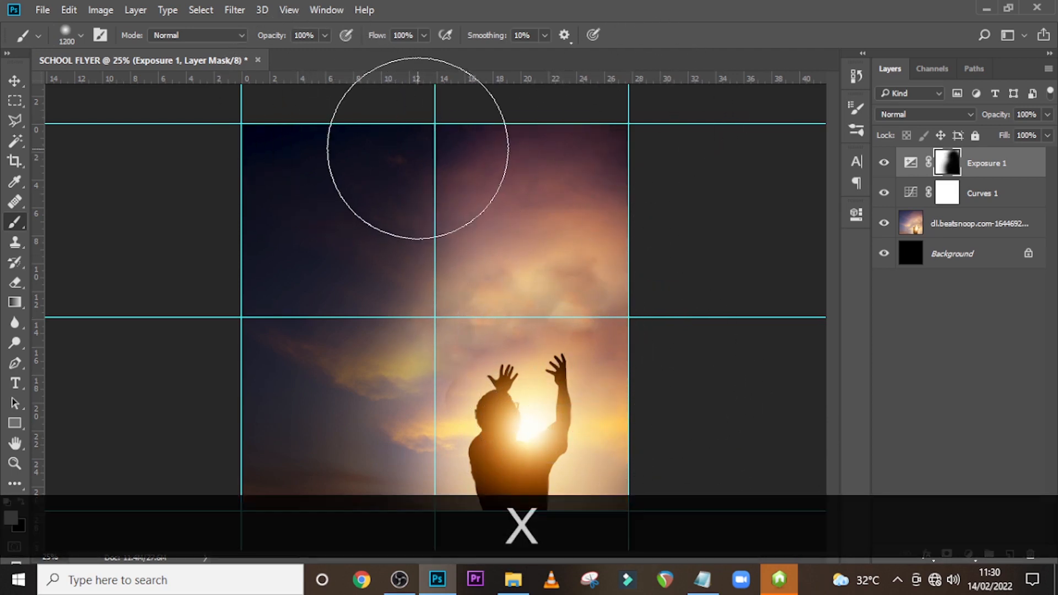
left_click(408, 141)
left_click(397, 118)
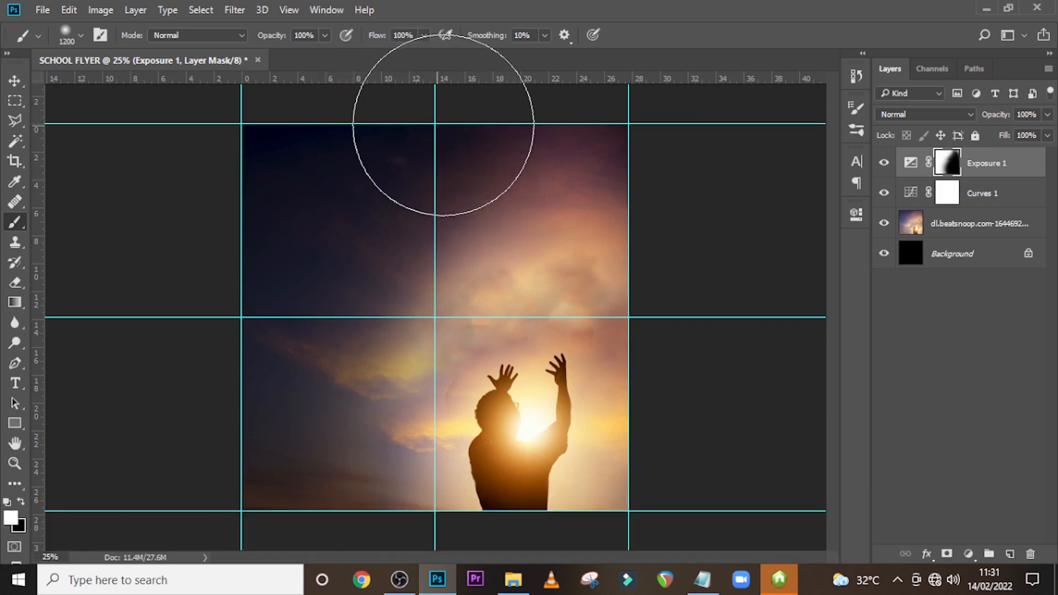
left_click(985, 172)
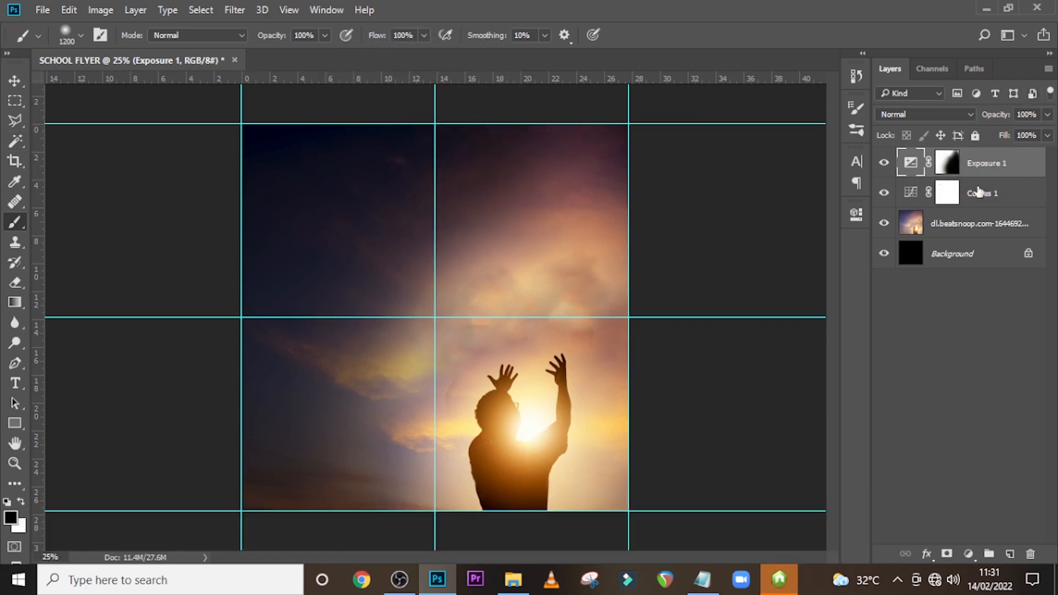
Group the Exposure adjustment, the Curves adjustment and the sunset photo layer together.
left_click(982, 194, "ctrl")
left_click(983, 225, "ctrl")
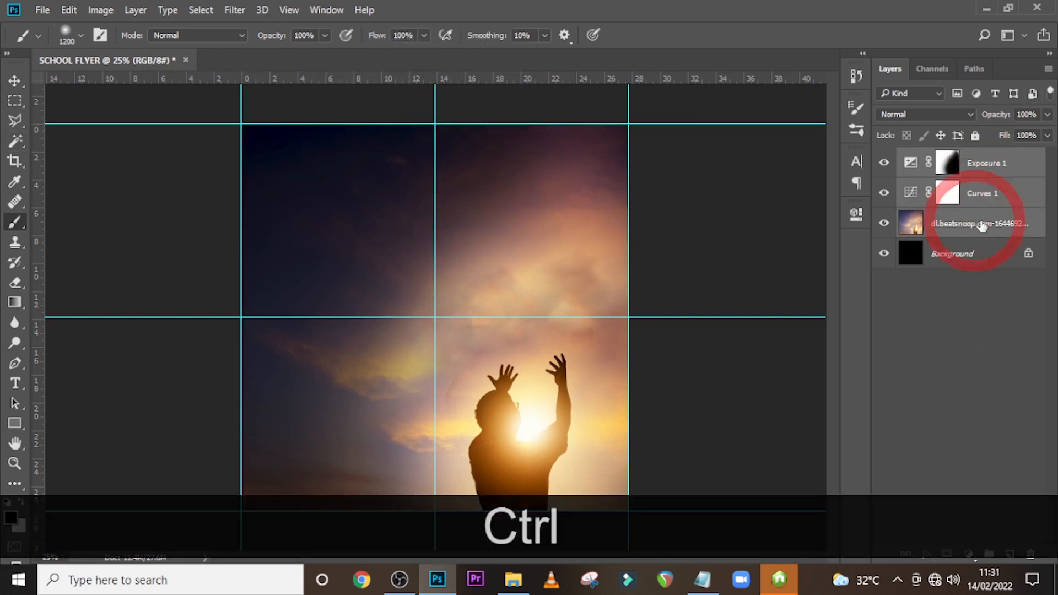
key("ctrl+g")
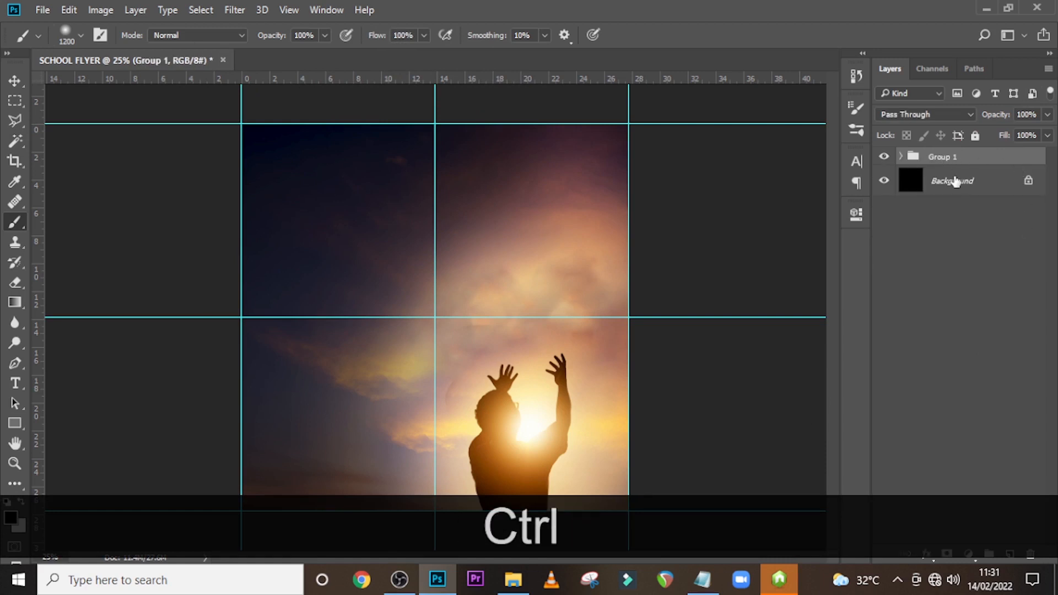
Stamp all visible layers into a new merged layer and convert that layer to a smart object.
key("ctrl+alt+shift+e")
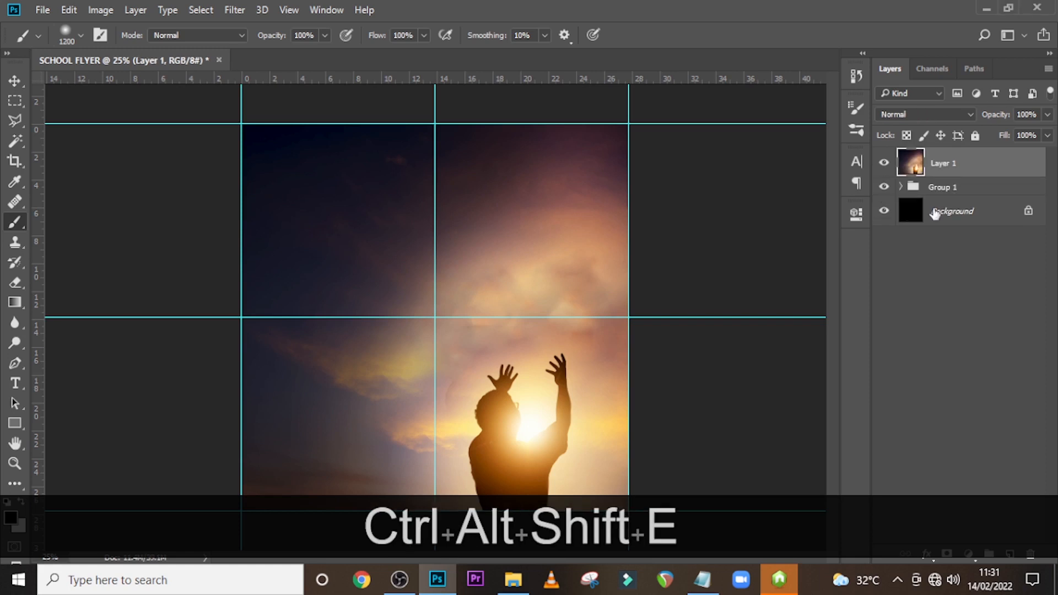
right_click(997, 168)
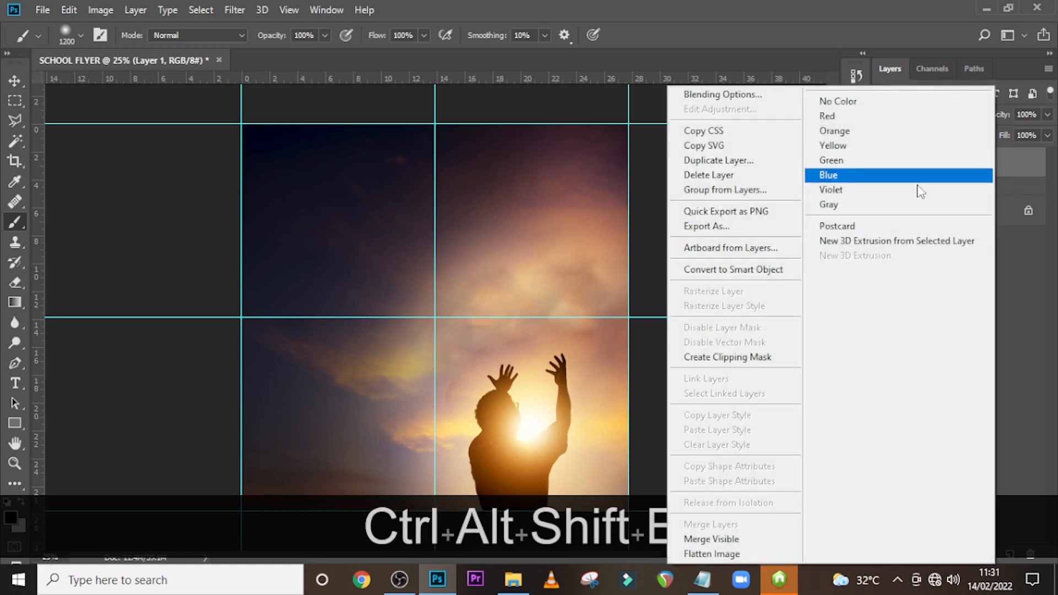
left_click(733, 269)
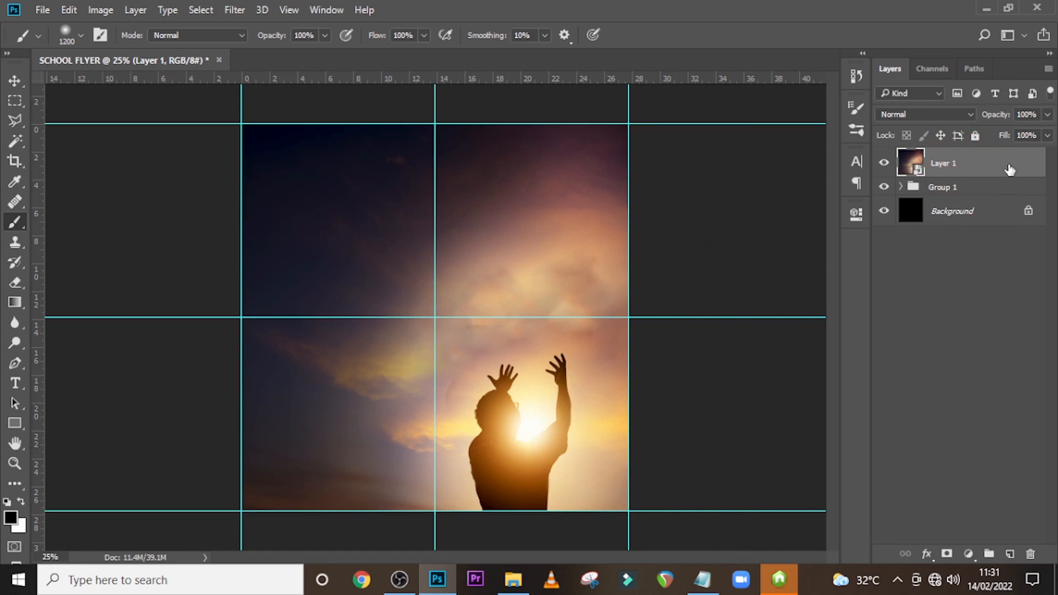
Apply the Filter Gallery's Watercolor filter to the merged layer with Brush Detail 9, Shadow Intensity 1 and Texture 1, then collapse its filter list.
left_click(227, 9)
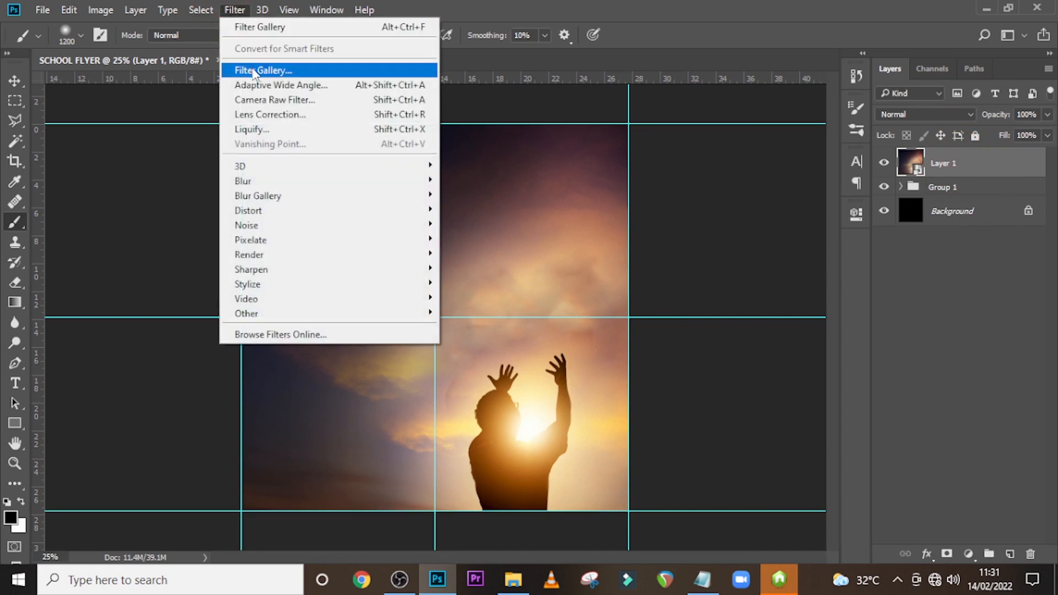
left_click(253, 71)
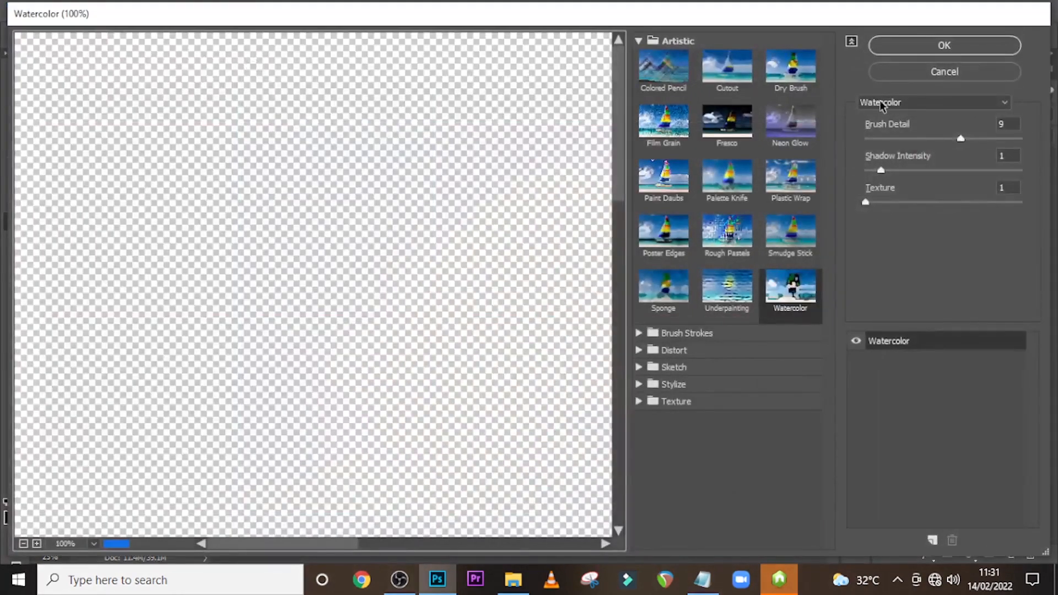
left_click(883, 105)
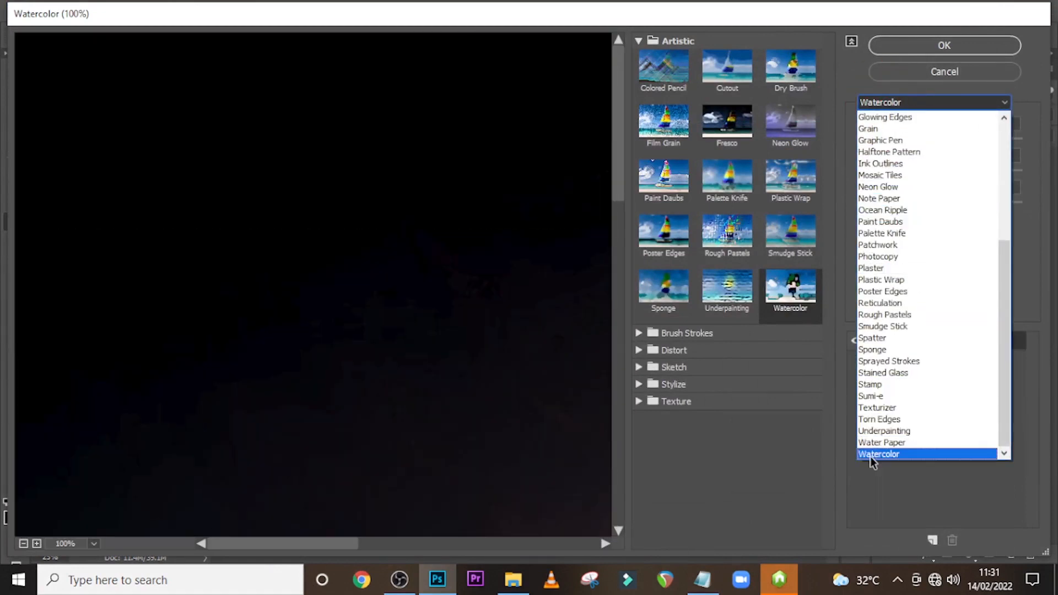
left_click(870, 456)
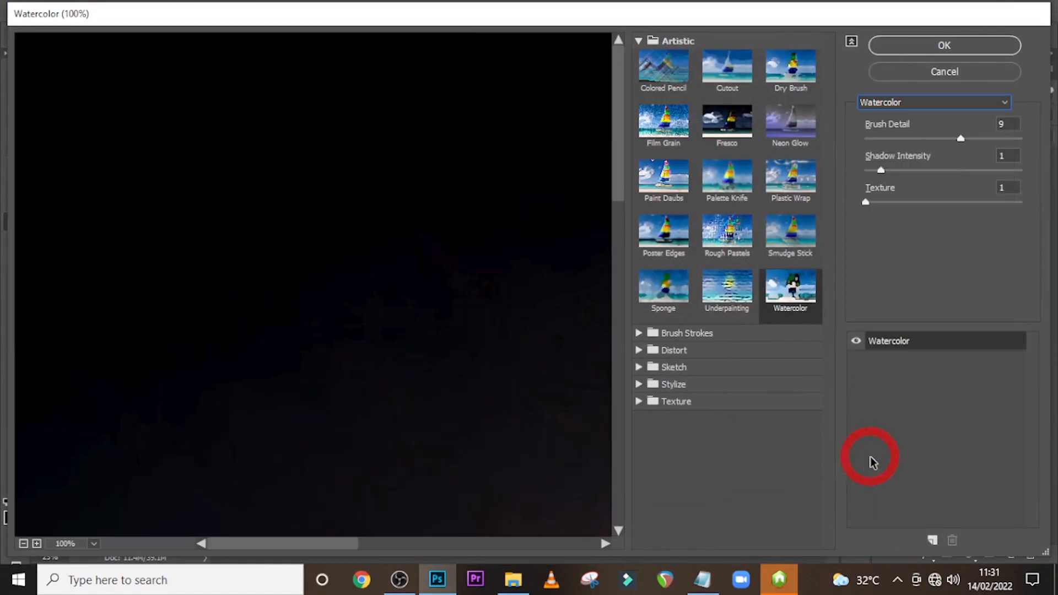
left_click(93, 545)
left_click(90, 505)
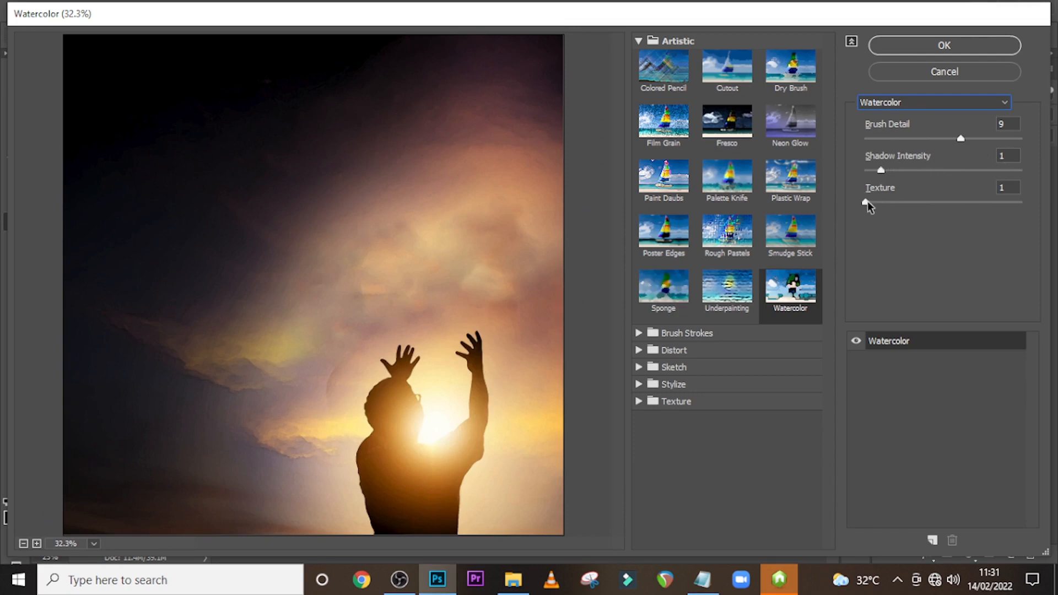
left_click(956, 44)
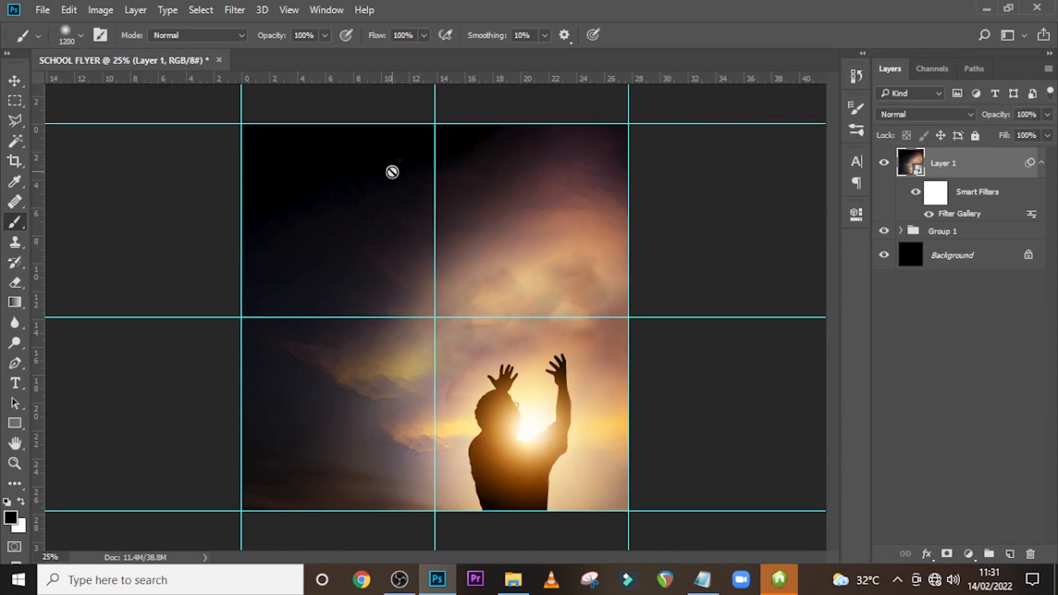
left_click(1041, 163)
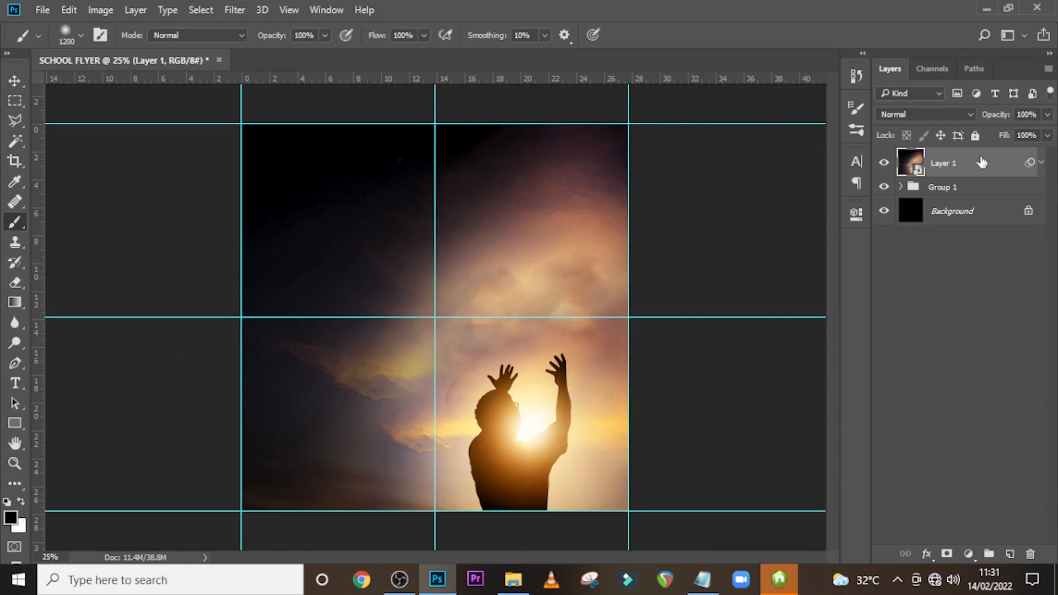
Copy "Welcome" from the Notepad text into a new text layer on the dark sky and add a vertical guide just inside the flyer's left edge.
key("t")
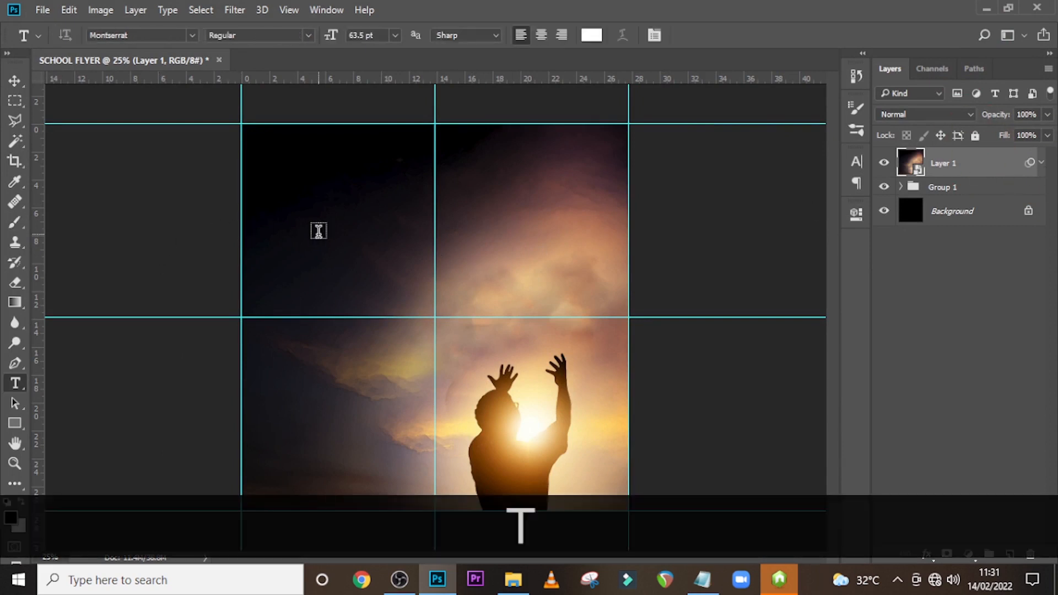
left_click(318, 233)
left_click(702, 580)
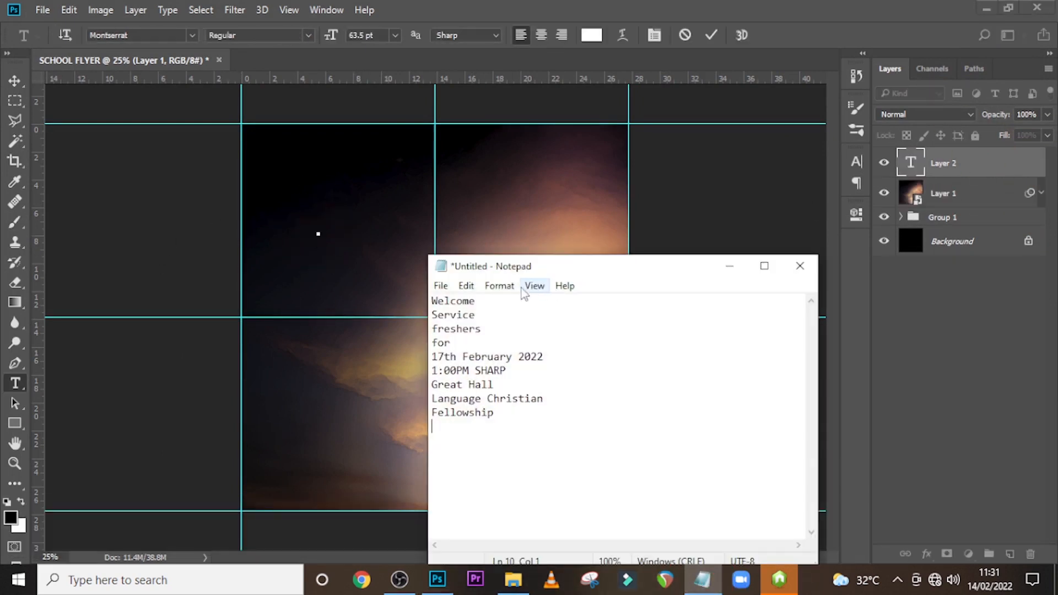
left_click(499, 286)
left_click(471, 303)
double_click(468, 301)
key("ctrl+c")
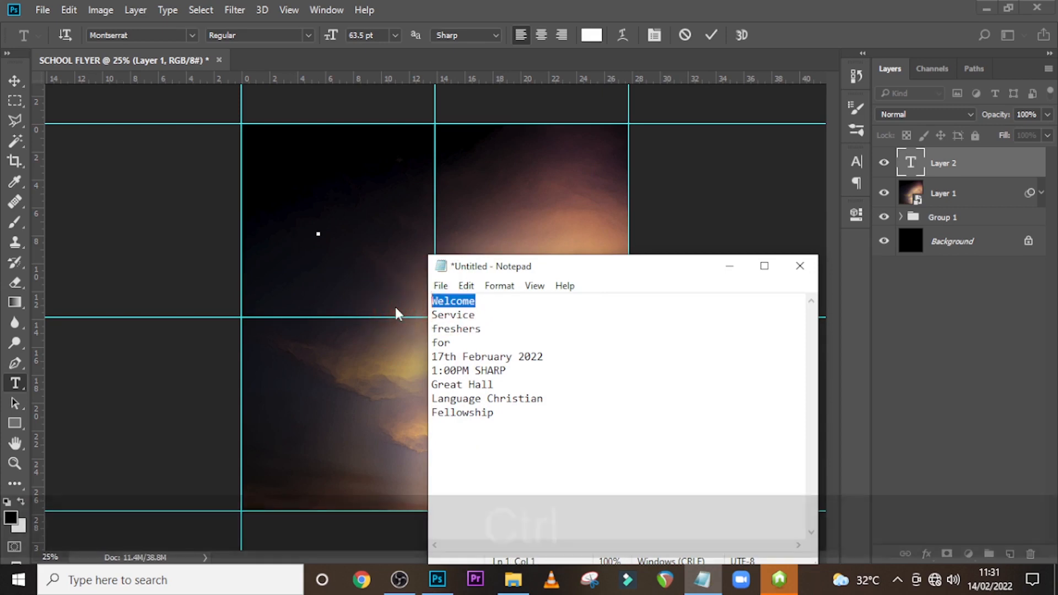
left_click(380, 5)
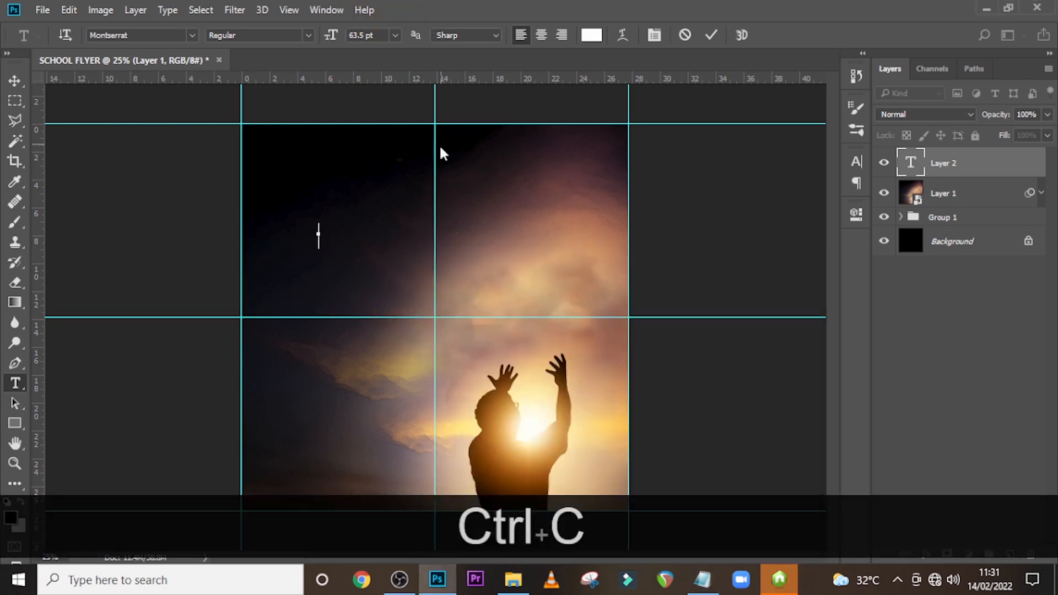
key("ctrl+v")
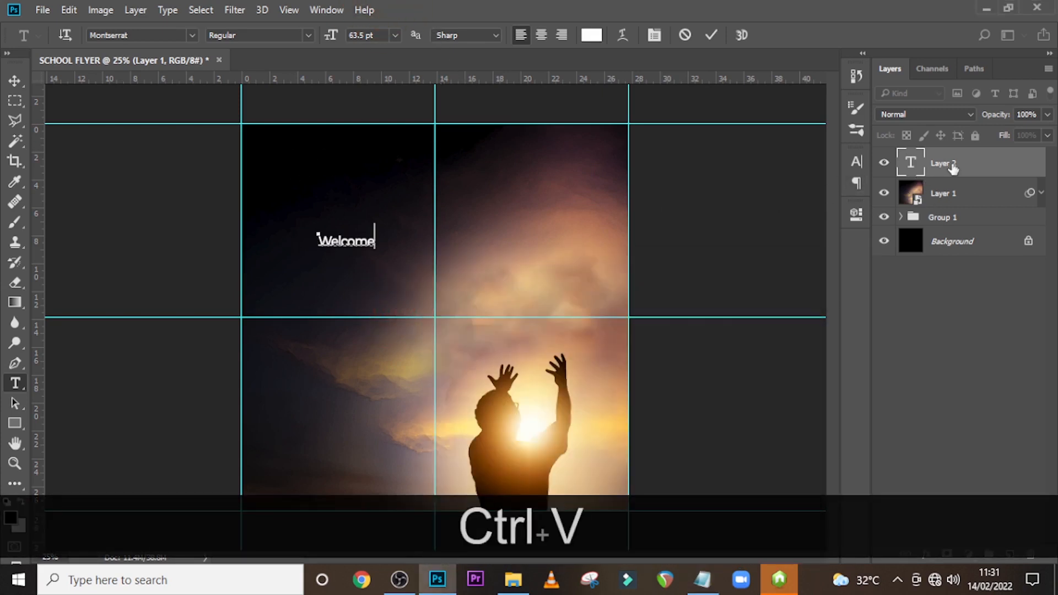
left_click(953, 168)
left_click_drag(36, 288, 266, 293)
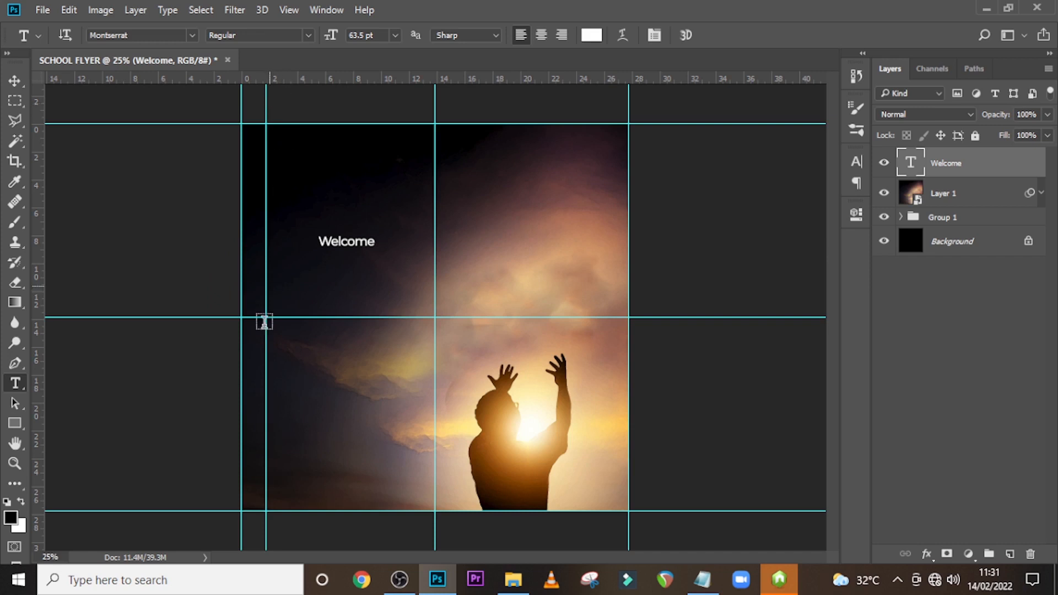
Change the "Welcome" text's font to Adine Kirnberg.
left_click(857, 167)
left_click(735, 151)
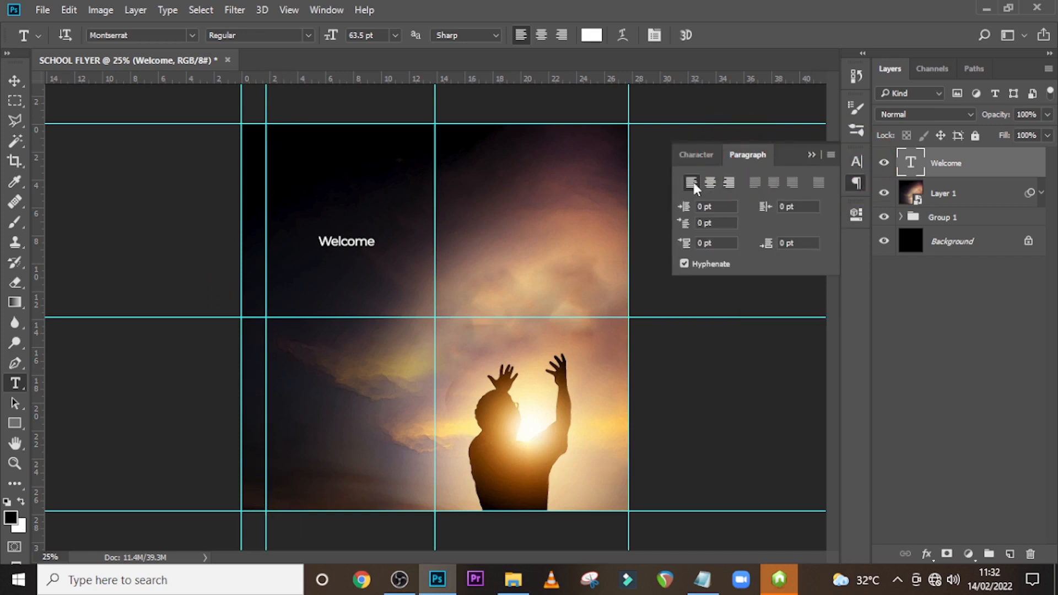
left_click(696, 154)
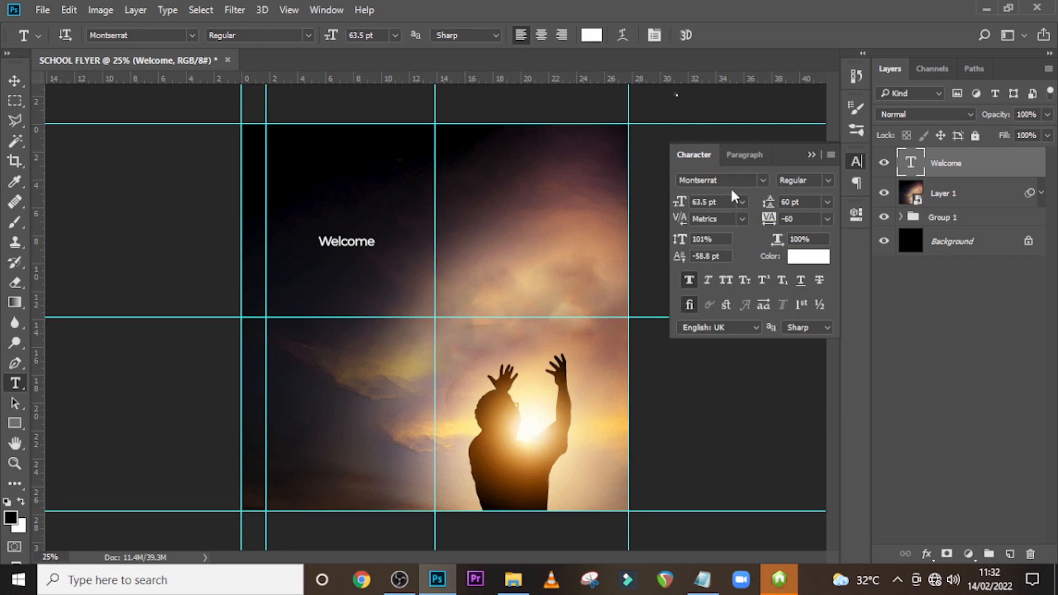
left_click(763, 178)
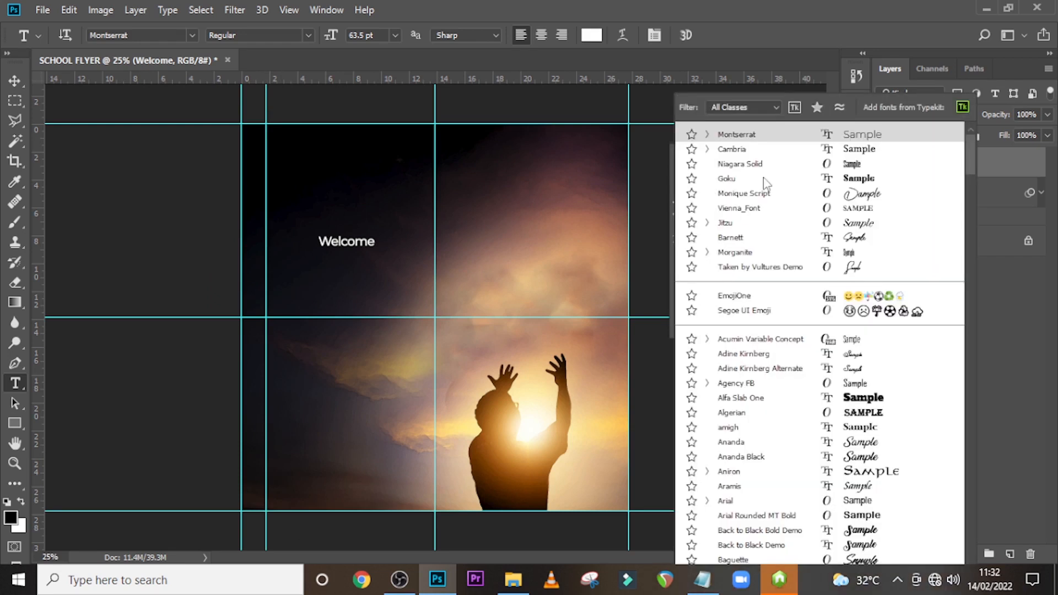
left_click(763, 178)
left_click(763, 180)
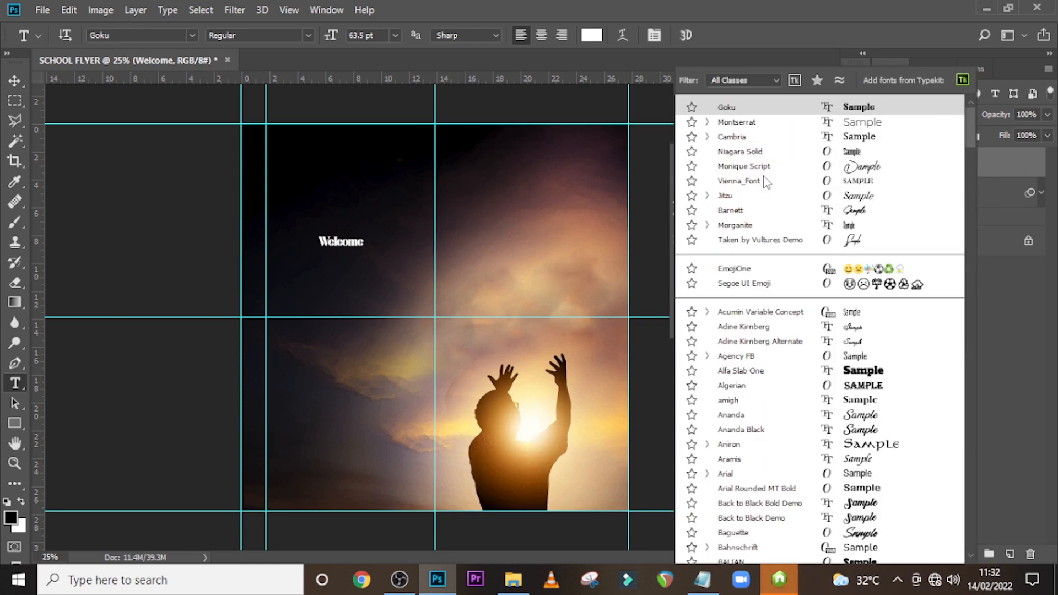
left_click(743, 327)
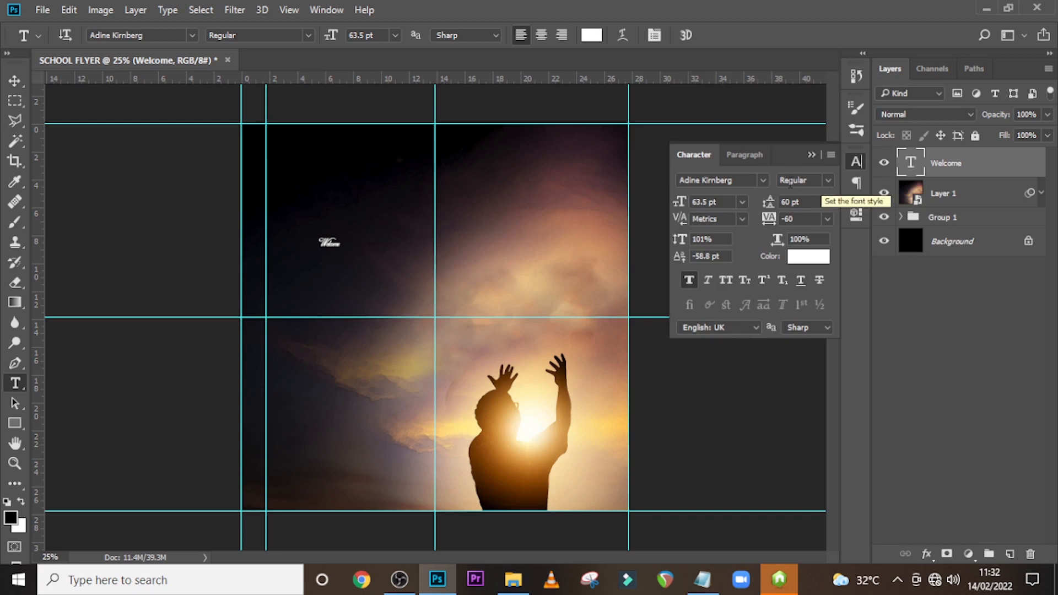
Set the "Welcome" text's font size to 395 pt.
left_click(676, 203)
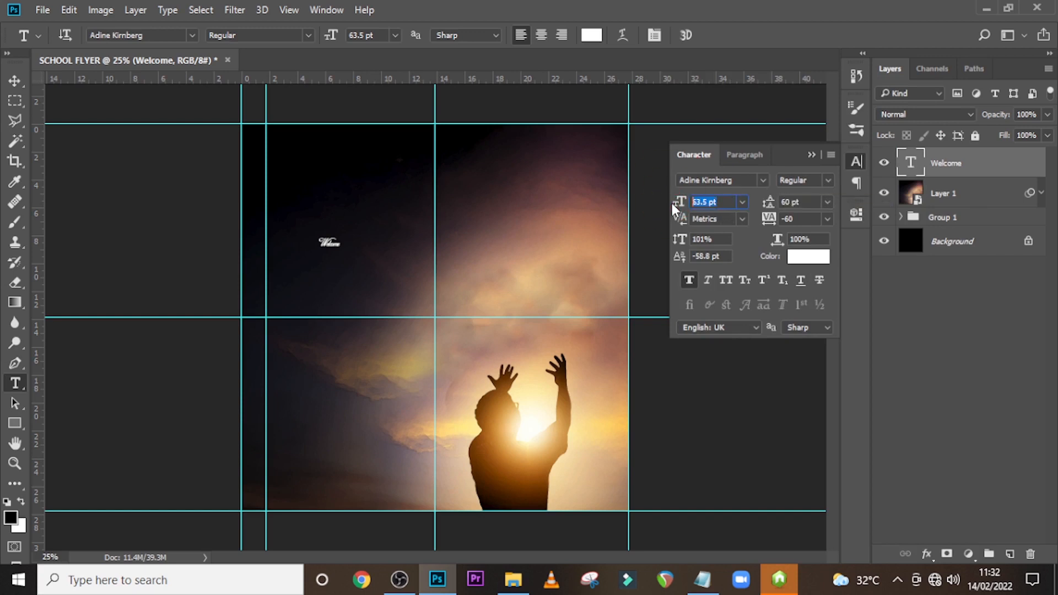
type("3")
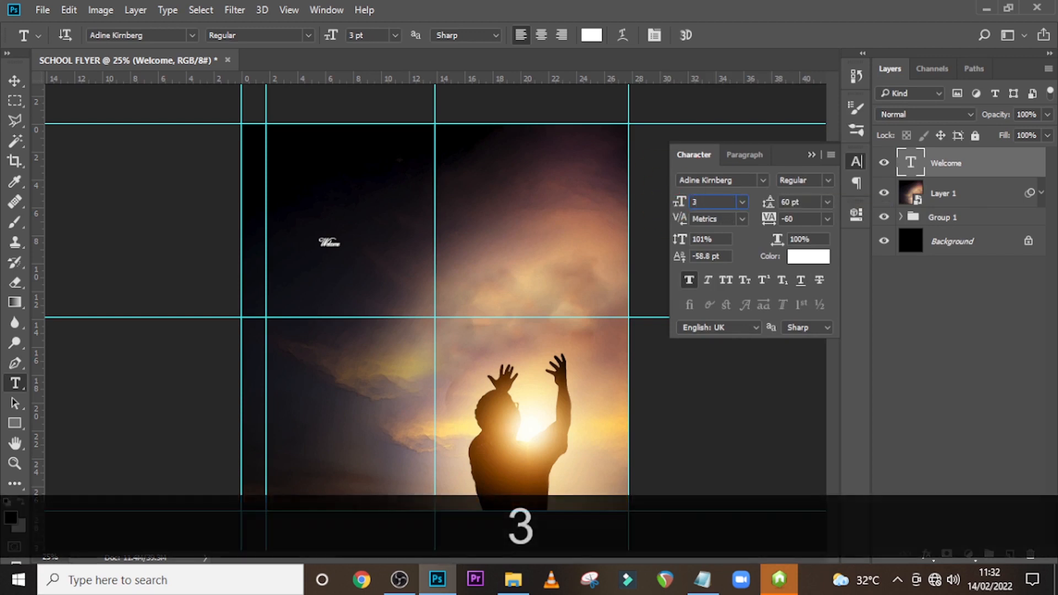
type("95")
key("Return")
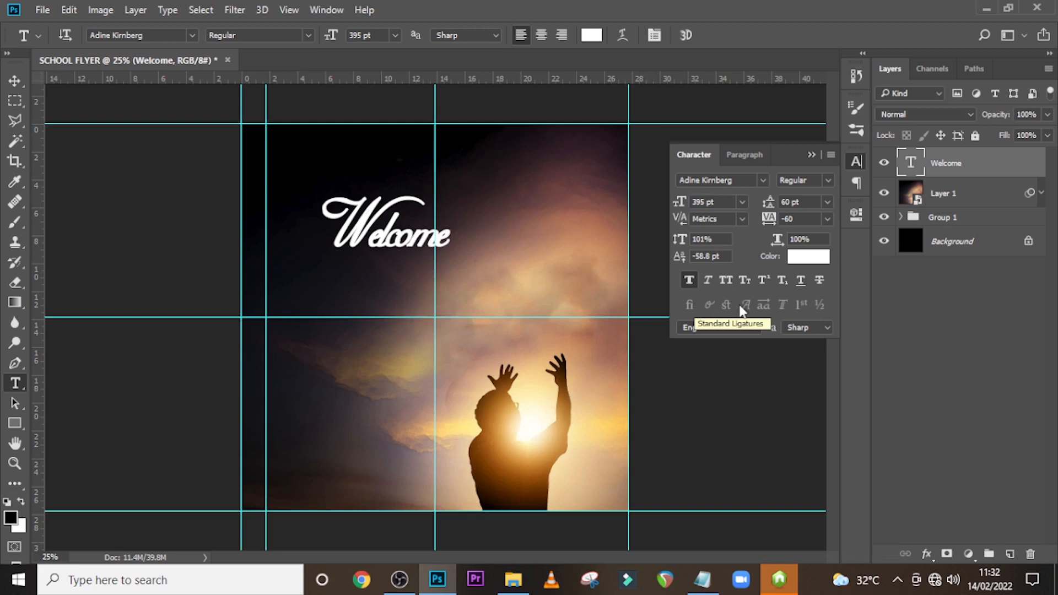
Set the "Welcome" text's tracking to 0 and turn off its Faux Bold.
left_click(798, 219)
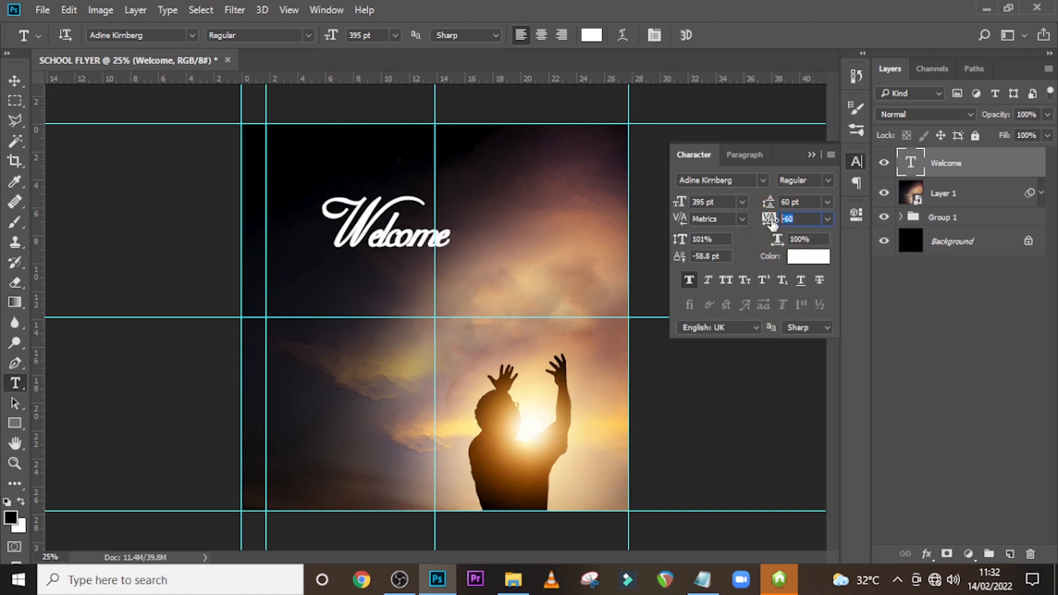
type("0")
key("Return")
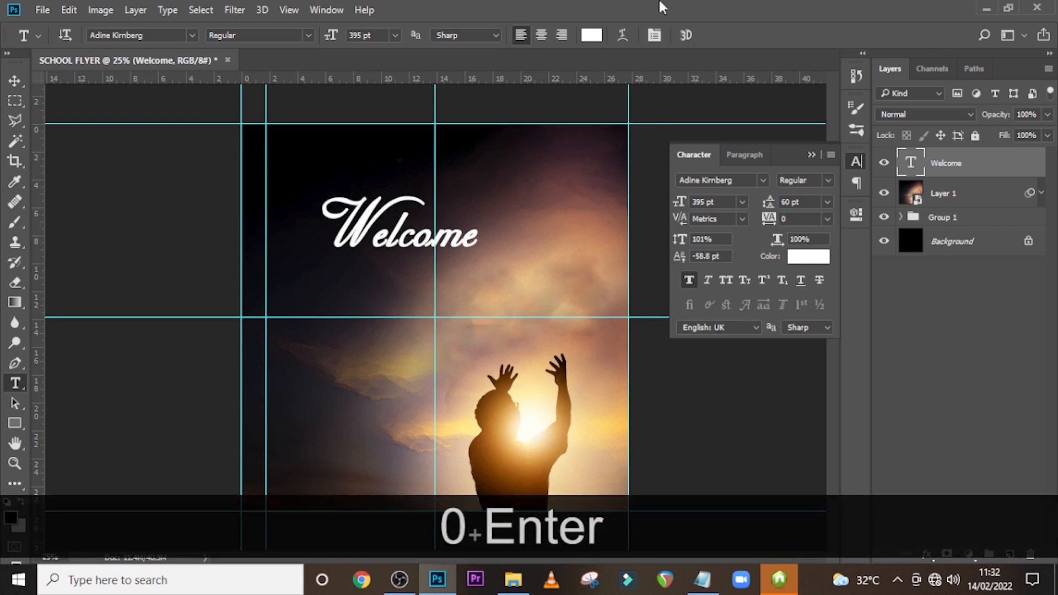
left_click(688, 280)
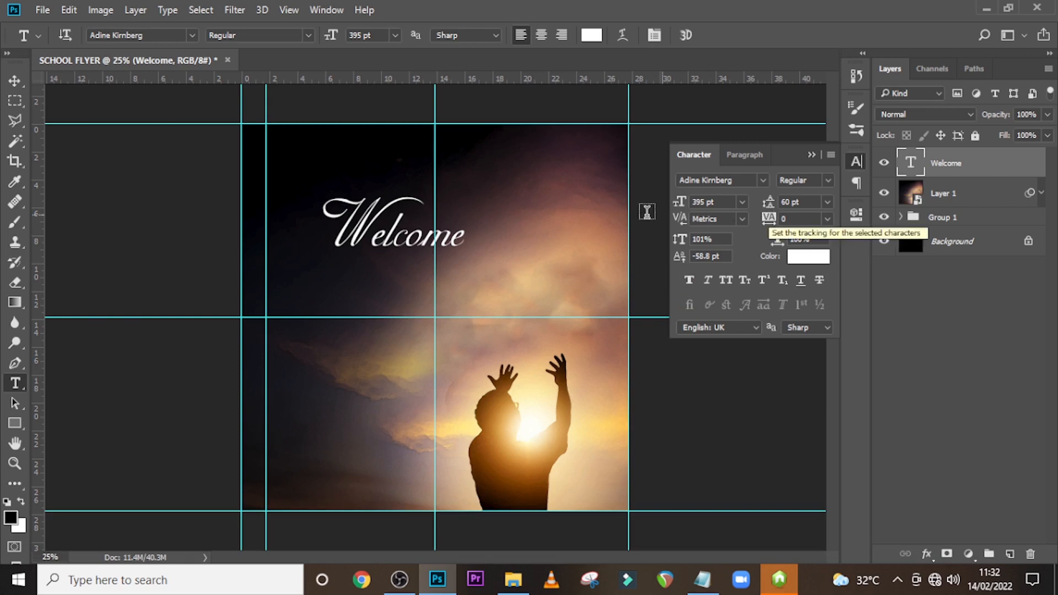
Move the "Welcome" text left so it starts just inside the inner vertical guide.
key("v")
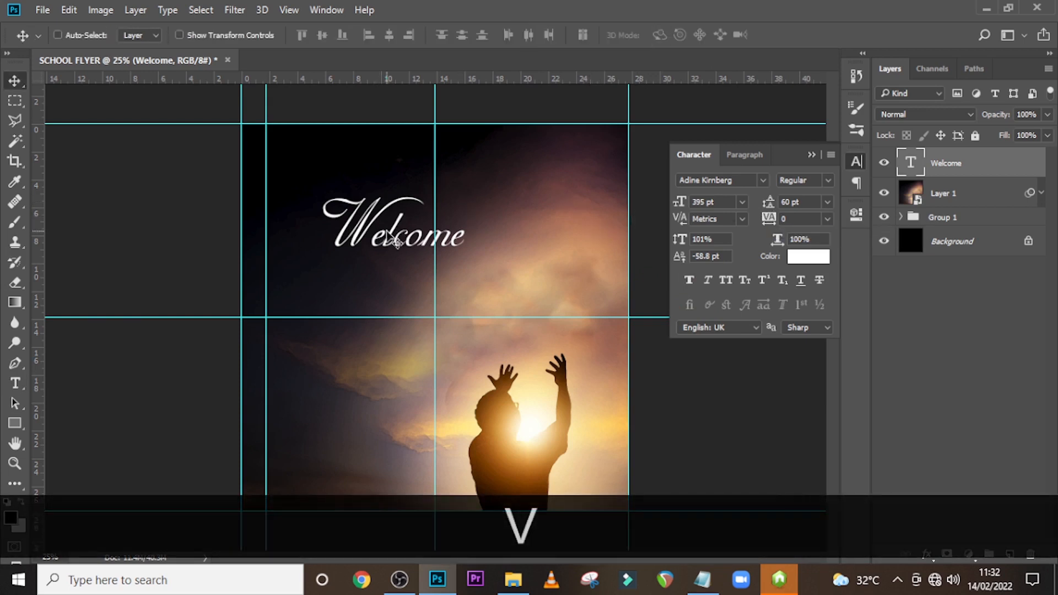
key("shift")
left_click_drag(396, 242, 341, 238)
Copy "Service" from the Notepad text into a new text layer below "Welcome" and commit it.
key("shift+t")
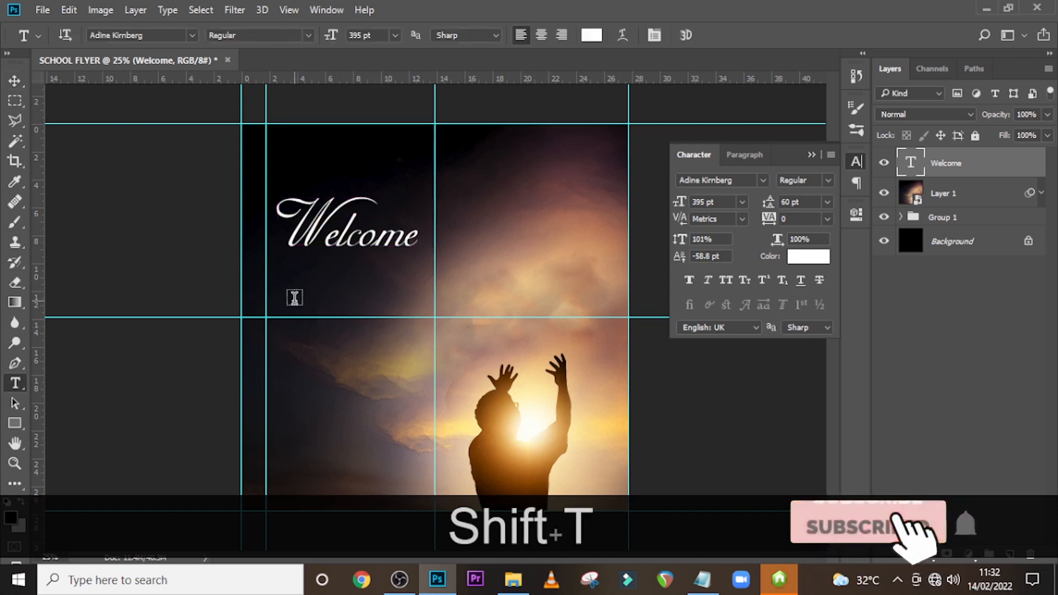
left_click(293, 297)
left_click(702, 579)
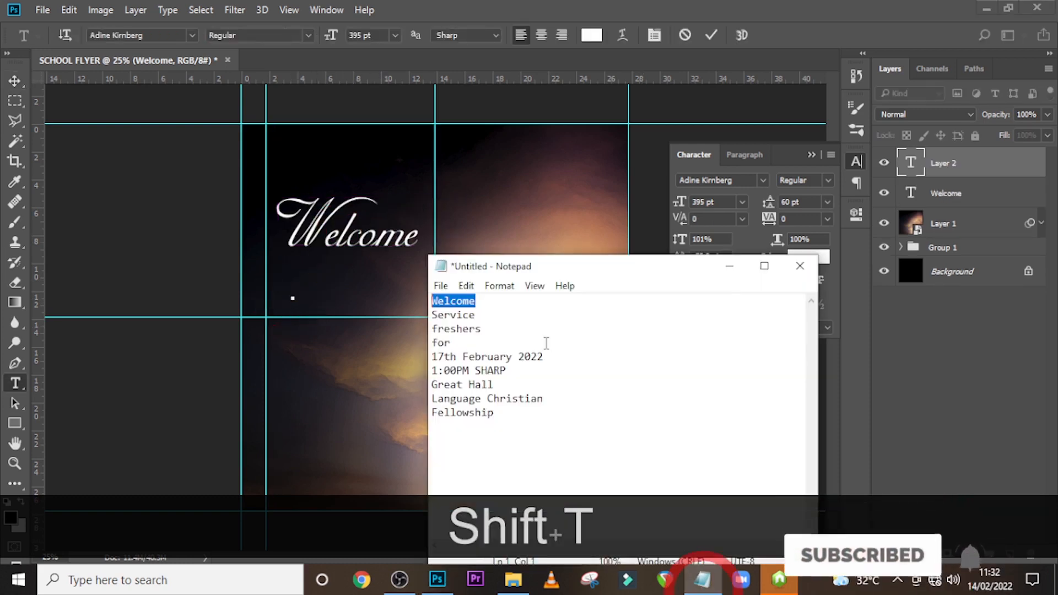
left_click(483, 318)
left_click_drag(483, 318, 425, 320)
key("ctrl+c")
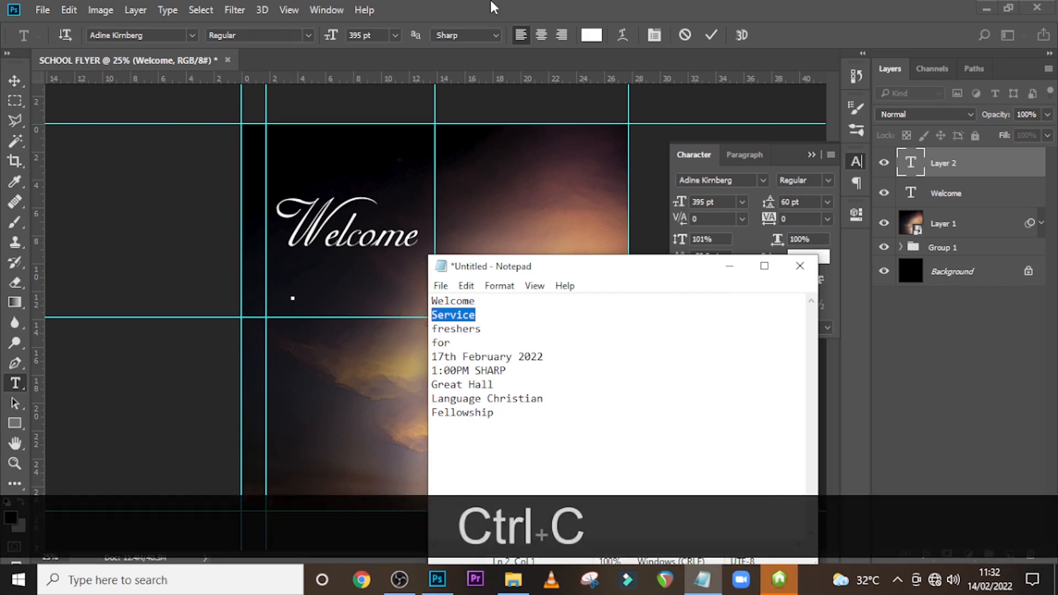
left_click(489, 4)
key("ctrl+v")
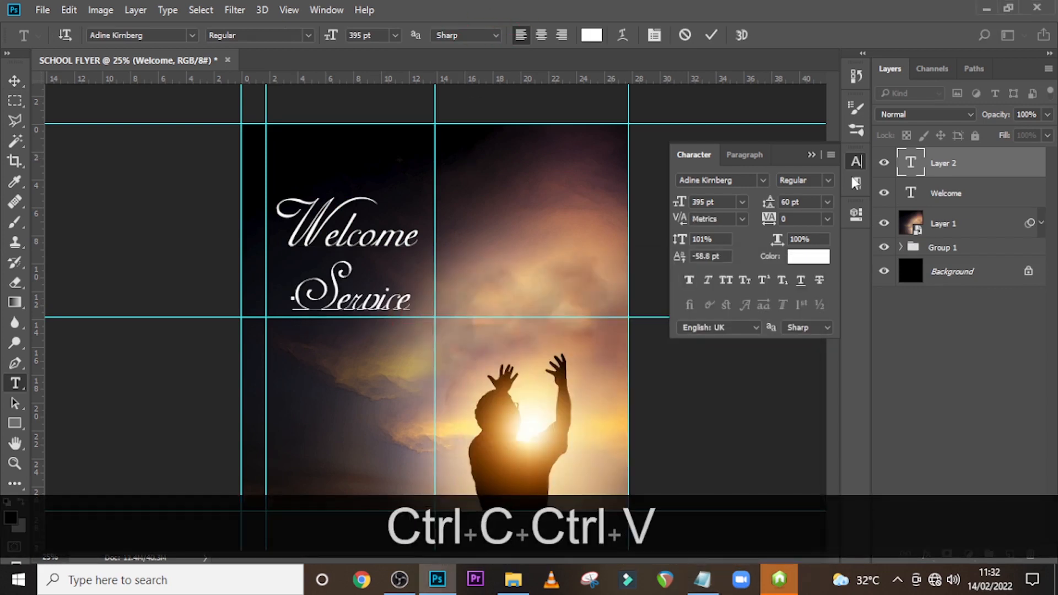
left_click(915, 165)
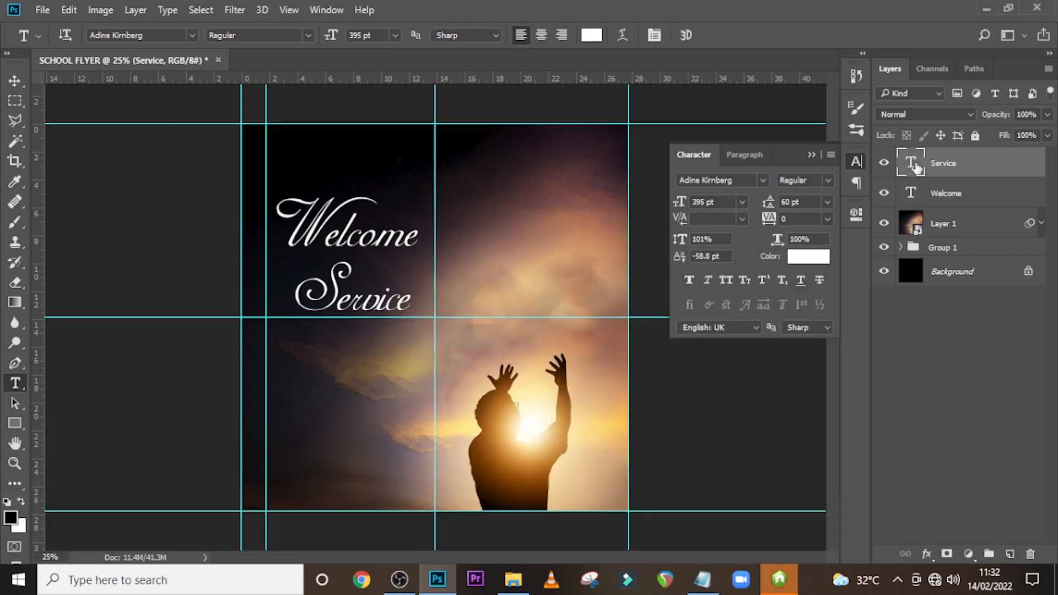
Change the "Service" text's font to Niagara Solid and set its size to 604 pt.
left_click(763, 180)
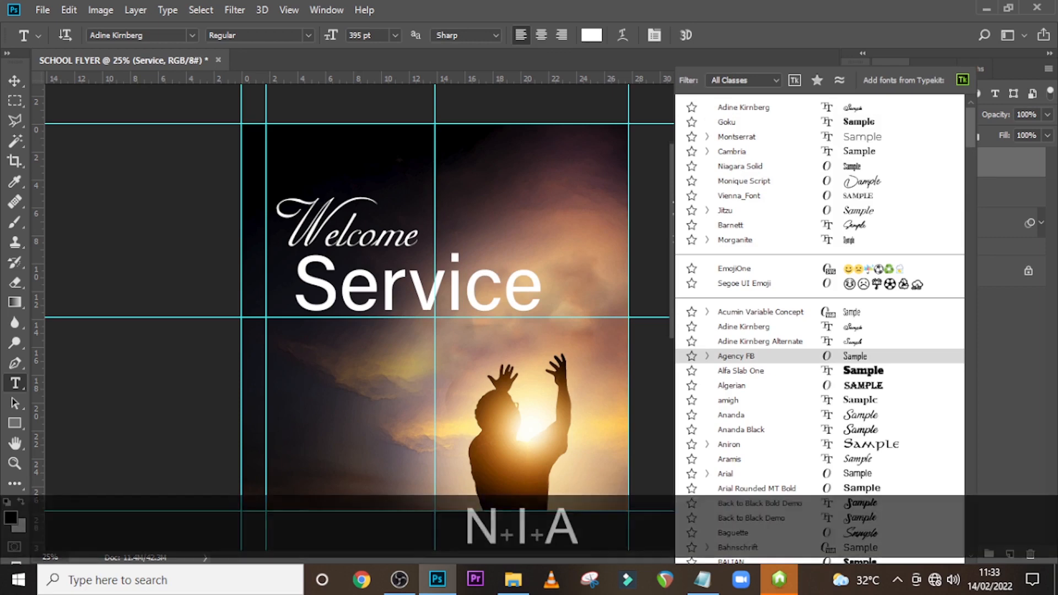
type("n")
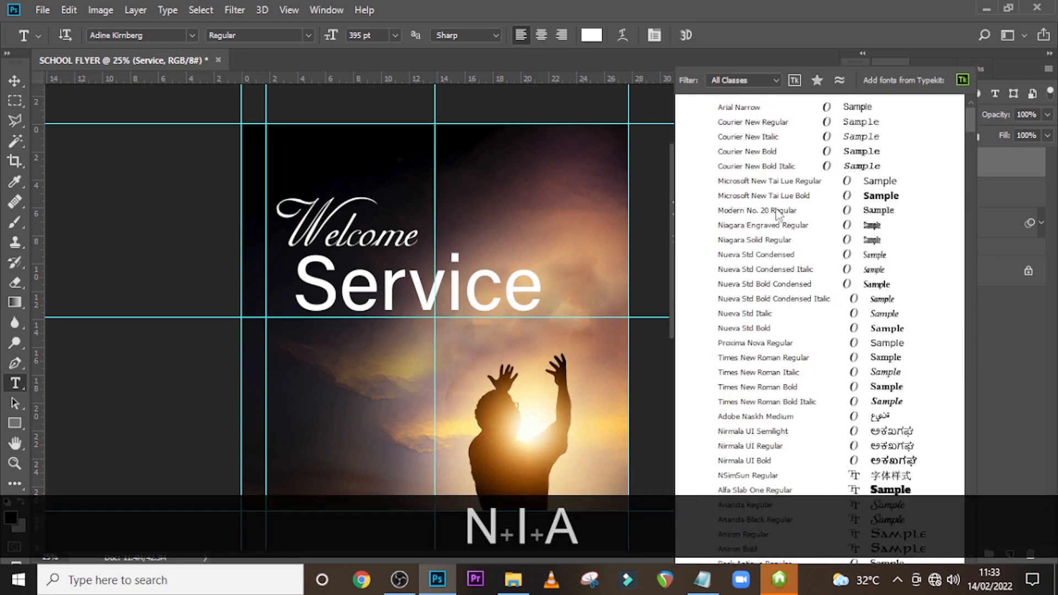
type("ia")
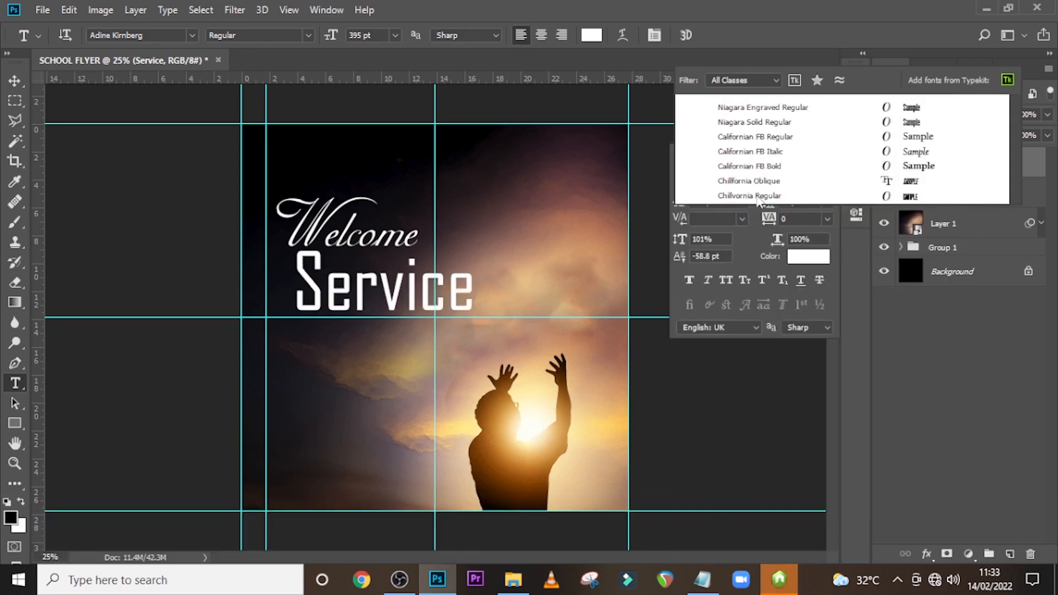
left_click(741, 121)
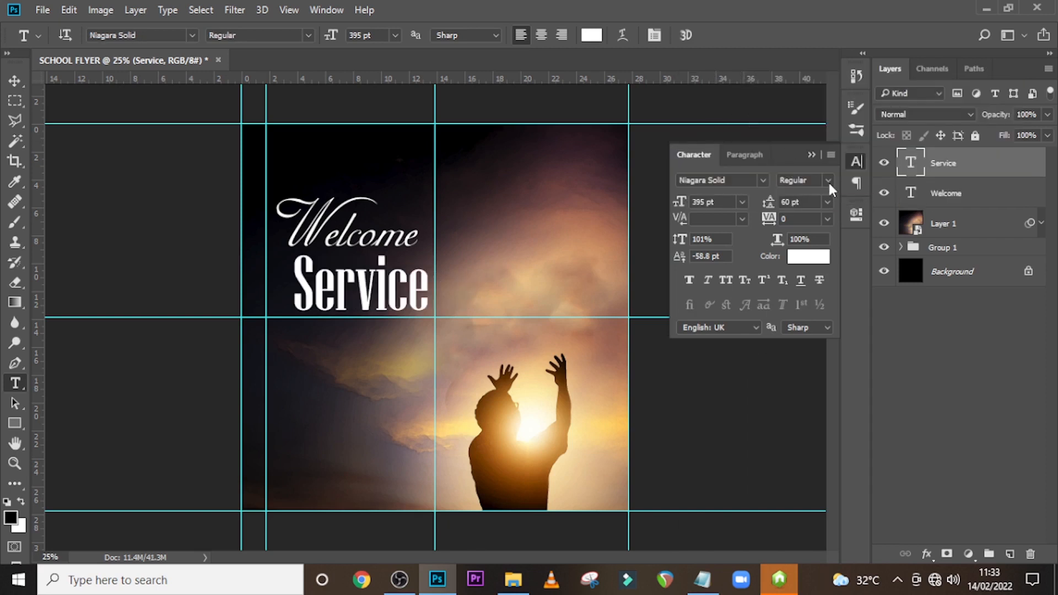
left_click(711, 202)
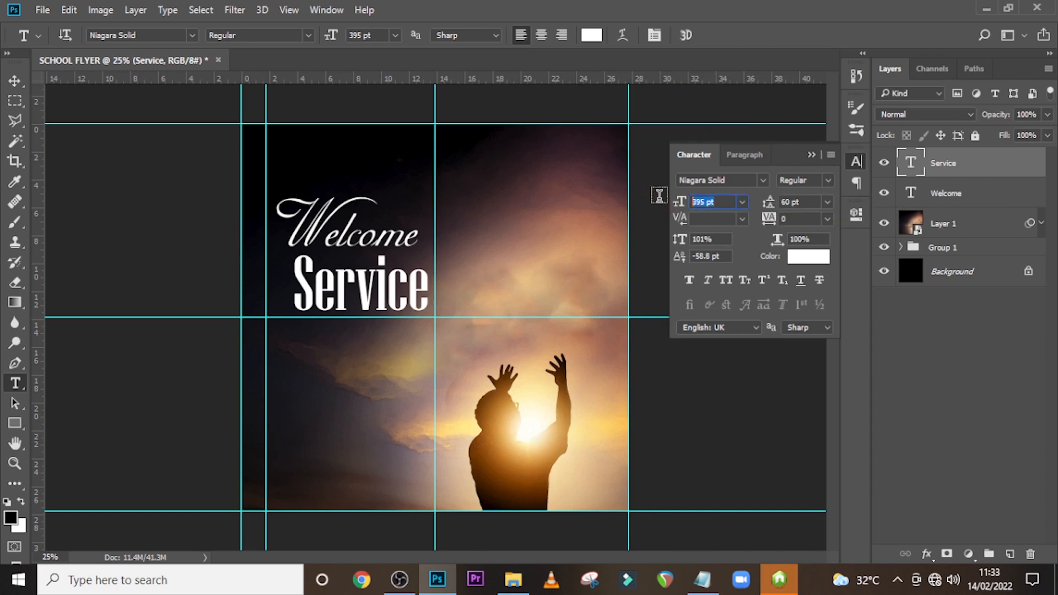
type("604")
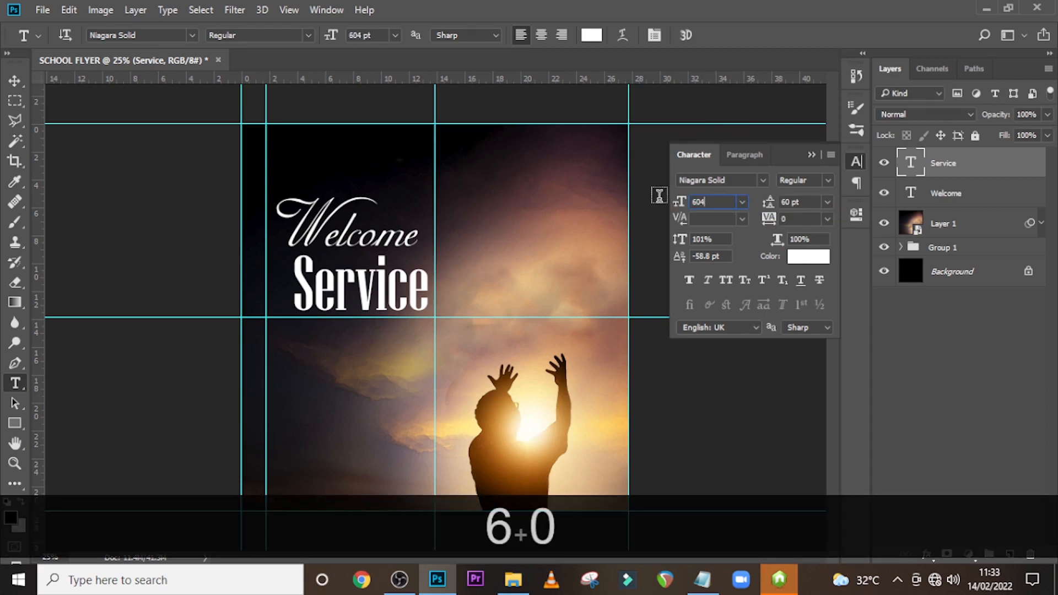
key("Return")
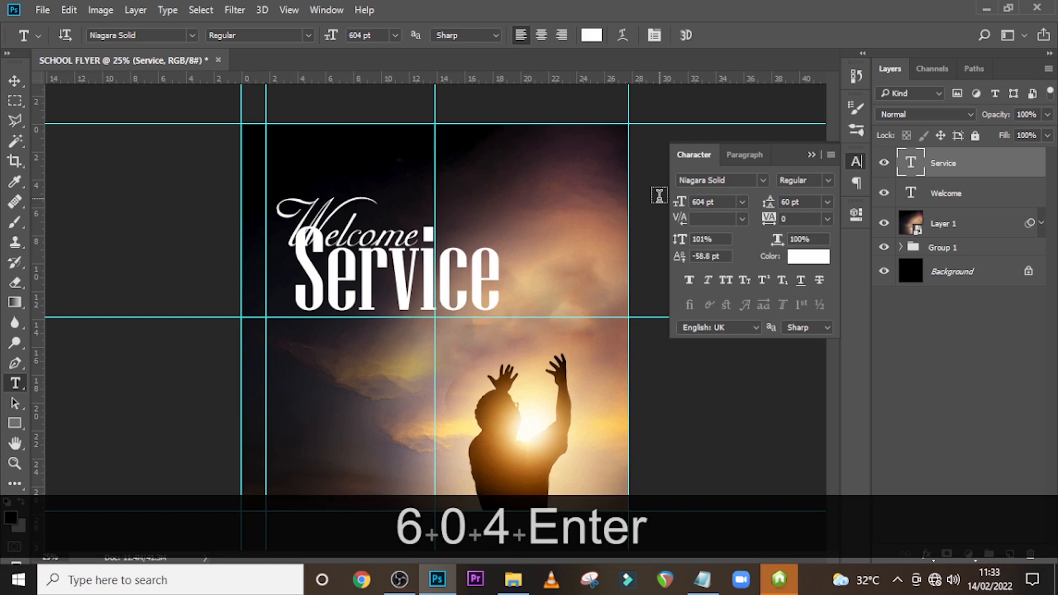
Set the "Service" text's tracking to -60.
left_click(781, 219)
type("-60")
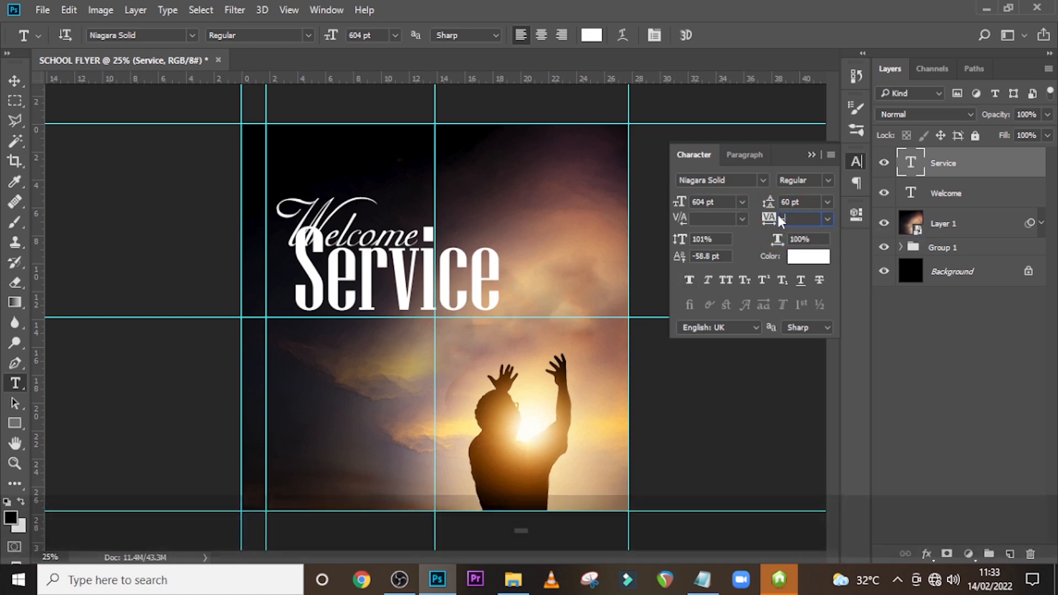
key("Return")
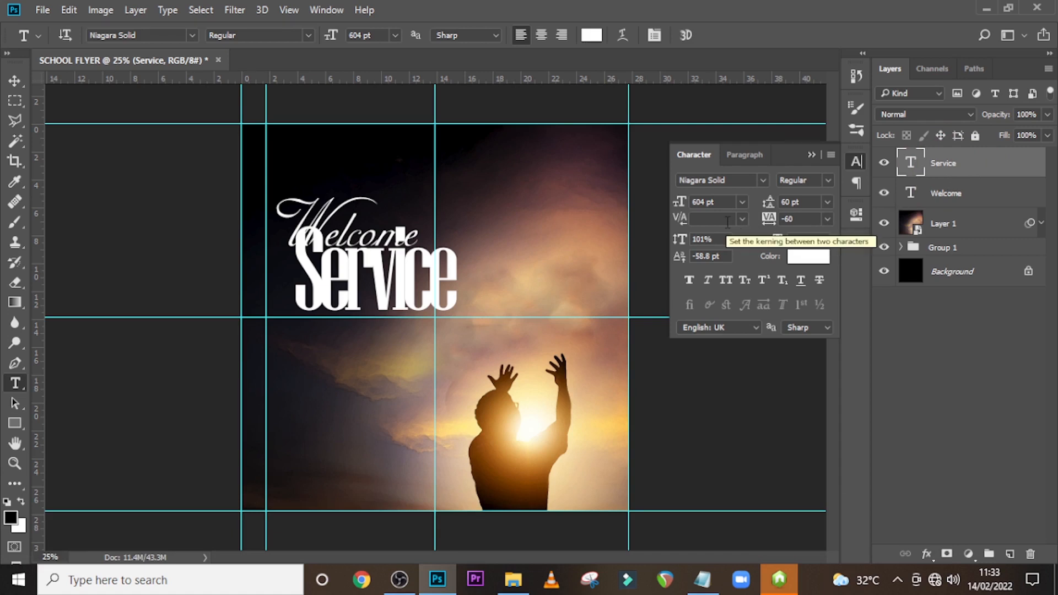
Try Faux Bold on the "Service" text, look through other fonts, and turn Faux Bold off again.
left_click(690, 277)
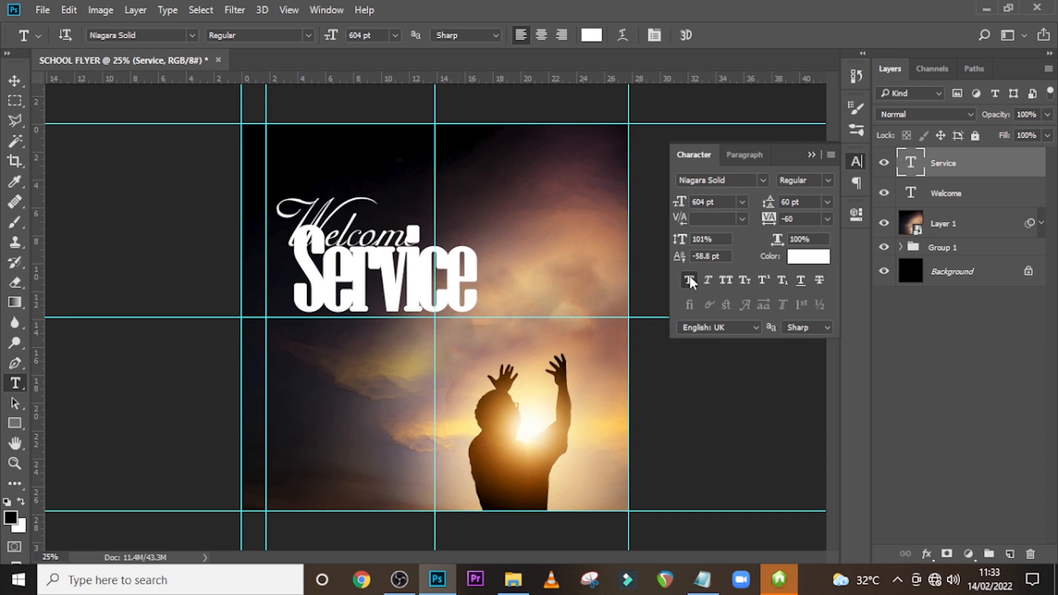
left_click(763, 181)
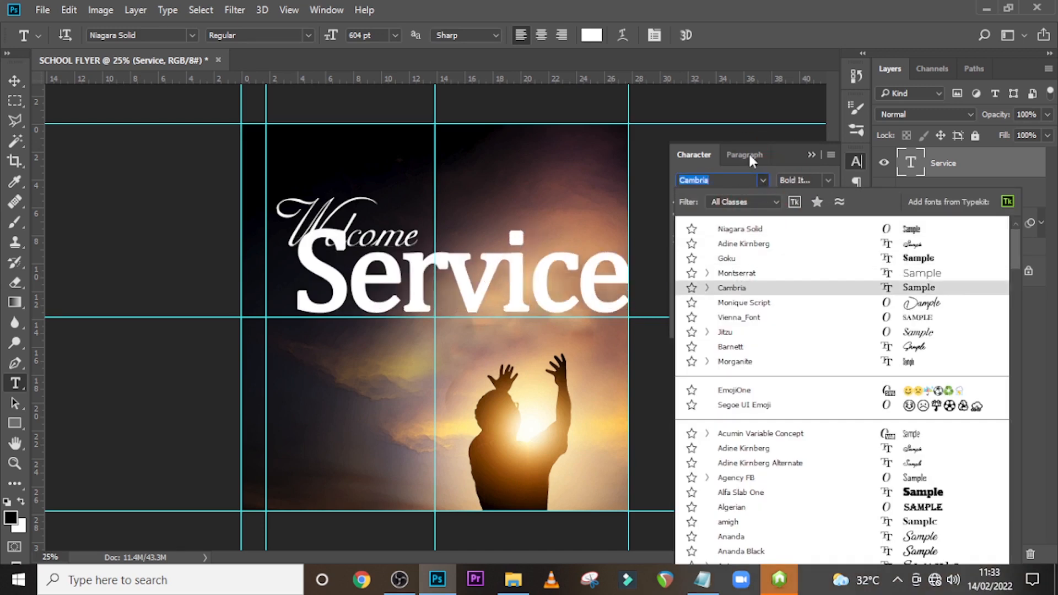
key("Escape")
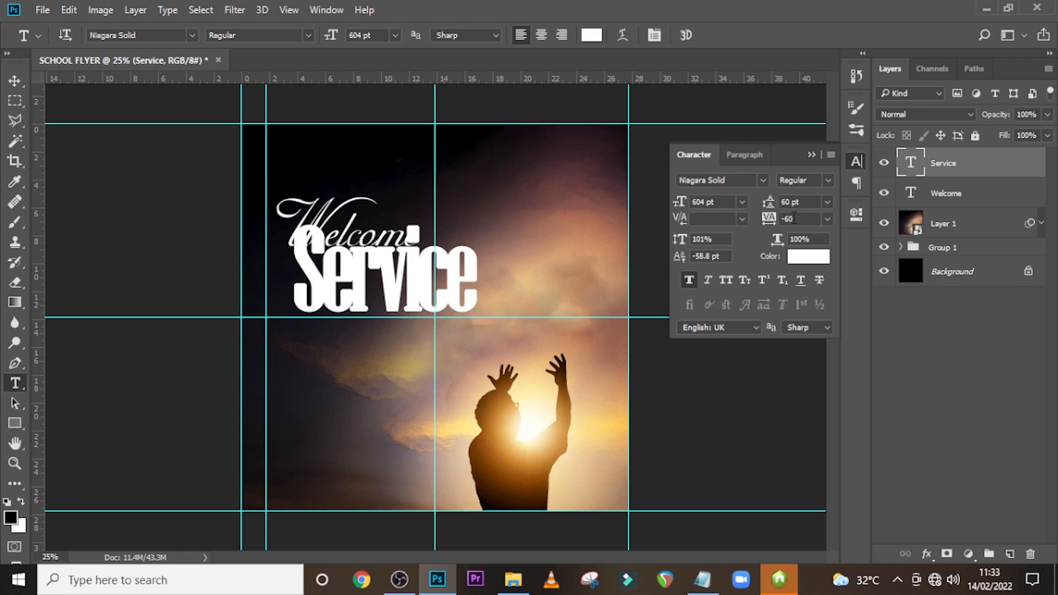
left_click(688, 280)
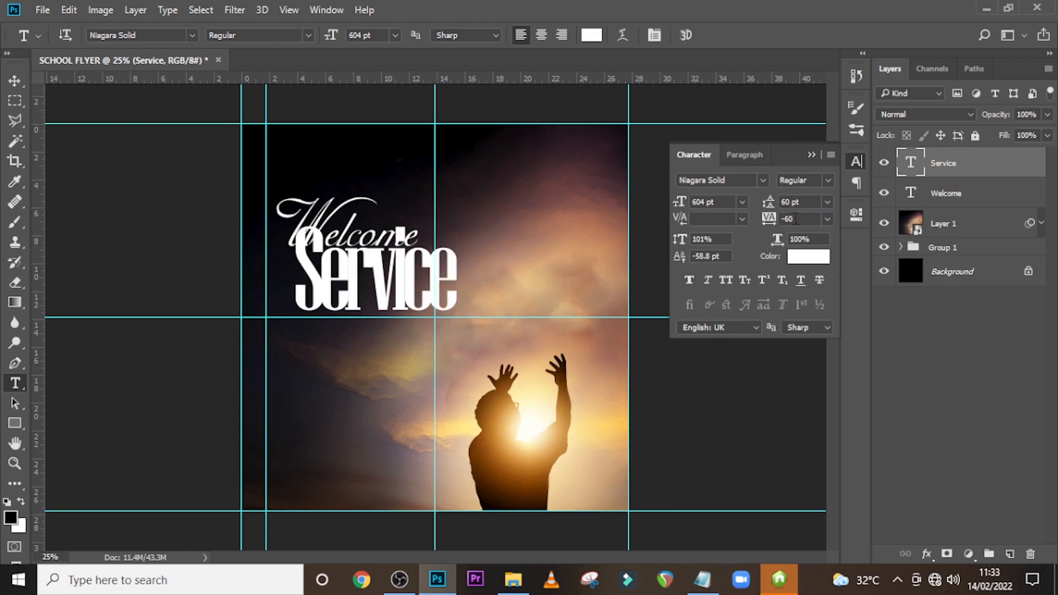
Set the "Service" text's tracking to -40.
left_click_drag(795, 219, 781, 219)
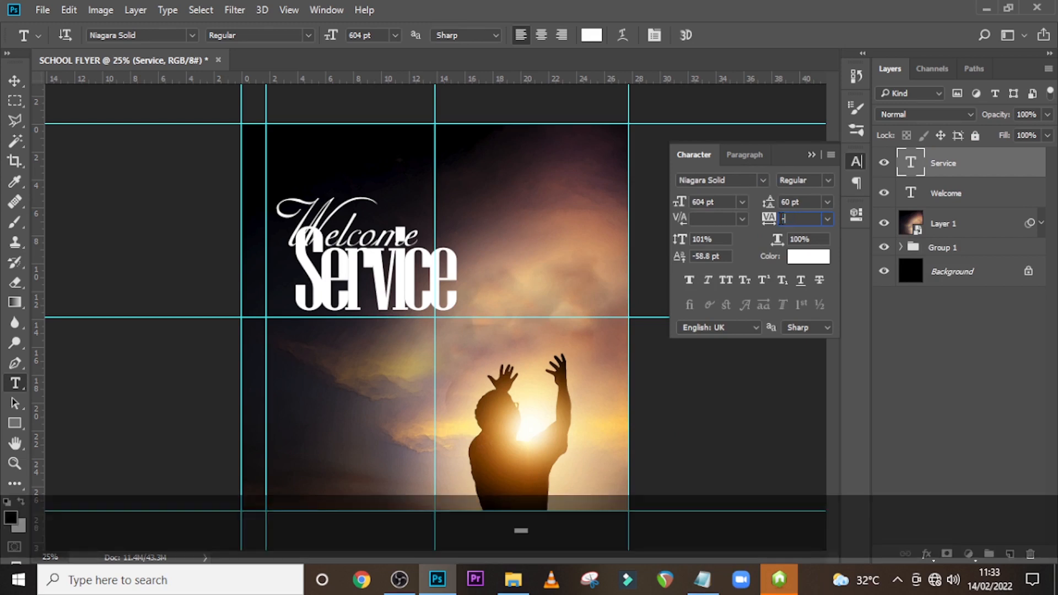
type("-40")
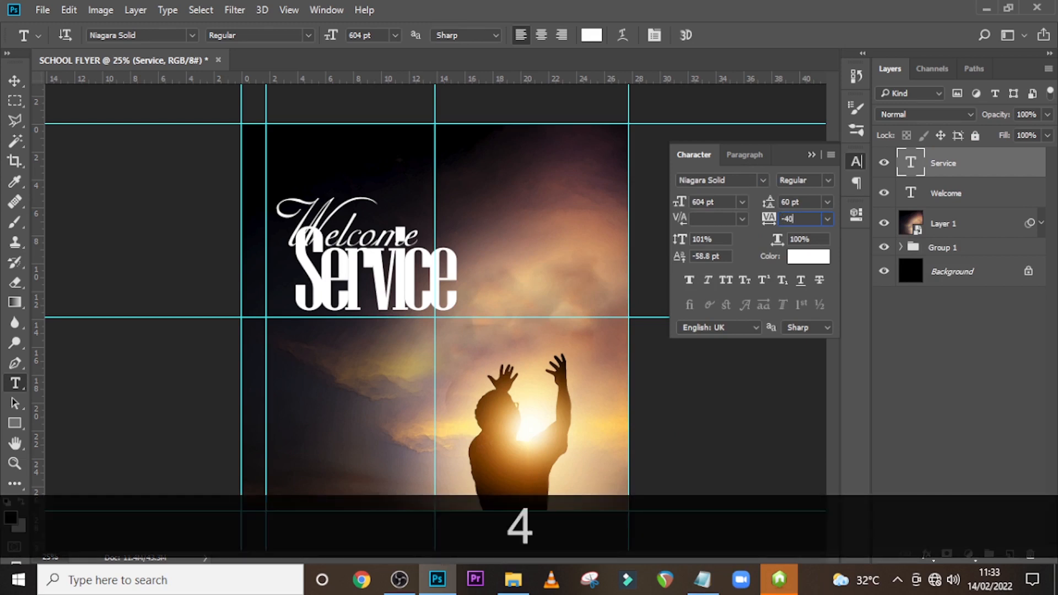
key("Return")
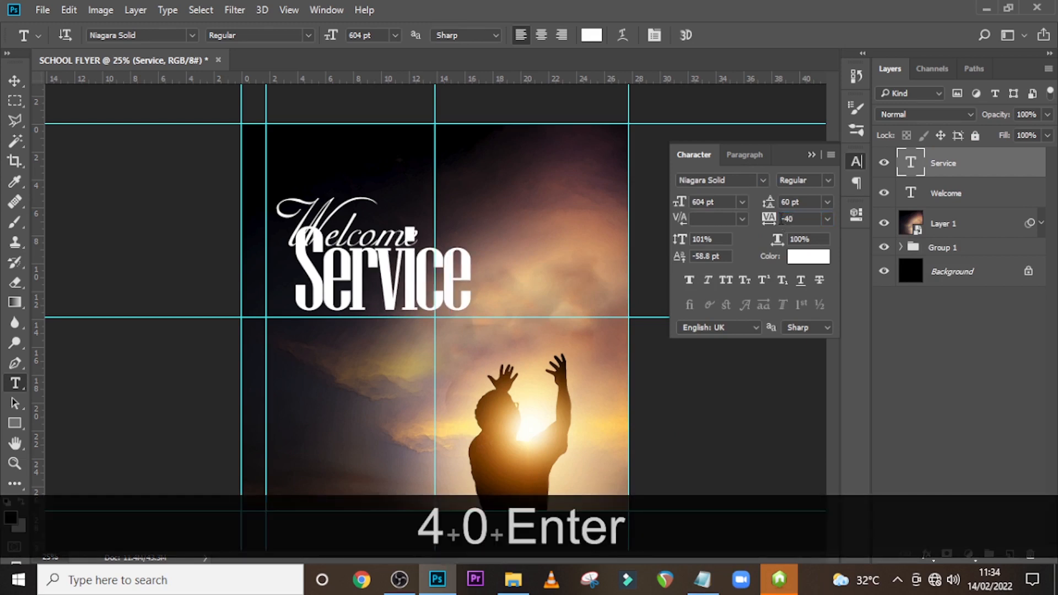
Align the "Service" text's left edge to the inner vertical guide and nudge it up until it slightly overlaps "Welcome".
key("v")
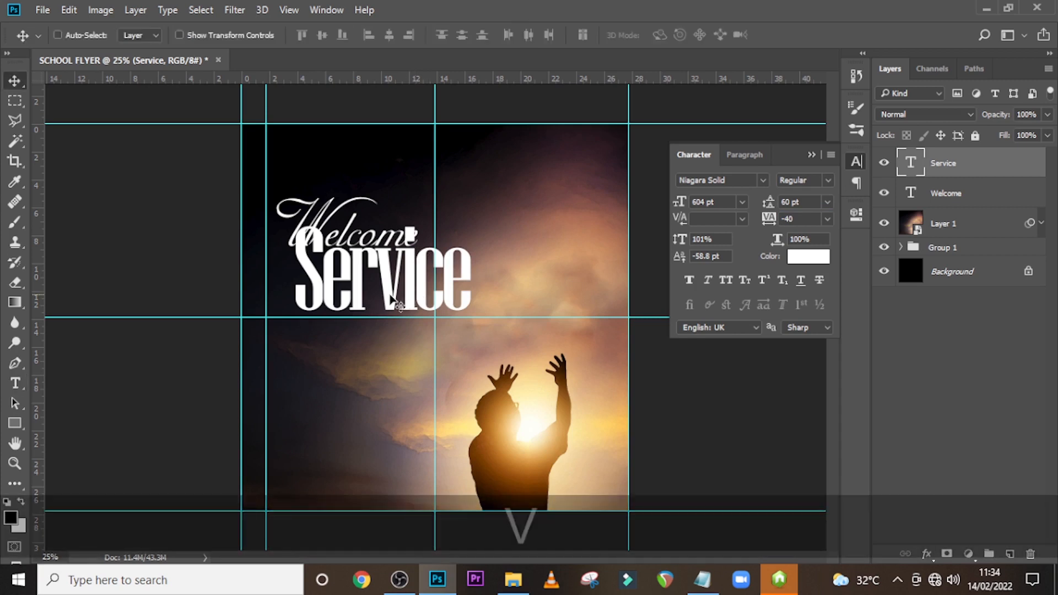
left_click_drag(392, 302, 358, 318)
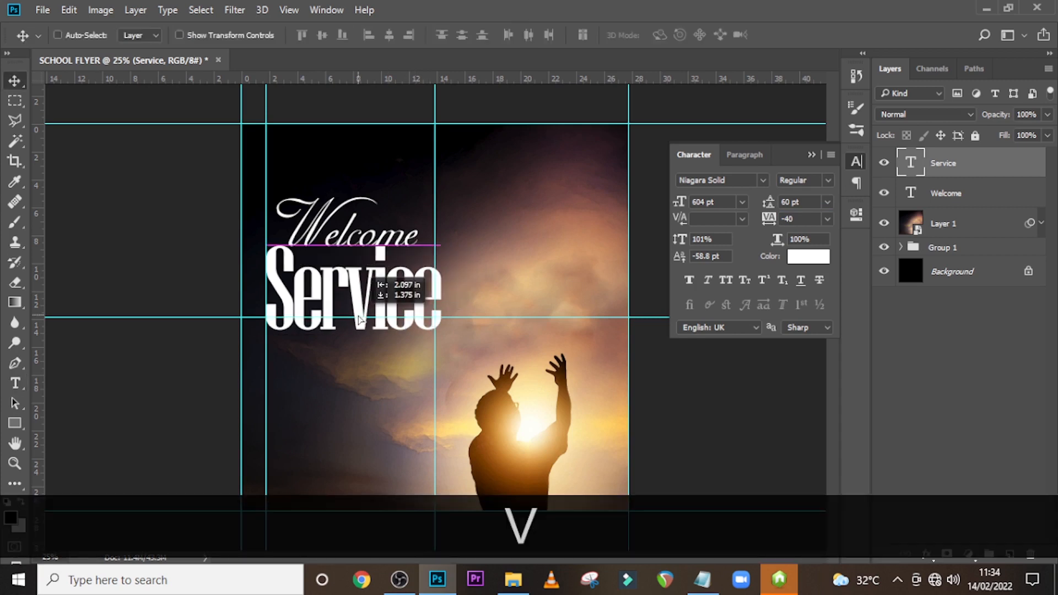
key("shift")
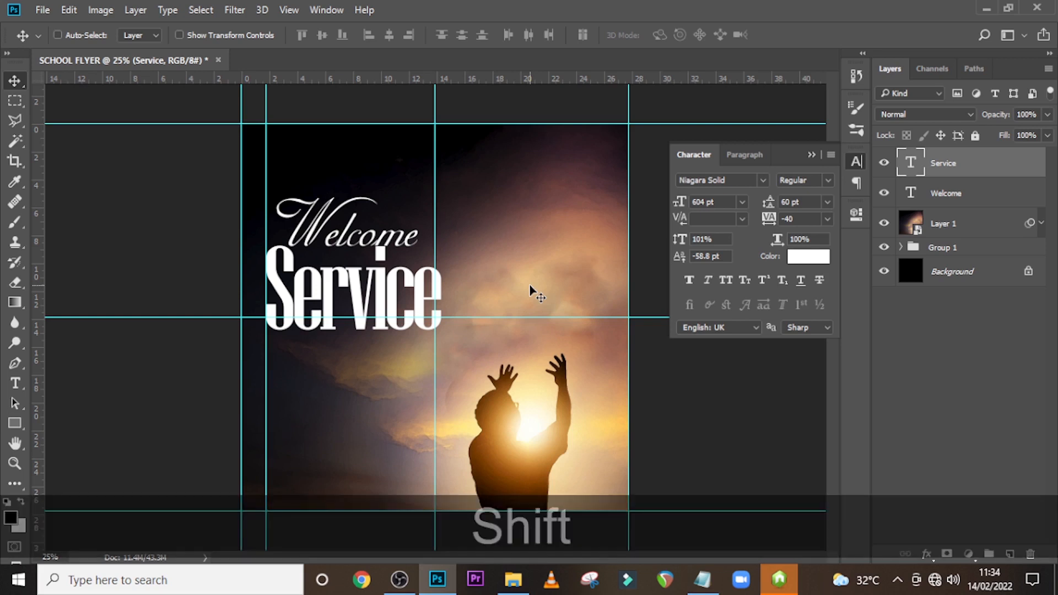
key("shift+Up")
key("shift+Up")
key("shift+Up")
key("shift+Up")
key("shift+Up")
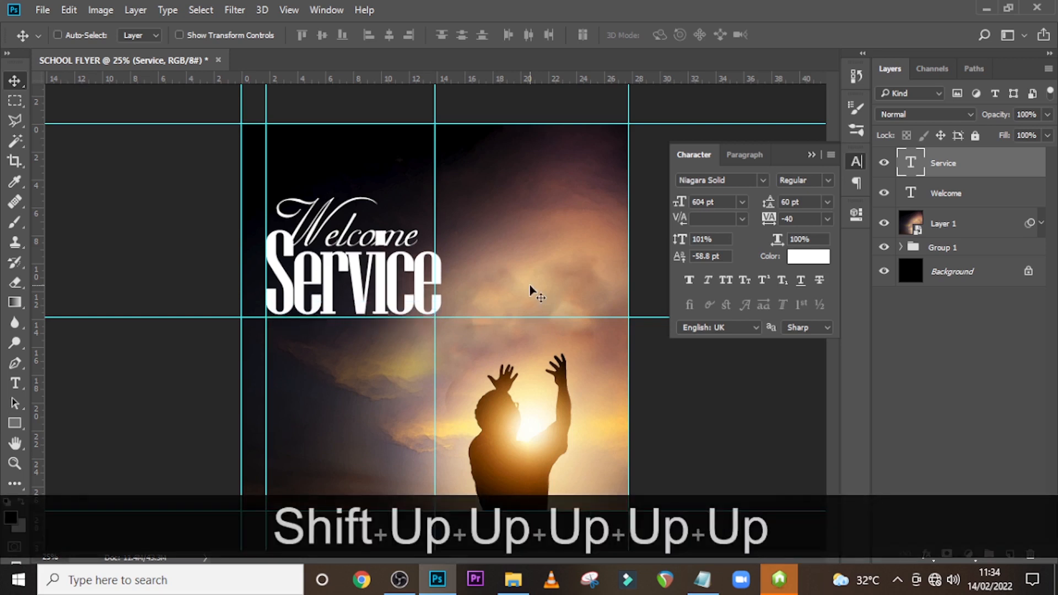
key("shift+Up")
key("shift+Up")
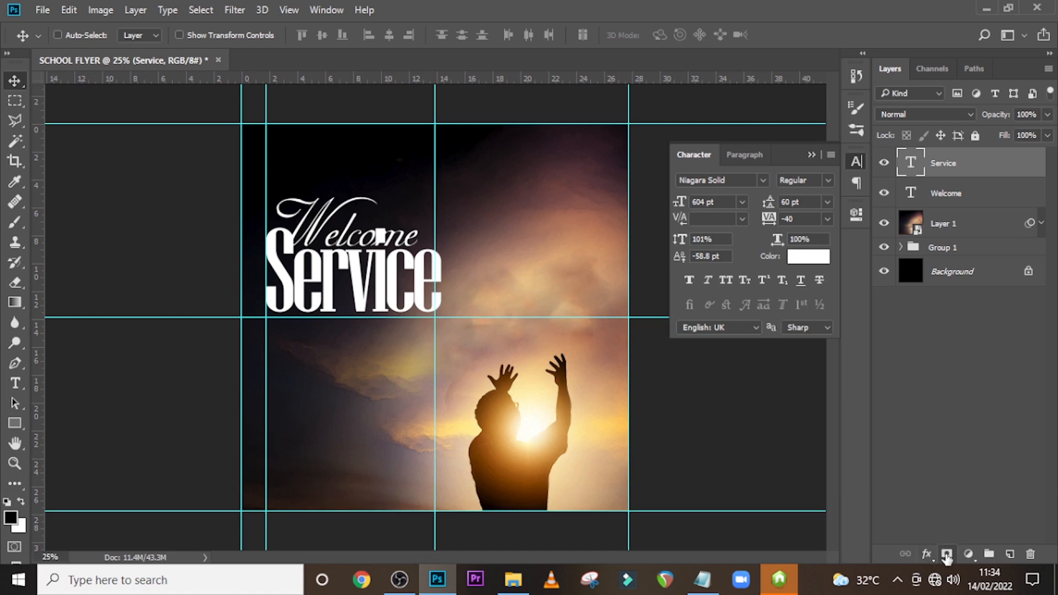
Add a layer mask to "Service" and paint out the dot of its "i" in black with a 100 px hard round brush.
left_click(946, 554)
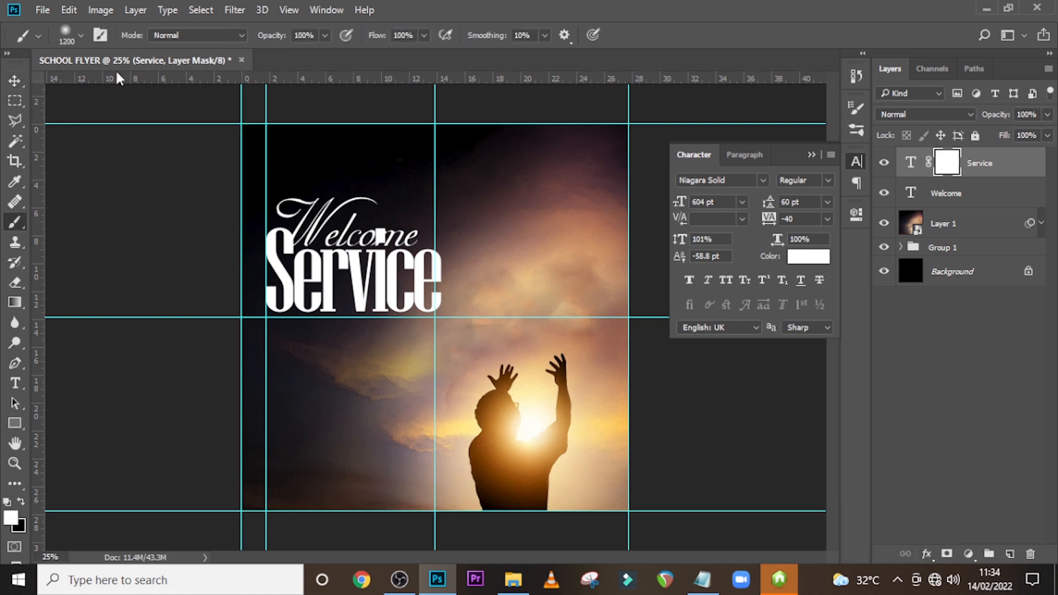
left_click(73, 39)
double_click(89, 236)
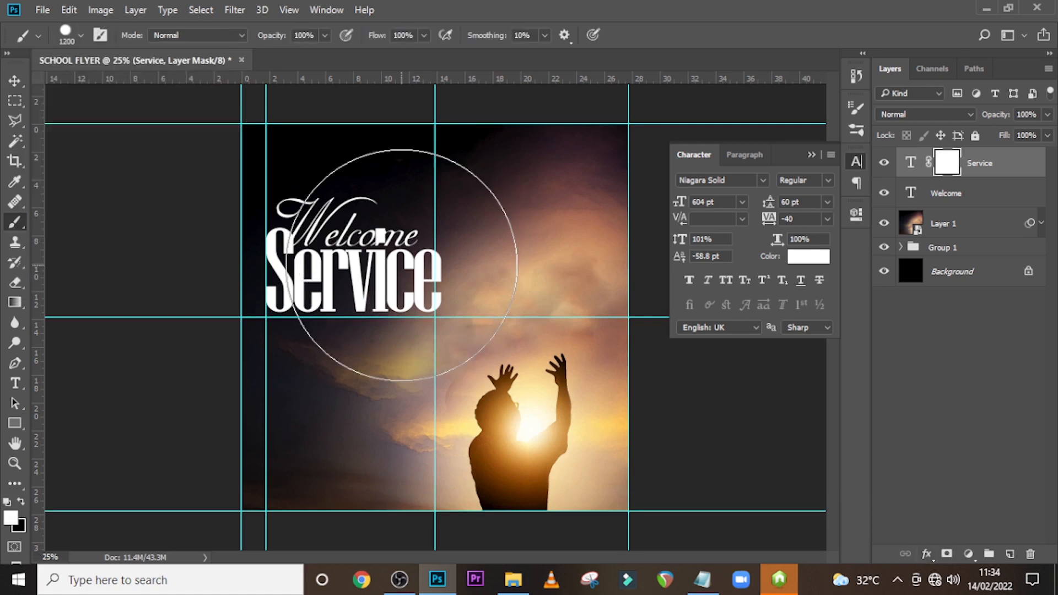
key("bracketleft")
key("bracketleft")
key("bracketleft")
key("bracketleft")
key("bracketleft")
key("bracketleft")
key("bracketleft")
key("bracketleft")
key("bracketleft")
key("bracketleft")
key("bracketleft")
key("bracketleft")
key("bracketleft")
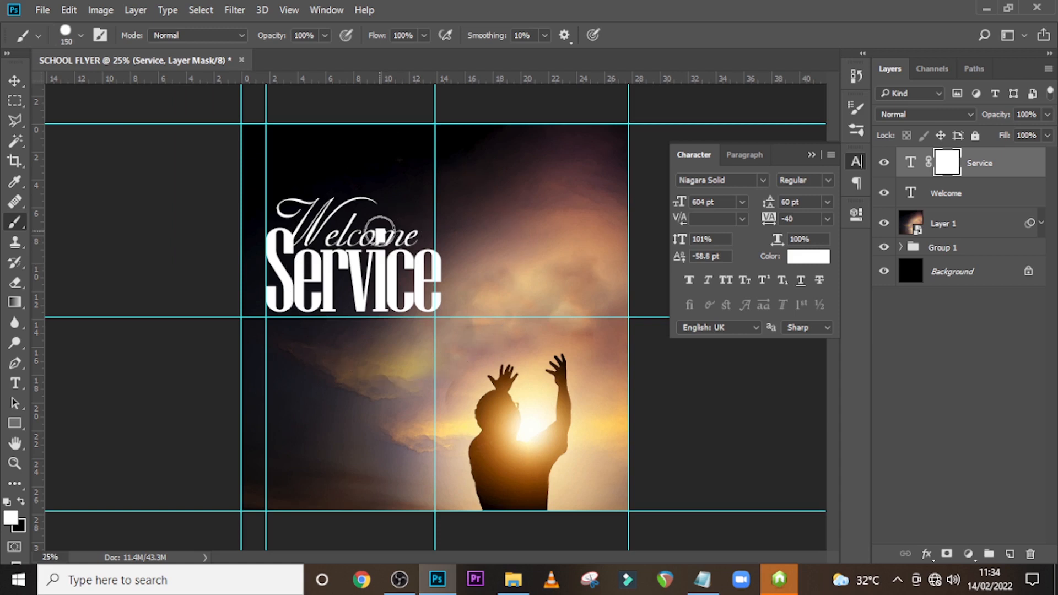
key("bracketleft")
key("bracketleft")
key("x")
left_click(380, 234)
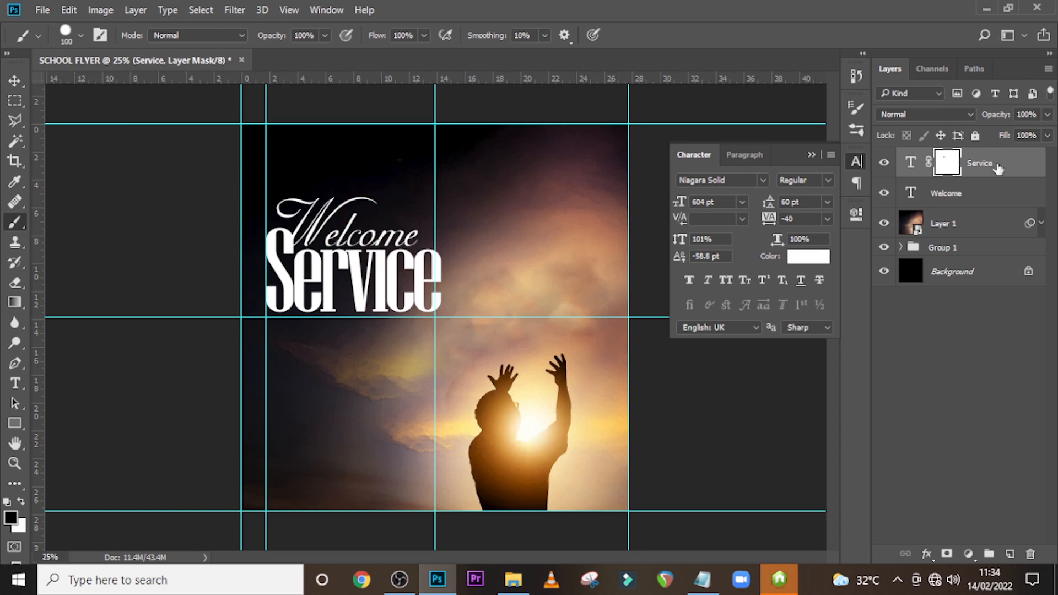
Nudge the "Welcome" text slightly to the right above "Service".
key("v")
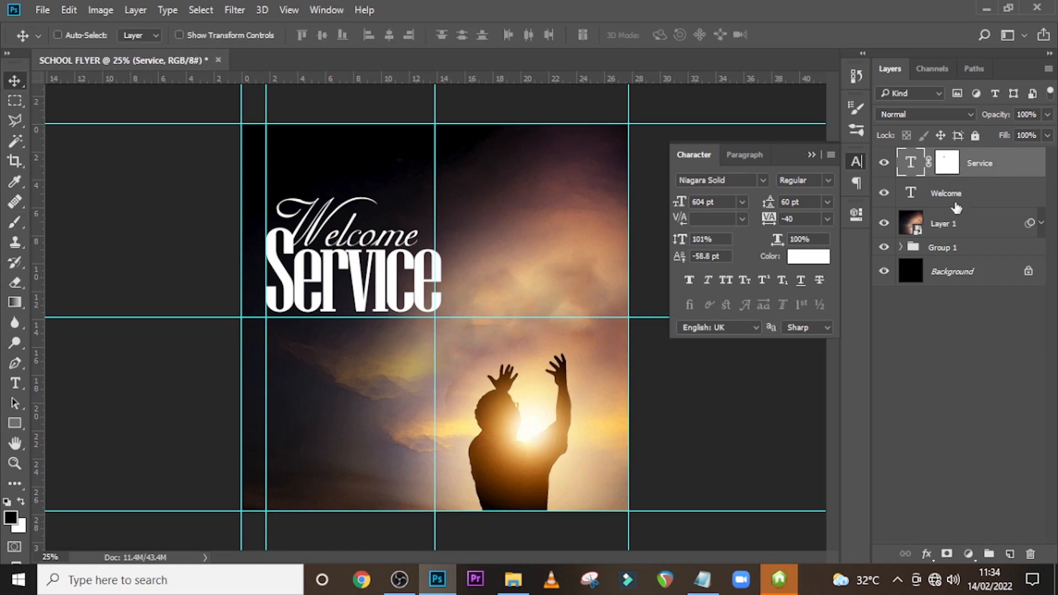
left_click(948, 194)
key("shift+Right")
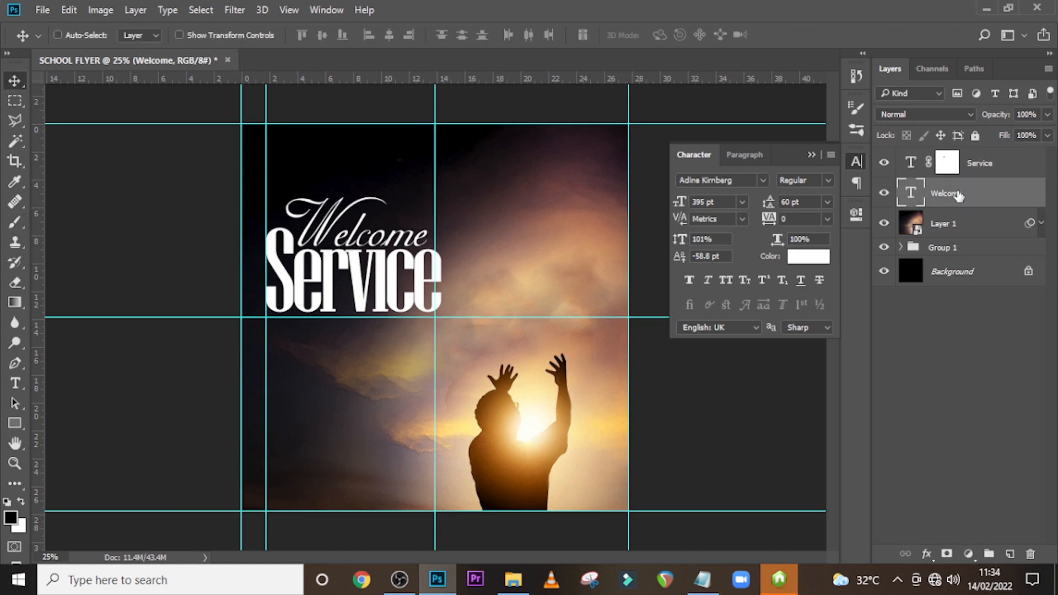
key("Right")
key("Right")
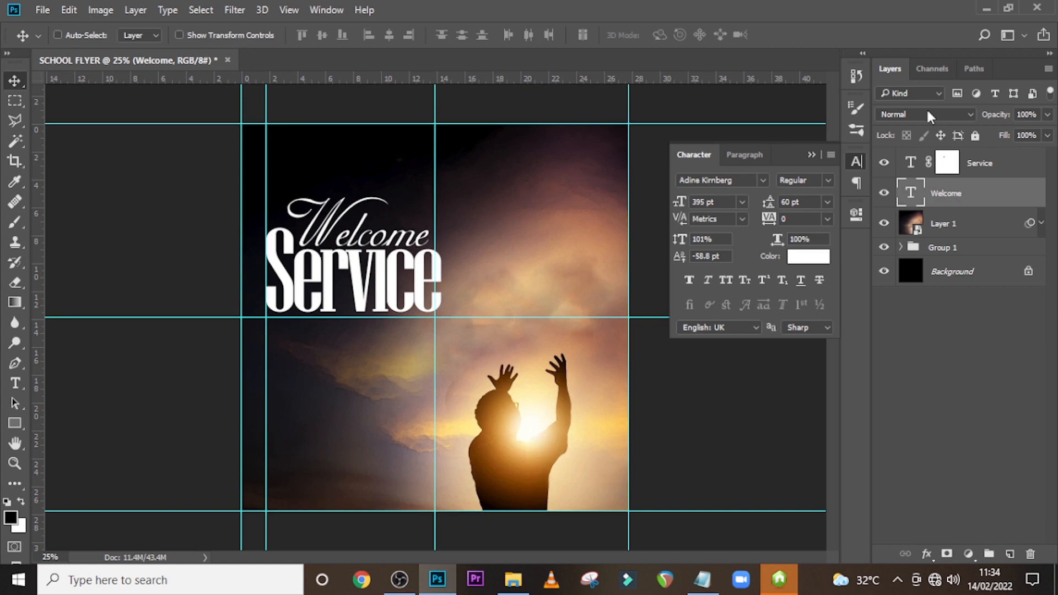
Duplicate the "Service" layer, move the copy straight down below the original, and delete the copy's layer mask.
left_click(987, 166)
key("ctrl+j")
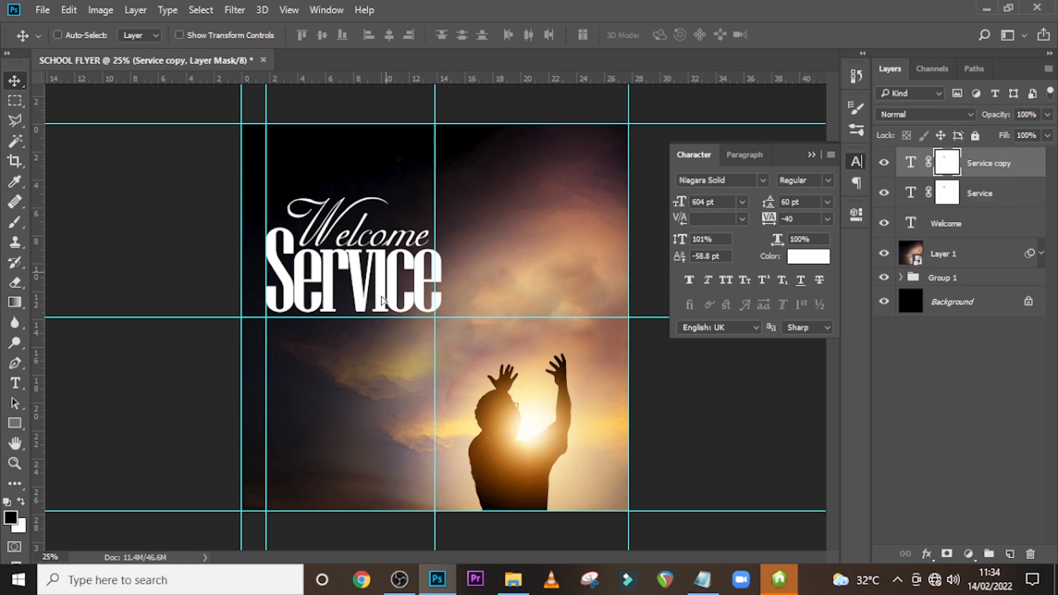
left_click_drag(384, 300, 384, 383)
right_click(947, 163)
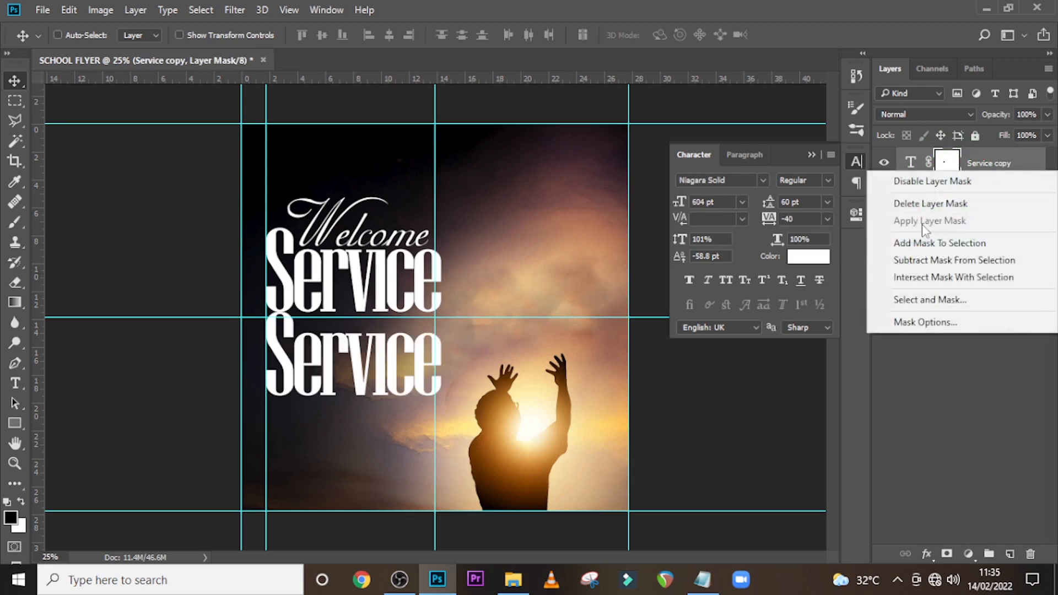
left_click(930, 204)
Copy "freshers" from the Notepad text and replace the duplicated "Service" text with it.
left_click(702, 580)
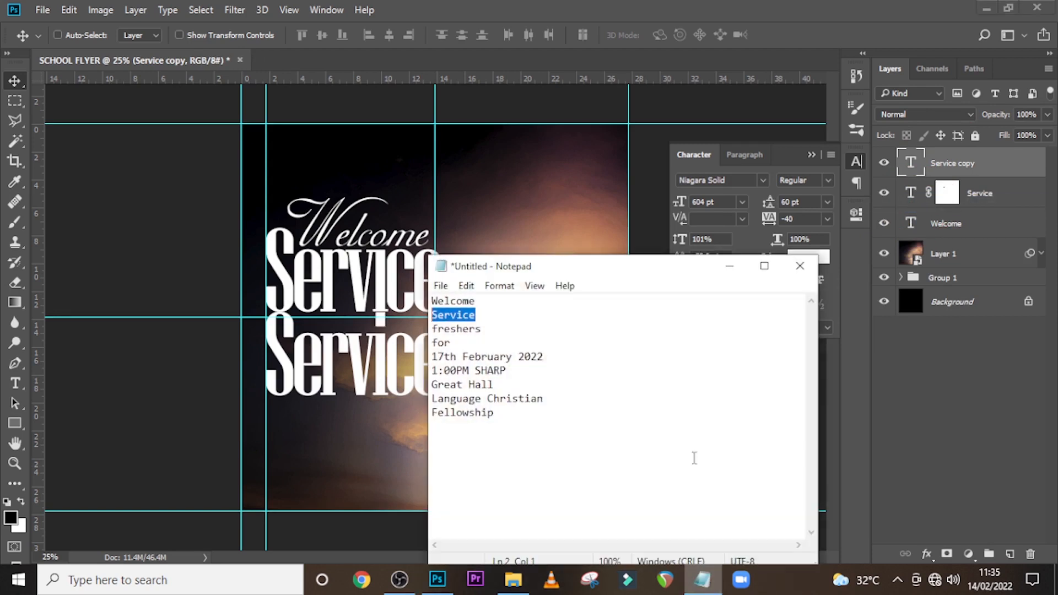
left_click(483, 329)
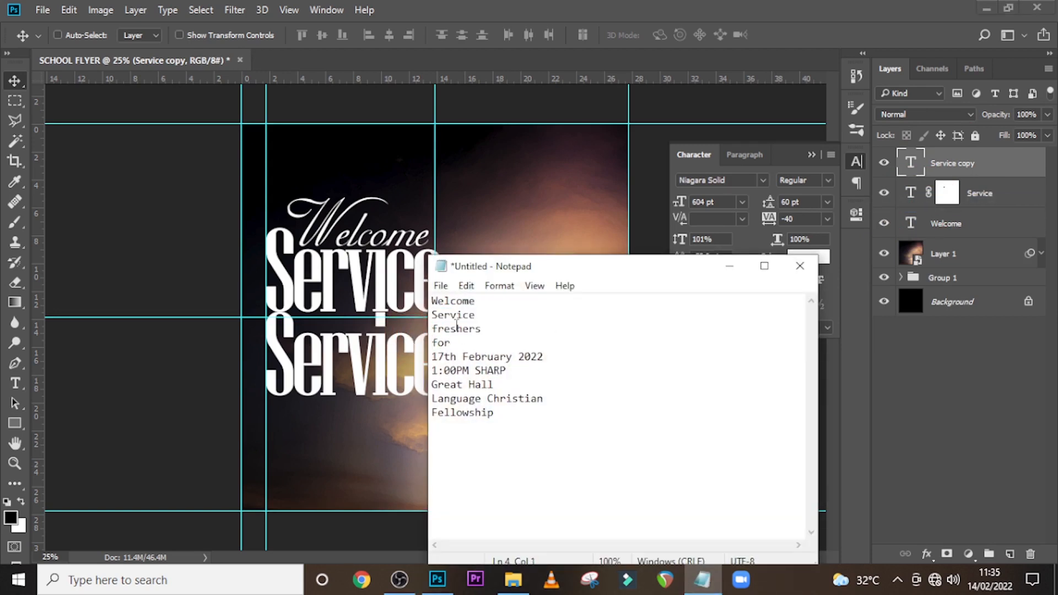
double_click(457, 329)
key("ctrl+c")
left_click(729, 266)
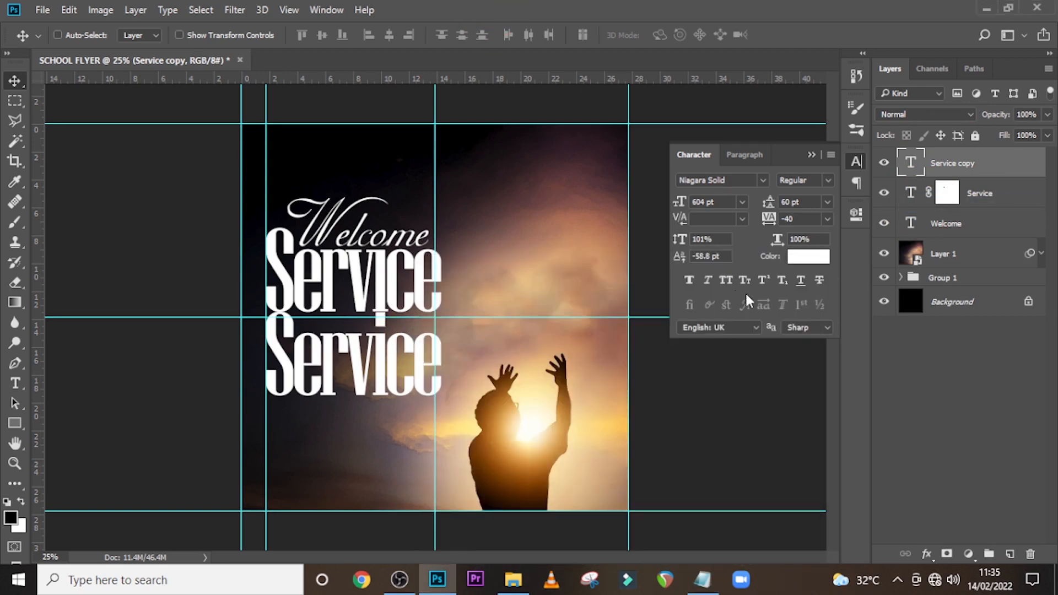
double_click(912, 165)
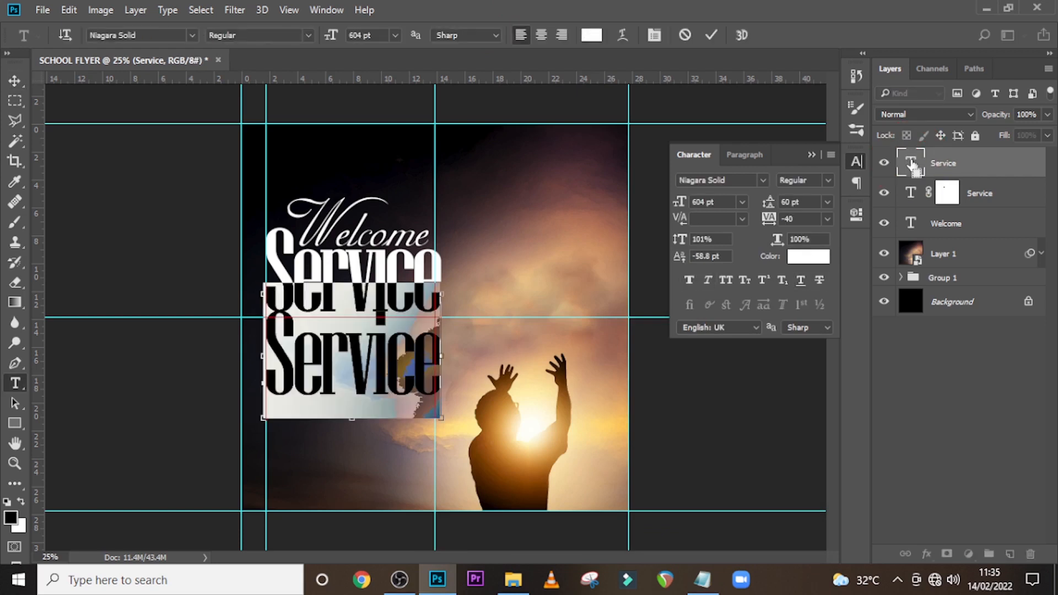
key("ctrl+v")
key("ctrl+Return")
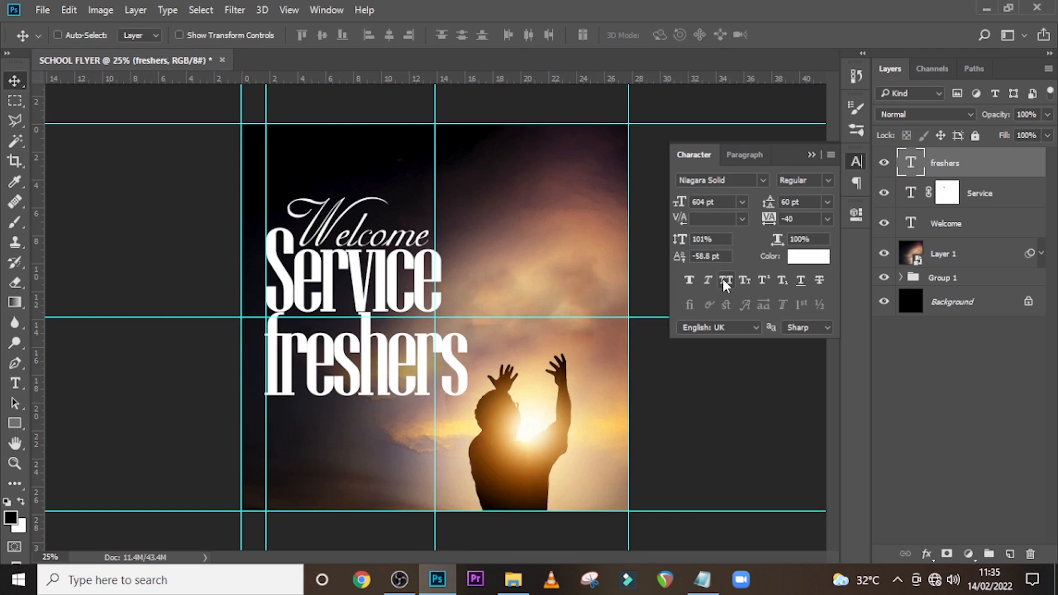
Switch the "freshers" text to All Caps and set its font size to 487 pt.
left_click(725, 281)
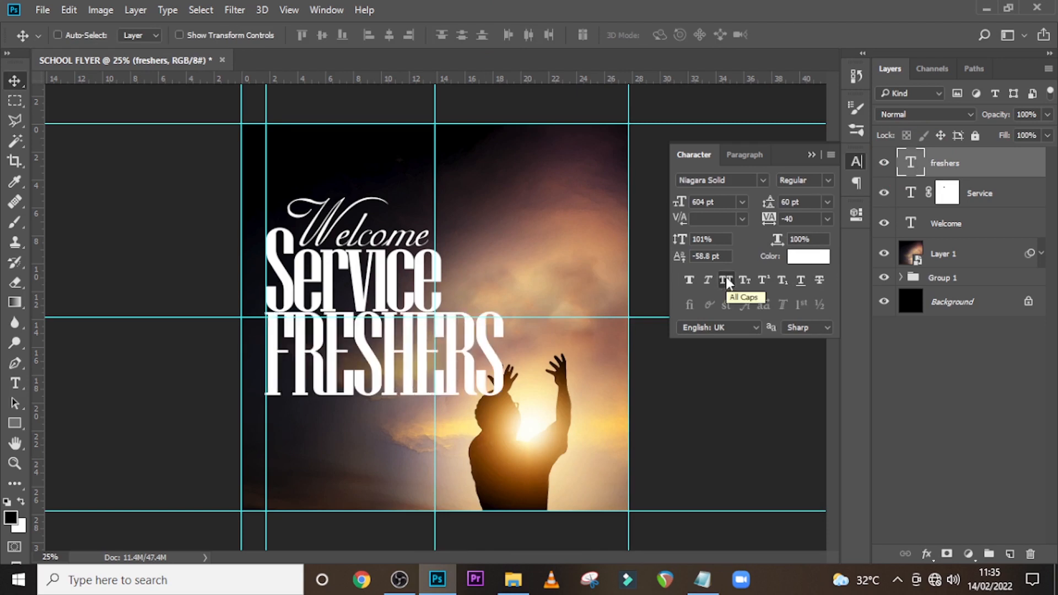
left_click(725, 202)
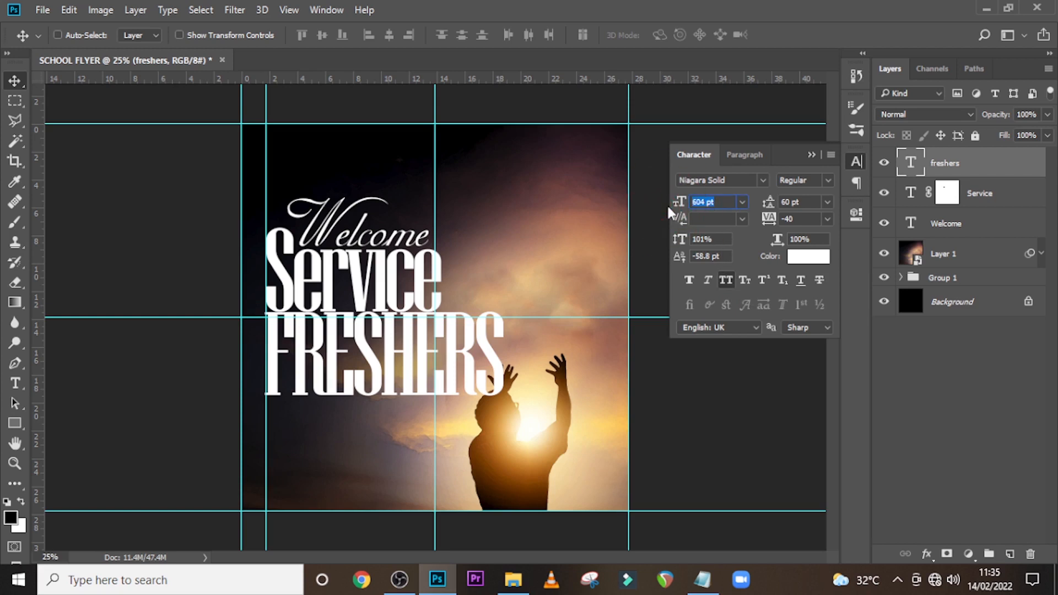
type("487")
key("Return")
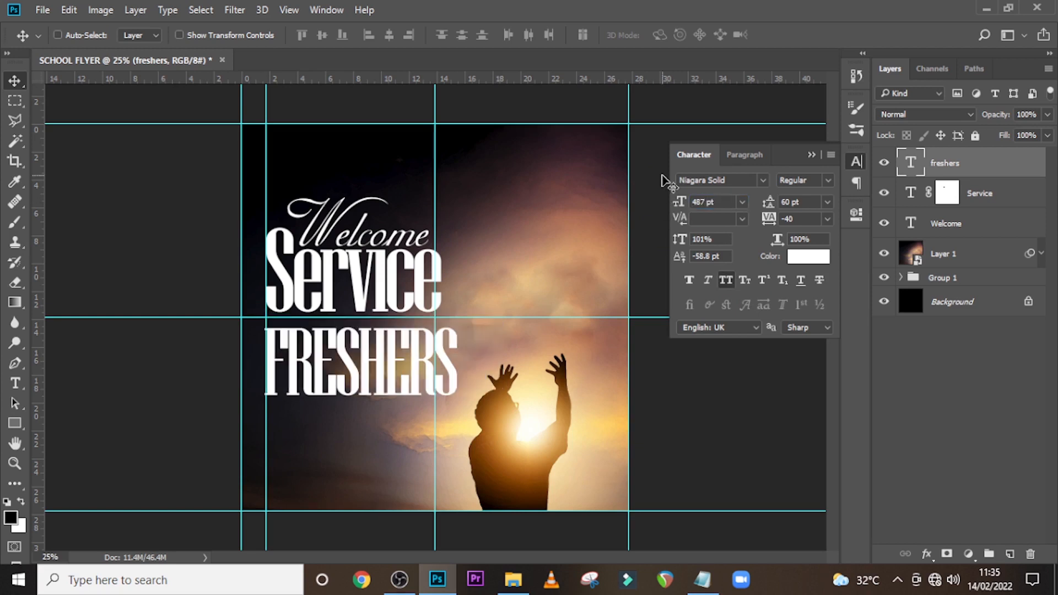
left_click(800, 220)
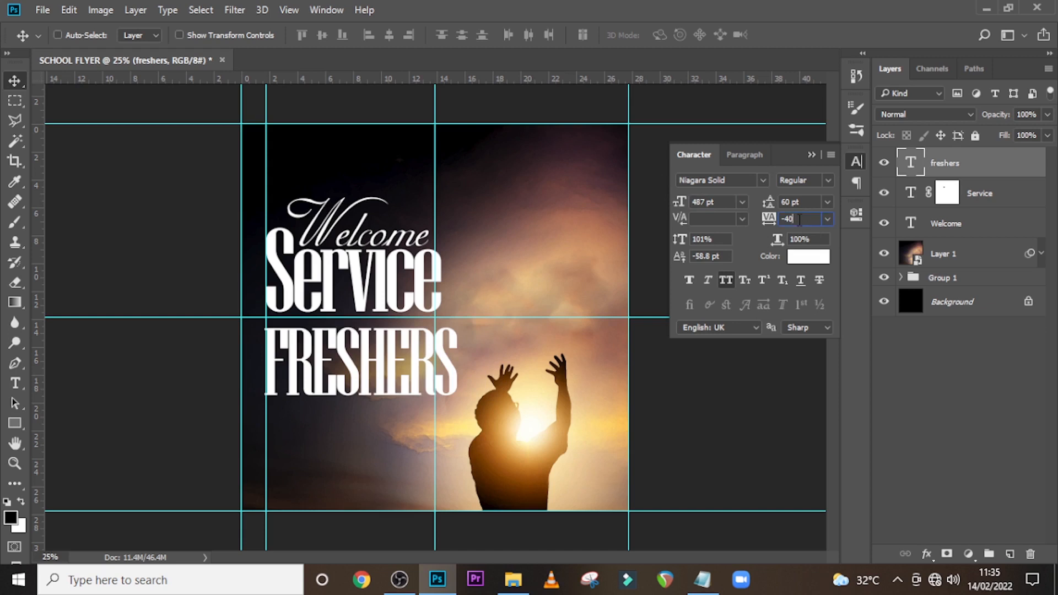
left_click(687, 283)
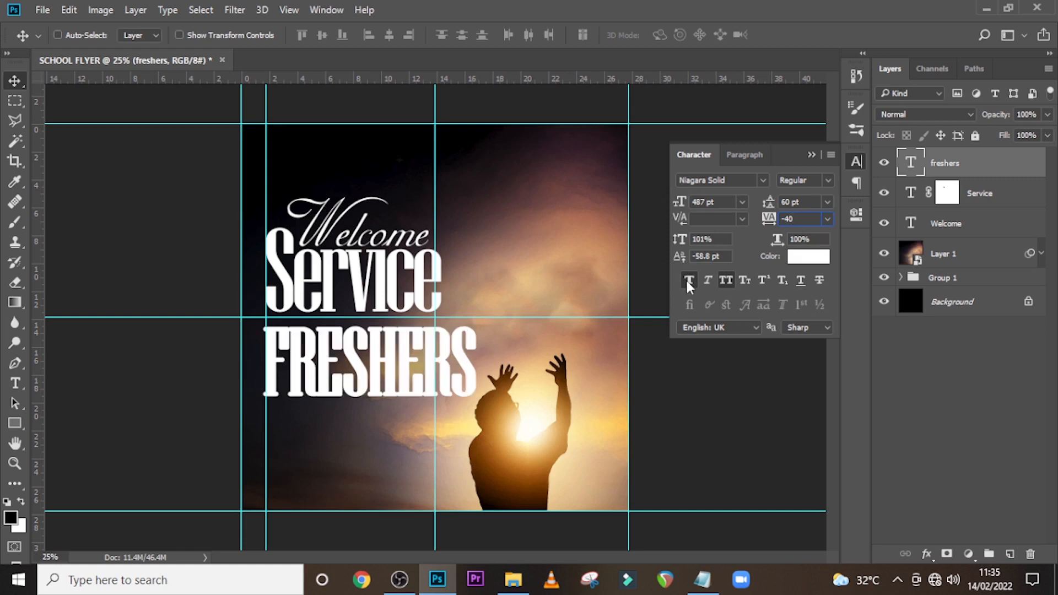
left_click(687, 282)
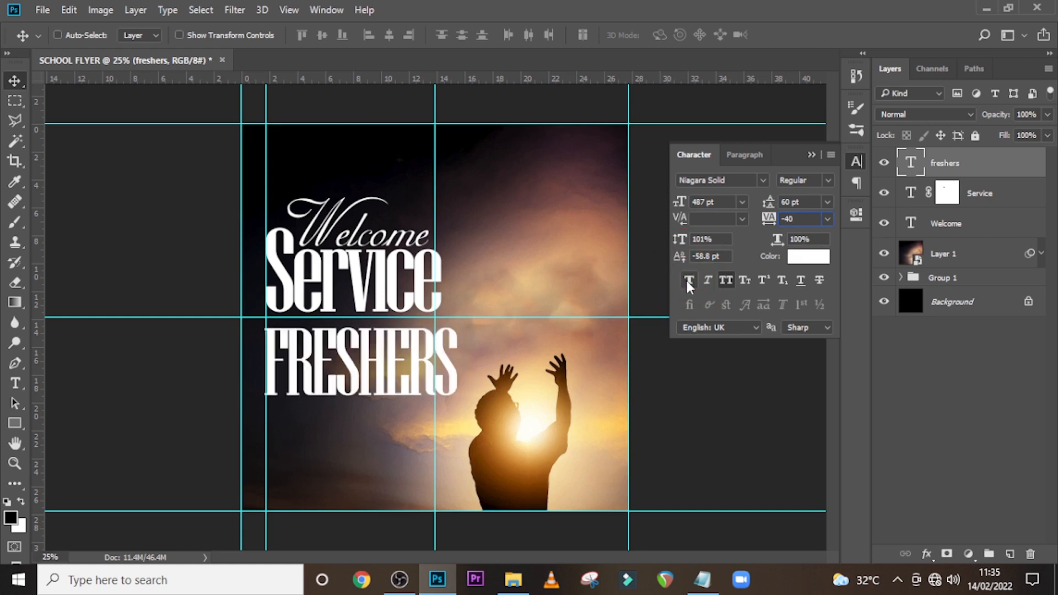
Nudge the "FRESHERS" text up until it sits tightly beneath "Service", then slightly right to align with the left margin guide.
left_click(955, 160)
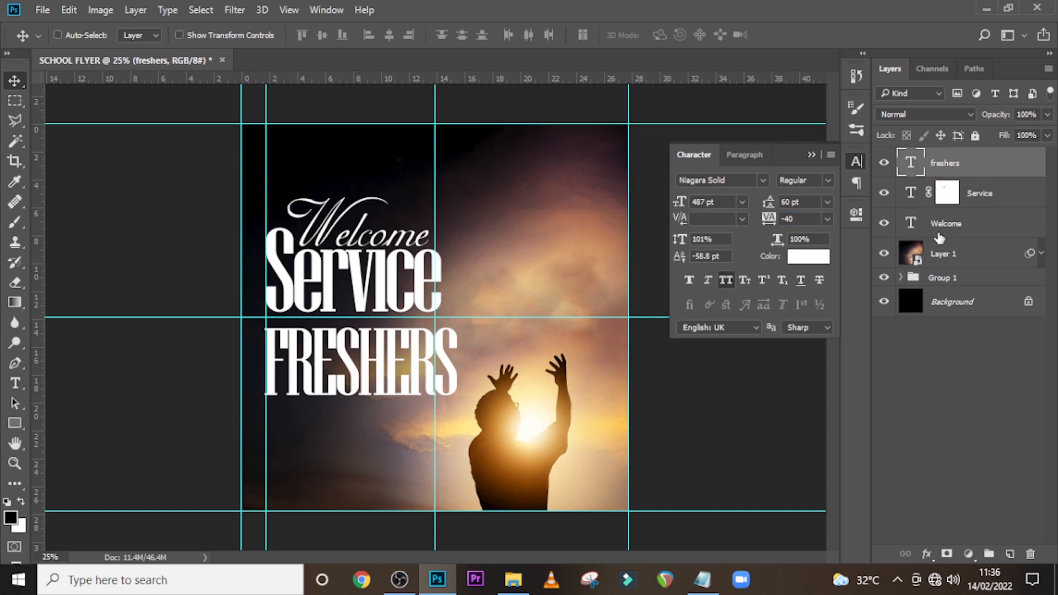
left_click(417, 174)
key("shift+Up")
key("shift+Up")
key("shift+Up")
key("shift+Up")
key("shift+Up")
key("shift+Up")
key("shift+Up")
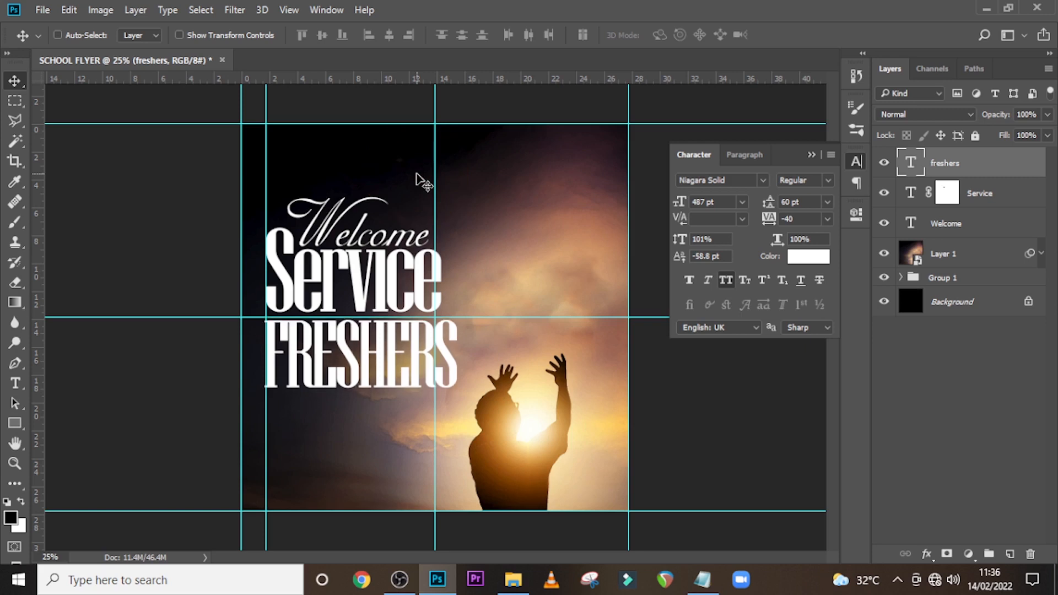
key("ctrl+h")
key("shift+Up")
key("shift+Up")
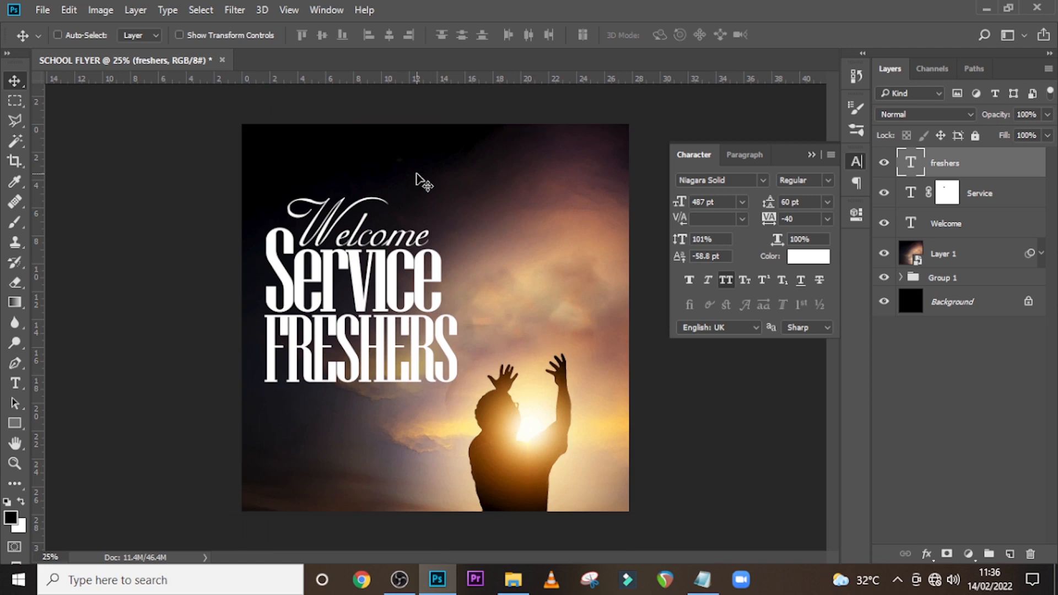
key("shift+Up")
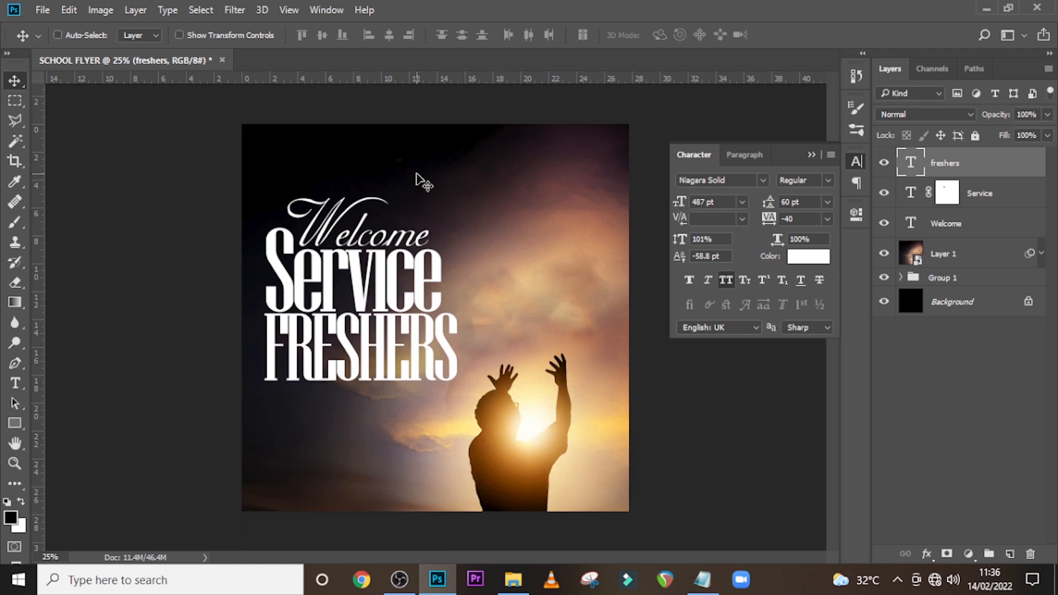
key("ctrl+h")
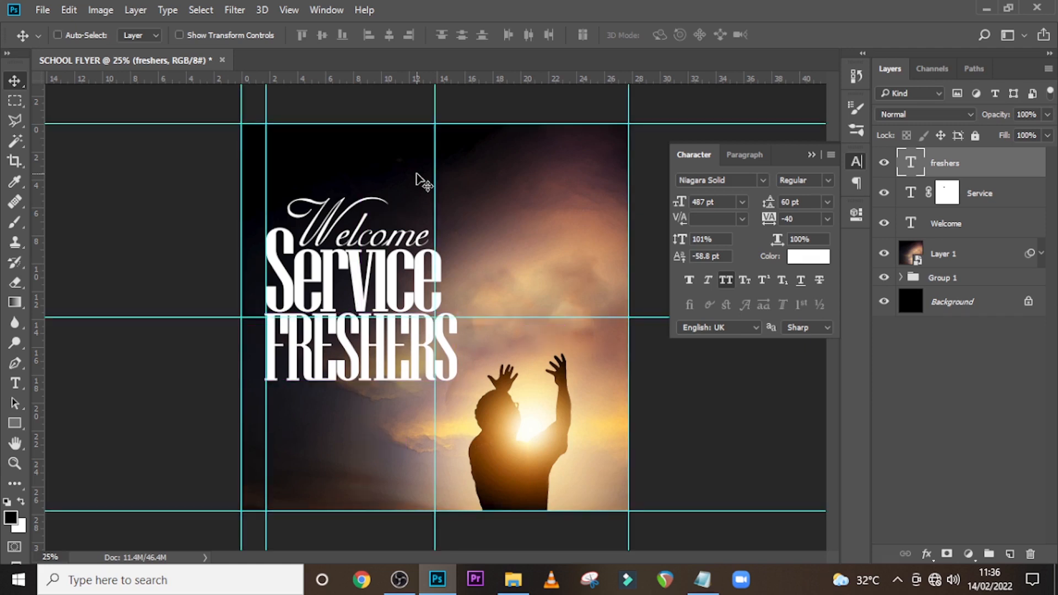
key("shift+Right")
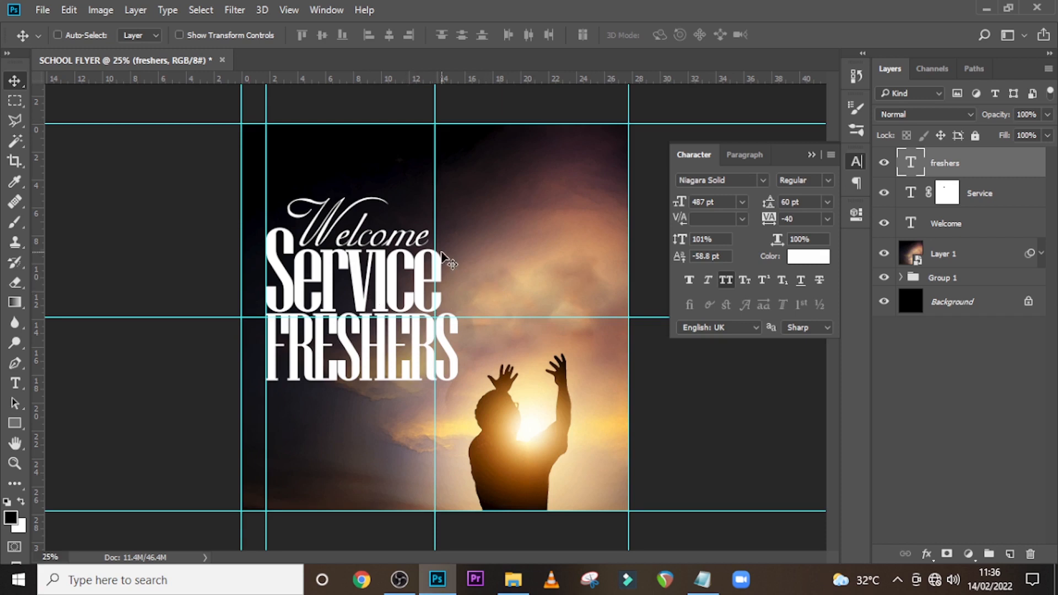
Create a new text layer above the title with the word "for" copied from the Notepad text.
key("t")
left_click(473, 164)
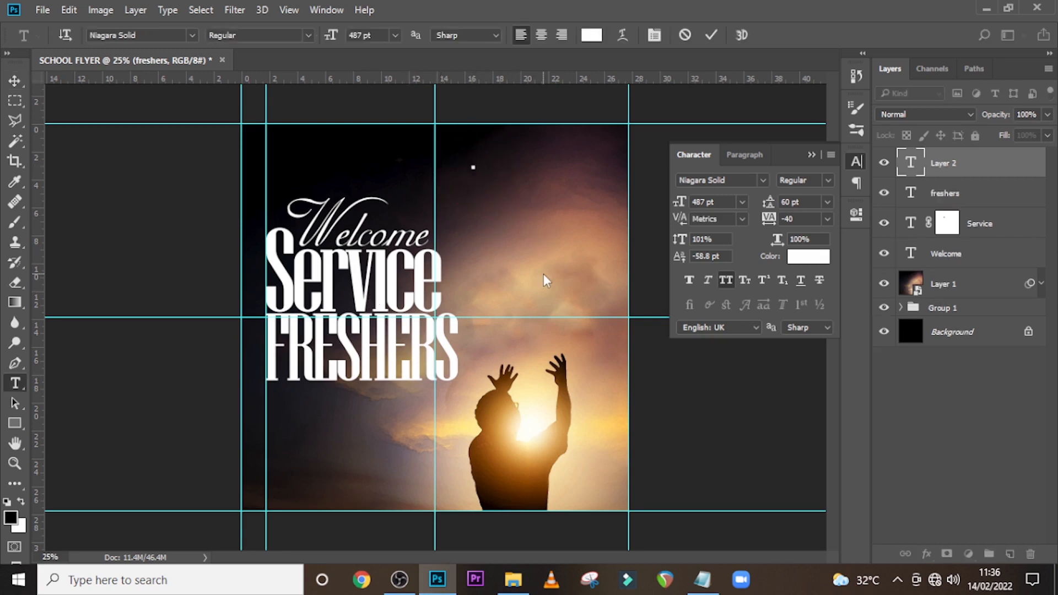
left_click(704, 579)
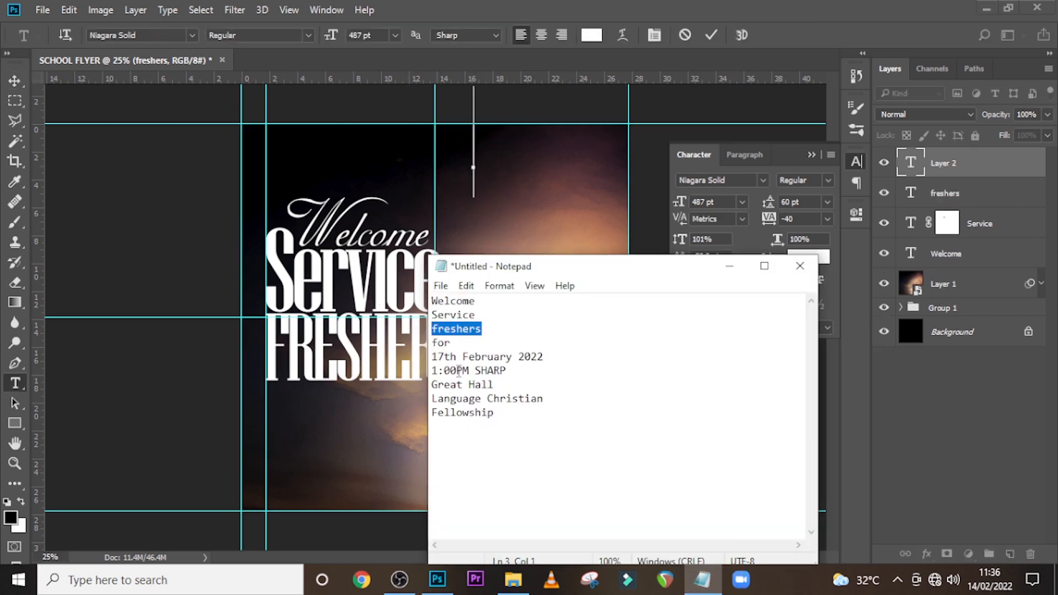
left_click_drag(451, 343, 421, 352)
key("ctrl+c")
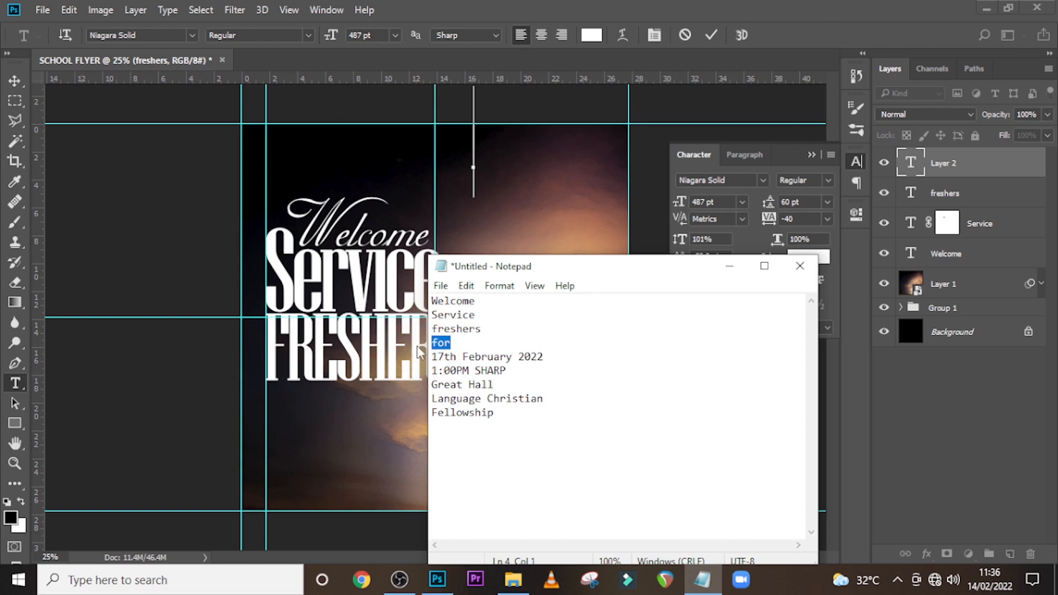
left_click(557, 4)
key("ctrl+v")
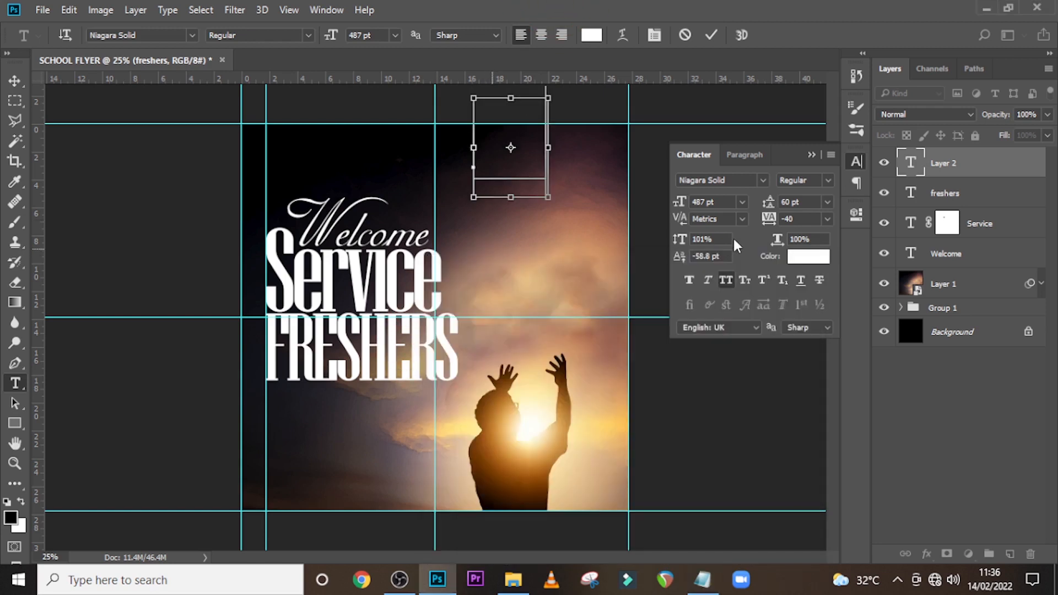
left_click(908, 161)
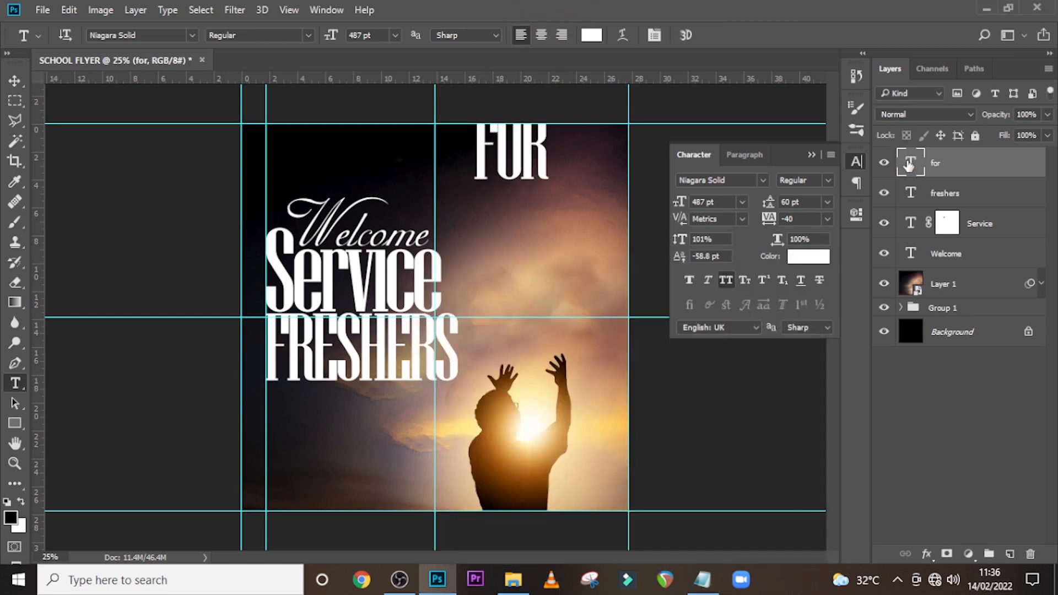
Set the "for" text to the Monique Script font at 220 pt with All Caps turned off.
left_click(760, 179)
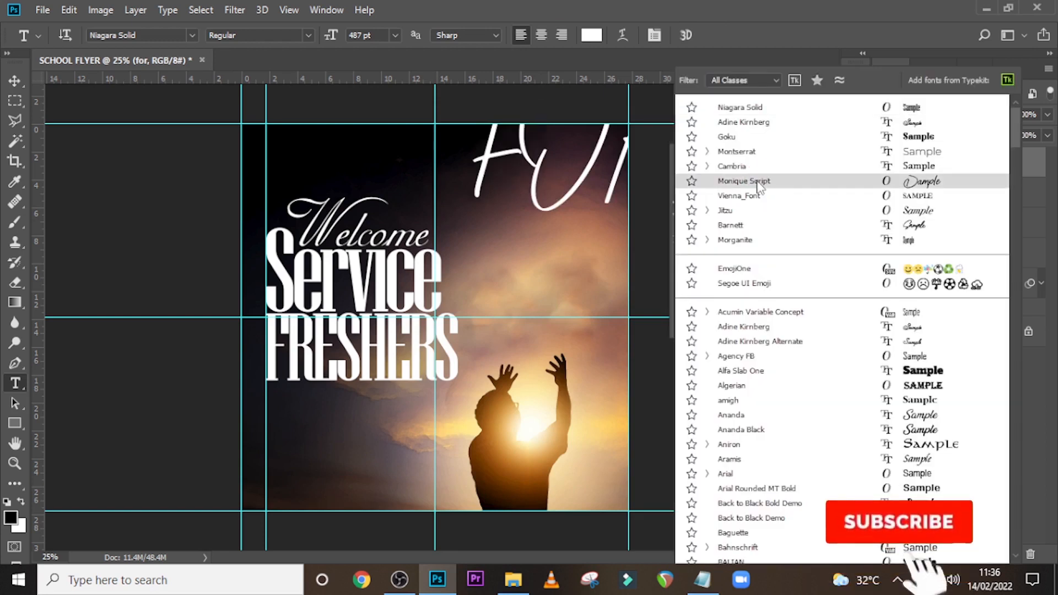
left_click(760, 183)
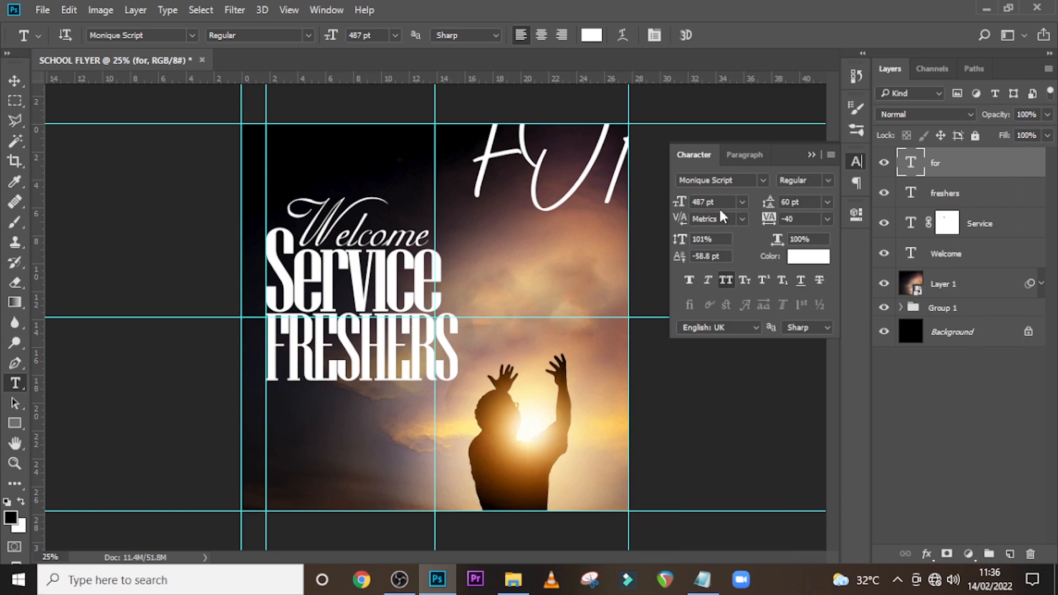
left_click(675, 204)
type("220")
key("Return")
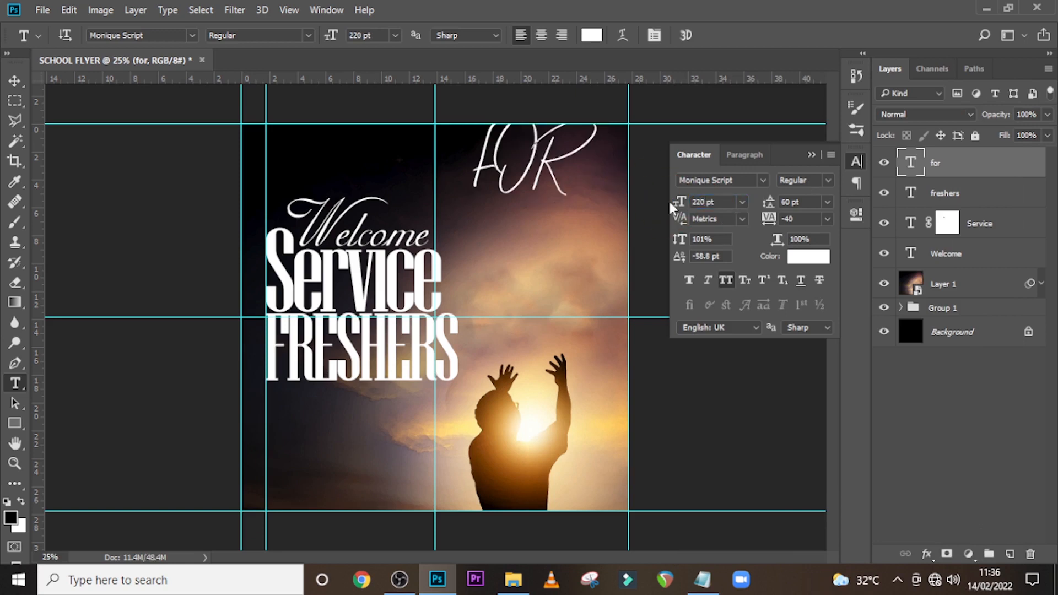
left_click(722, 277)
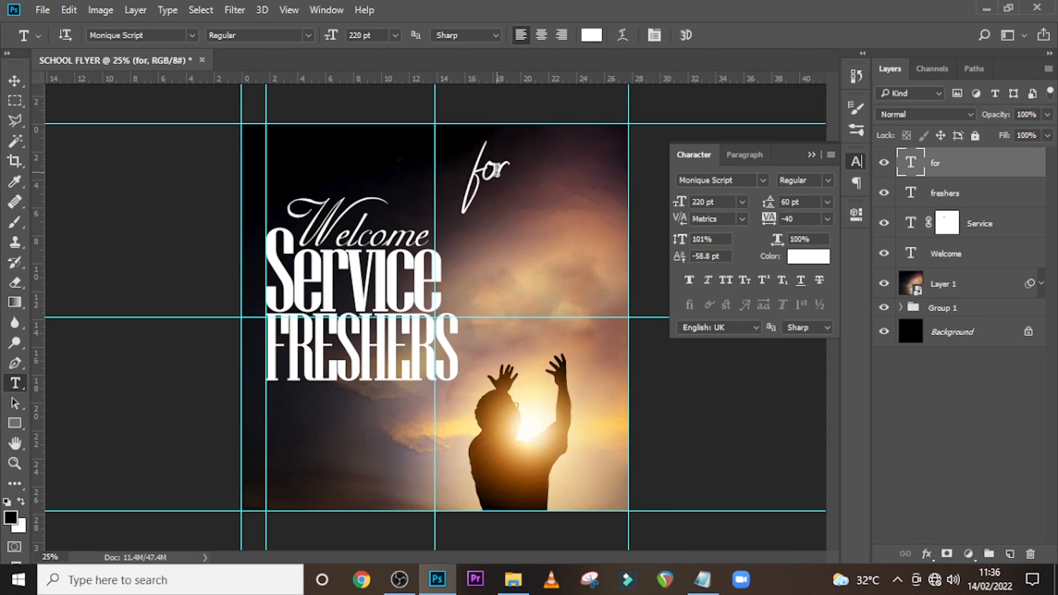
Move the "for" text down so it overlaps the ends of "Service" and "FRESHERS".
key("v")
left_click_drag(493, 176, 450, 312)
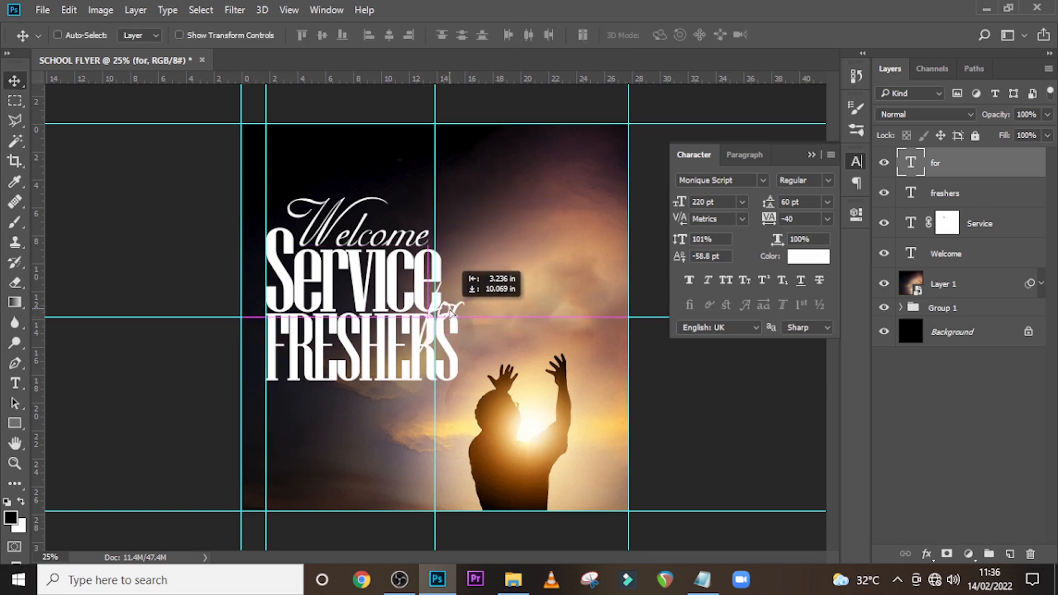
left_click_drag(451, 314, 449, 312)
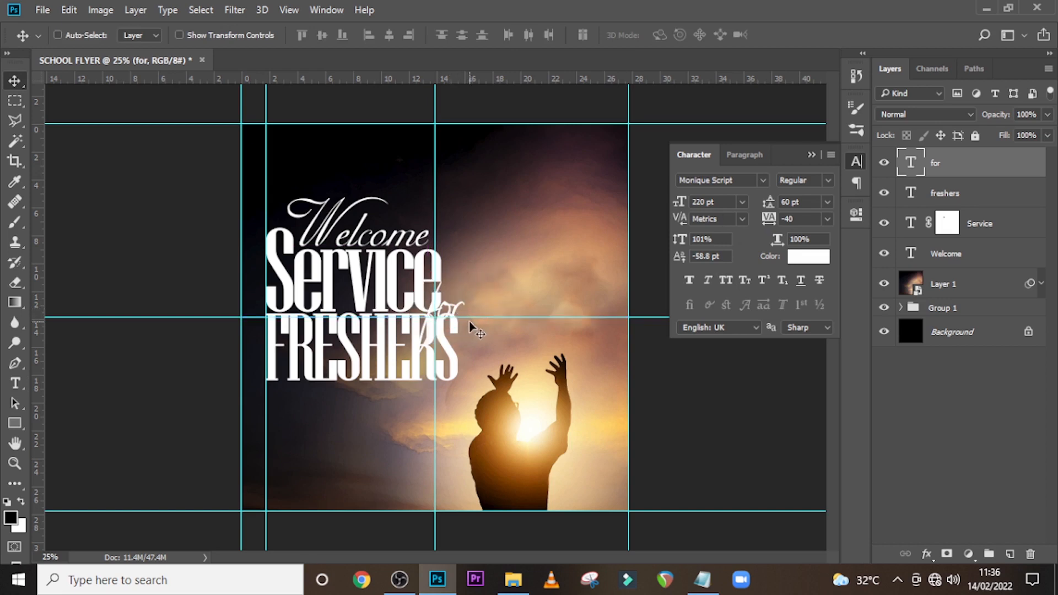
Change the text color of "for" to golden yellow f9c435.
left_click(806, 259)
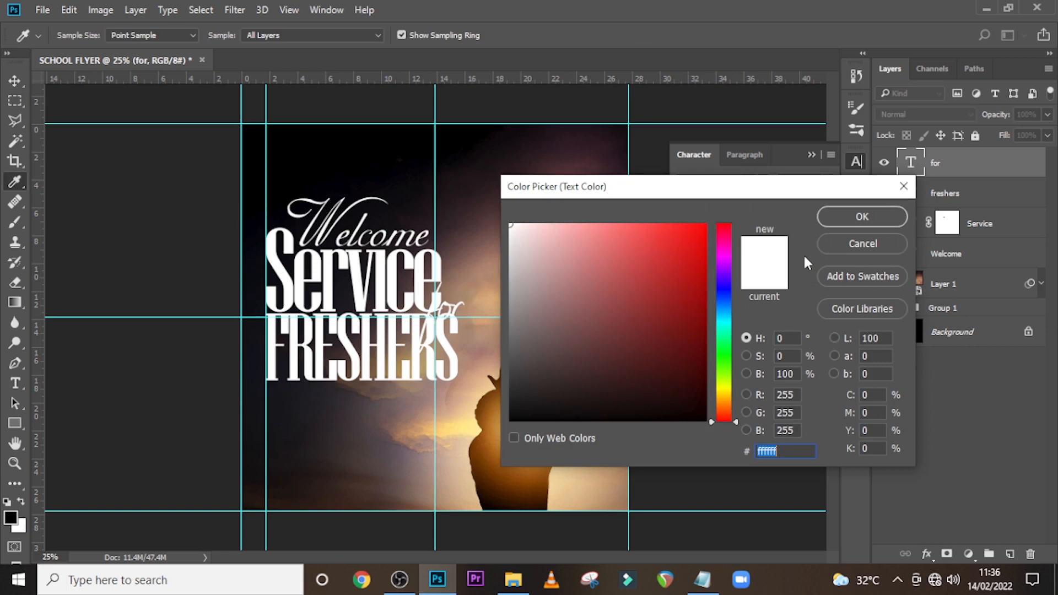
type("f9")
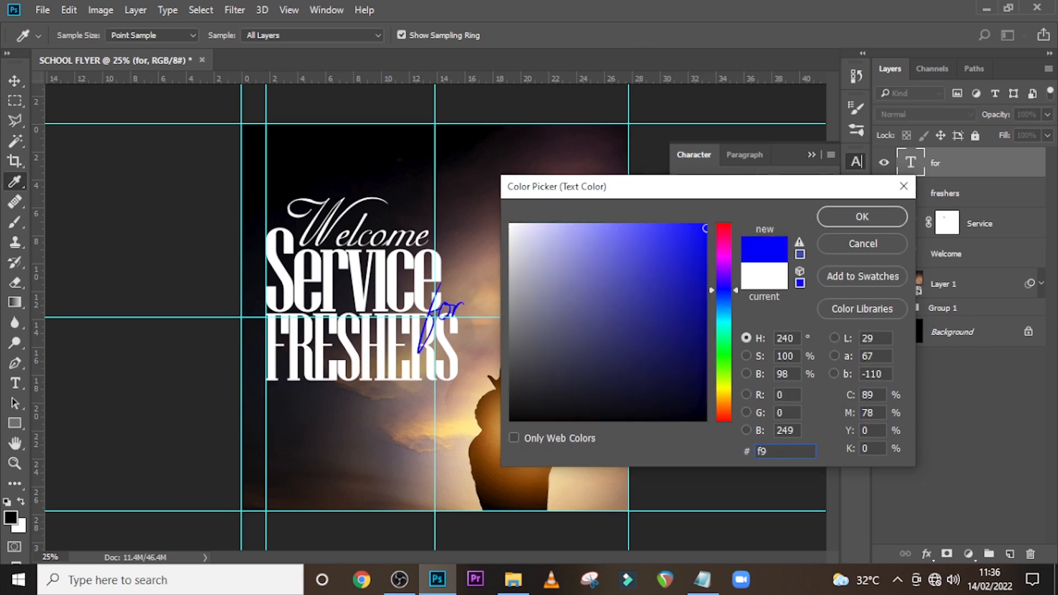
type("c4")
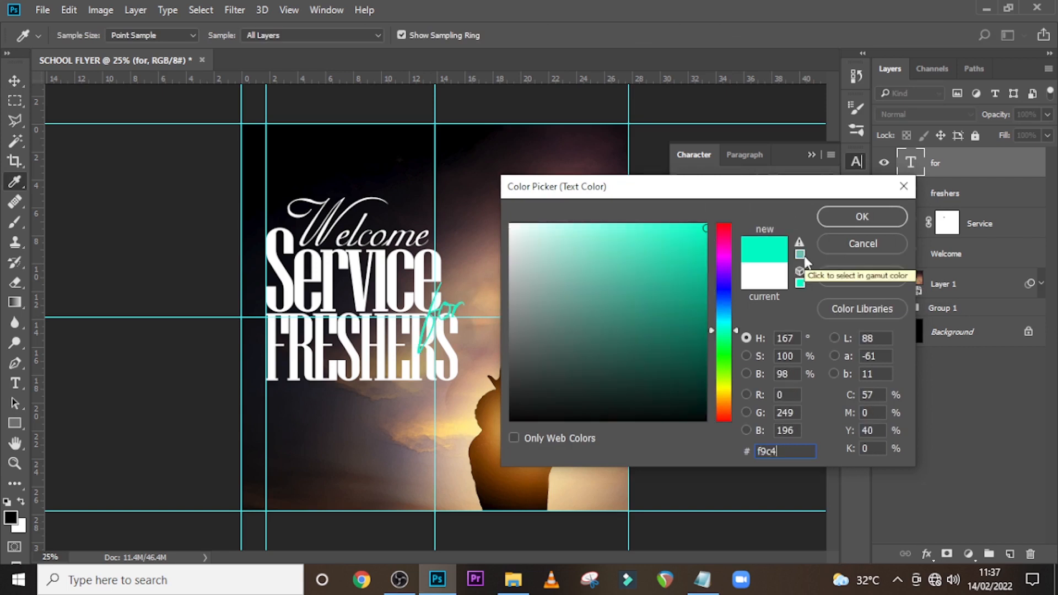
type("35")
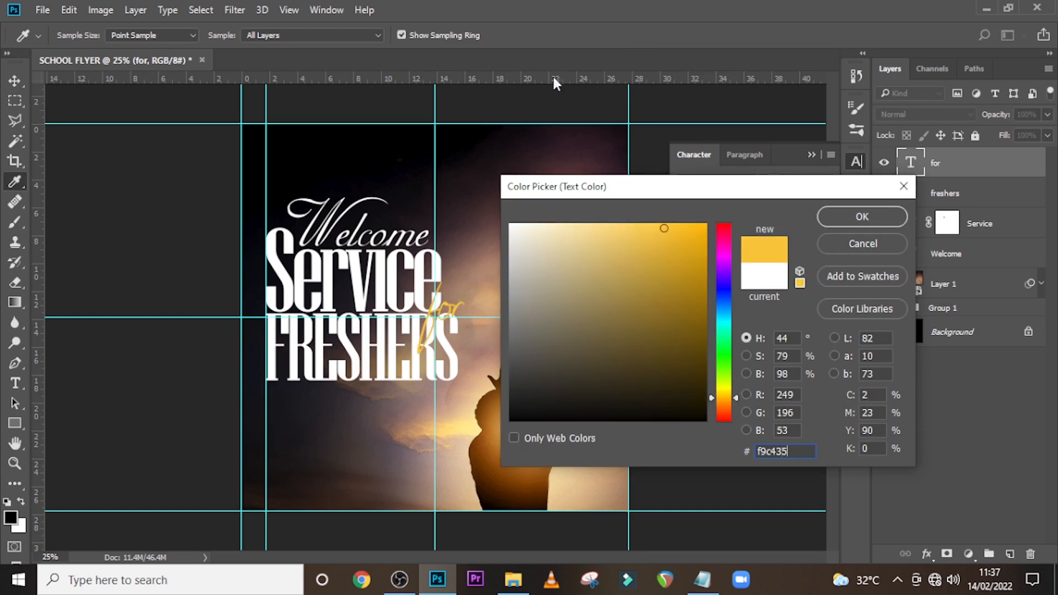
left_click(849, 222)
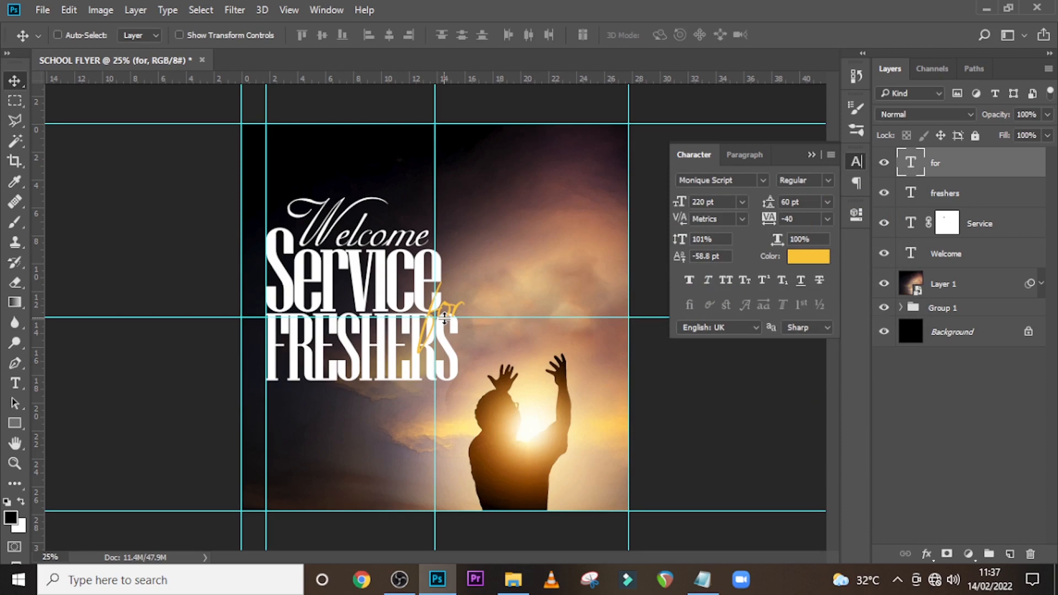
Add a 4 px outside Stroke layer style in dark blue 212331 to the "for" layer.
left_click(1025, 168)
double_click(1027, 175)
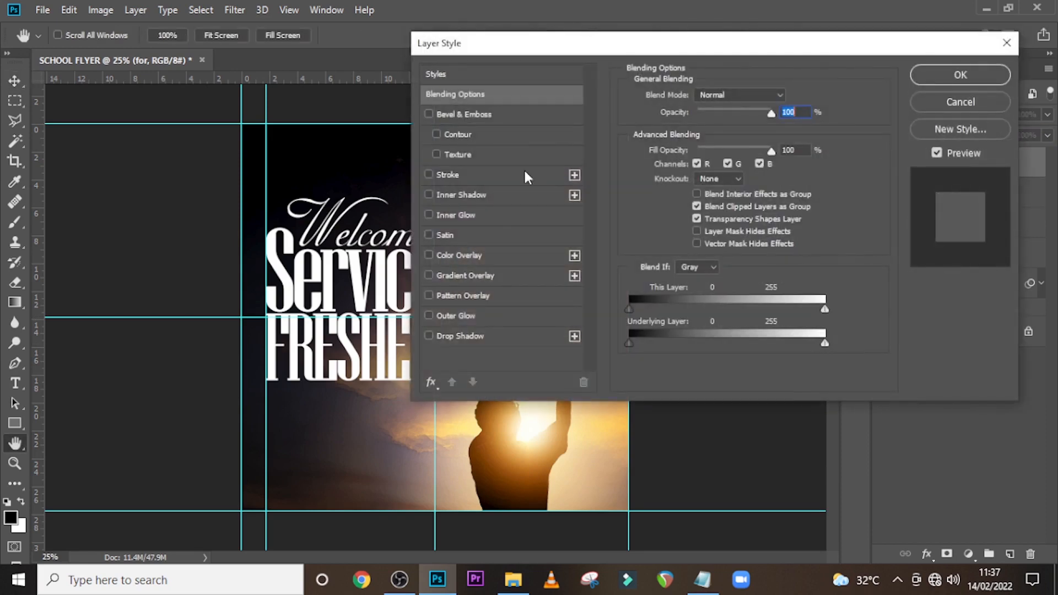
left_click(447, 174)
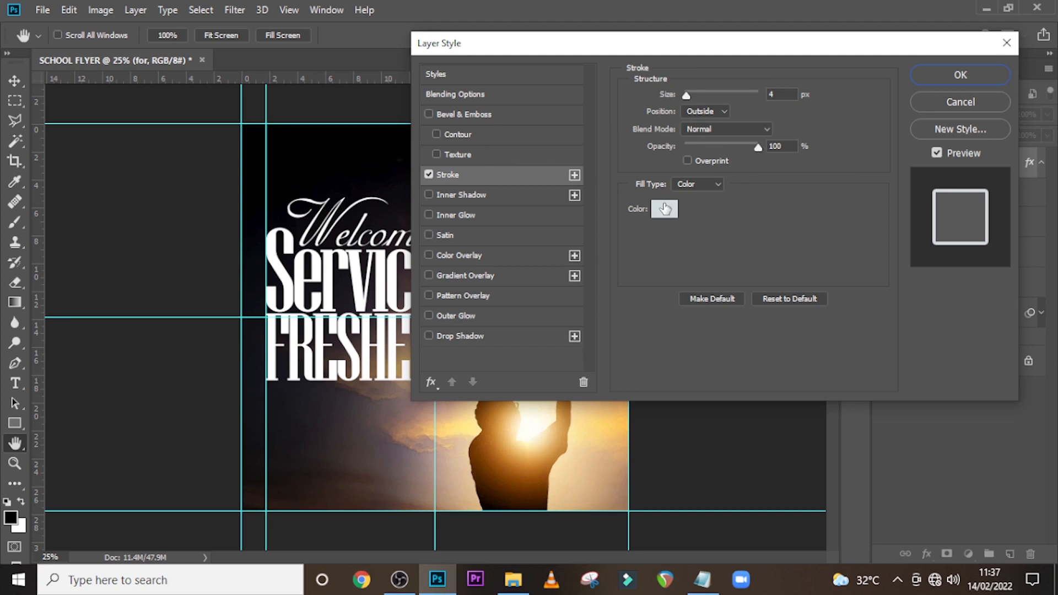
left_click(663, 209)
type("2")
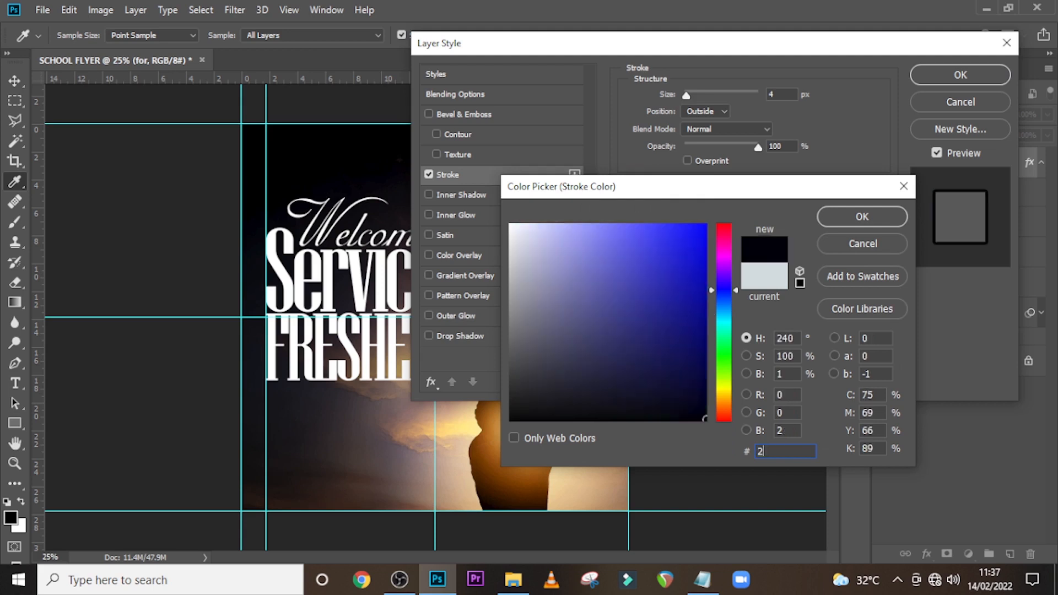
type("123")
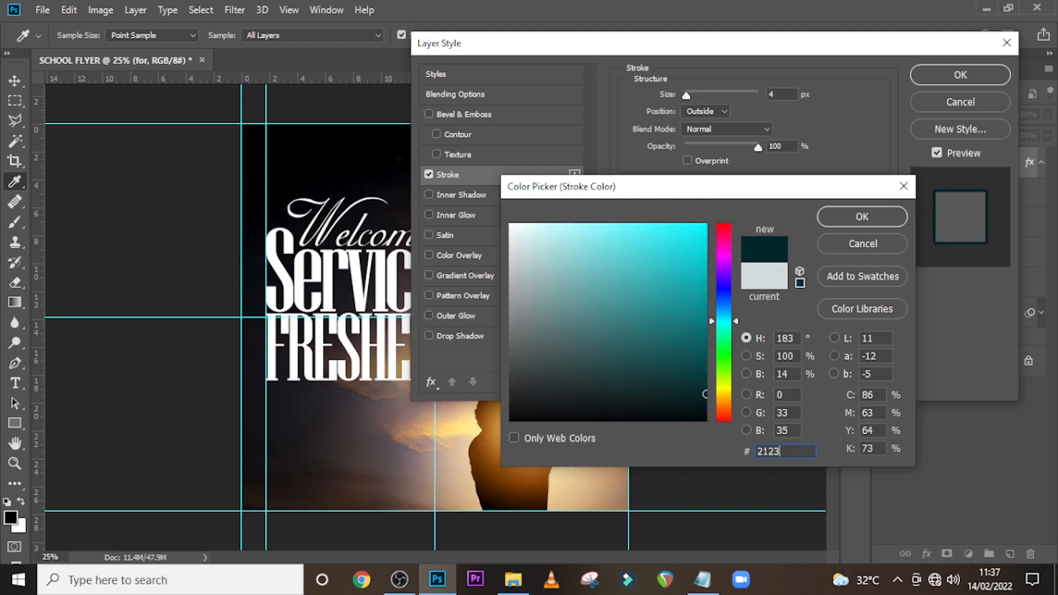
type("31")
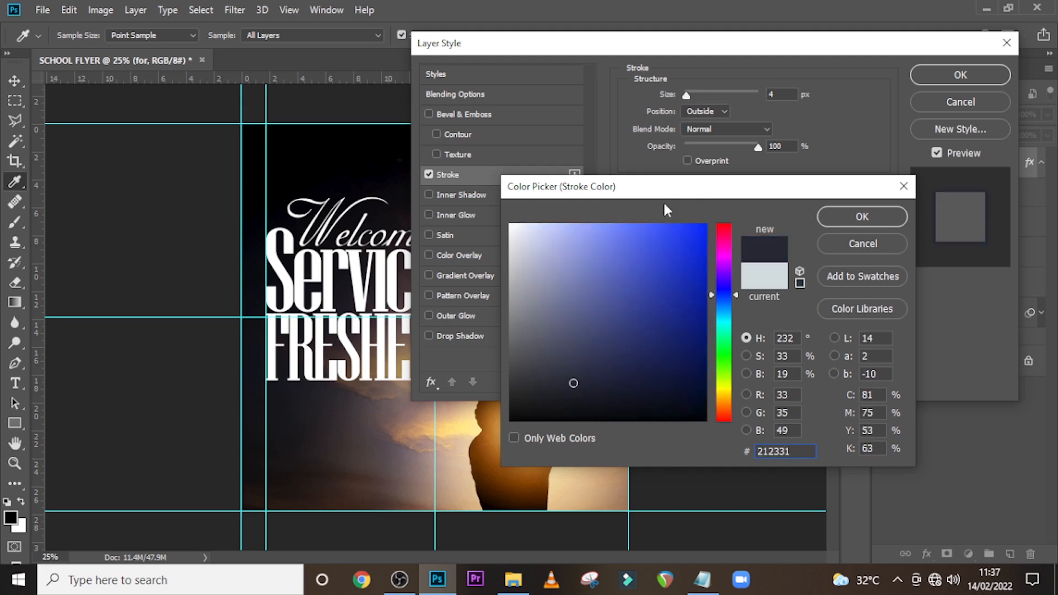
left_click(851, 221)
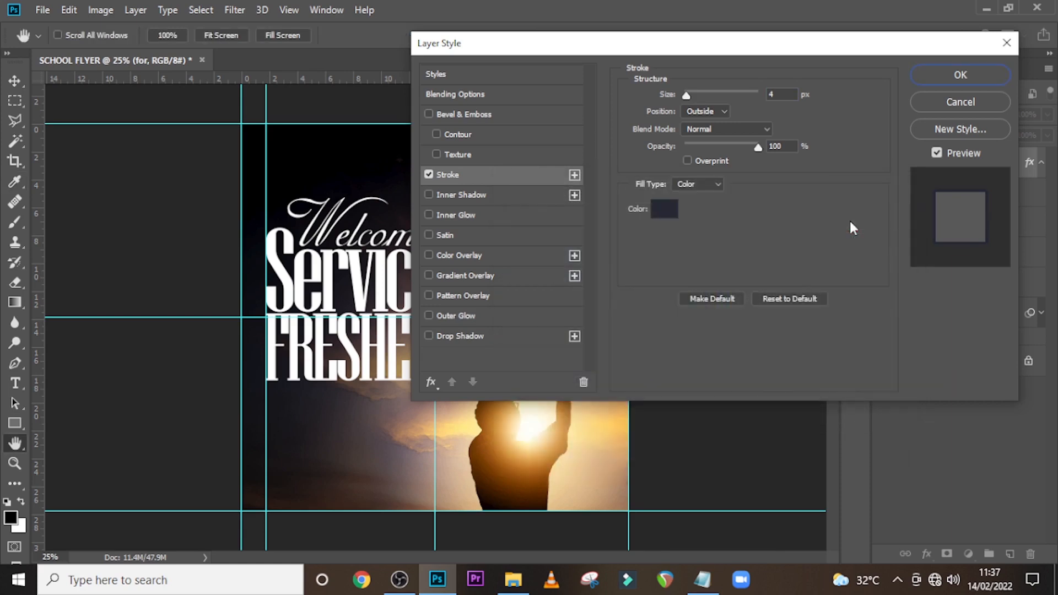
left_click(931, 75)
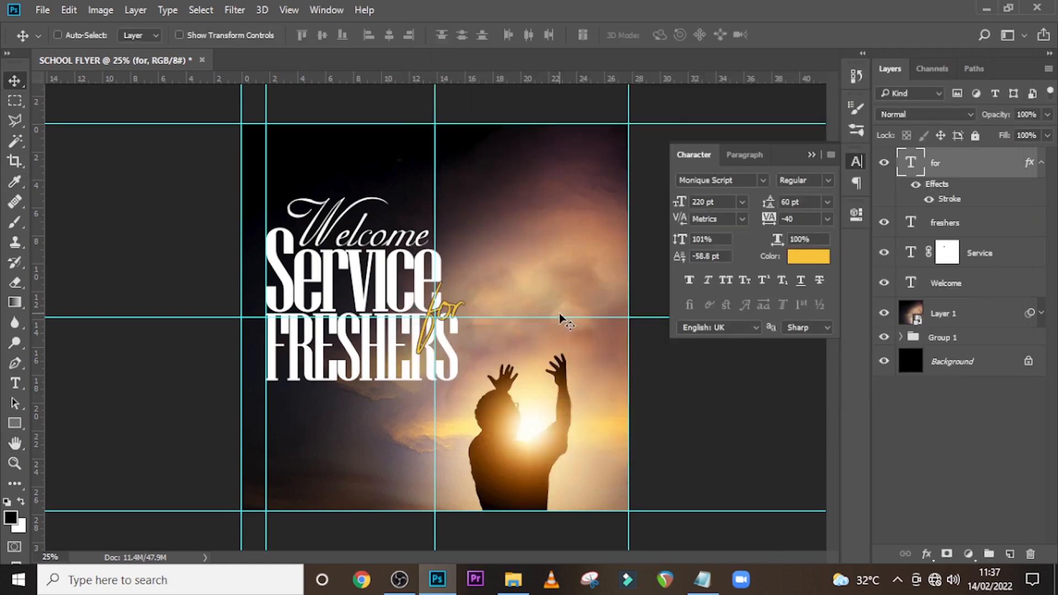
Duplicate the "for" text layer and clear the layer style from the original underneath.
left_click(1040, 162)
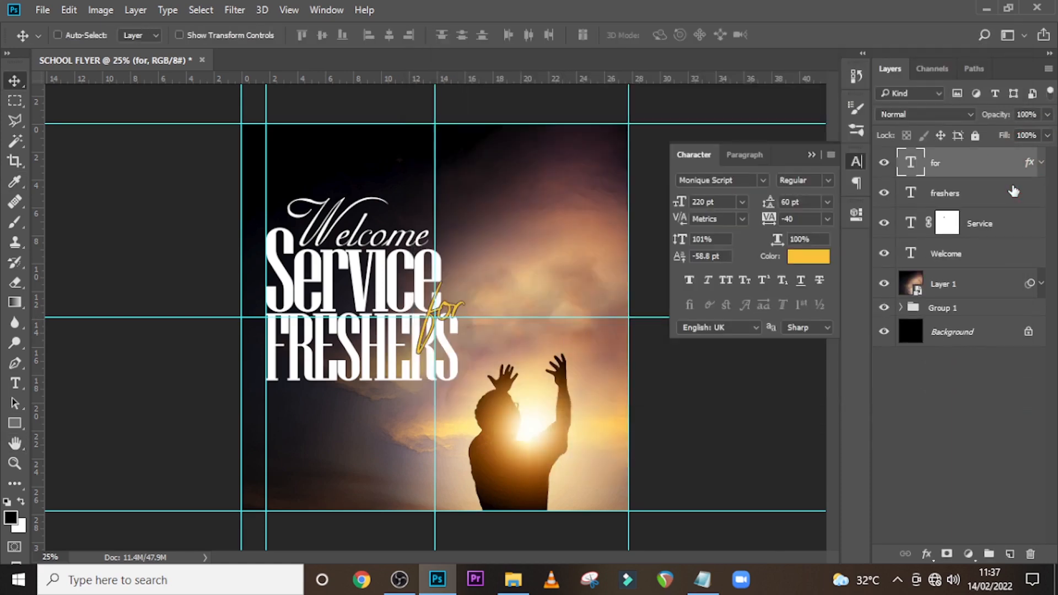
key("ctrl+j")
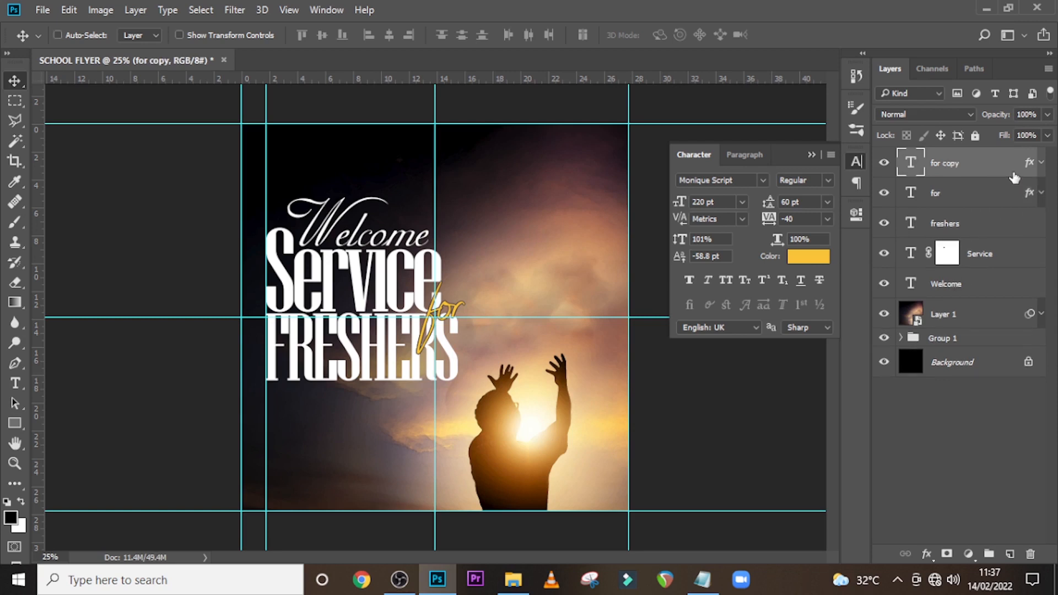
right_click(1027, 194)
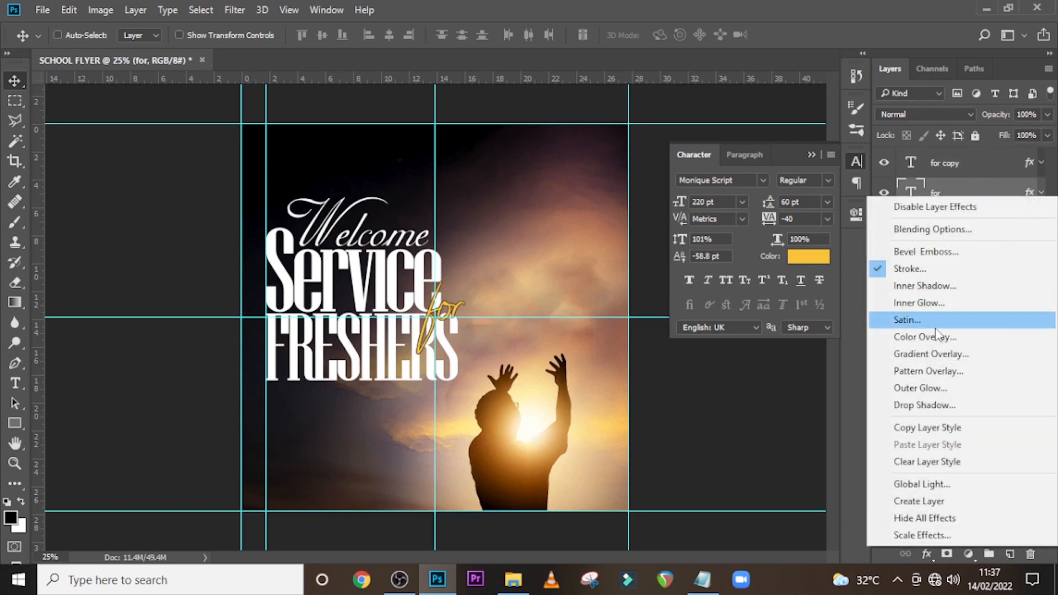
left_click(910, 463)
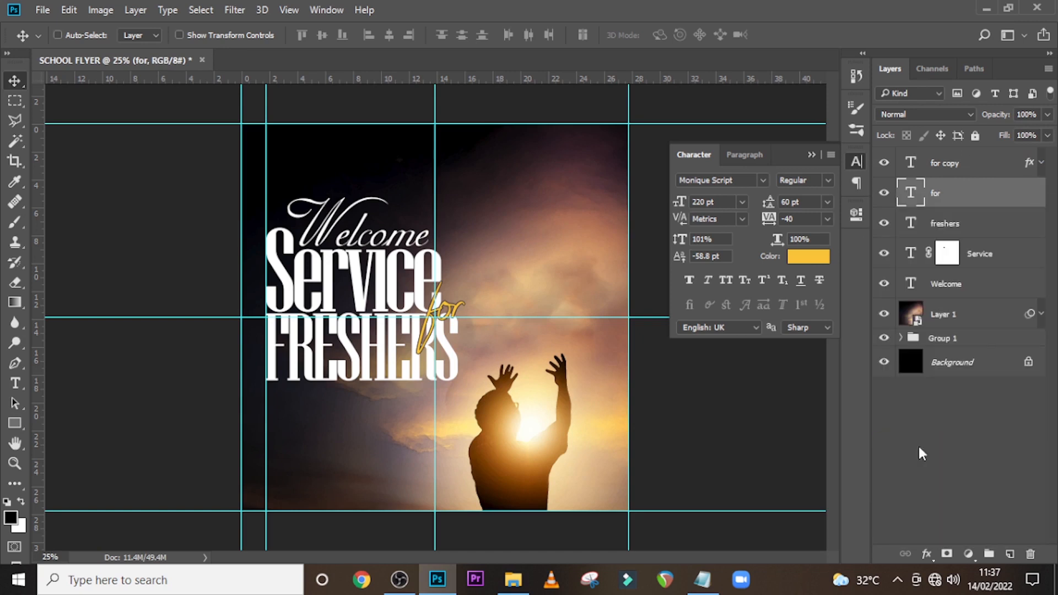
Add a black Multiply Drop Shadow to the original "for" layer: 67% opacity, 23° angle, 18 px distance, 19% spread, 46 px size.
double_click(1031, 197)
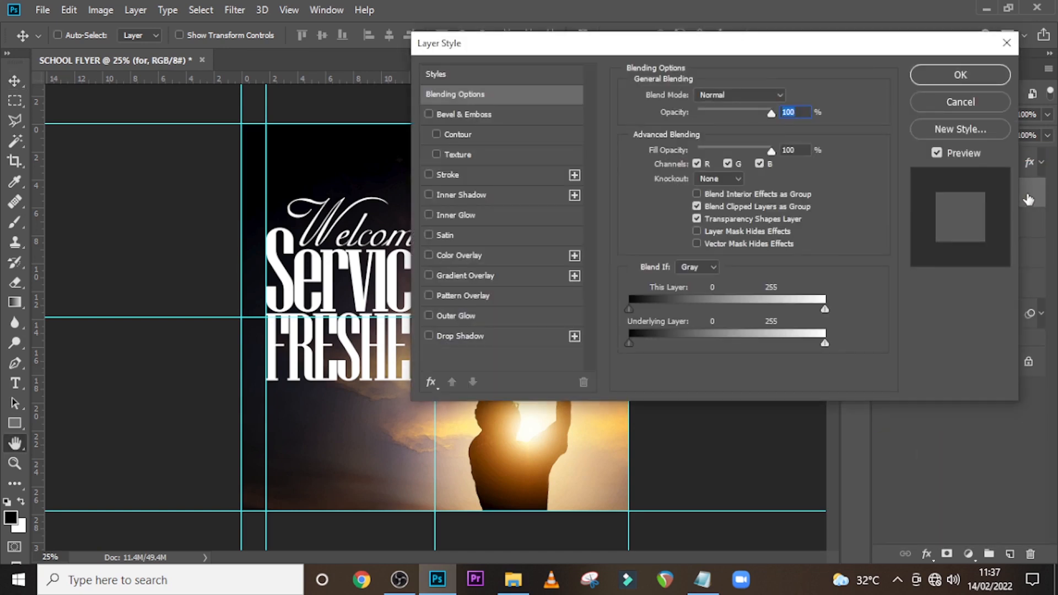
left_click(440, 335)
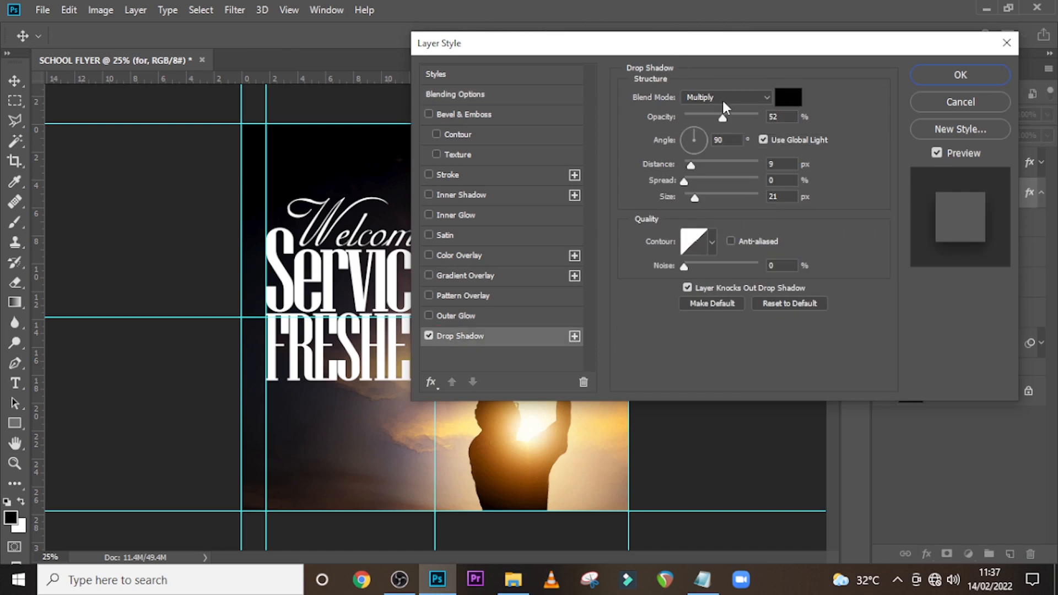
left_click_drag(734, 55, 799, 33)
left_click_drag(789, 40, 796, 41)
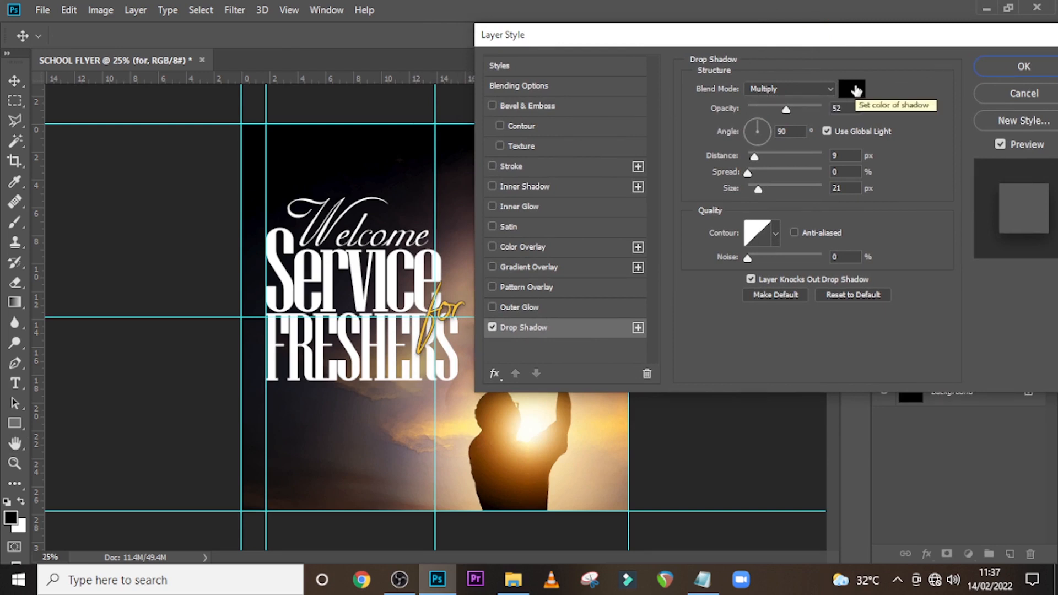
left_click_drag(786, 109, 798, 111)
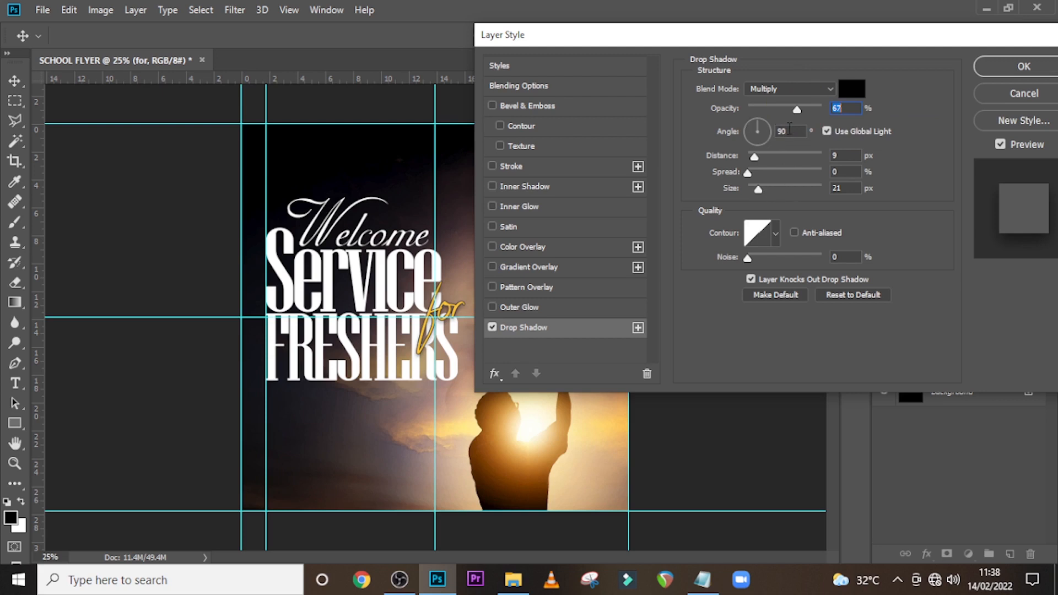
left_click(770, 130)
type("23")
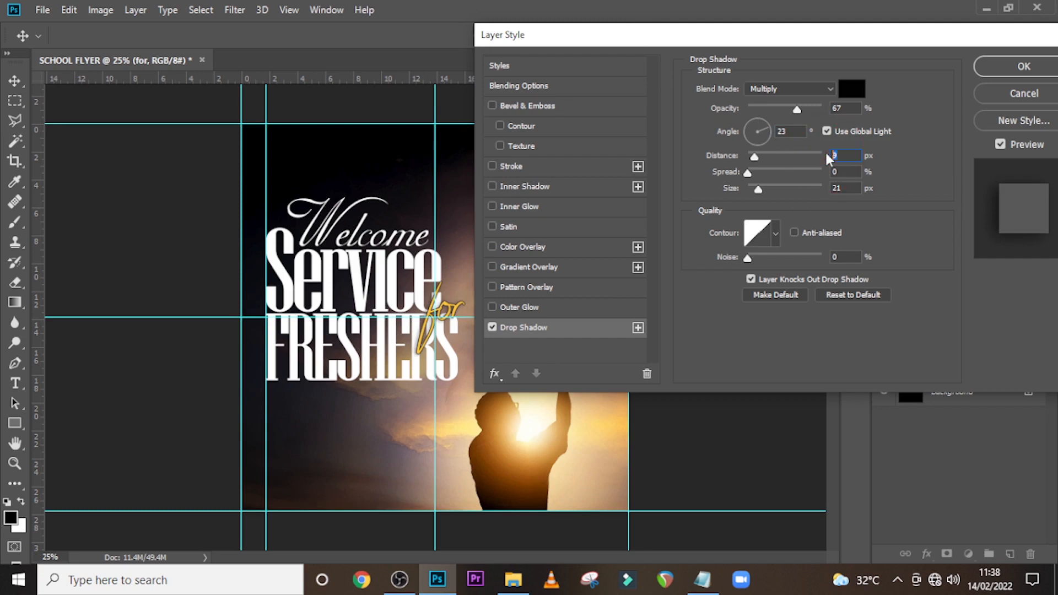
type("18")
type("19")
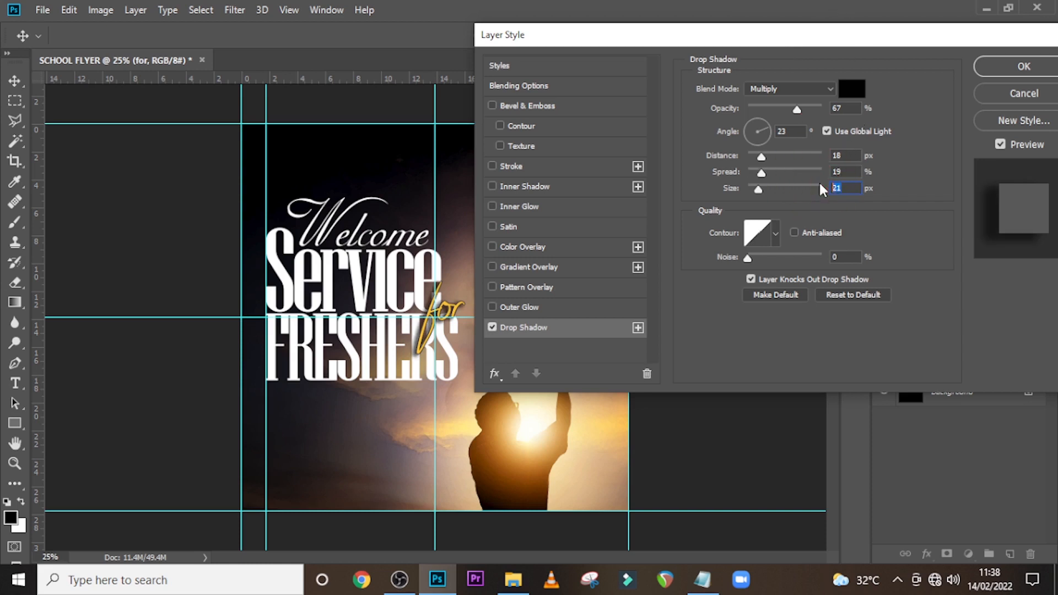
type("46")
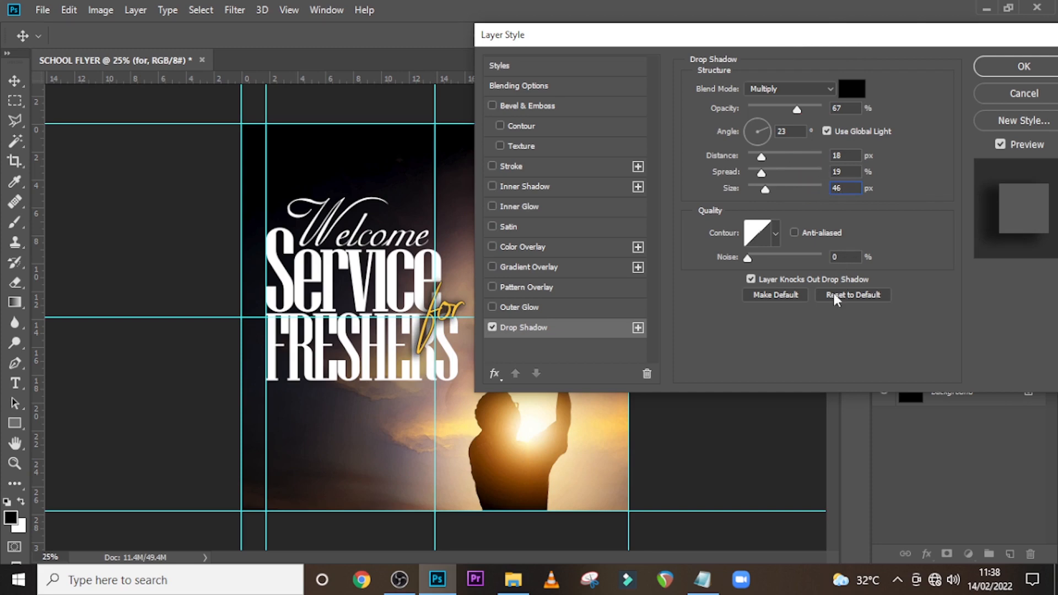
left_click(1027, 73)
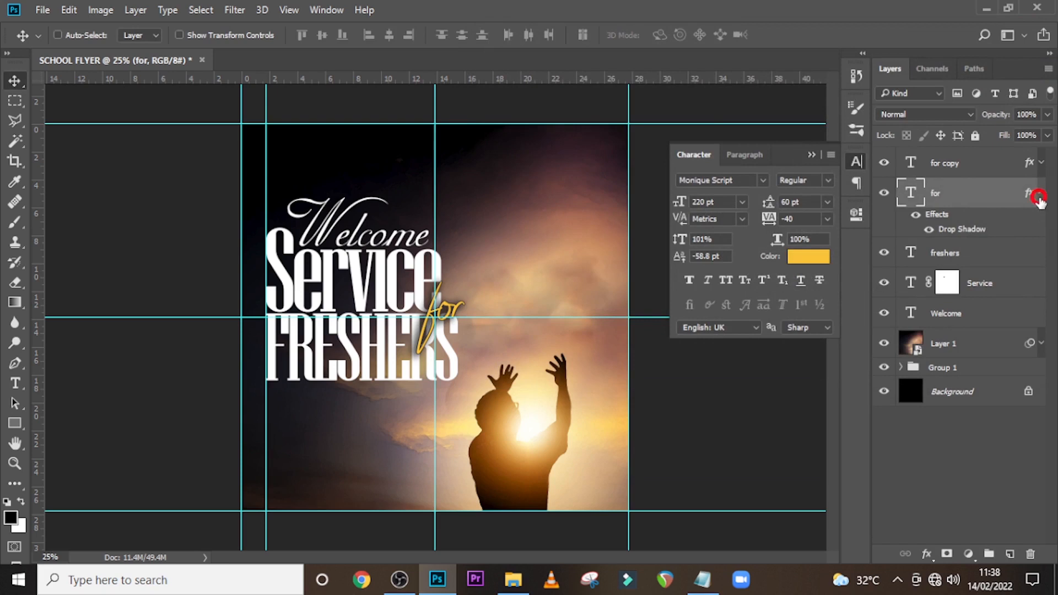
left_click(1038, 197)
Add a layer mask to the original "for" layer and paint out stray shadow near the end of "FRESHERS" with a 200 px Soft Round brush.
left_click(967, 198)
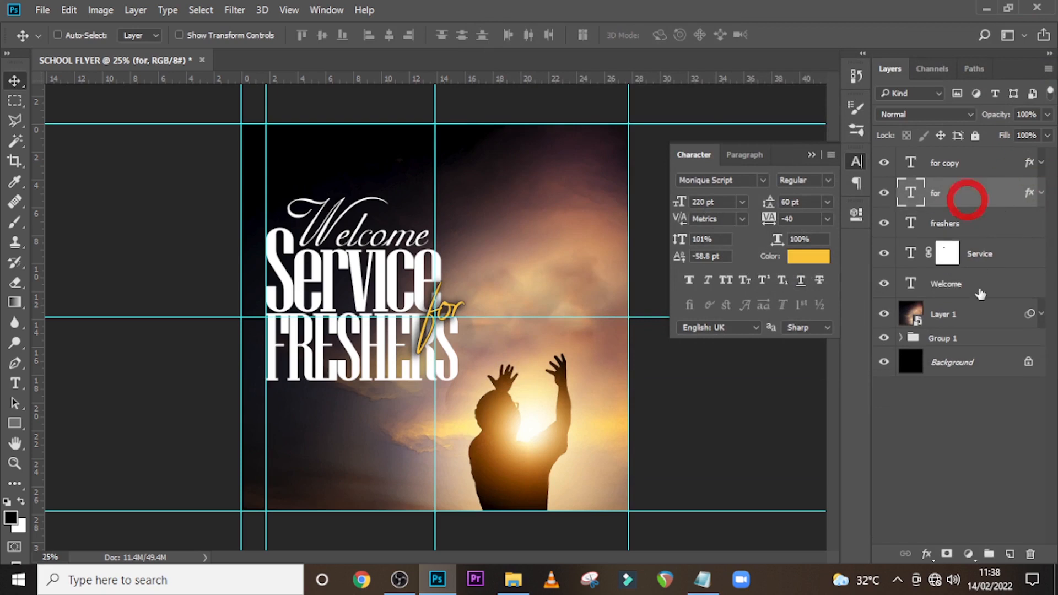
left_click(946, 554)
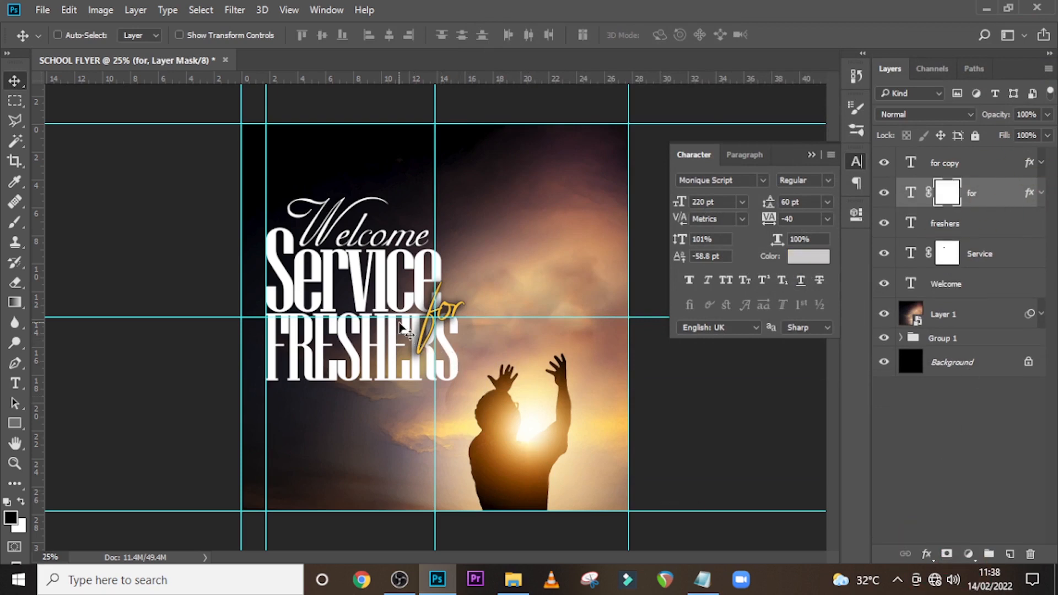
key("ctrl+plus")
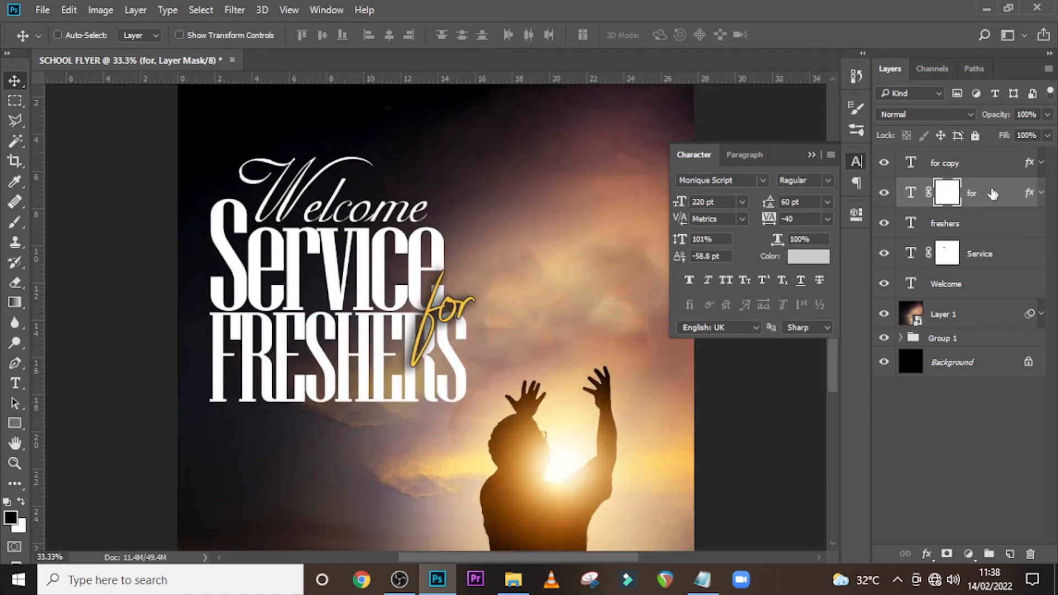
key("b")
left_click(81, 34)
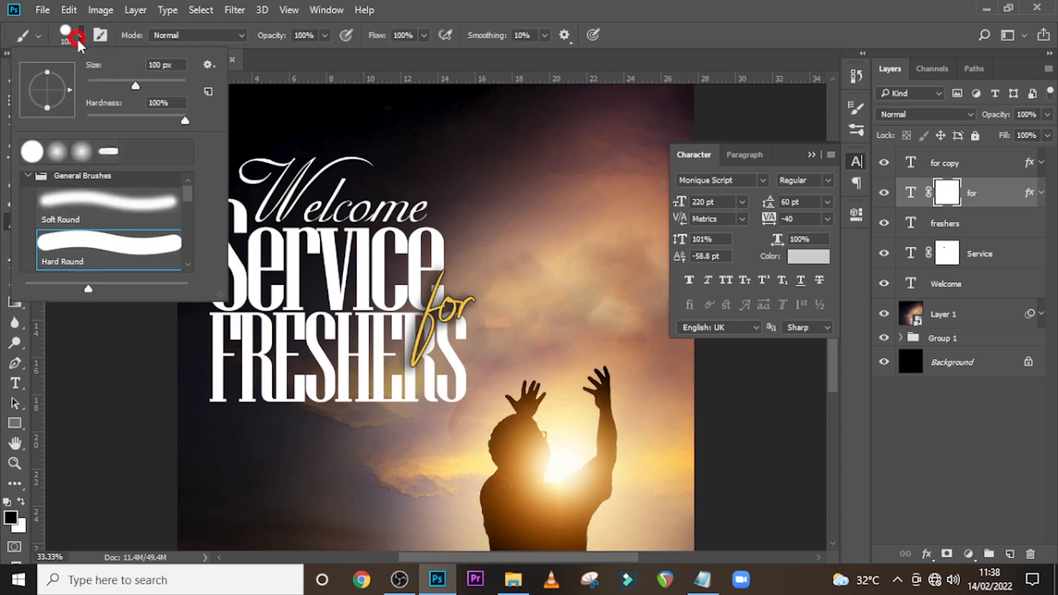
left_click(84, 217)
left_click(495, 4)
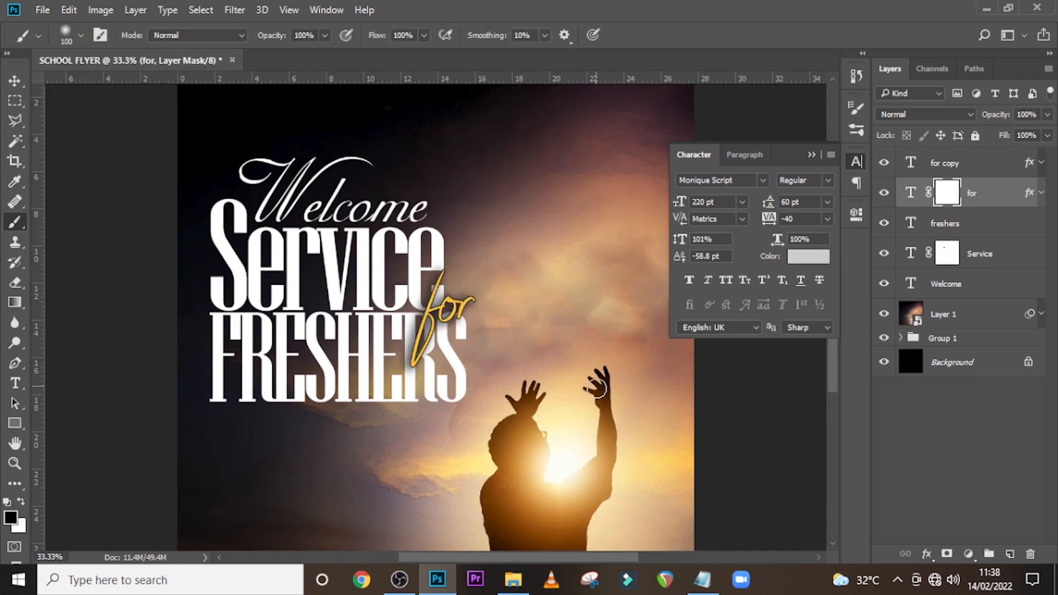
key("bracketright")
key("bracketright")
key("bracketright")
key("bracketright")
mouse_move(470, 344)
left_mouse_down()
mouse_move(489, 273)
mouse_move(466, 329)
mouse_move(468, 390)
mouse_move(442, 382)
mouse_move(457, 376)
left_mouse_up()
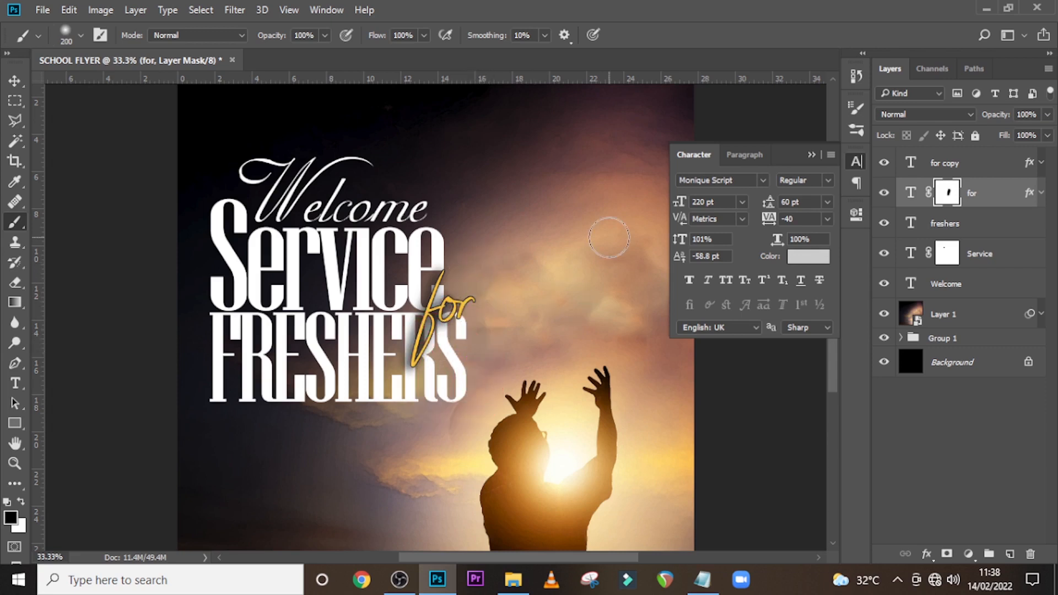
Add an Exposure adjustment layer directly above the Layer 1 photo with exposure set to about -3.22.
left_click(953, 320)
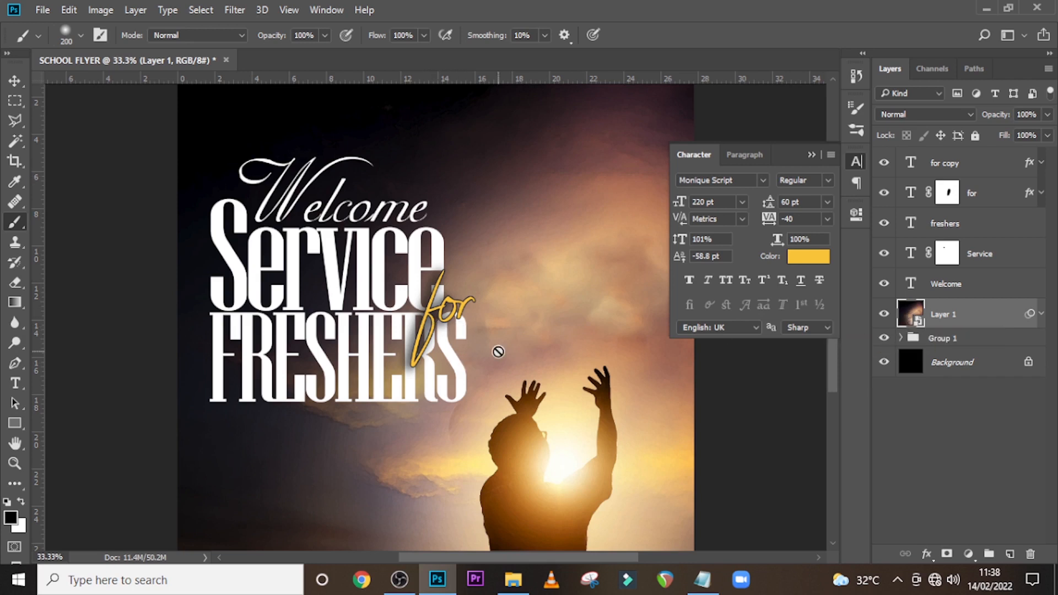
key("ctrl+minus")
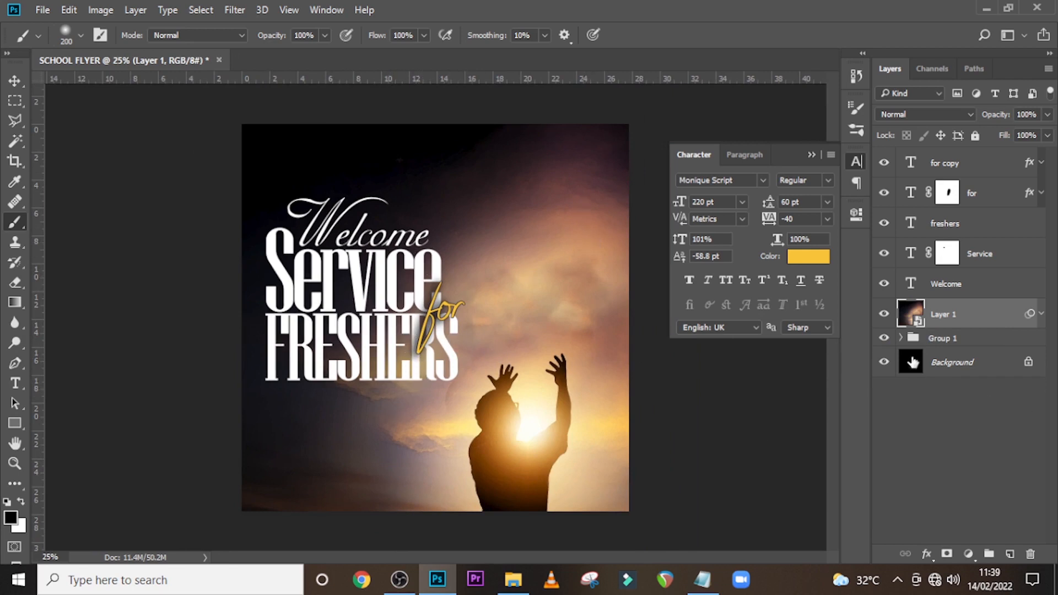
left_click(968, 553)
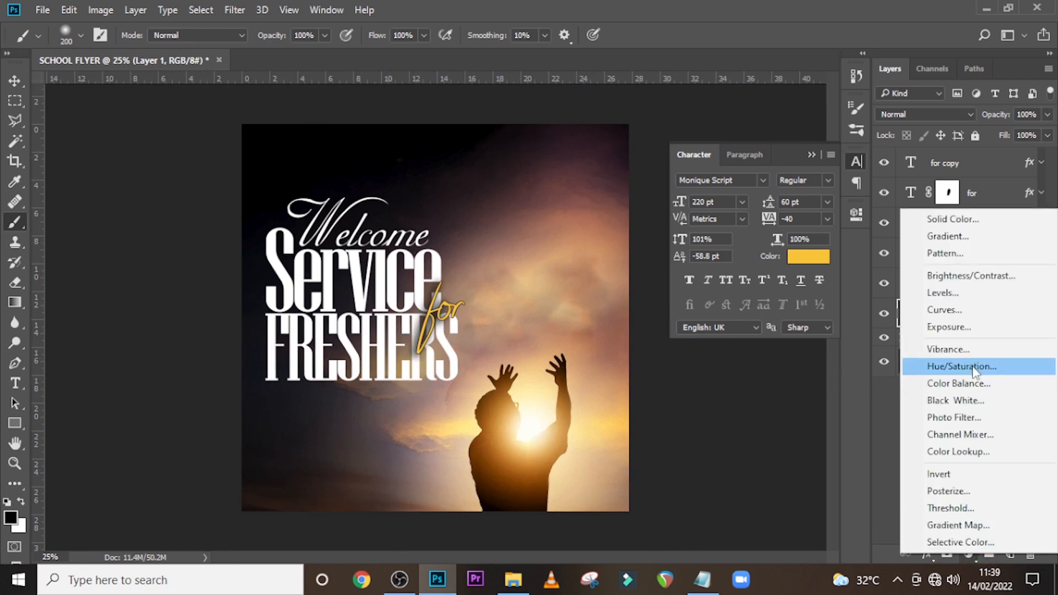
left_click(949, 327)
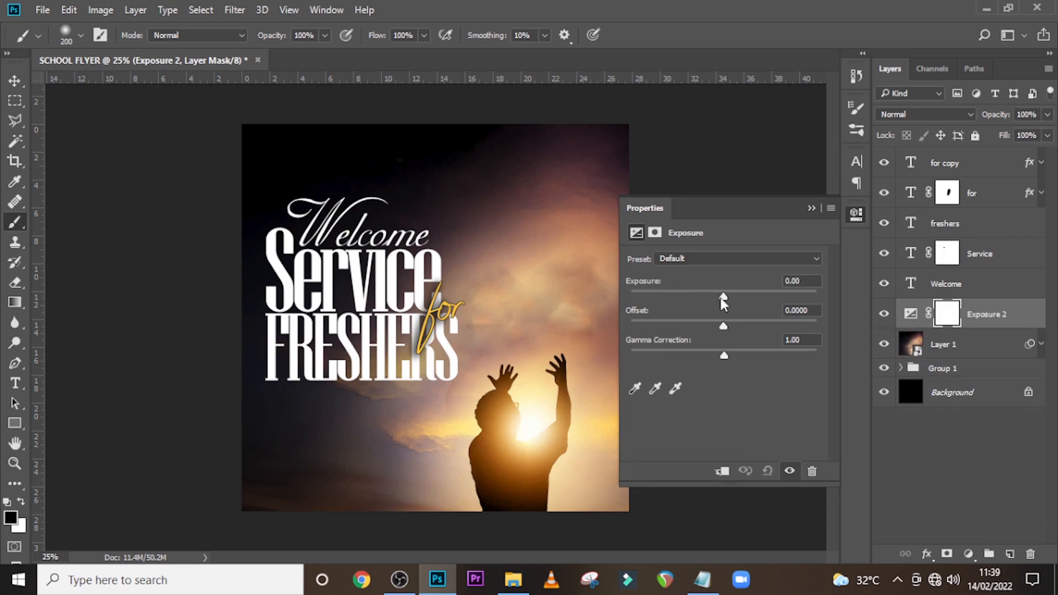
left_click_drag(723, 300, 677, 303)
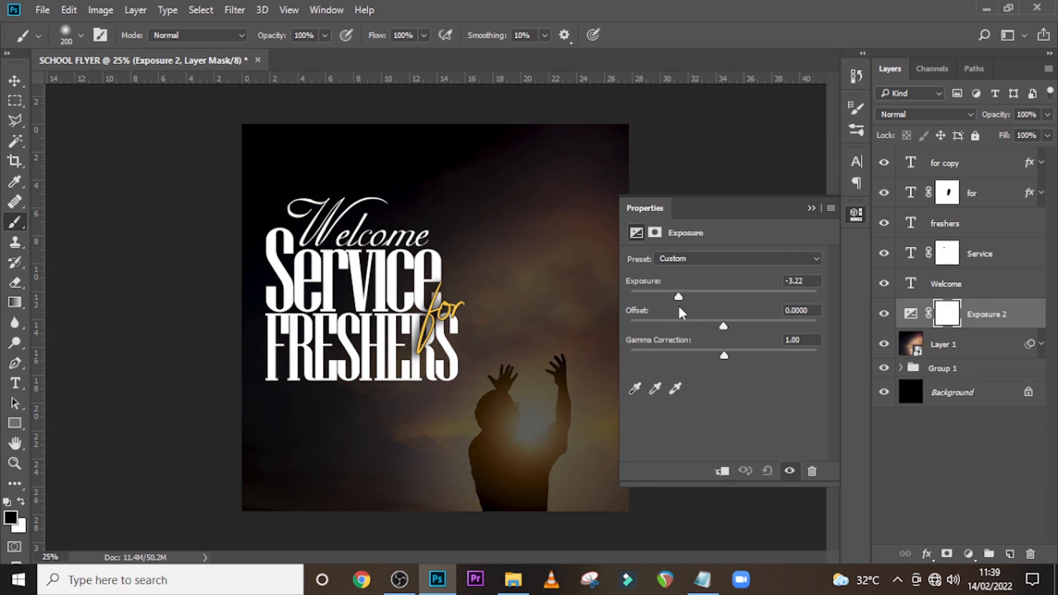
left_click_drag(678, 308, 677, 308)
left_click(811, 208)
Set the Exposure adjustment layer to Multiply blending and invert its mask to black.
left_click(904, 114)
left_click(889, 161)
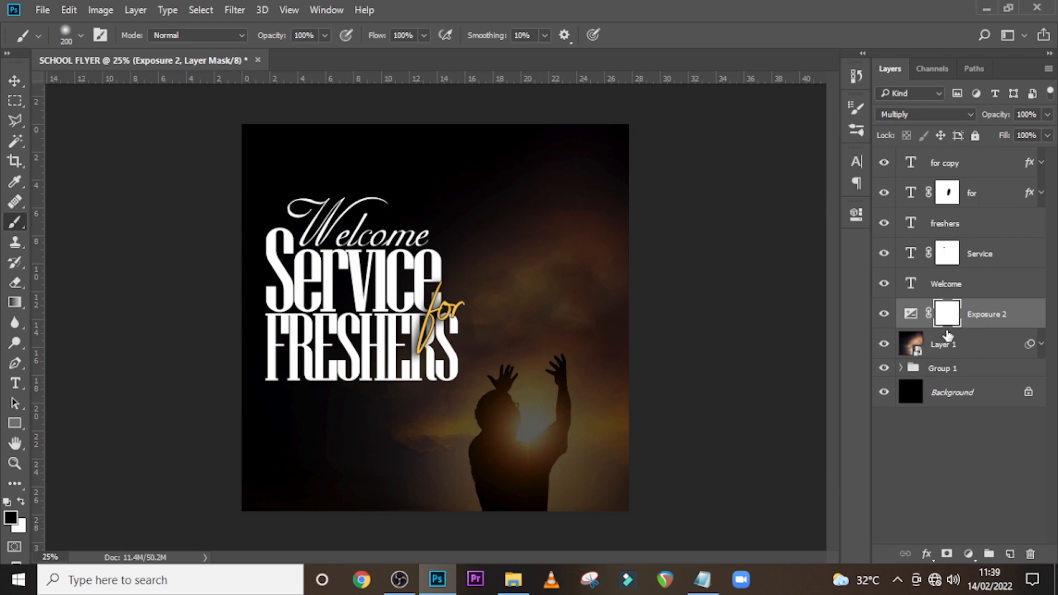
key("ctrl+i")
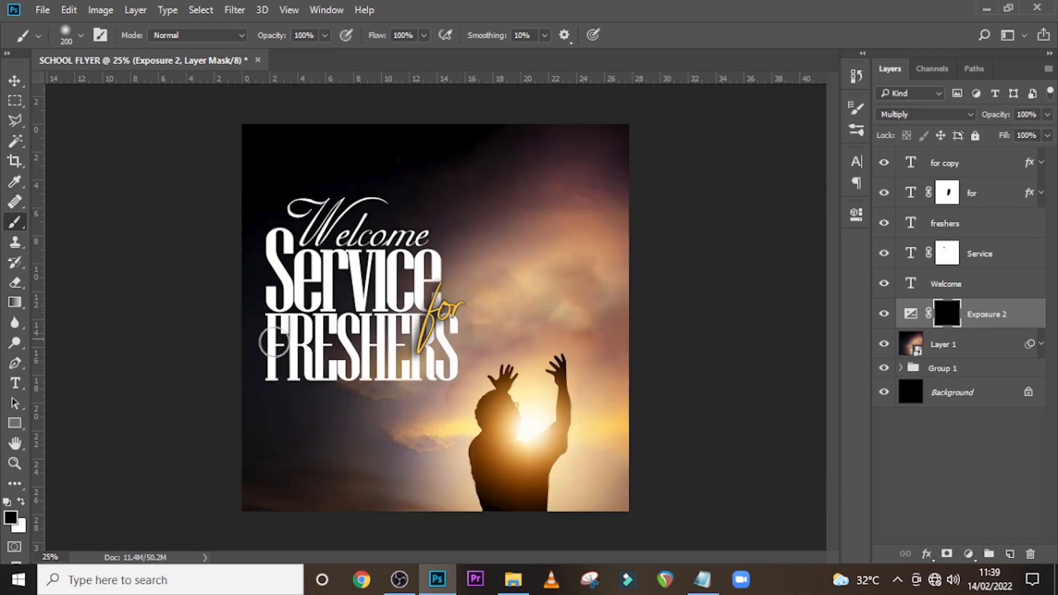
Darken the area behind the title and the photo's lower left by painting white on the Exposure mask with an 800 px soft brush at 48% opacity.
key("bracketright")
key("bracketright")
key("bracketright")
key("bracketright")
key("bracketright")
key("bracketright")
key("bracketright")
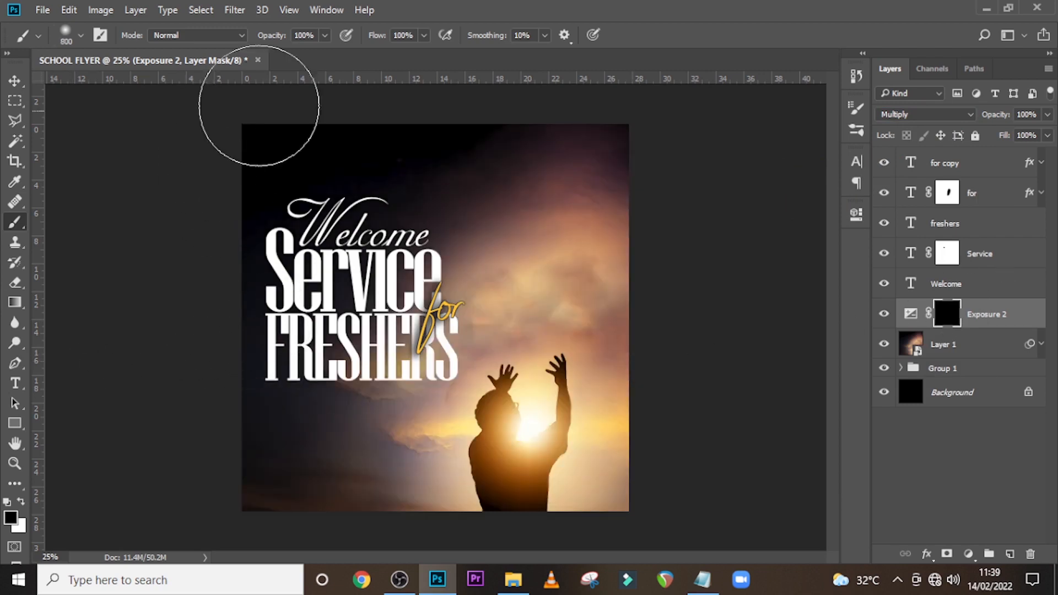
left_click(325, 35)
left_click(287, 55)
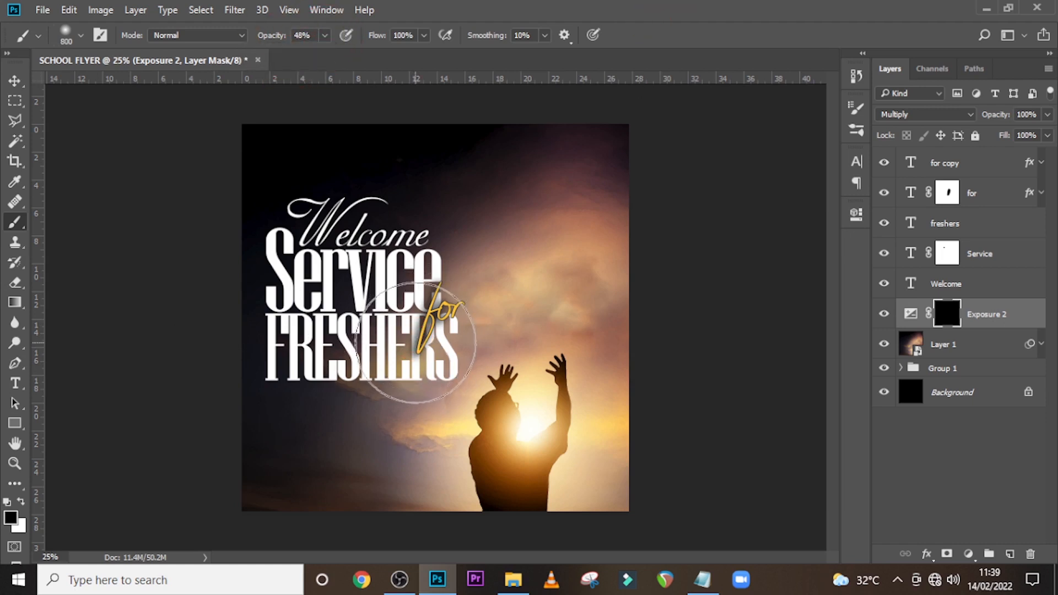
key("x")
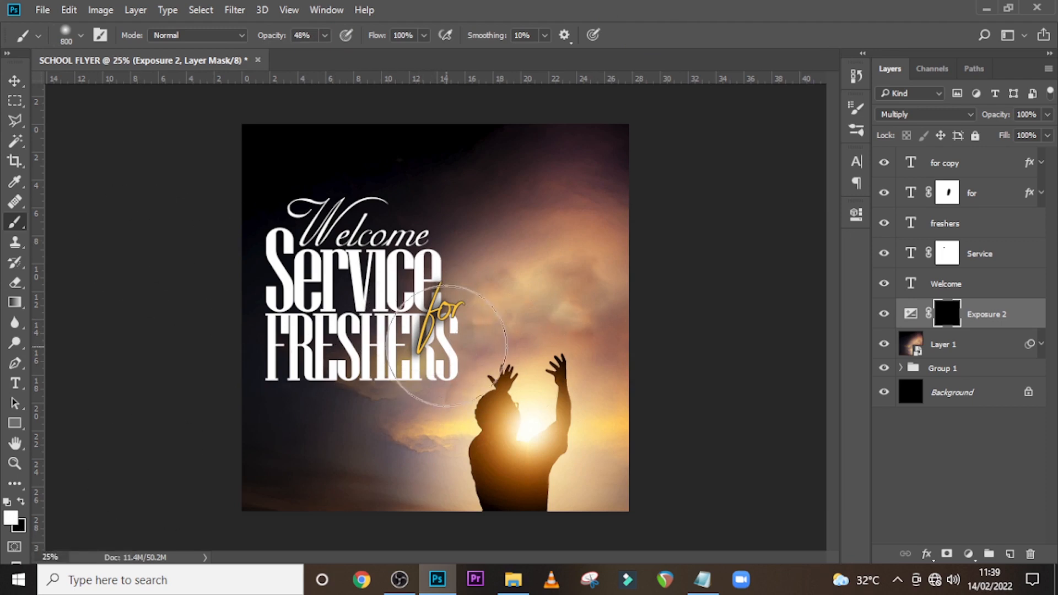
left_click(438, 341)
left_click(425, 334)
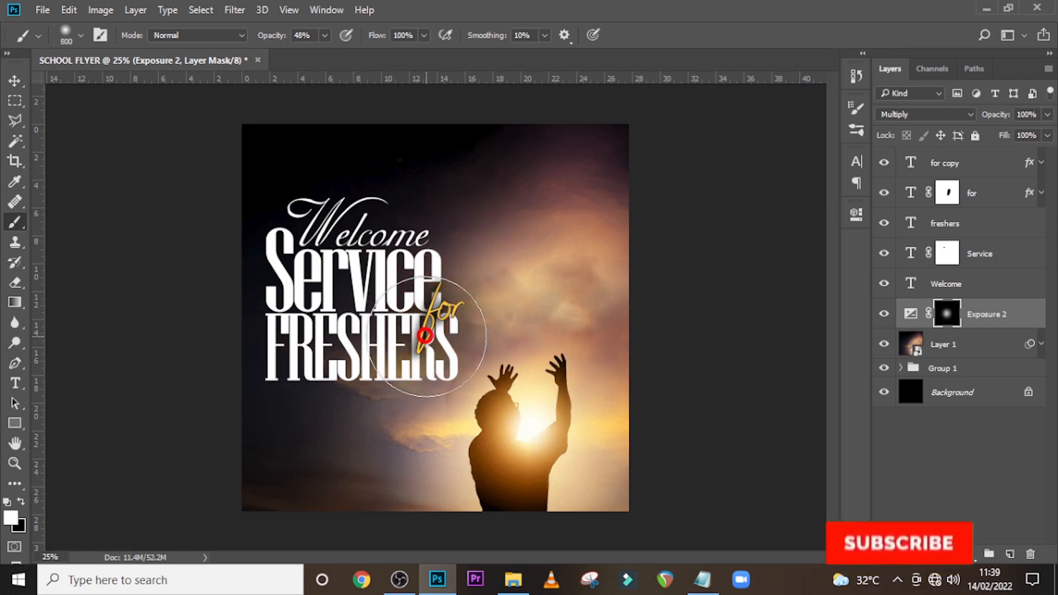
left_click(408, 357)
left_click(364, 343)
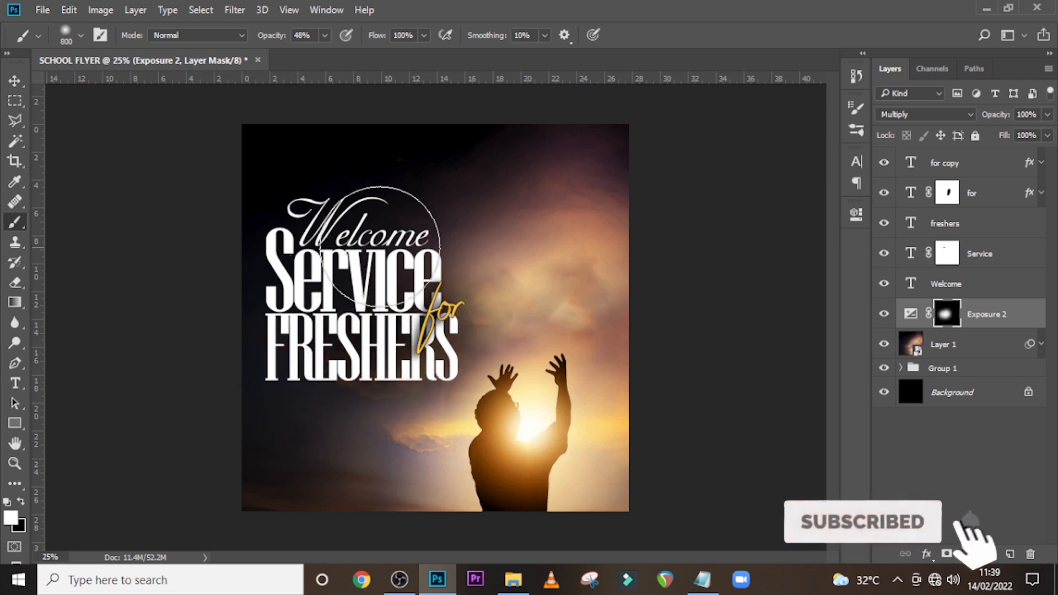
left_click(413, 247)
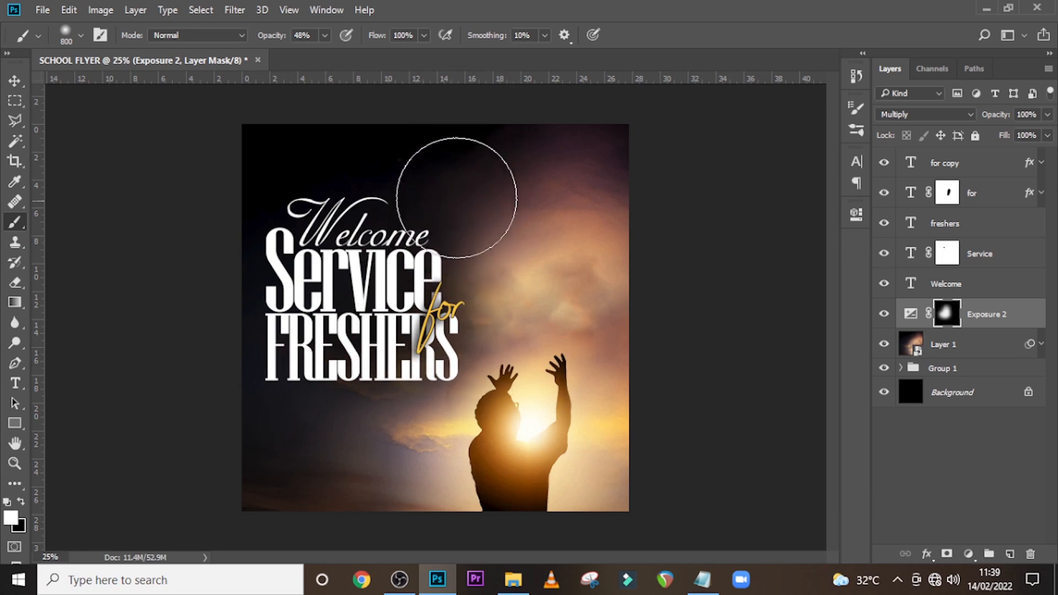
left_click(307, 503)
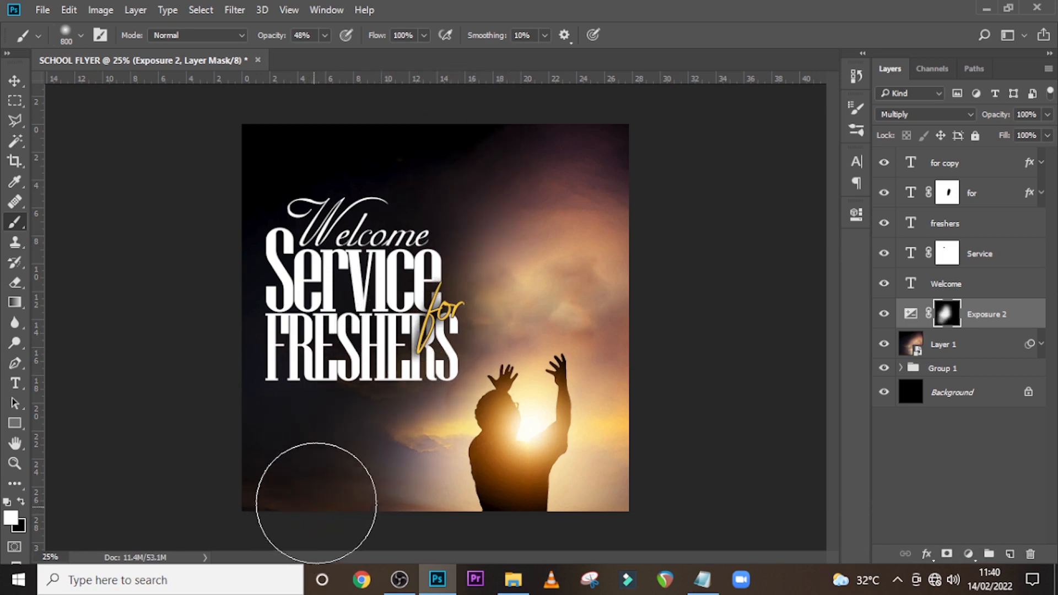
left_click_drag(371, 496, 403, 532)
left_click(219, 180)
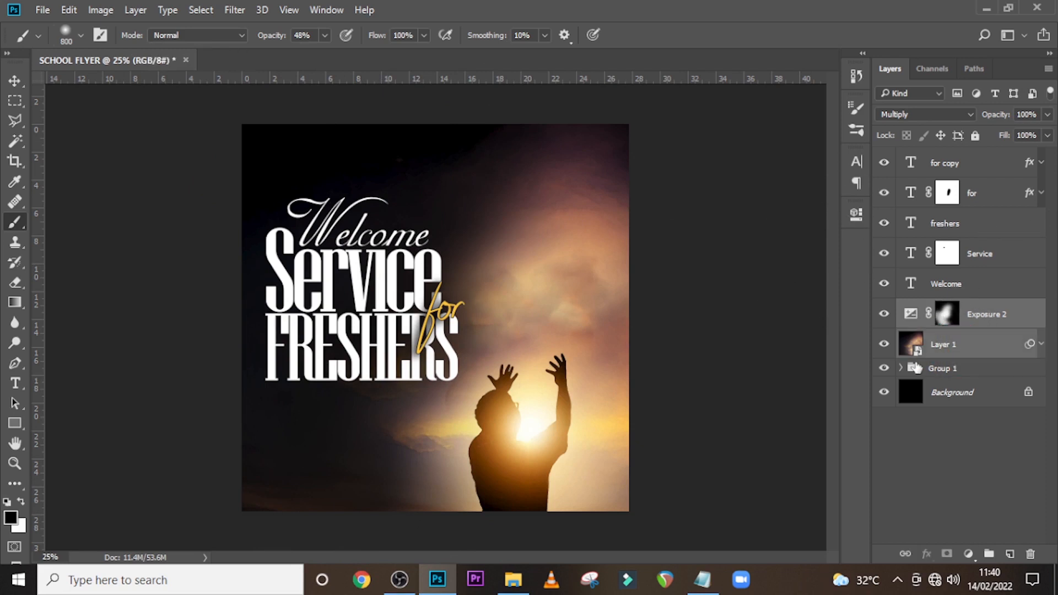
Move the Layer 1 photo and its Exposure adjustment layer into Group 1, then collapse the group.
left_click(907, 372)
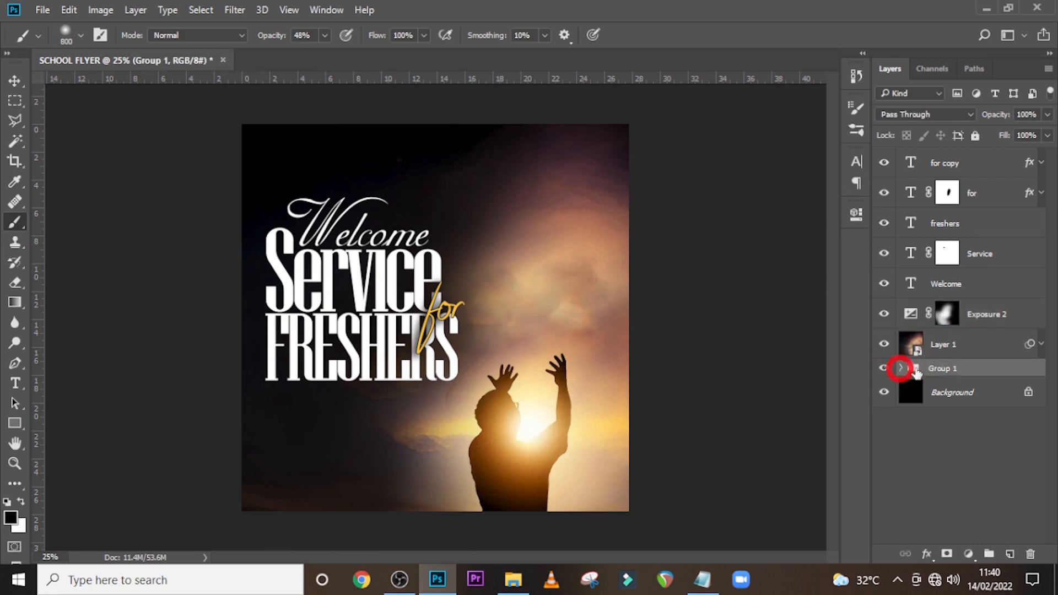
left_click(900, 368)
left_click(945, 348)
left_click_drag(952, 362, 912, 368)
left_click(901, 307)
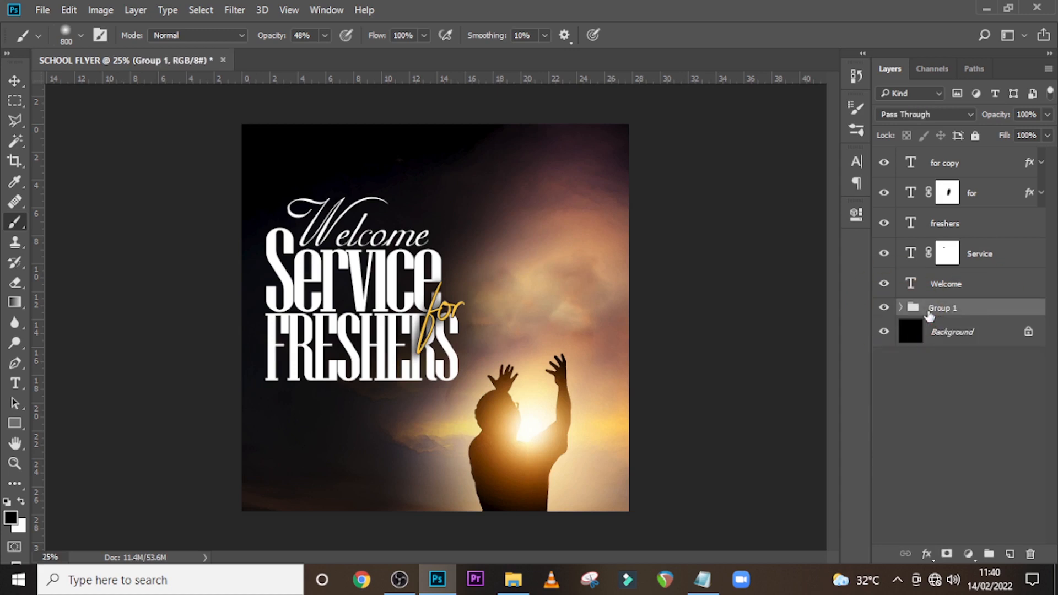
Rename Group 1, which holds the background photo, as BG.
double_click(940, 309)
type("BG")
key("Return")
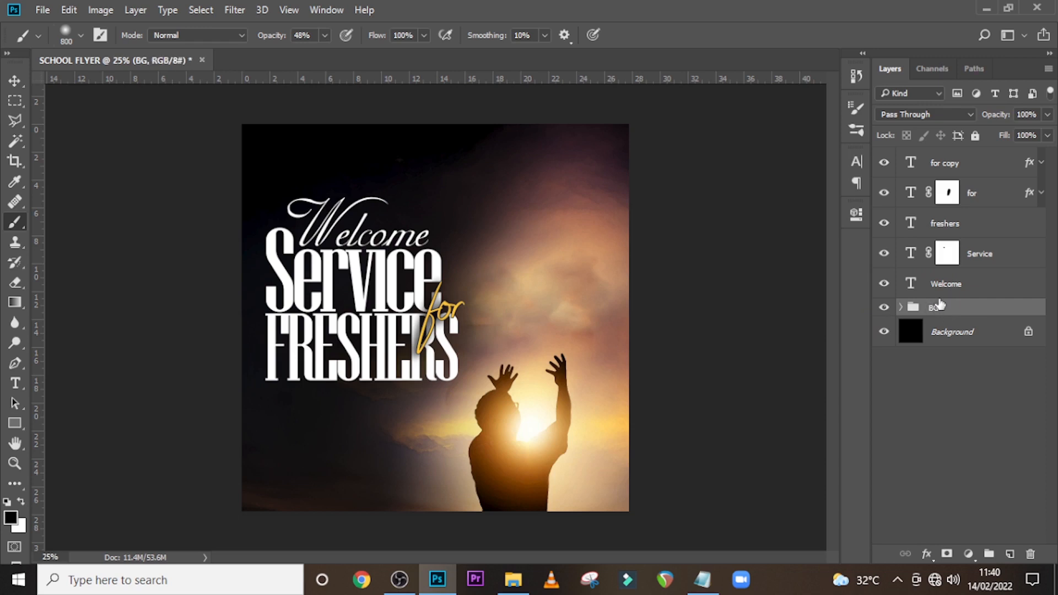
Group the five title text layers from Welcome up to for copy and name the group THEME.
left_click(944, 283)
left_click(975, 224, "shift")
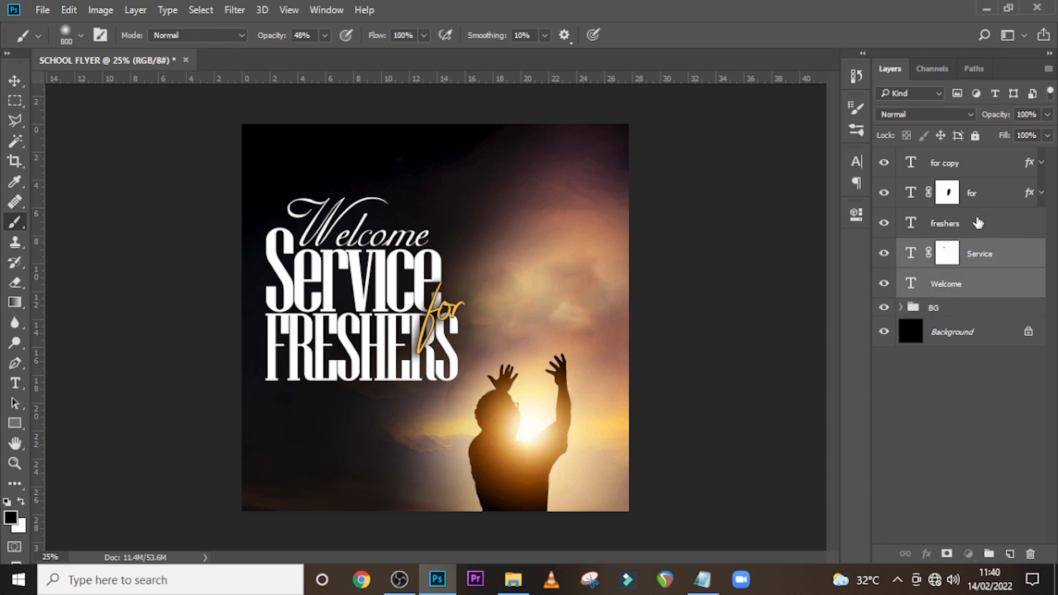
left_click(985, 194, "shift")
left_click(979, 165, "shift")
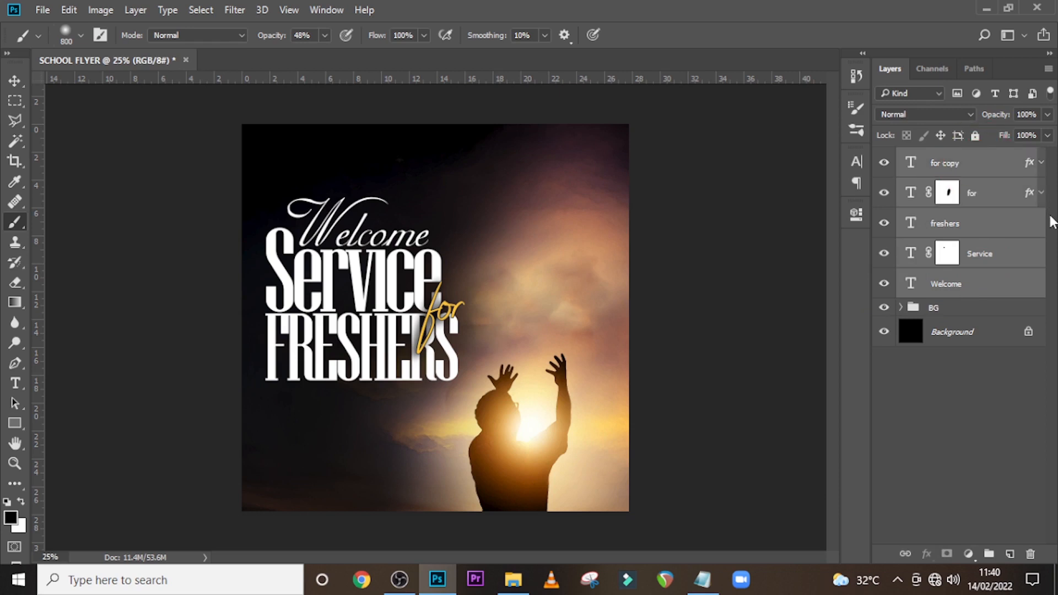
key("ctrl+g")
double_click(943, 157)
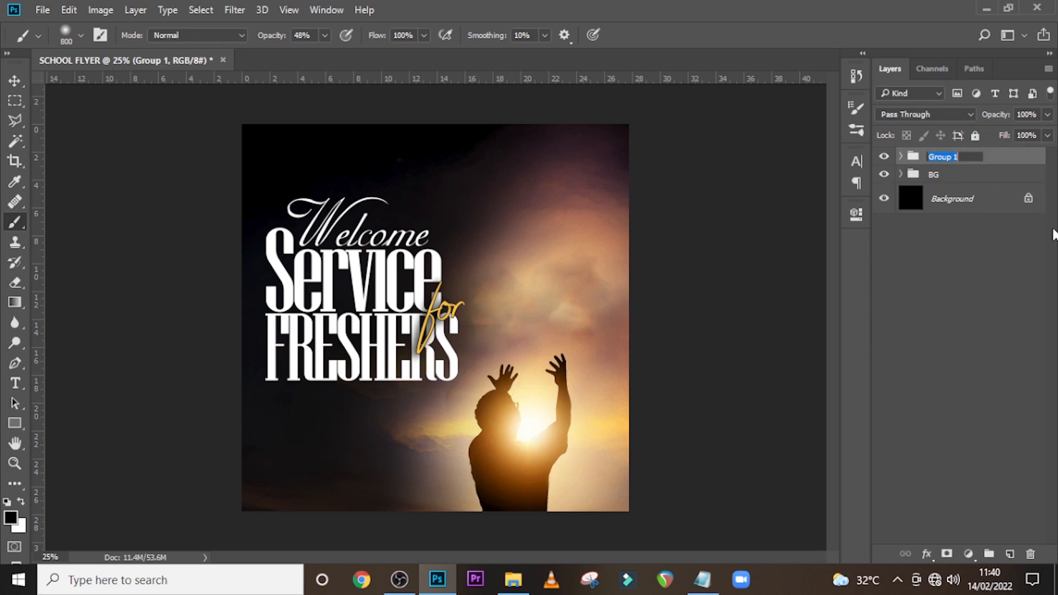
type("THEME")
key("Return")
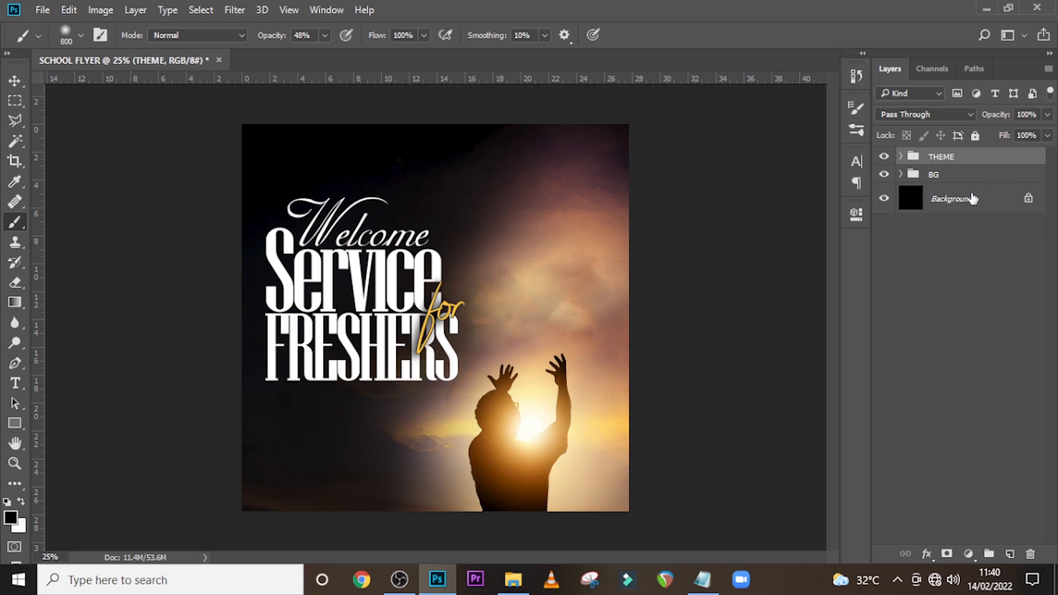
Add a text layer below the FRESHERS title reading "17th February 2022", copied from the Notepad notes.
key("t")
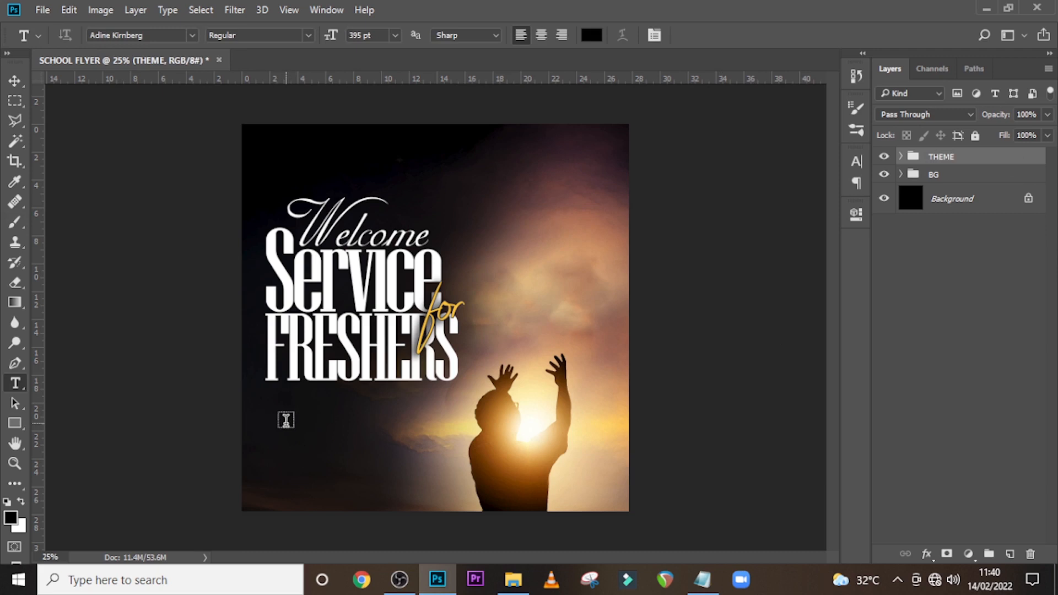
left_click(286, 423)
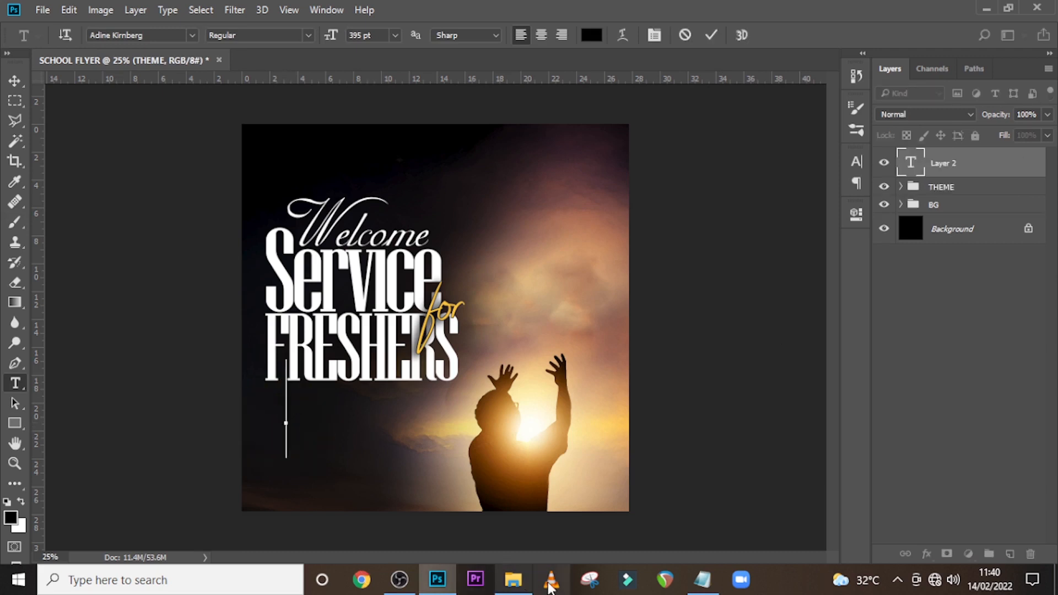
left_click(702, 579)
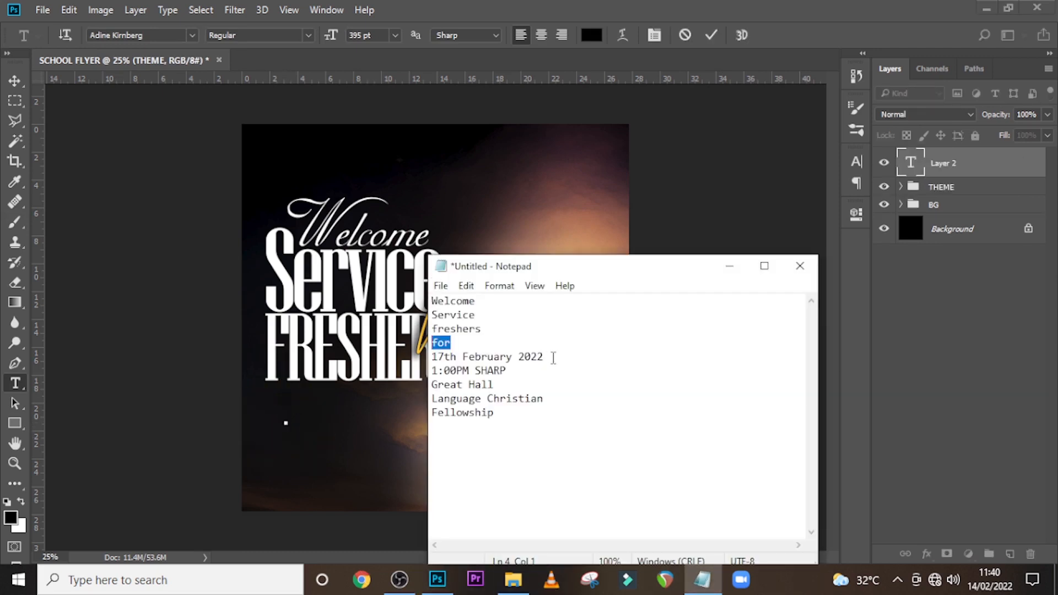
left_click_drag(553, 358, 431, 357)
left_click(417, 8)
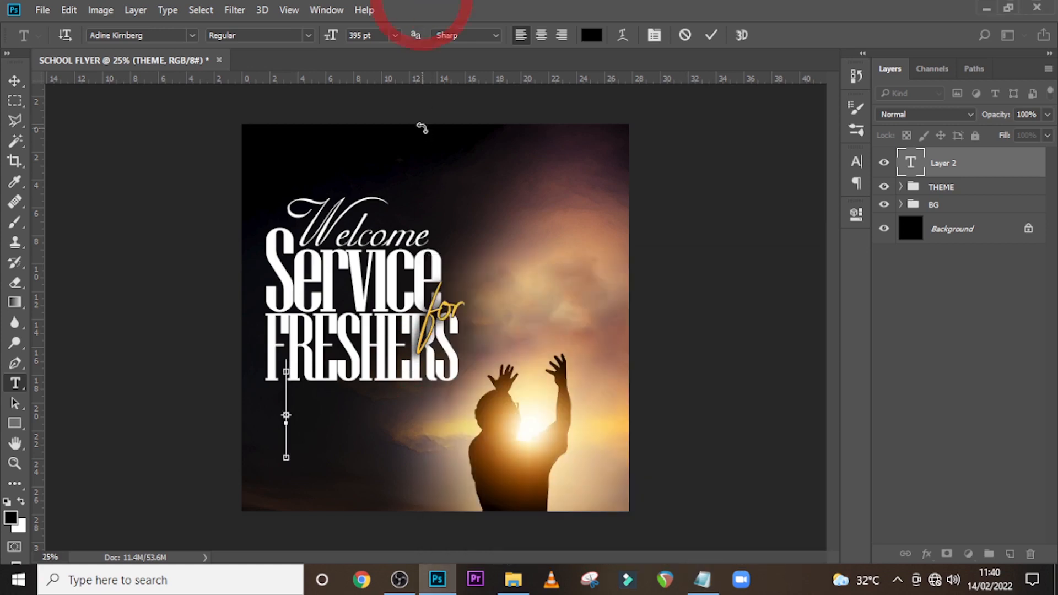
type("17th February 2022")
left_click(910, 162)
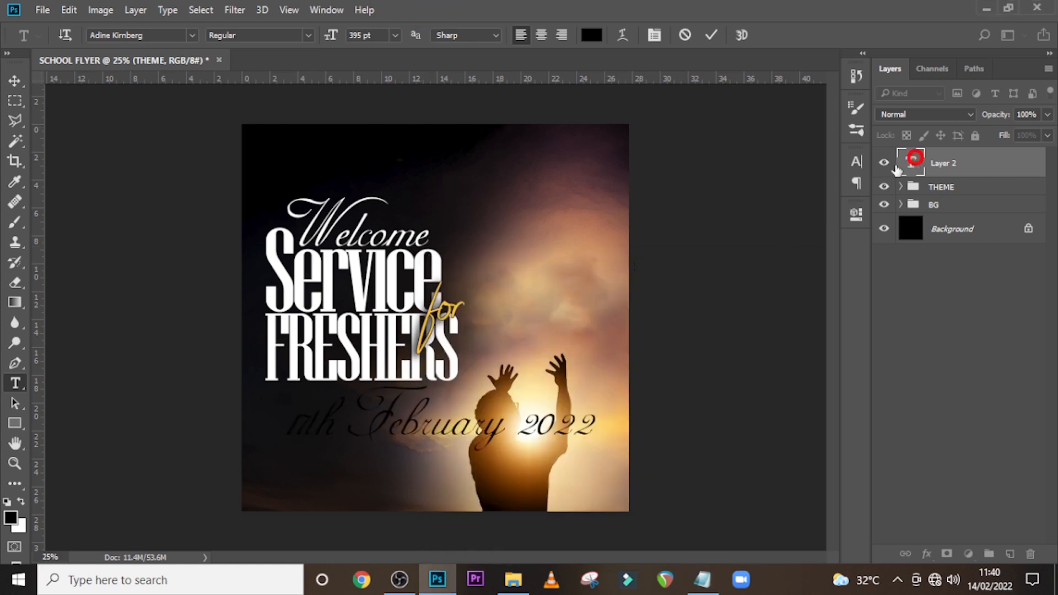
Change the date text's font to Montserrat.
left_click(857, 162)
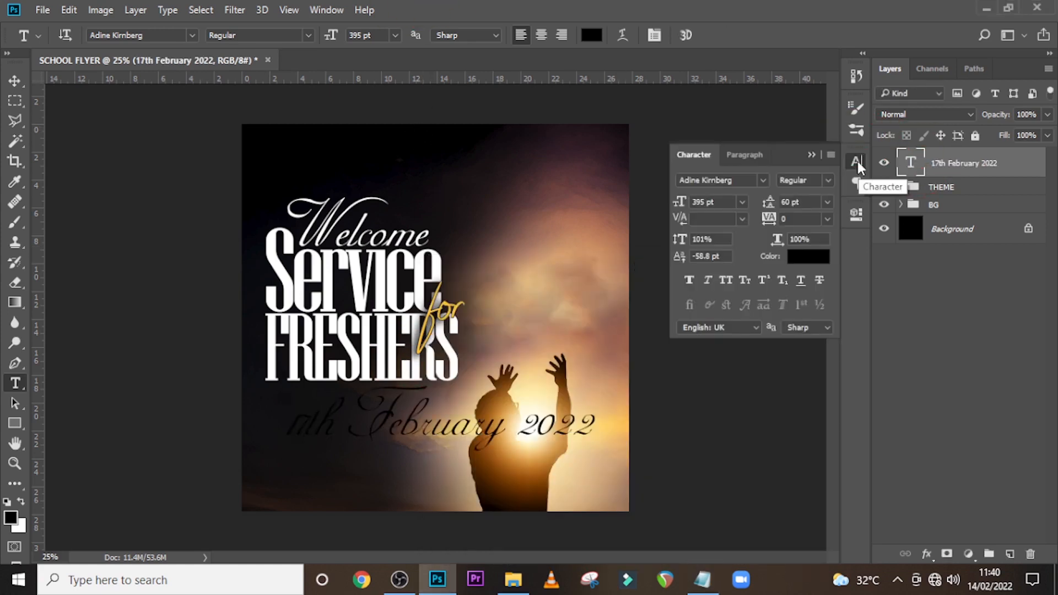
left_click(763, 182)
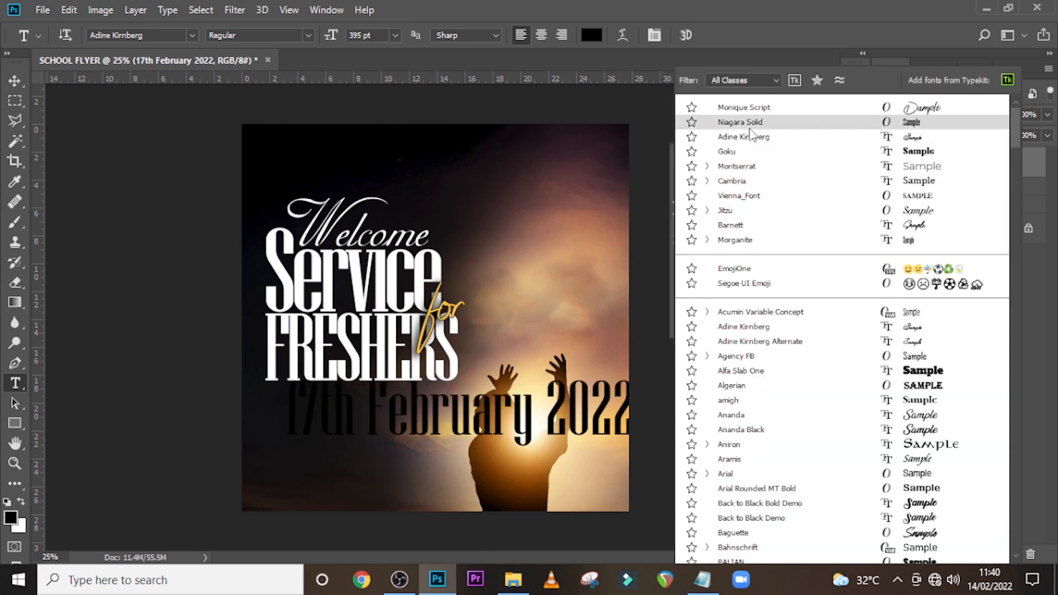
key("Down")
key("Down")
key("Down")
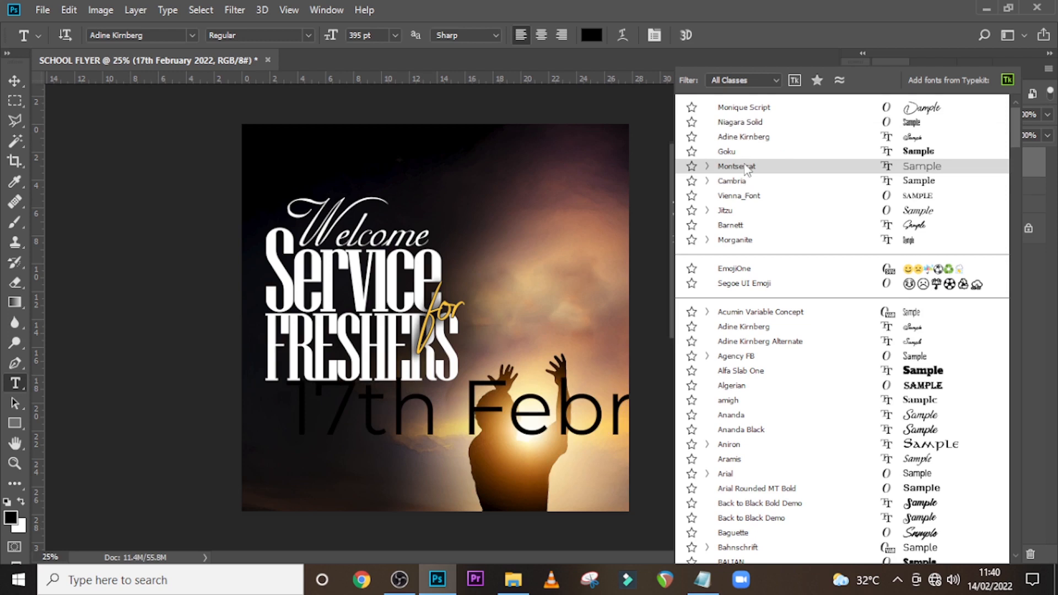
left_click(747, 167)
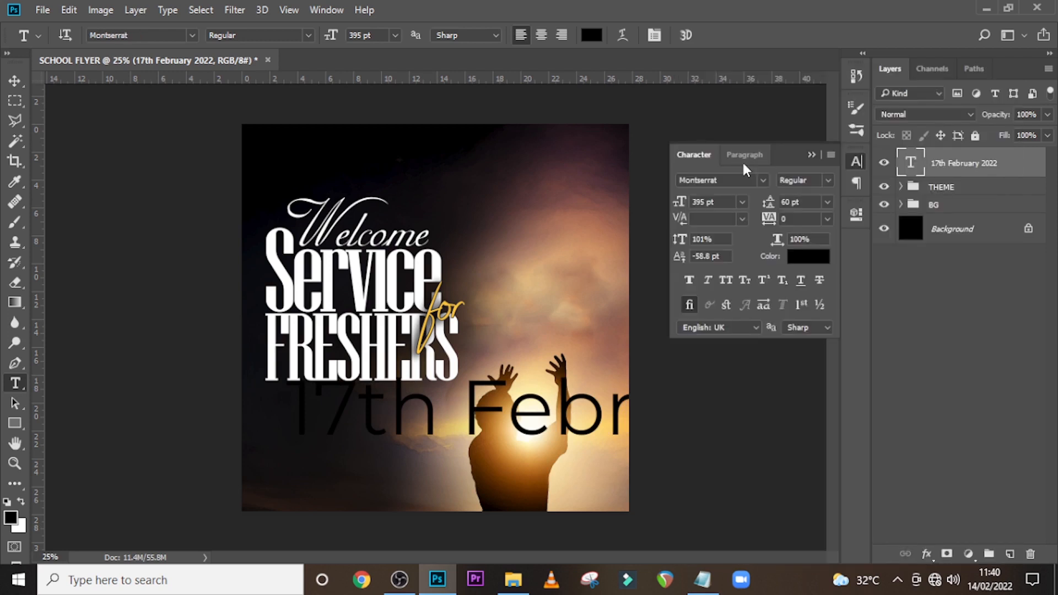
Set the date text to 92 pt with -60 tracking and apply faux bold.
triple_click(713, 202)
type("9")
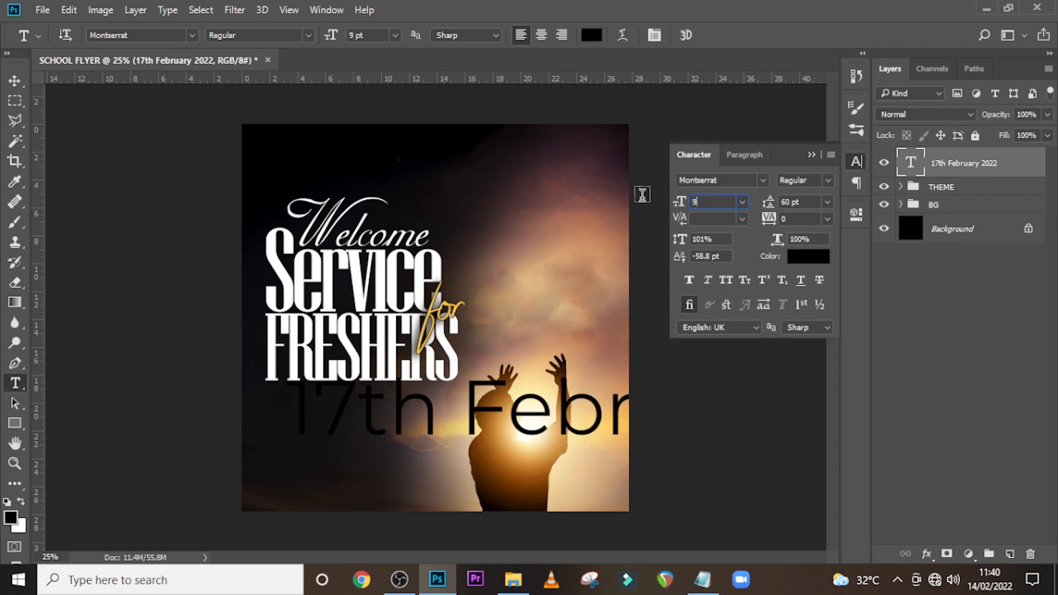
type("2")
key("Return")
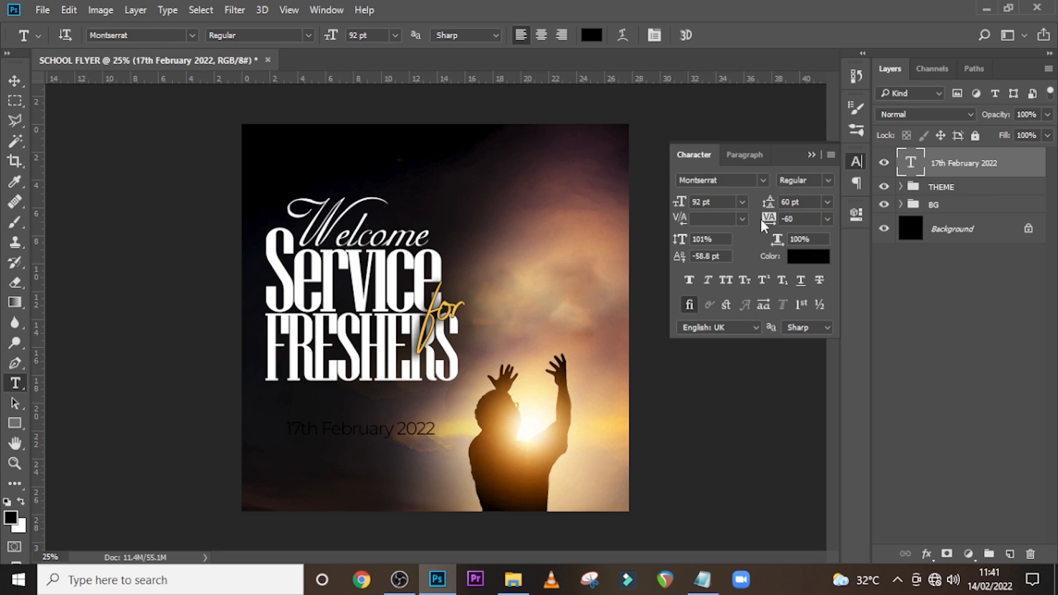
left_click(689, 280)
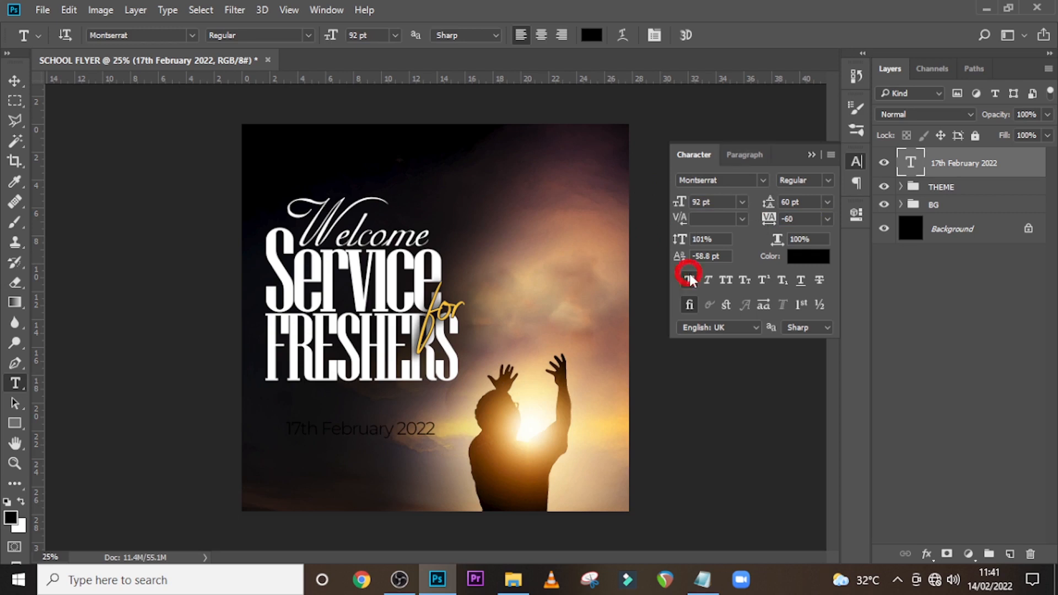
Set the date text's color to dark navy 04061B.
left_click(802, 258)
type("0")
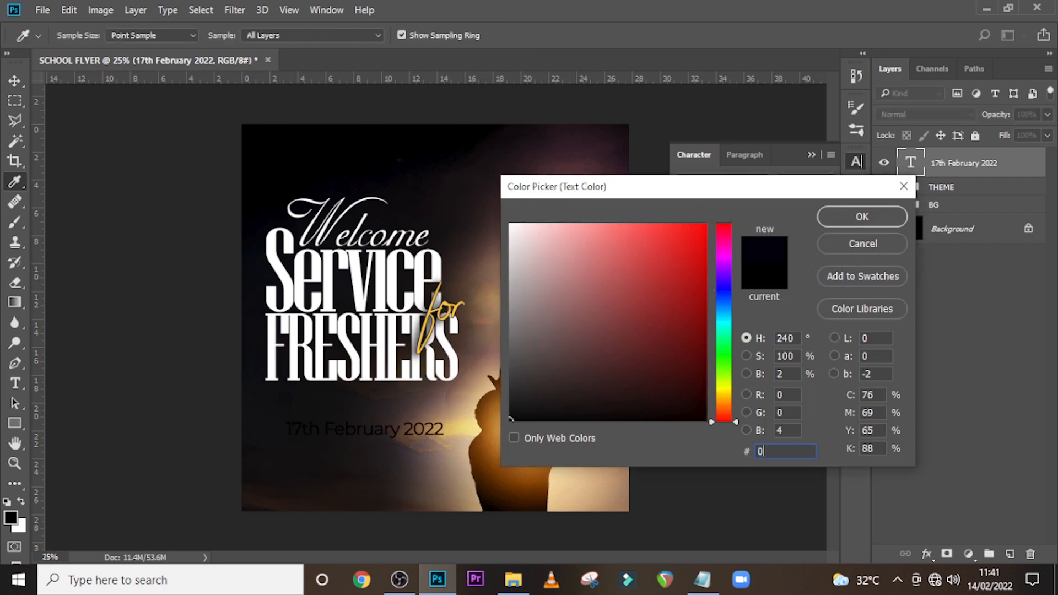
type("406")
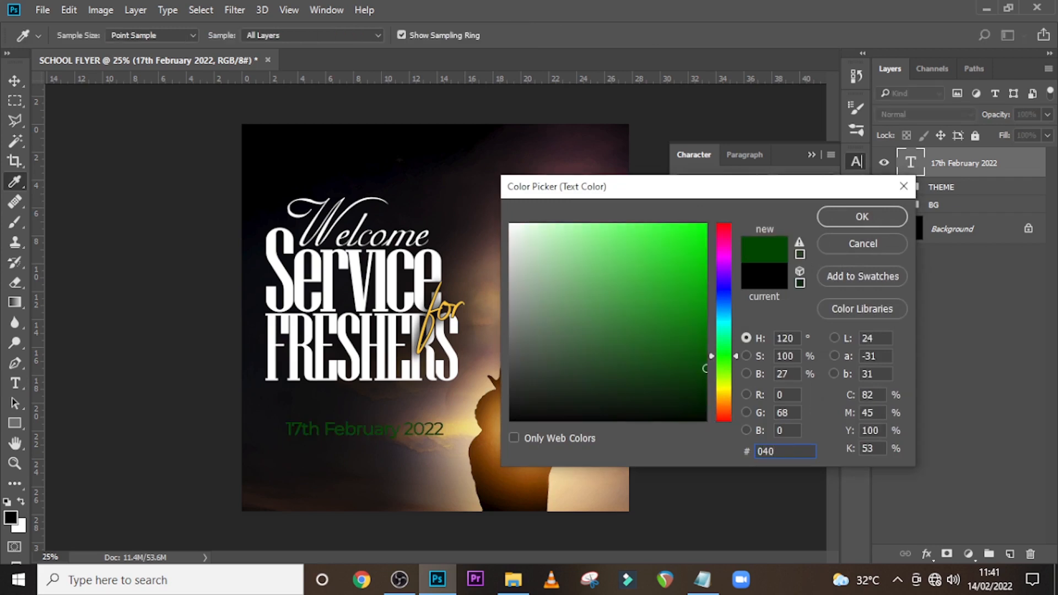
type("1B")
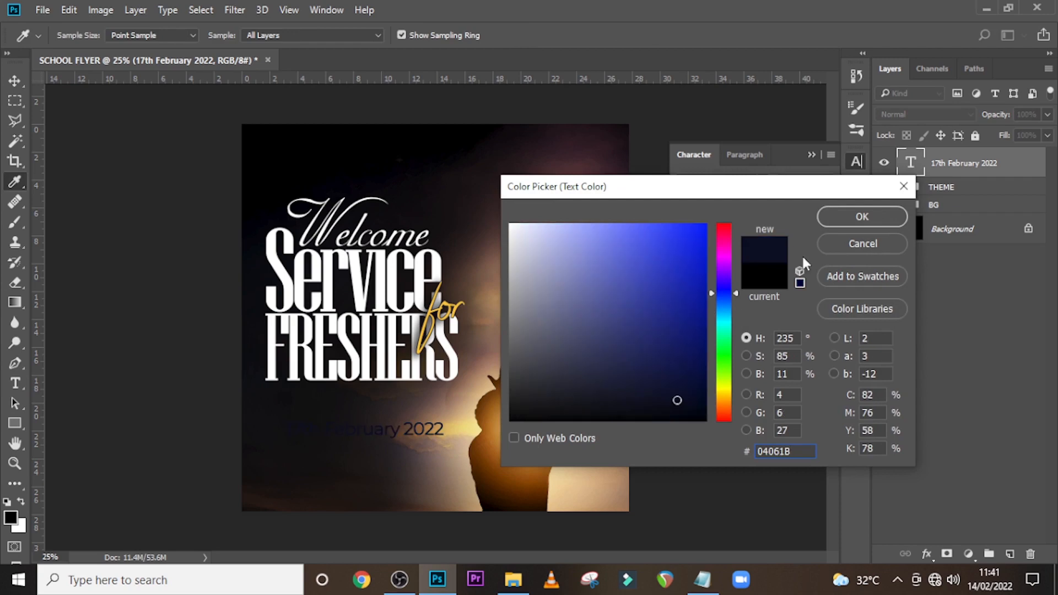
left_click(825, 216)
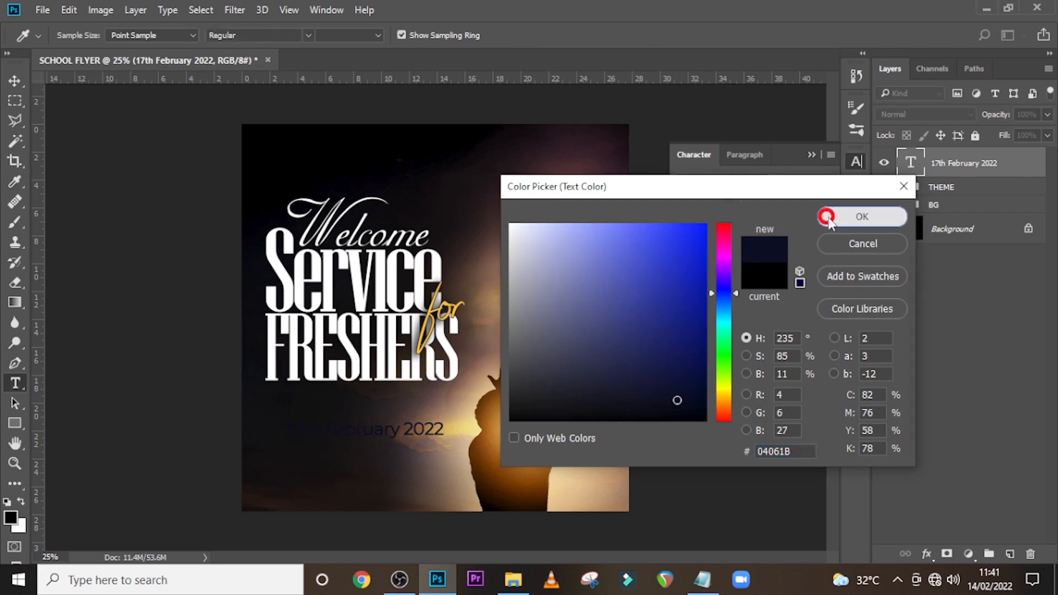
Show the guides and move the date text directly under FRESHERS, aligned with the title's left guide.
key("v")
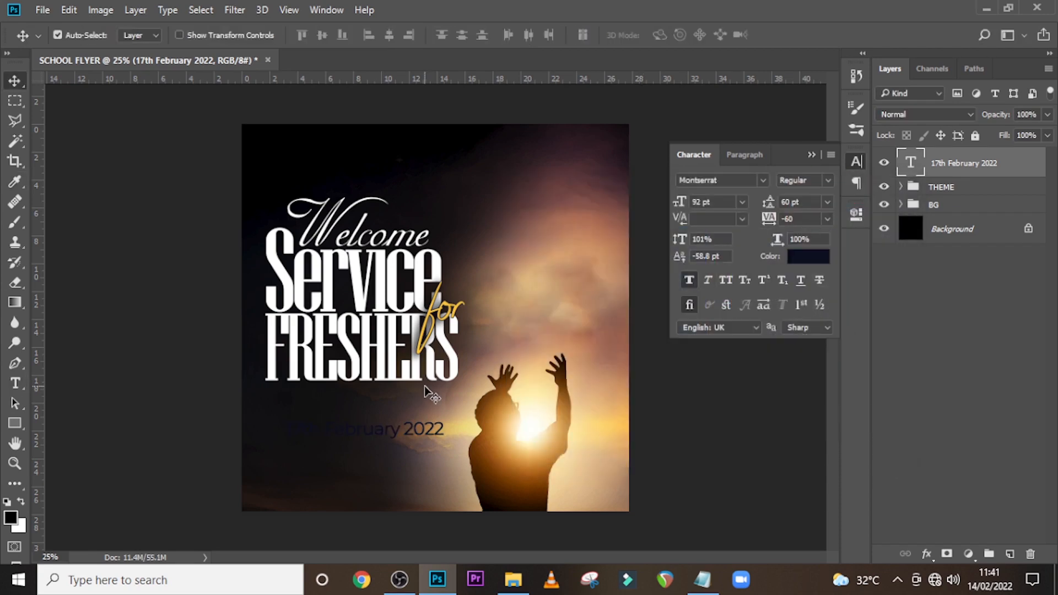
key("ctrl+semicolon")
left_click_drag(340, 417, 340, 407)
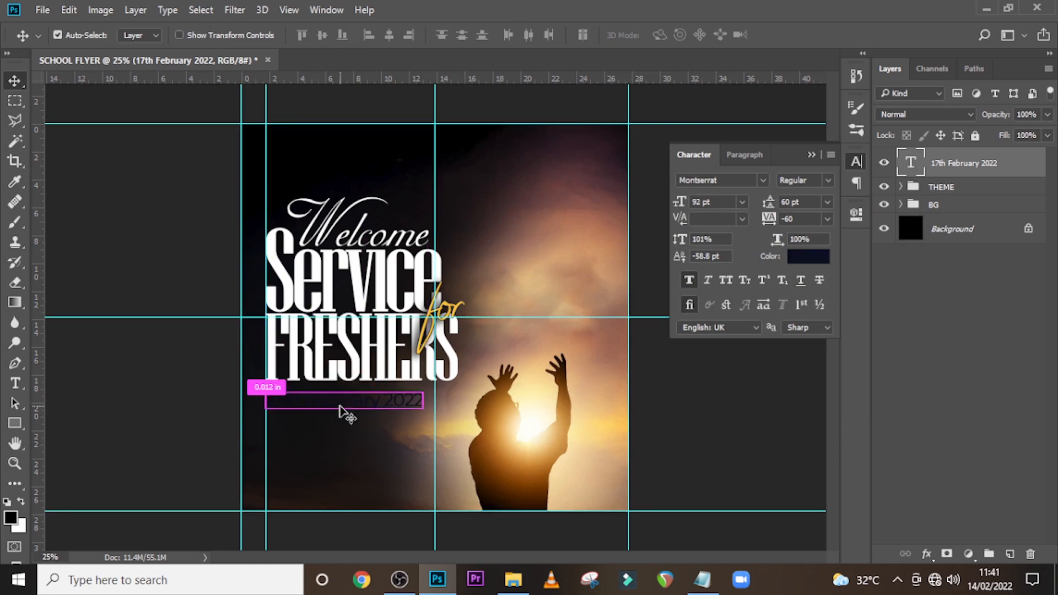
Draw a rectangle about 872 x 120 px around the date text and place its layer beneath the date layer.
key("ctrl+plus")
key("ctrl+plus")
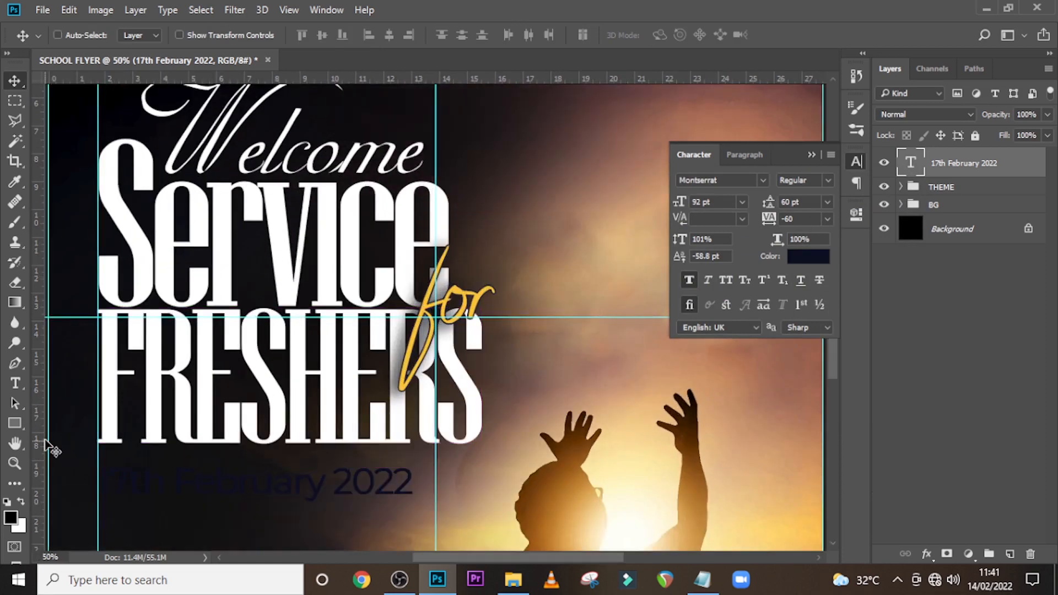
left_click(14, 423)
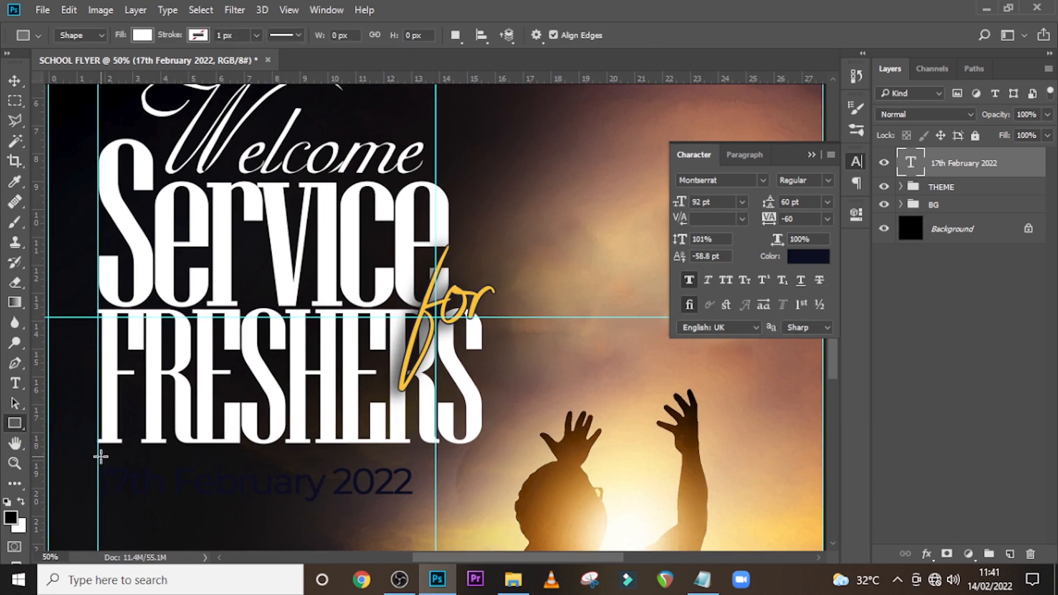
left_click_drag(98, 456, 438, 502)
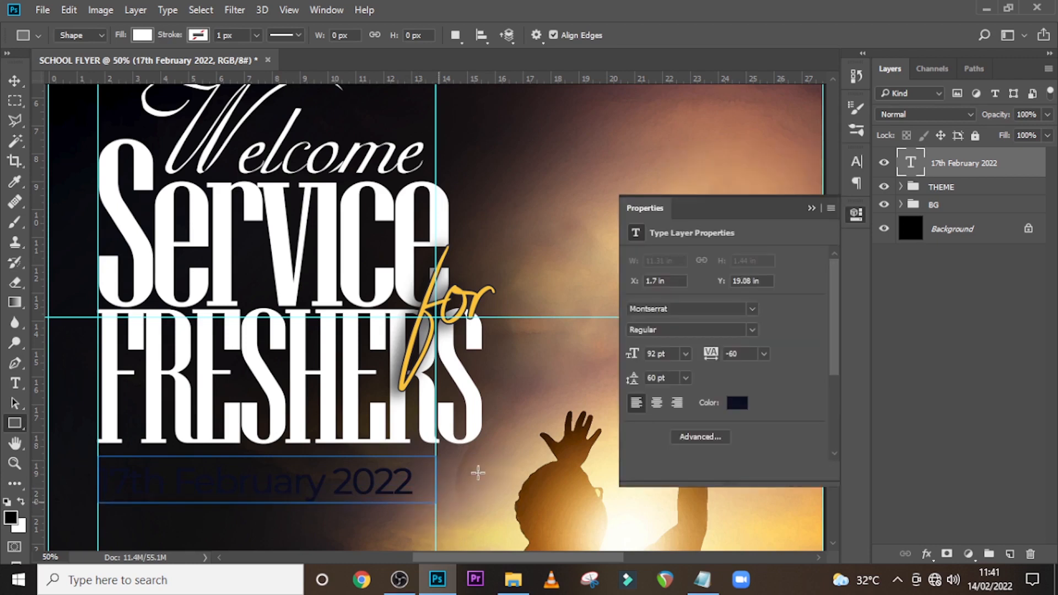
left_click_drag(937, 176, 937, 208)
Fill the rectangle behind the date with golden yellow F9C435.
double_click(913, 193)
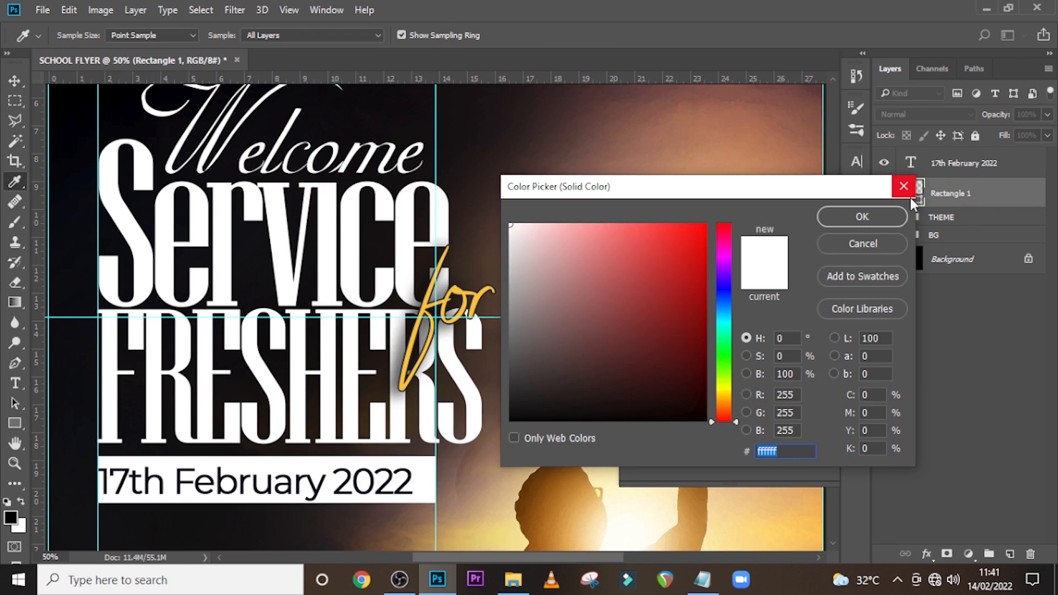
type("F9C")
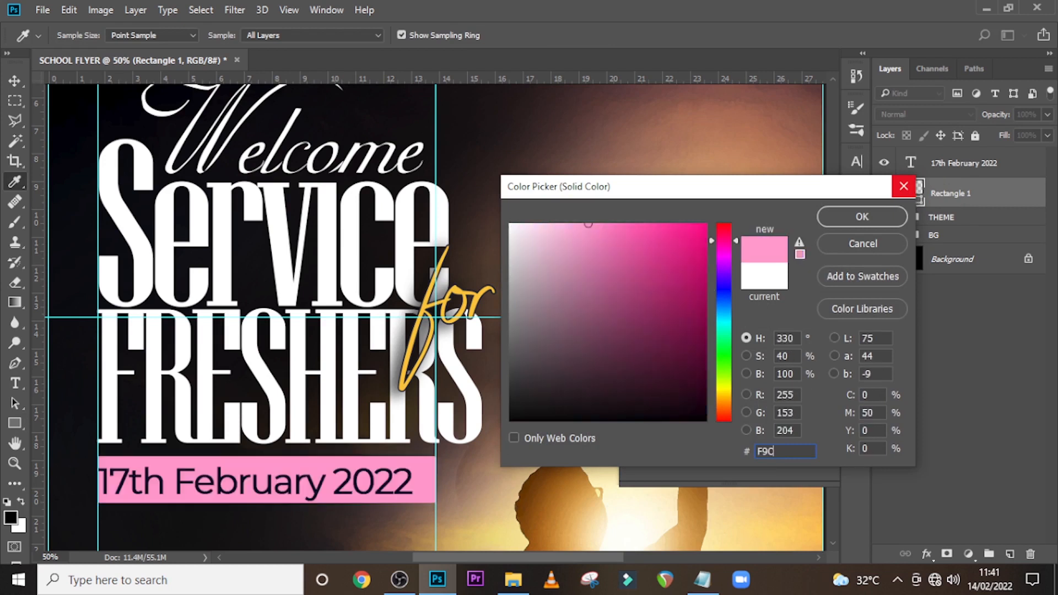
type("435")
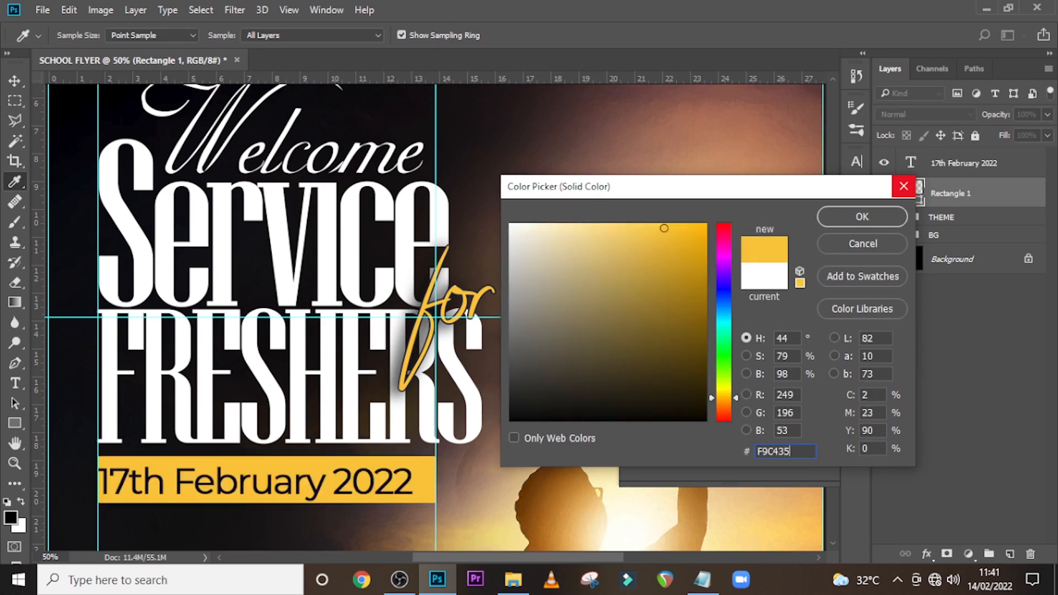
left_click(854, 216)
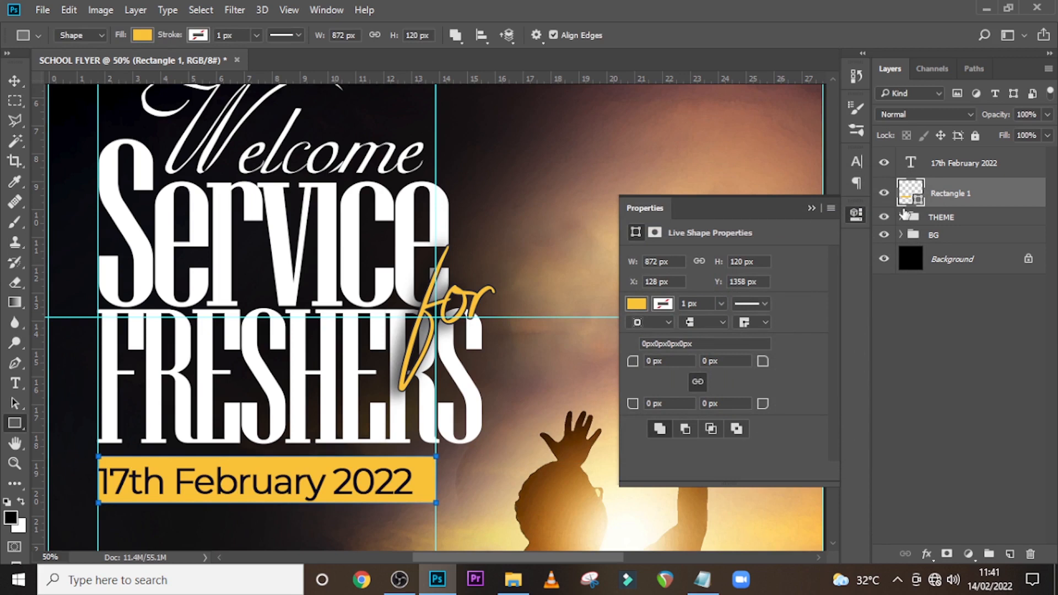
Nudge the yellow rectangle down to Y 1388 px to widen the gap below FRESHERS.
key("v")
key("shift+Down")
key("shift+Down")
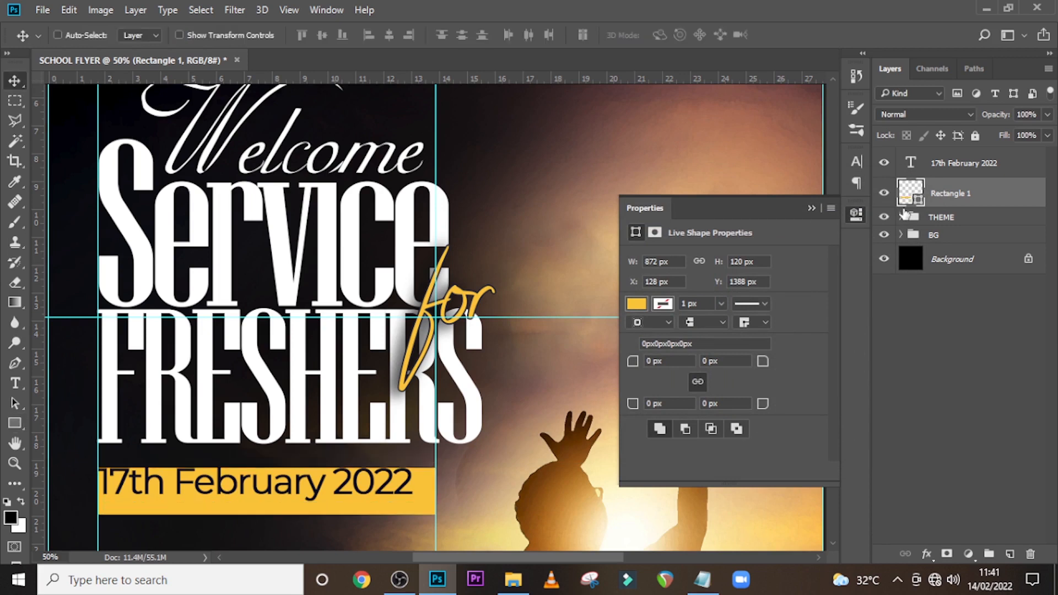
Nudge the date text right and down to X 2.06 in, Y 19.44 in so it sits centered in the yellow rectangle.
left_click(954, 157)
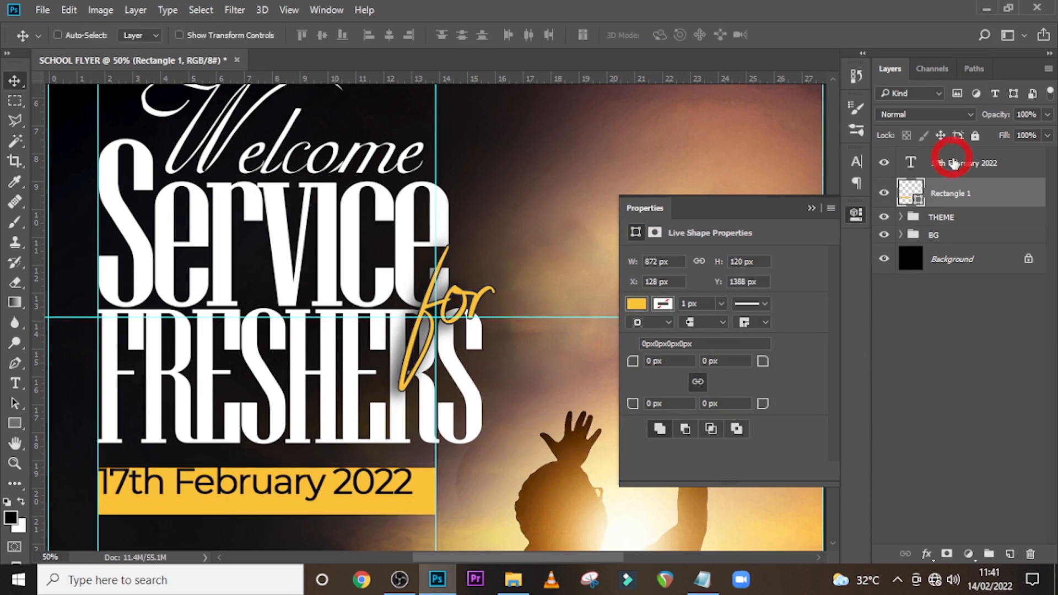
key("shift+Down")
key("shift+Down")
key("shift+Right")
key("shift+Right")
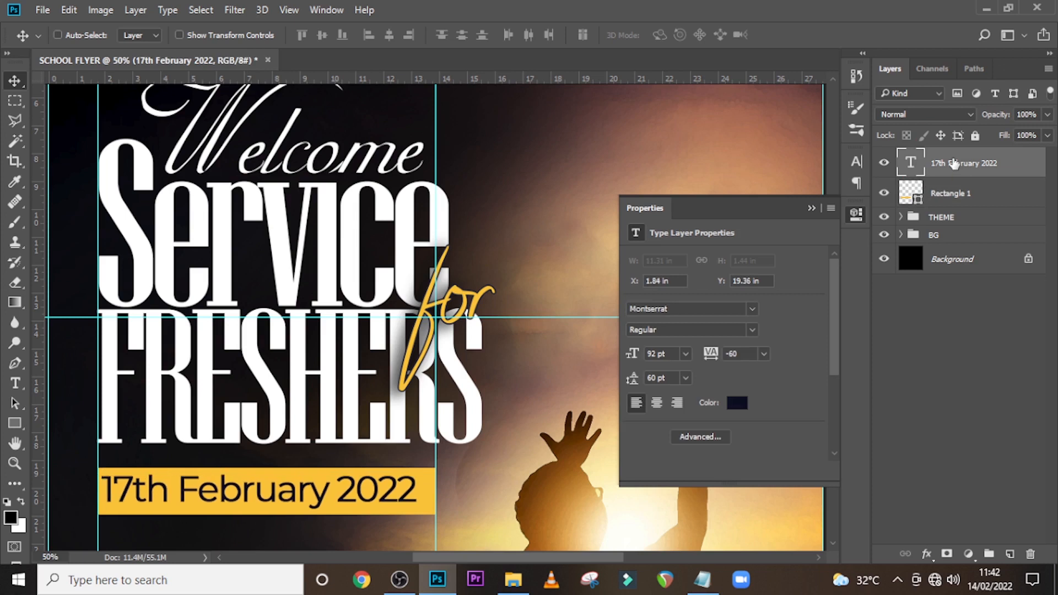
key("Right")
key("Right")
key("Down")
key("Down")
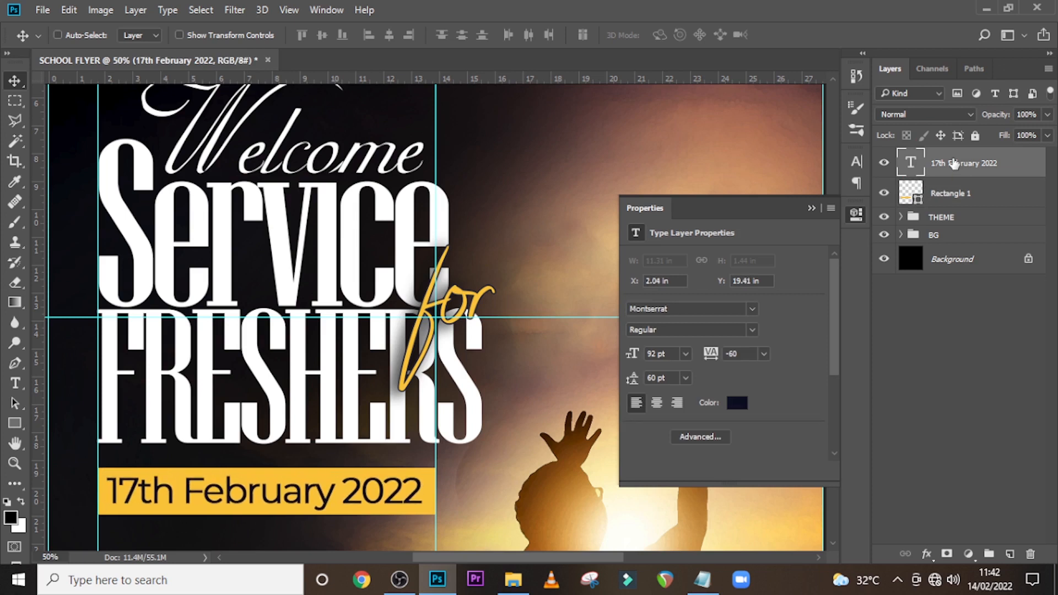
key("Right")
key("Right")
key("Down")
key("Down")
key("Down")
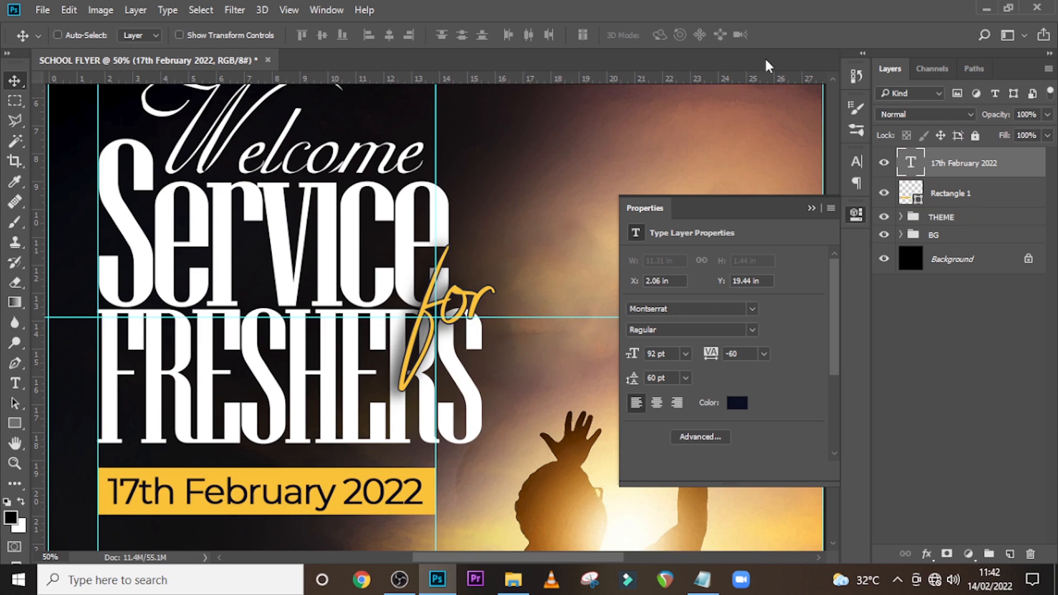
Copy "1:00PM SHARP" from the Notepad notes and add it as a new text line below the date rectangle.
scroll(447, 259, "down", 1)
scroll(447, 259, "down", 5)
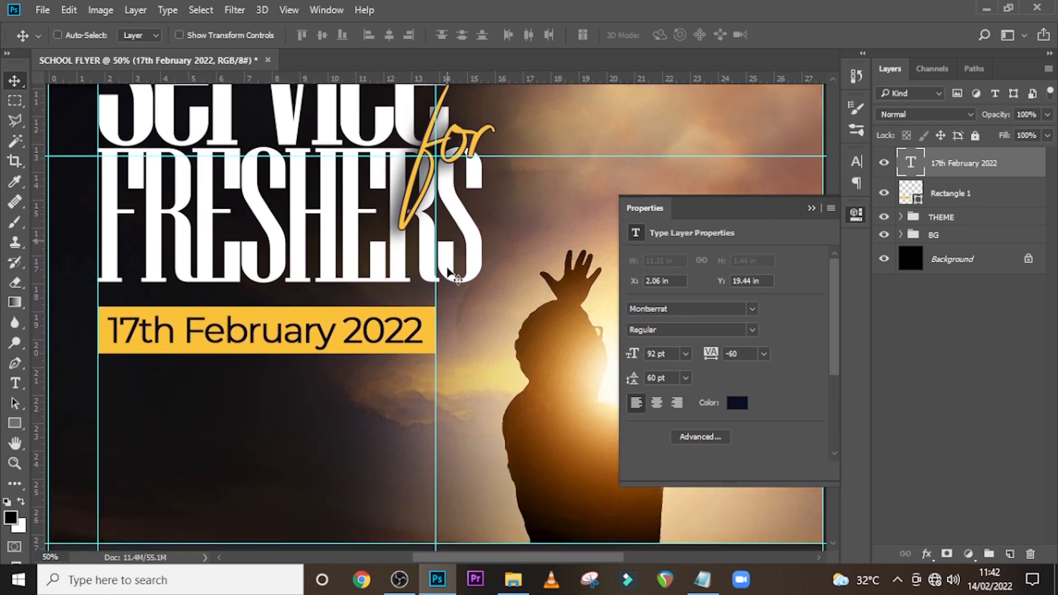
key("t")
left_click(121, 358)
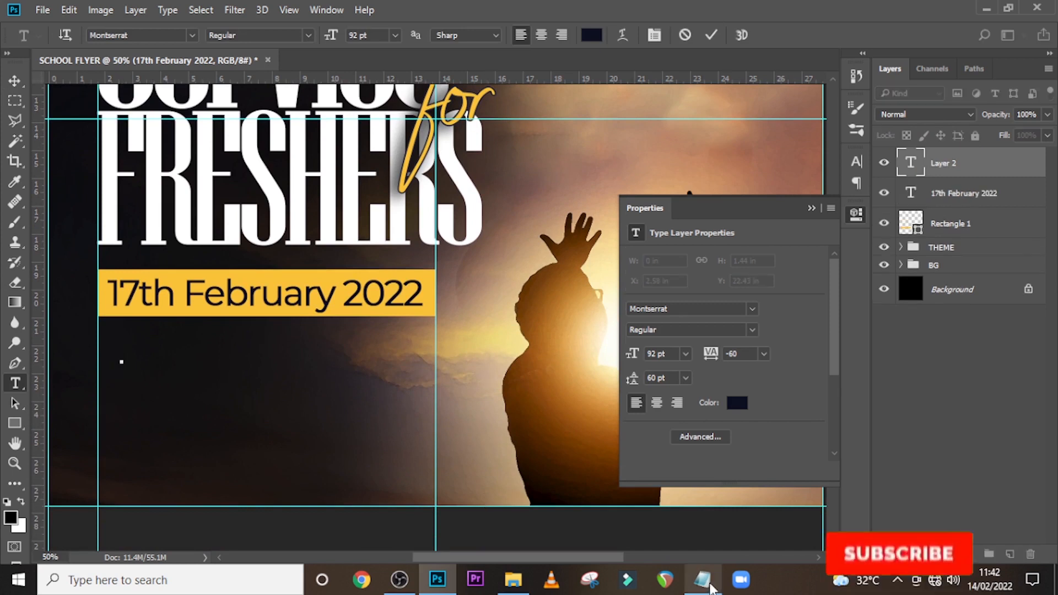
left_click(701, 579)
left_click(512, 370)
left_click_drag(511, 371, 411, 370)
key("ctrl+c")
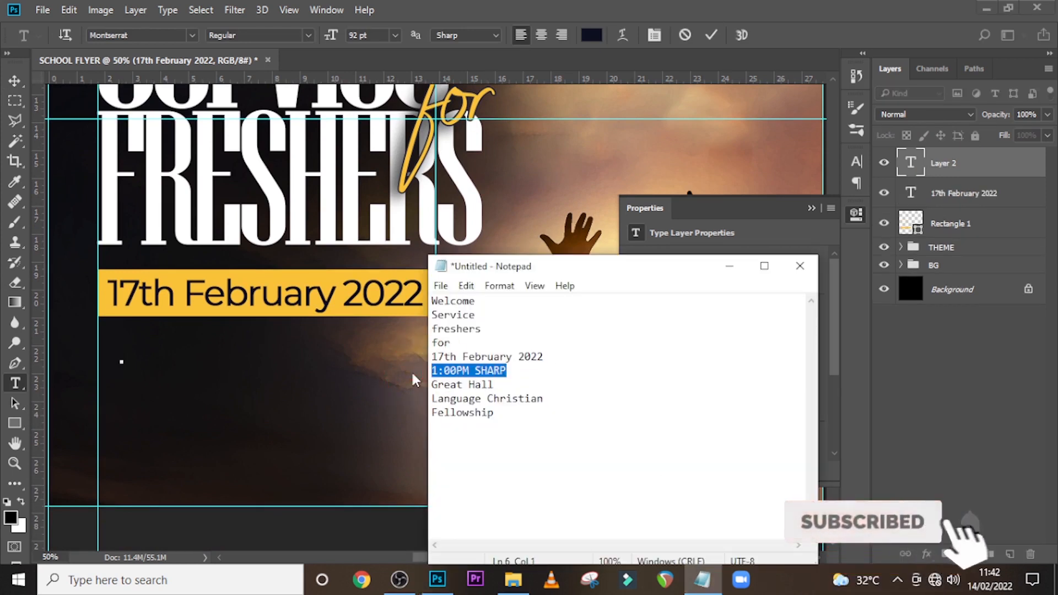
left_click(476, 6)
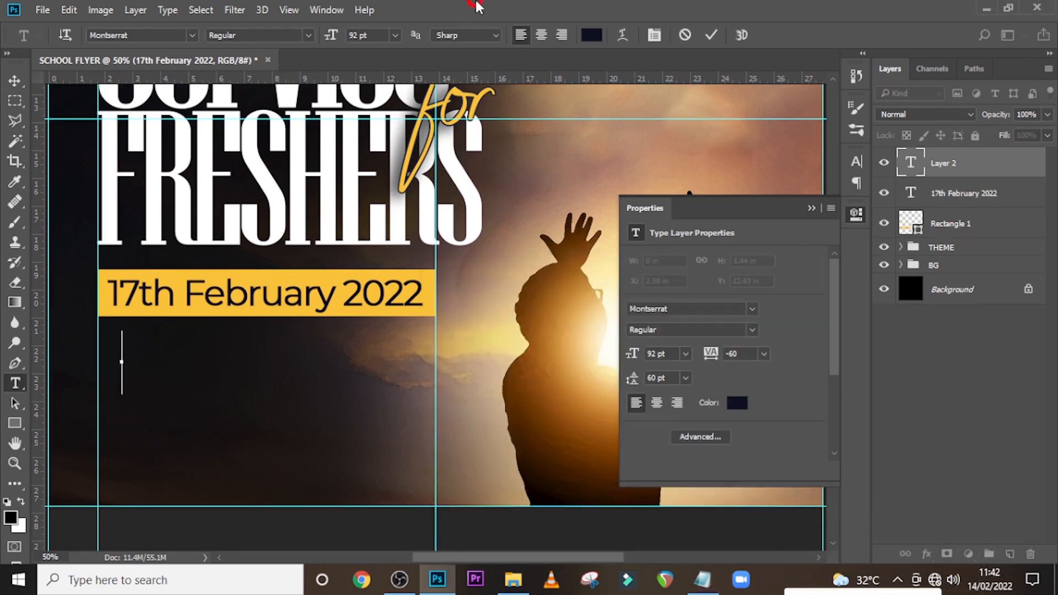
key("ctrl+v")
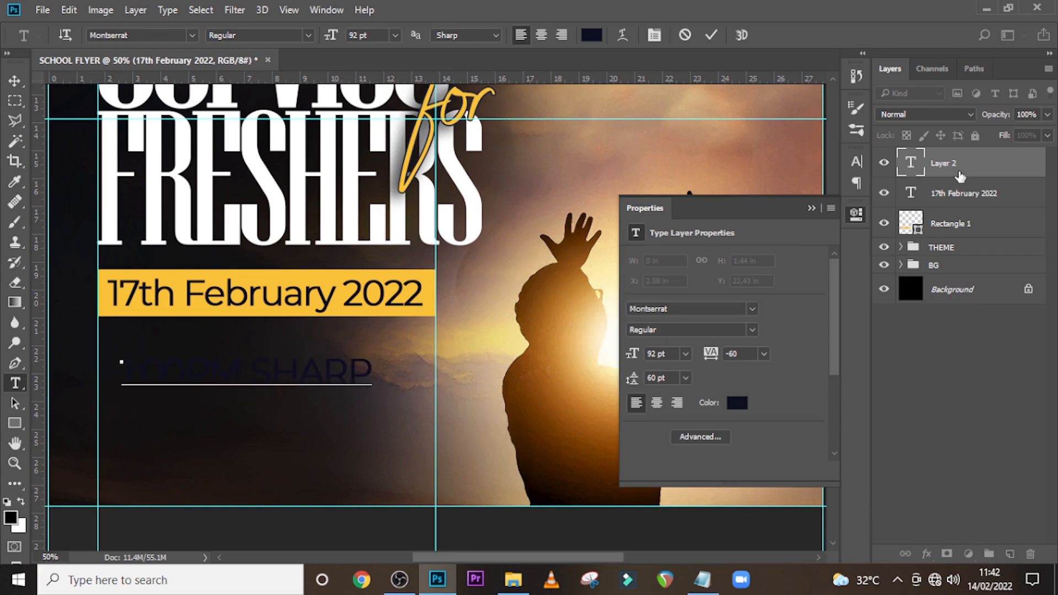
left_click(958, 170)
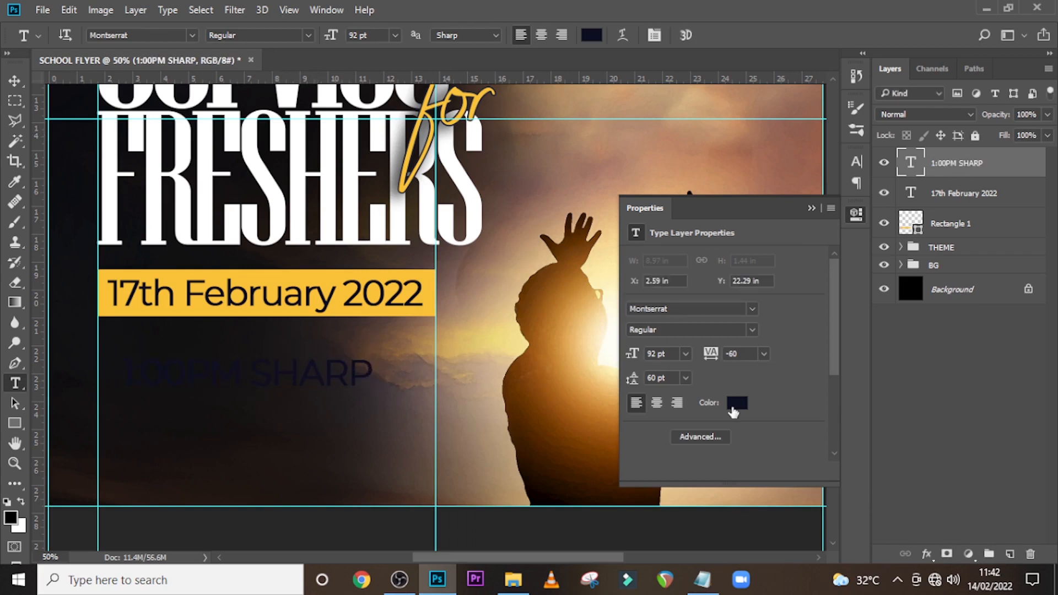
Recolor the "1:00PM SHARP" text white (FFFFFF), sampled from the FRESHERS lettering.
left_click(735, 403)
left_click(455, 182)
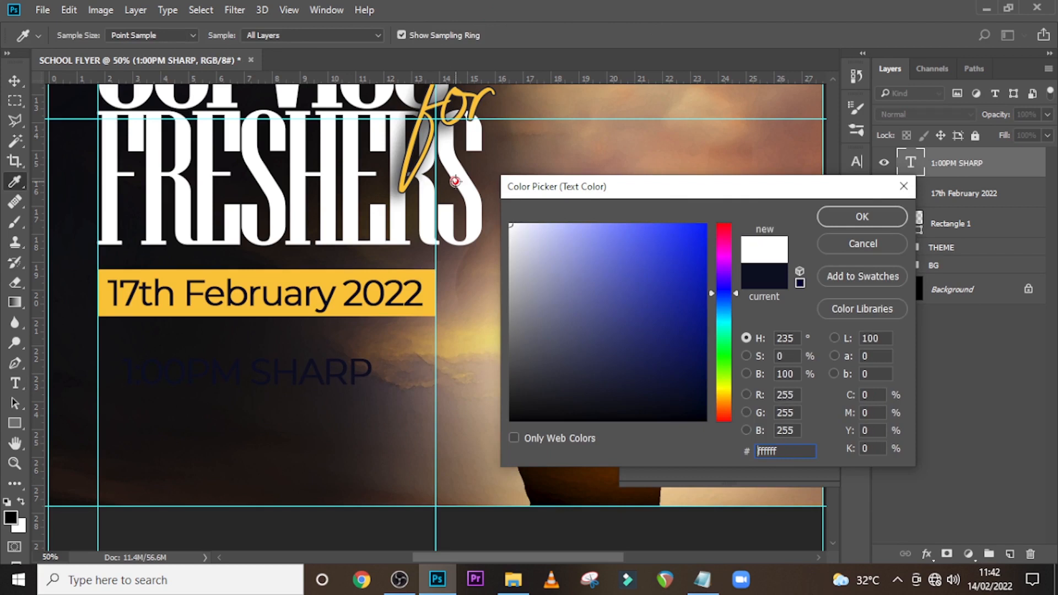
key("Return")
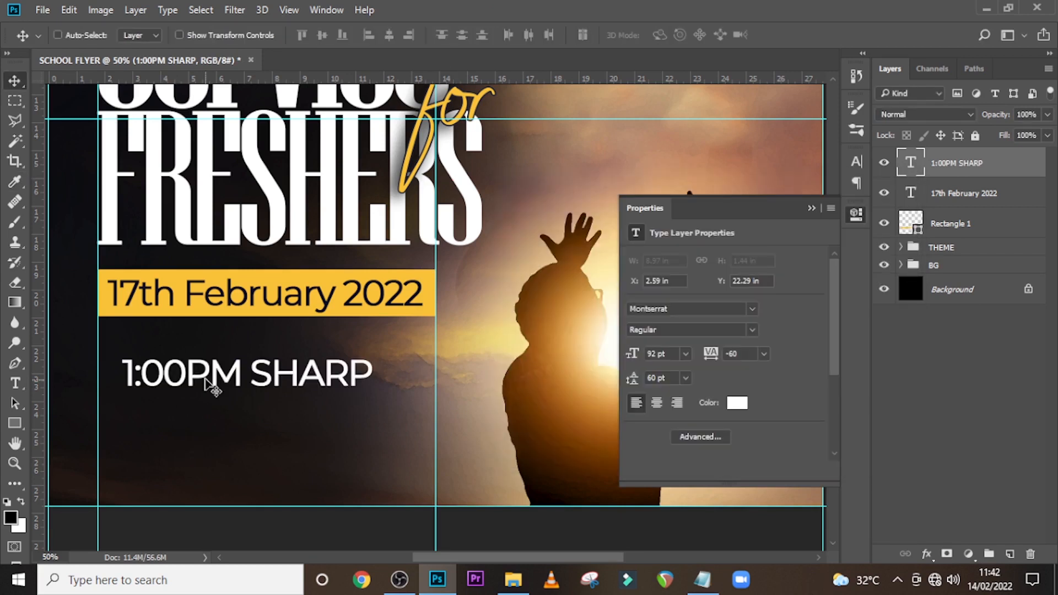
Move the time text close below the yellow rectangle, aligned to its edge guide at X 1.73 in, Y 21.37 in.
left_click_drag(211, 385, 185, 353)
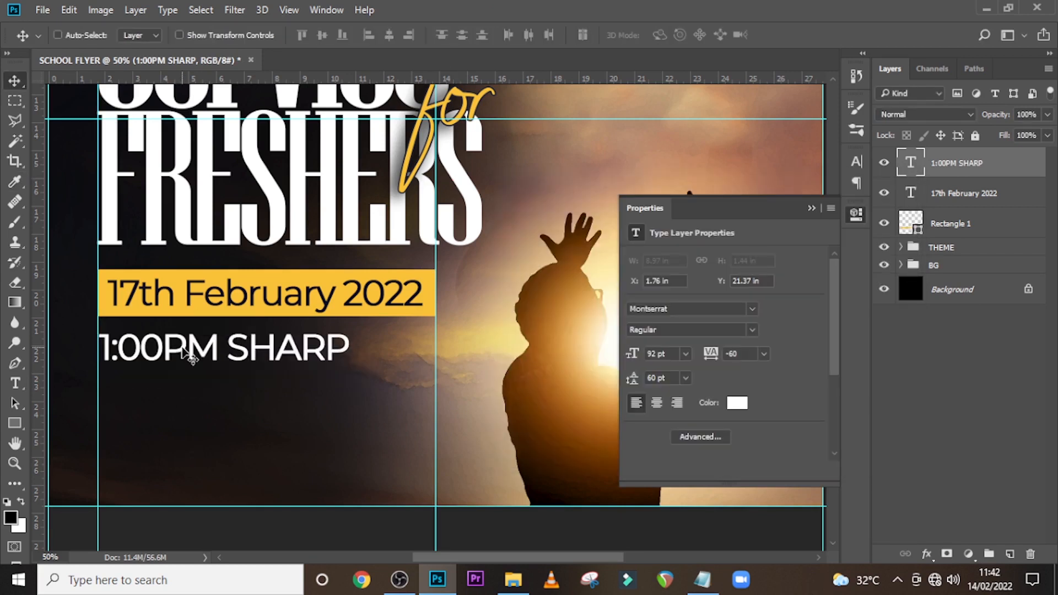
key("shift+Left")
key("shift+Down")
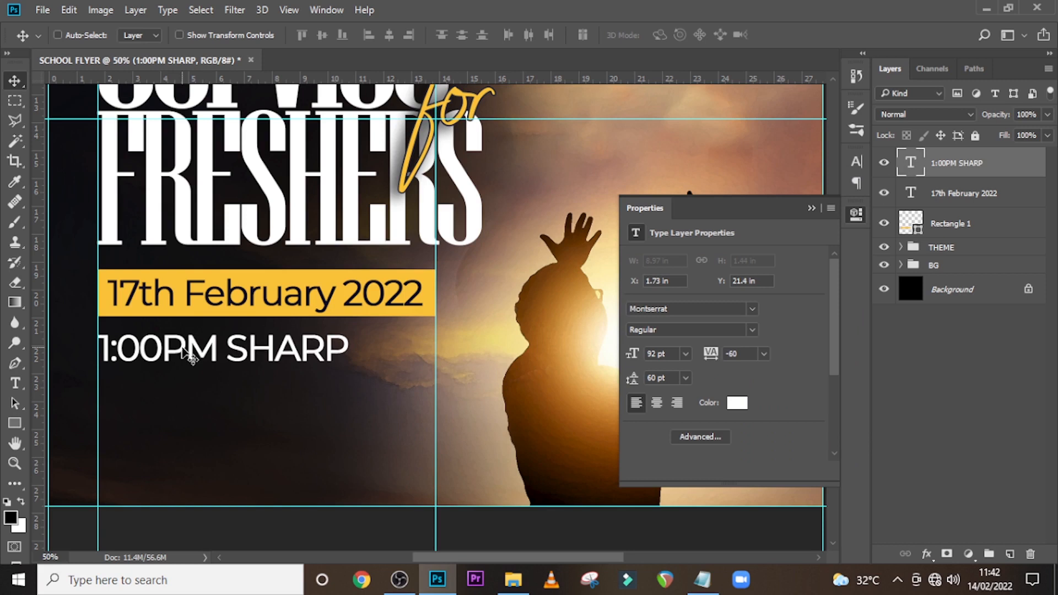
key("shift+Up")
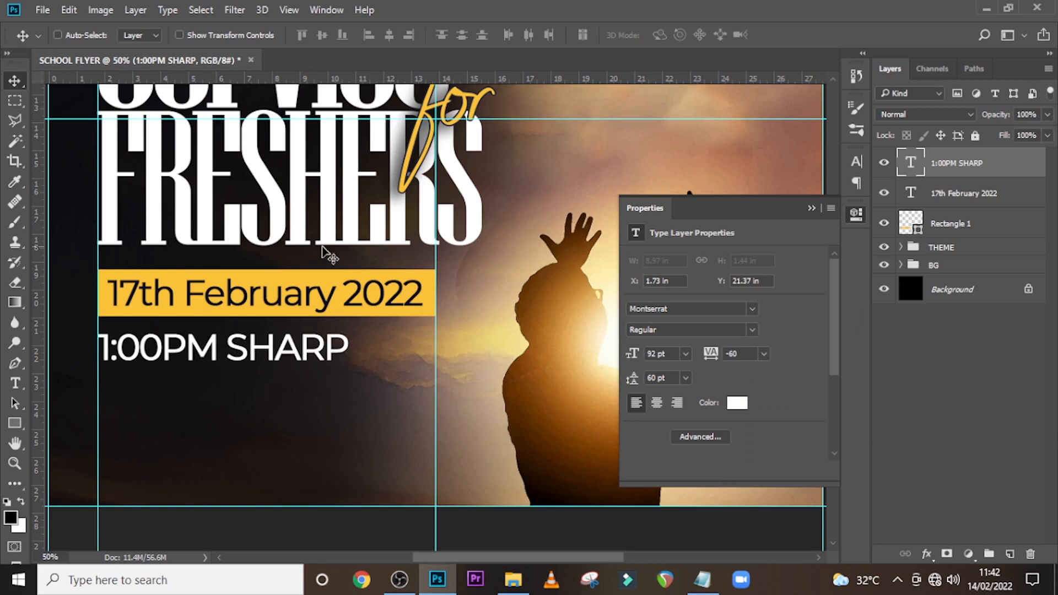
Color only the "1:00PM" part of the time text golden yellow F9C435, sampled from the date rectangle.
left_click(856, 162)
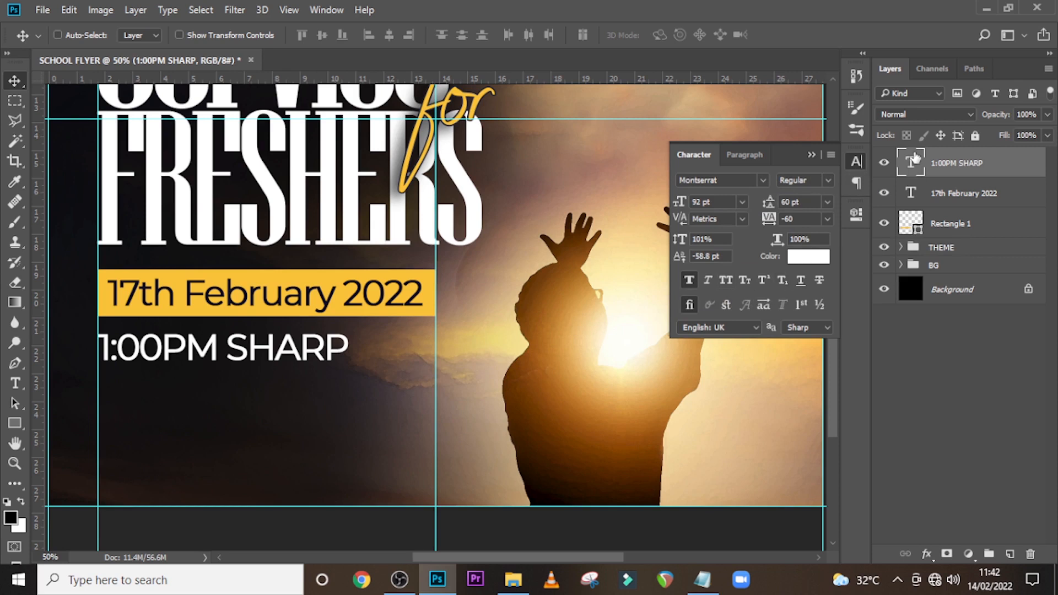
double_click(911, 163)
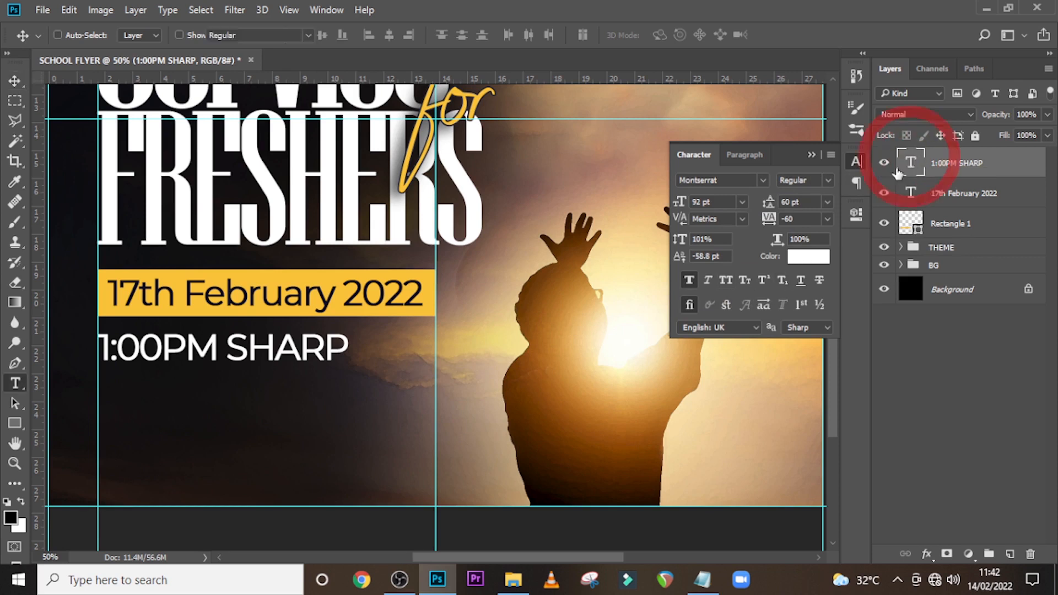
left_click_drag(214, 348, 95, 346)
left_click(807, 257)
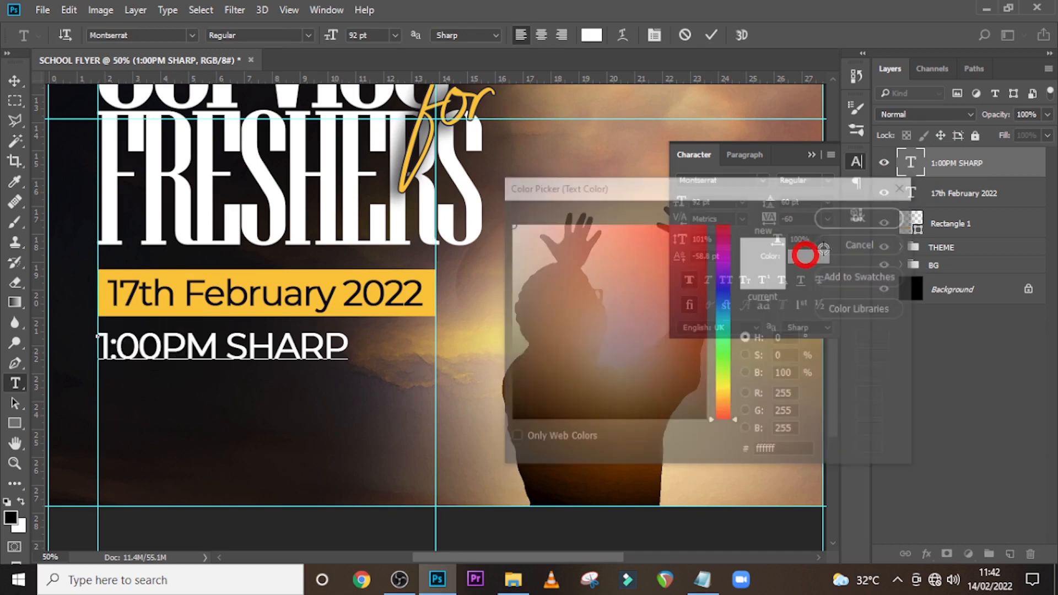
left_click(330, 273)
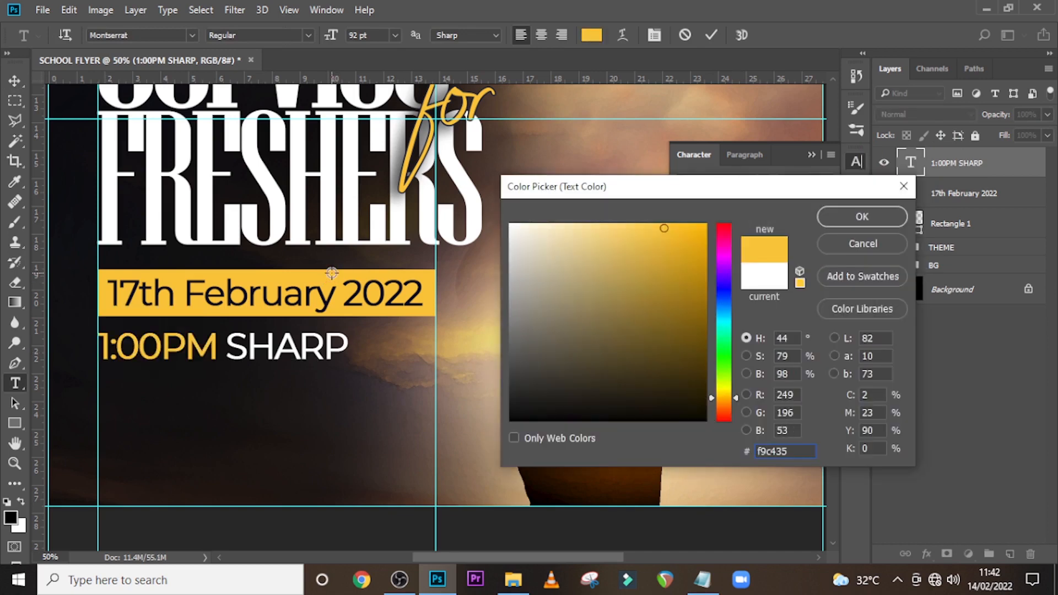
left_click(842, 214)
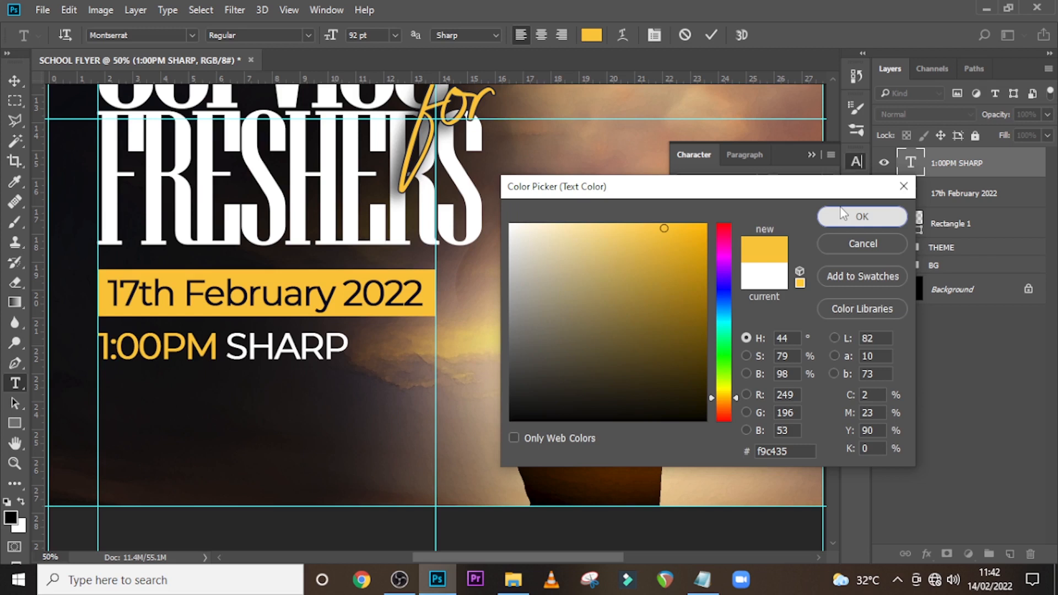
Set the word "SHARP" in the time text to the Montserrat Light weight.
left_click_drag(226, 346, 347, 352)
left_click(827, 180)
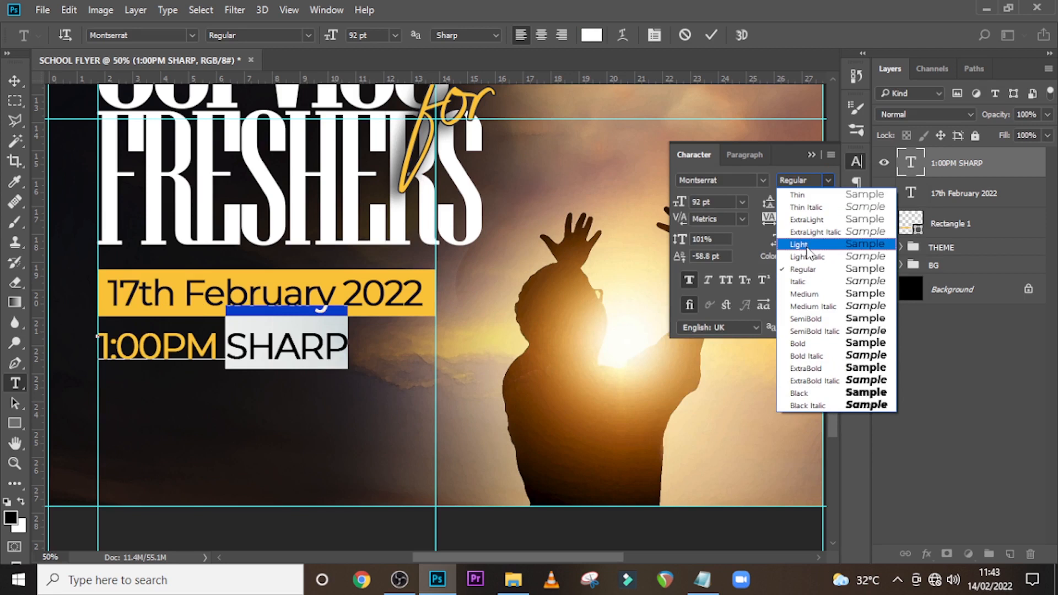
left_click(799, 244)
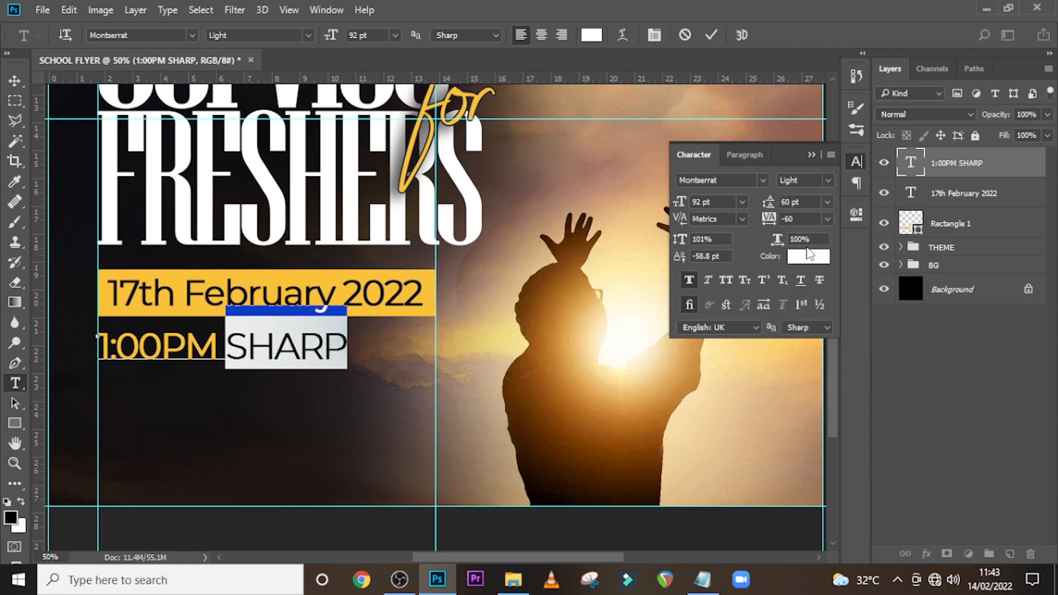
left_click(958, 170)
key("v")
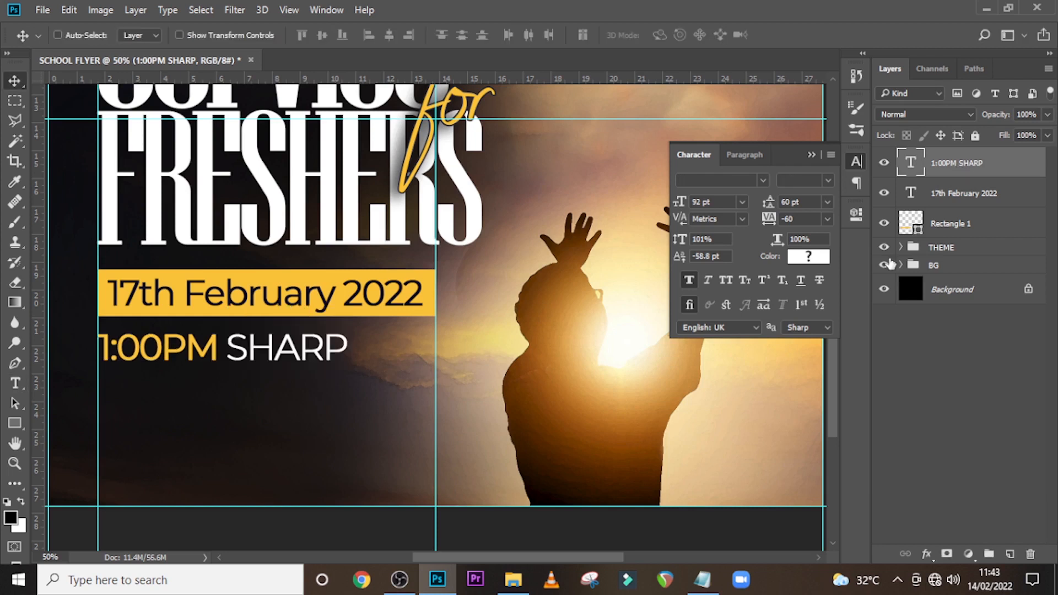
Duplicate the time text about 2.69 in straight down and replace the copy's wording with "Great Hall" from the Notepad notes.
key("ctrl+j")
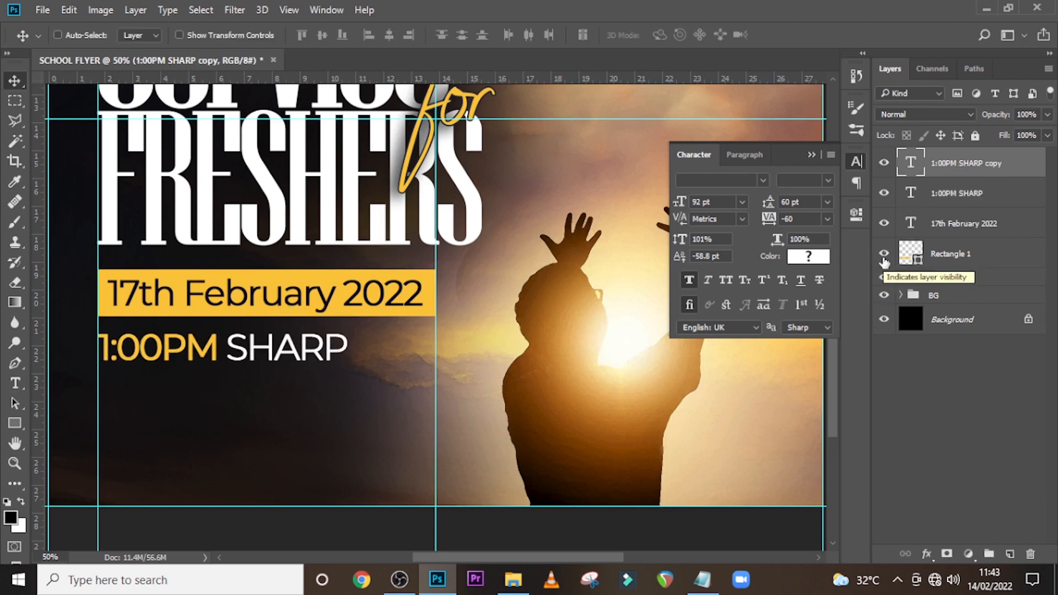
left_click_drag(220, 346, 219, 422)
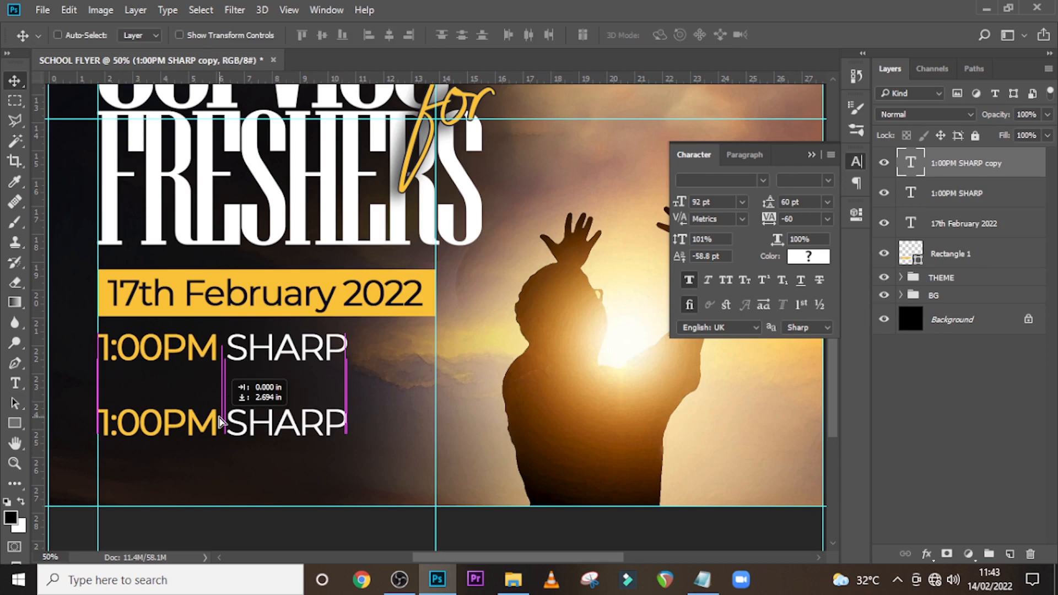
left_click(703, 579)
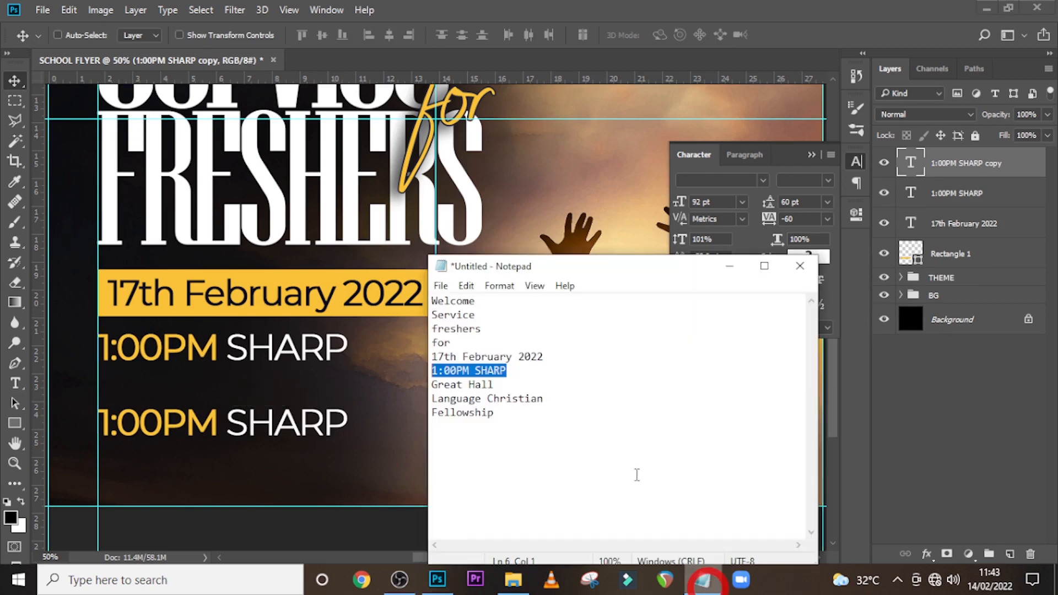
left_click_drag(494, 385, 431, 385)
key("ctrl+c")
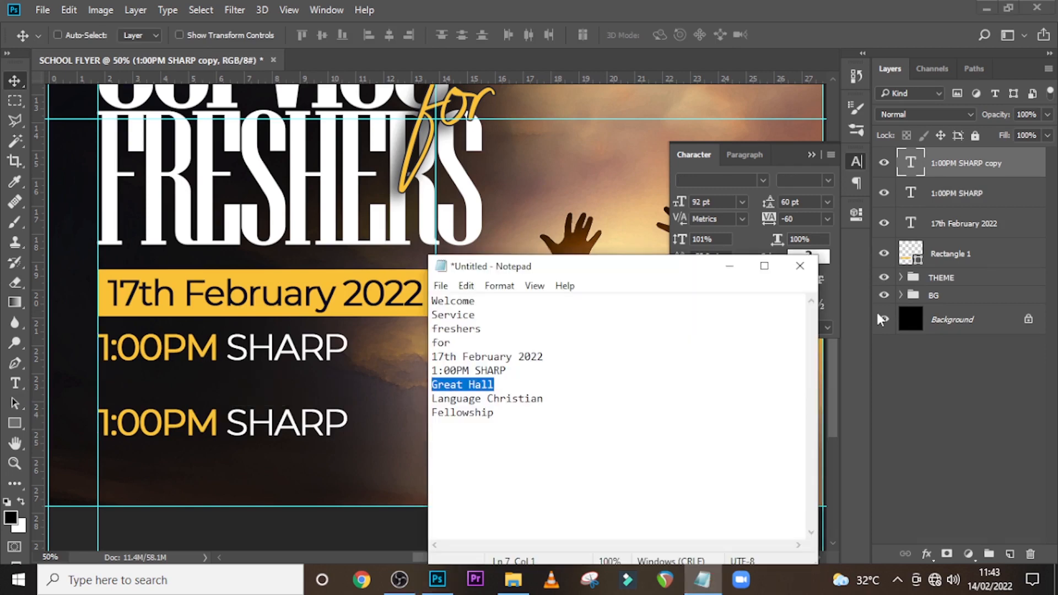
left_click(911, 169)
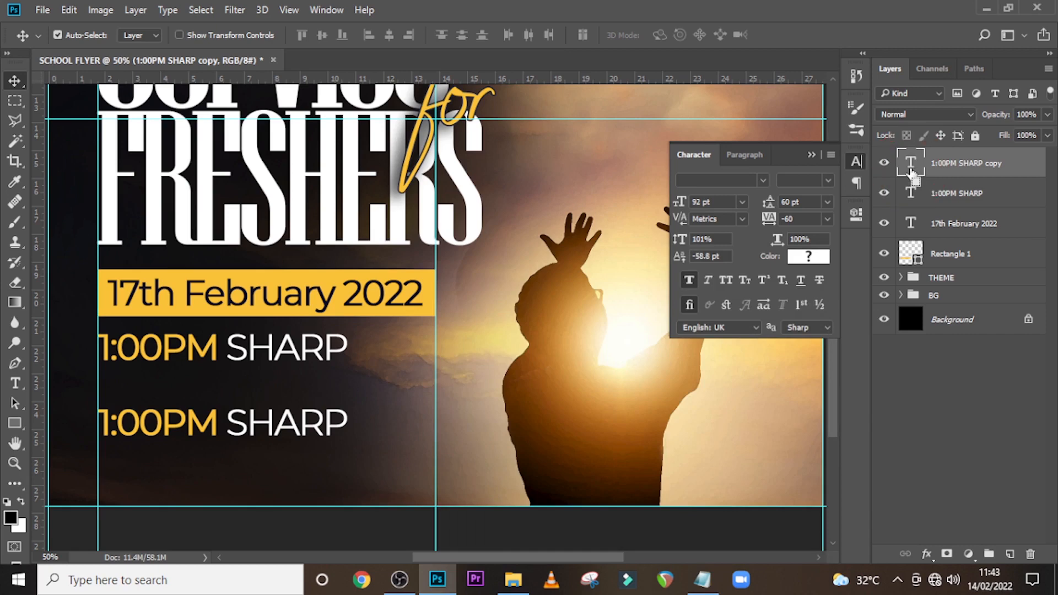
double_click(910, 164)
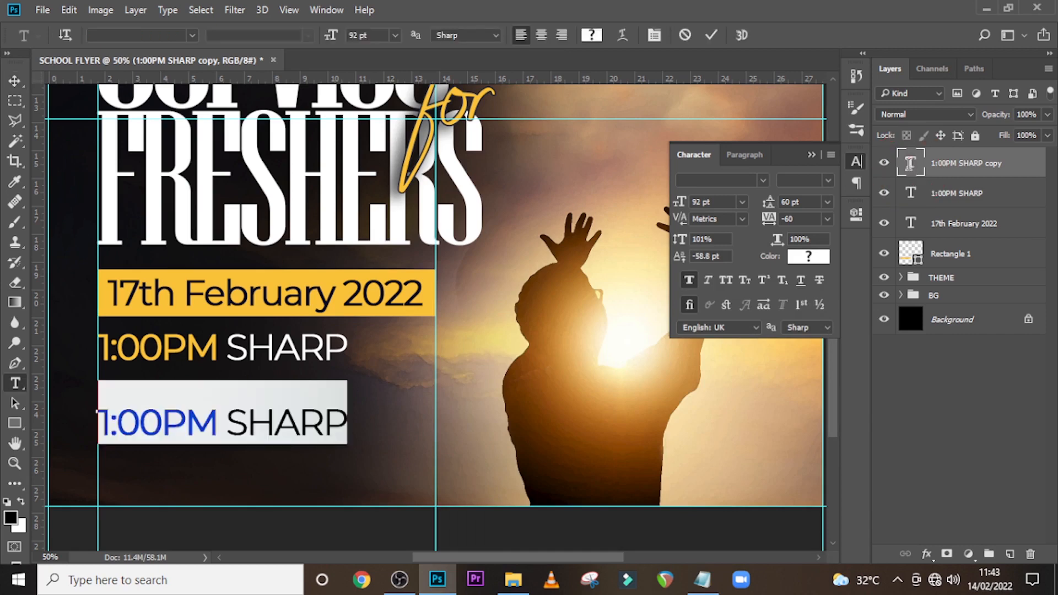
key("ctrl+v")
key("ctrl+Return")
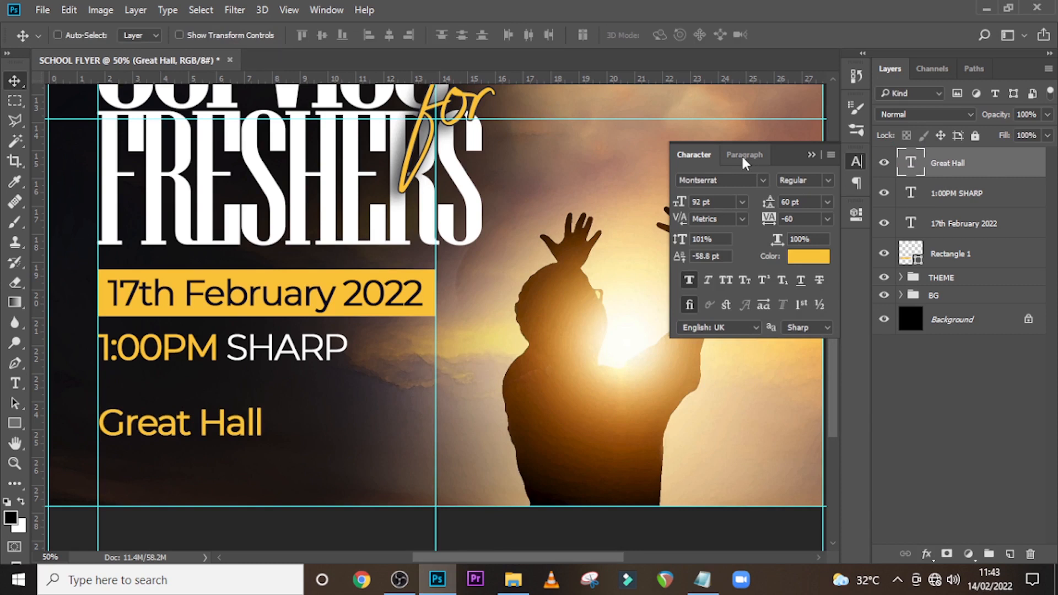
Set the "Great Hall" text to a size of 63 pt and a tracking of 0.
left_click(710, 200)
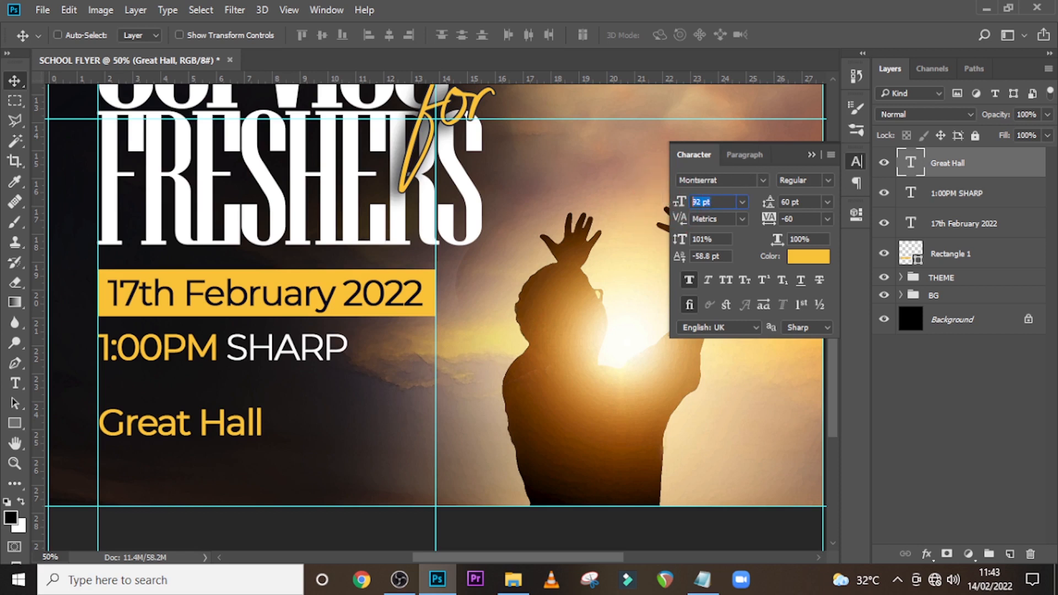
type("63")
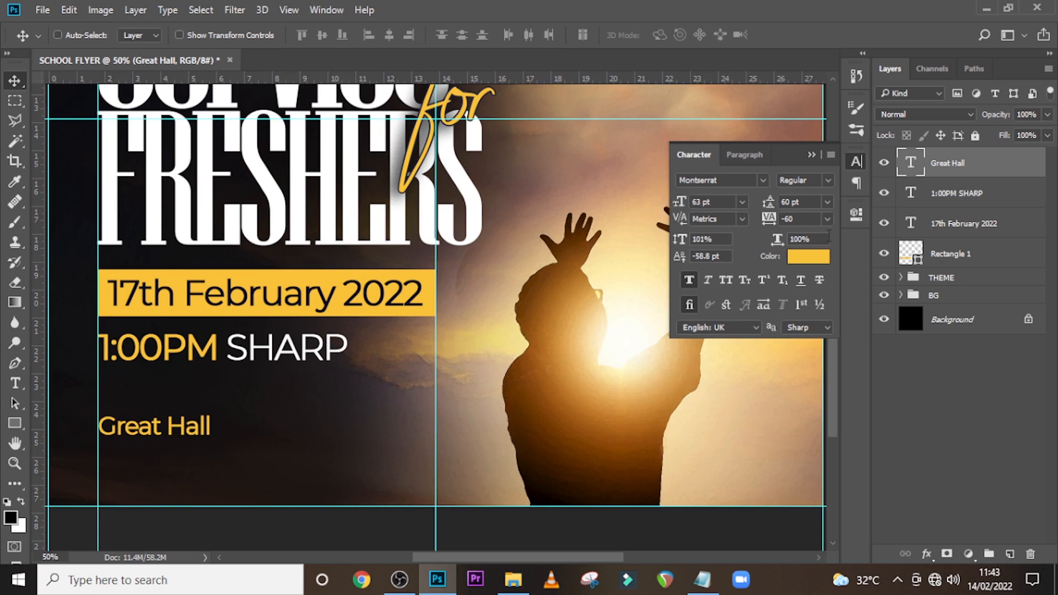
left_click(768, 220)
type("0")
key("Return")
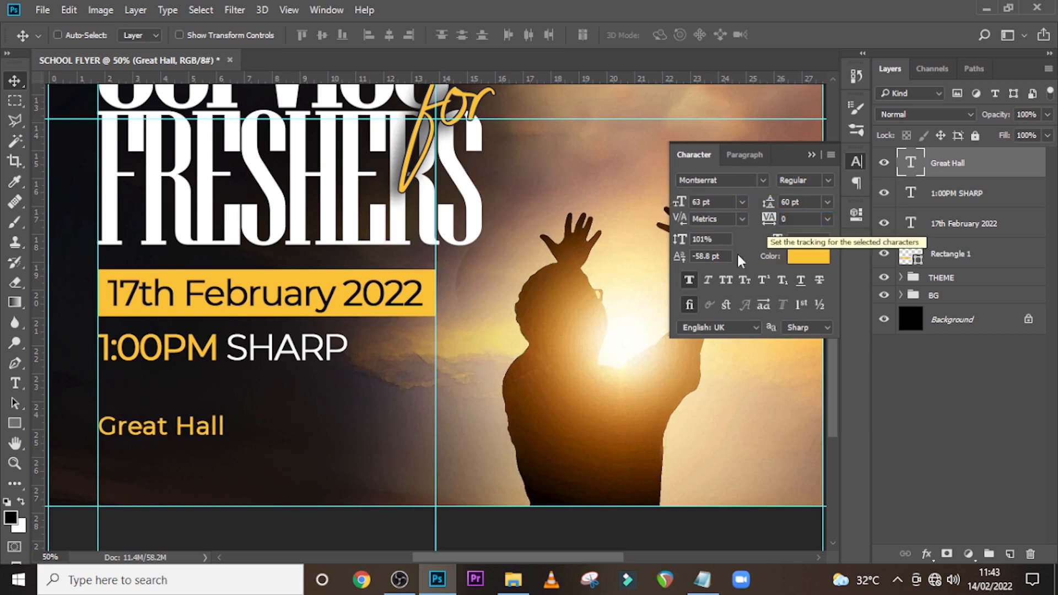
Recolor "Great Hall" white (ffffff) and move it closer below the time text, indented to leave room for an icon.
left_click(808, 257)
type("ffffff")
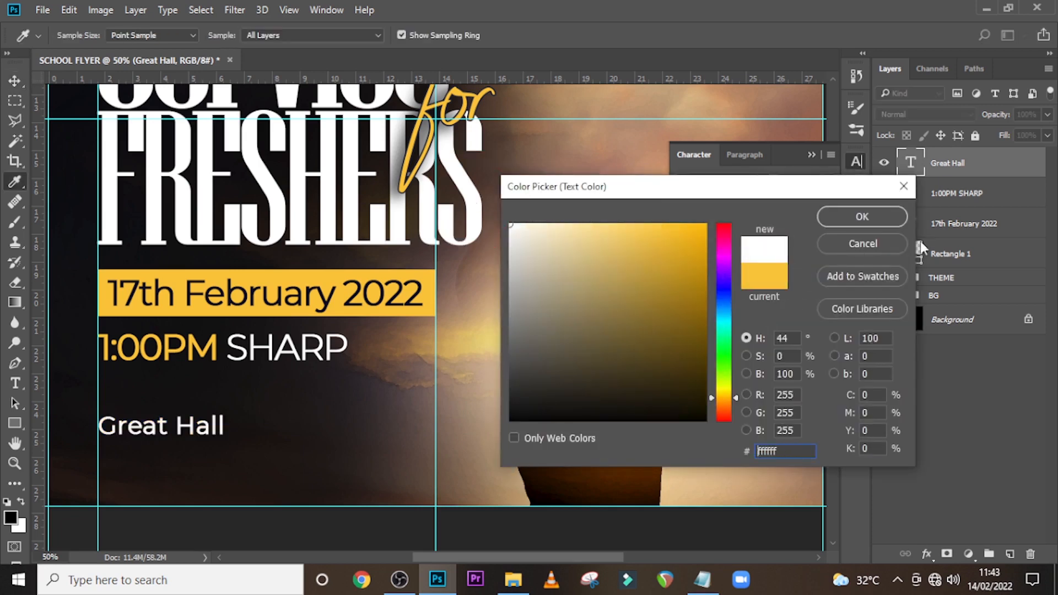
left_click(838, 221)
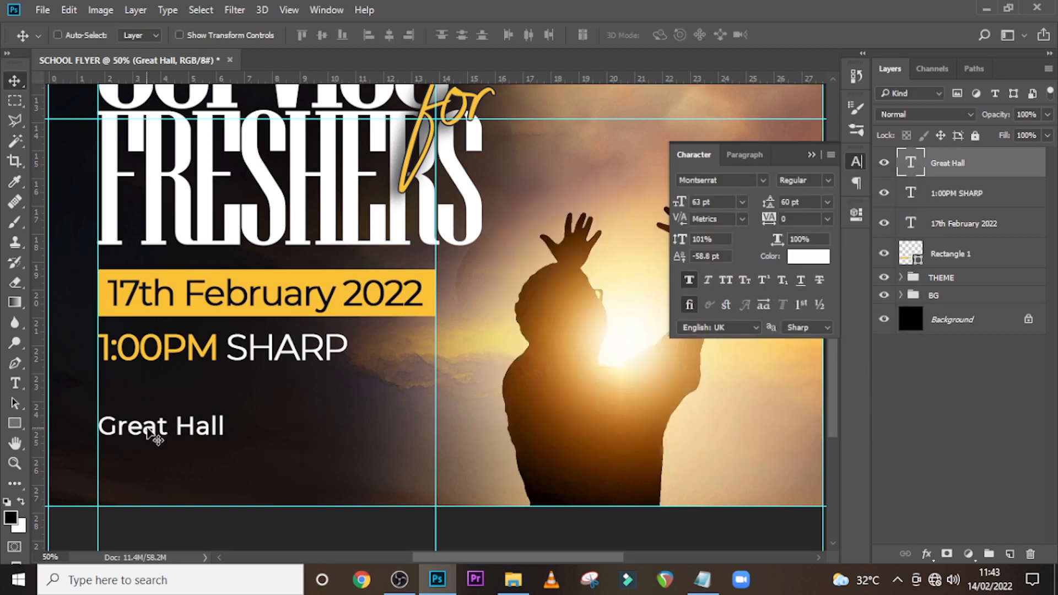
left_click_drag(154, 432, 165, 402)
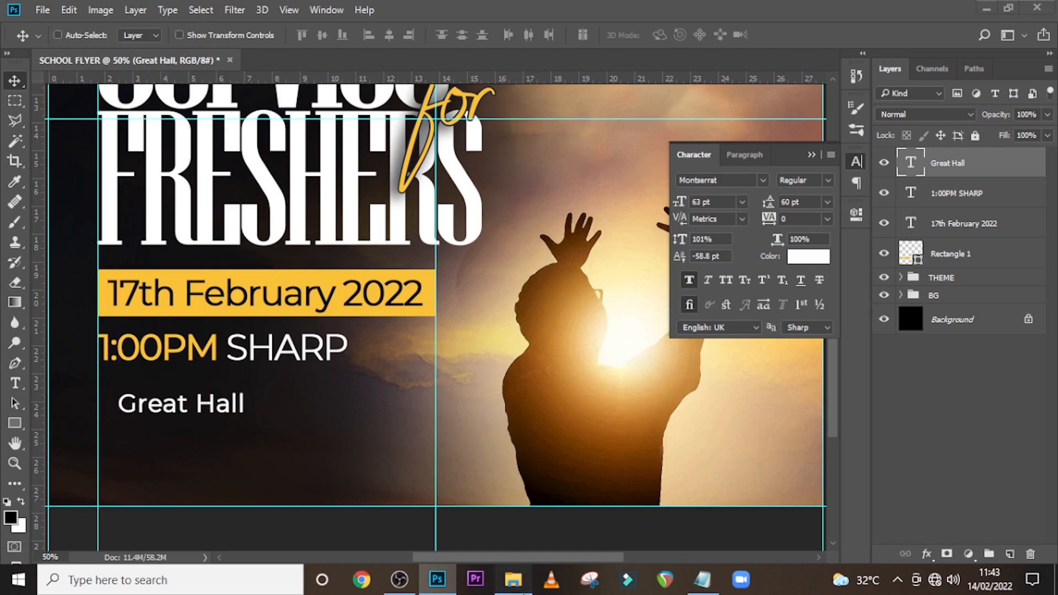
Place the location pin image from File Explorer directly before "Great Hall", on the edge guide.
left_click(513, 580)
left_click_drag(230, 196, 92, 406)
key("Return")
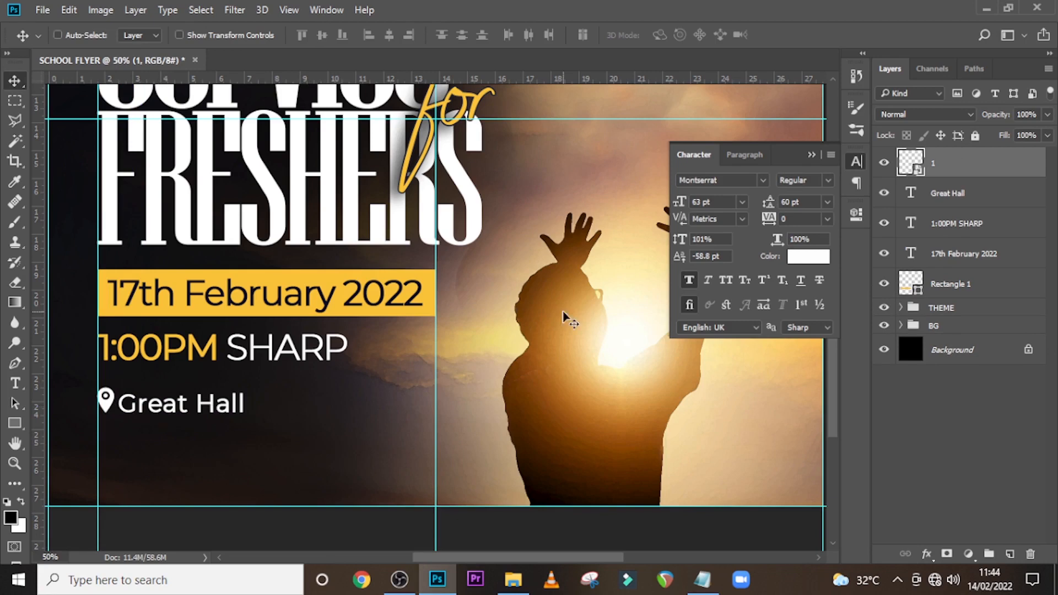
Give the location pin a Color Overlay in the yellow f9c435 sampled from the date banner.
double_click(1024, 176)
left_click(246, 284)
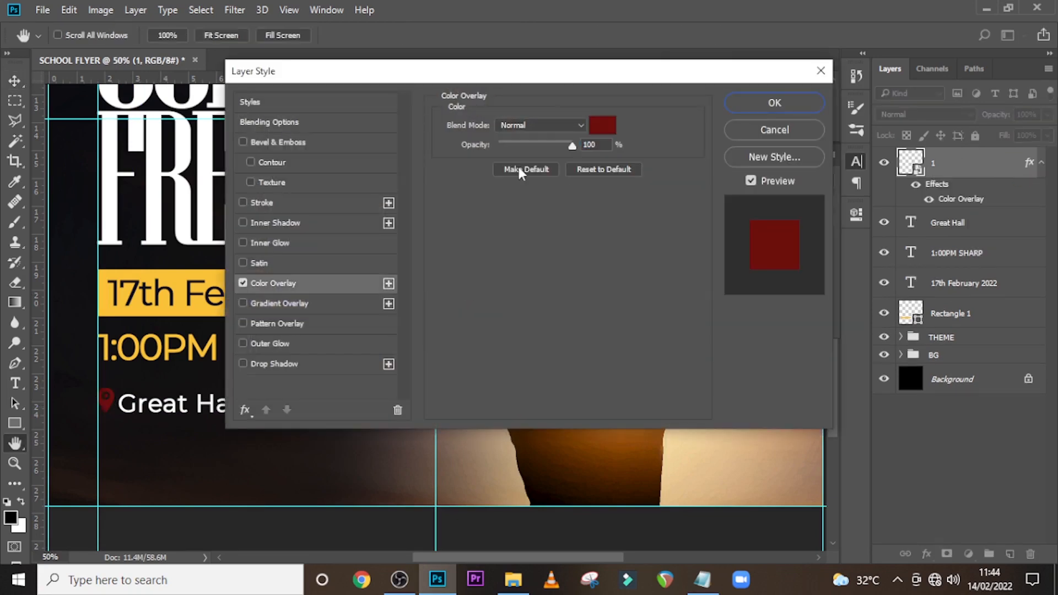
left_click(609, 126)
left_click(181, 295)
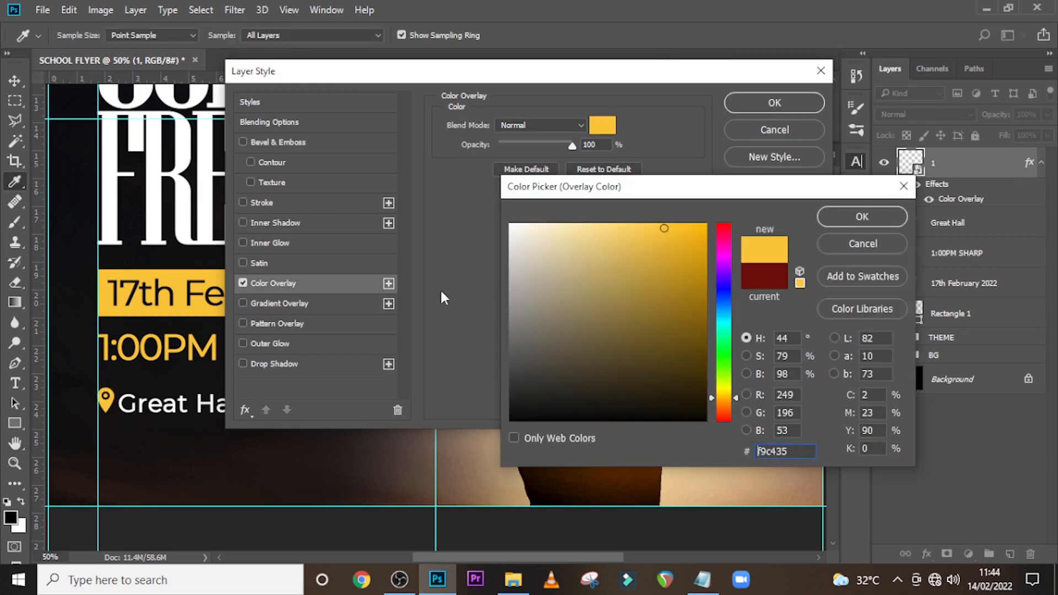
key("Return")
left_click(763, 102)
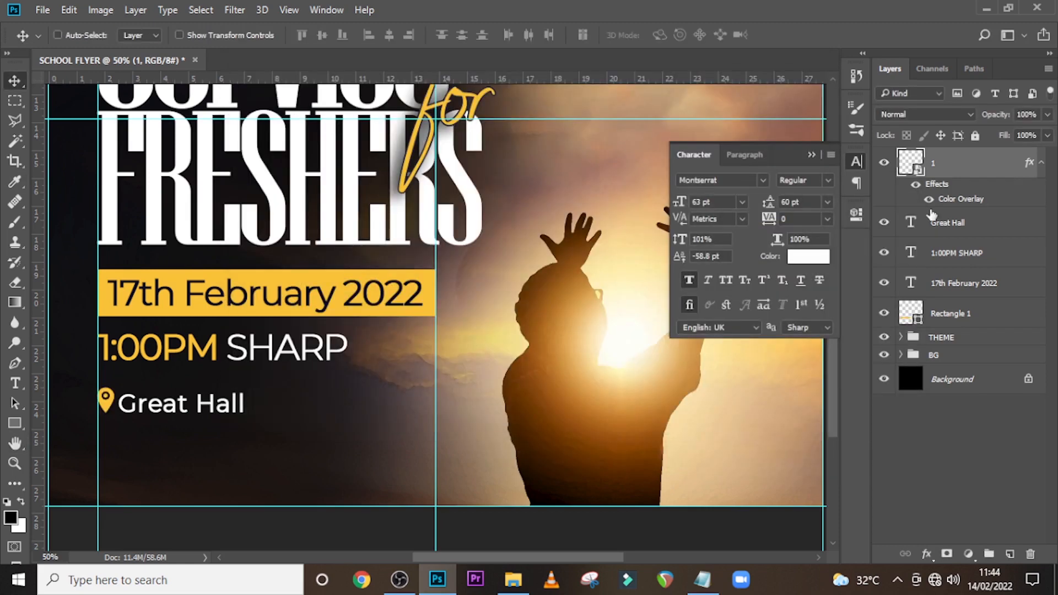
left_click(856, 161)
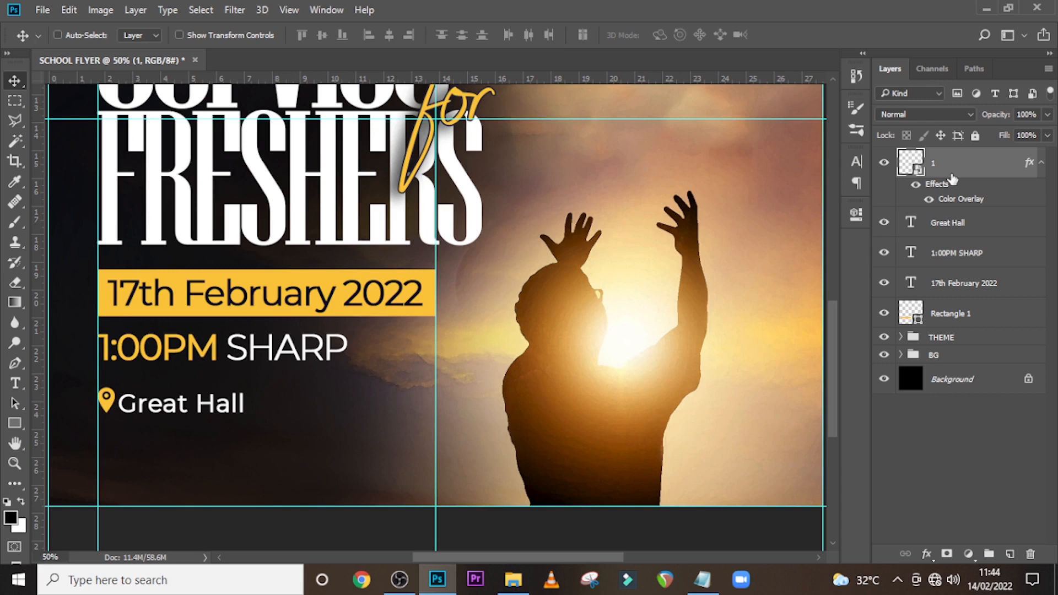
Group the location pin and "Great Hall" layers and name the group "location".
left_click(1041, 162, "ctrl")
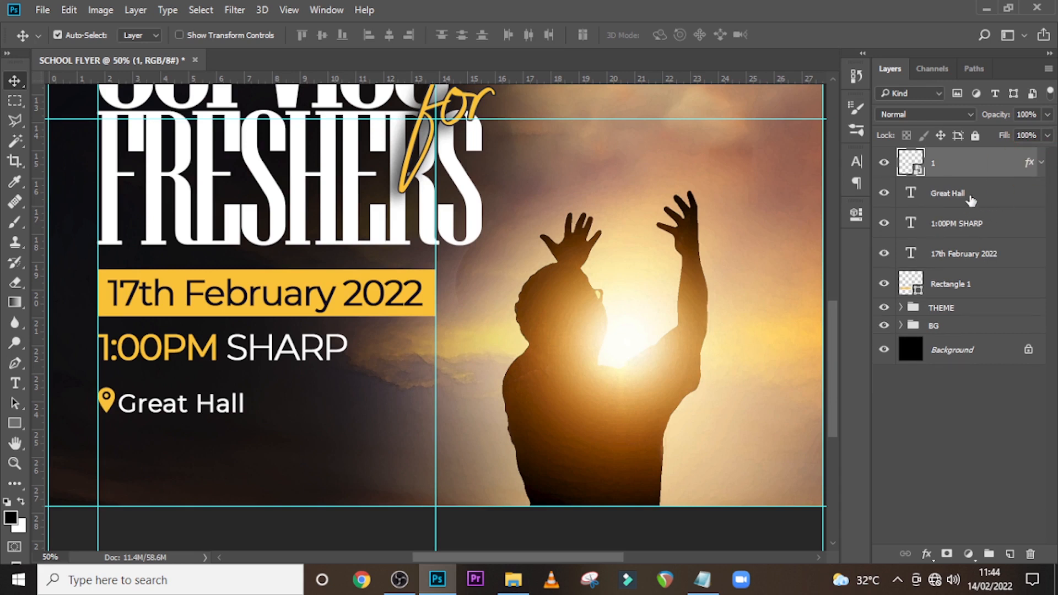
left_click(969, 197, "ctrl")
key("ctrl+g")
double_click(935, 158)
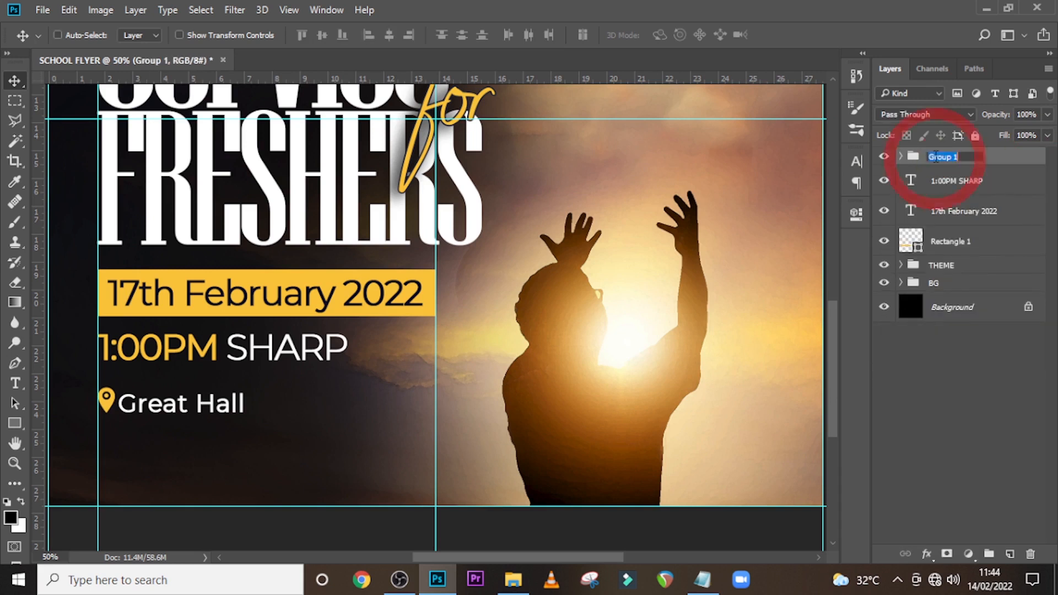
type("location")
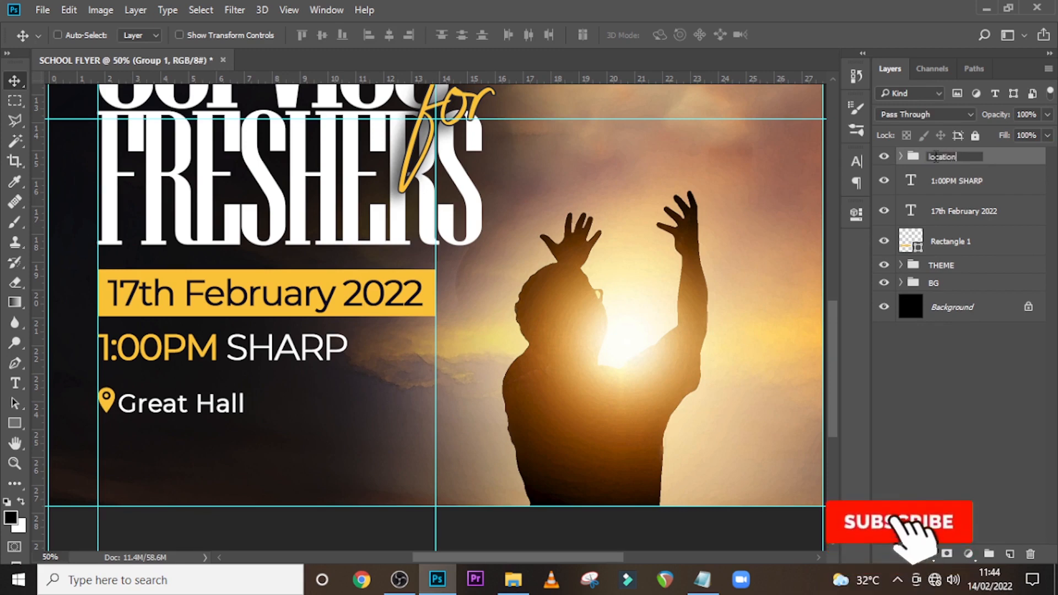
key("Return")
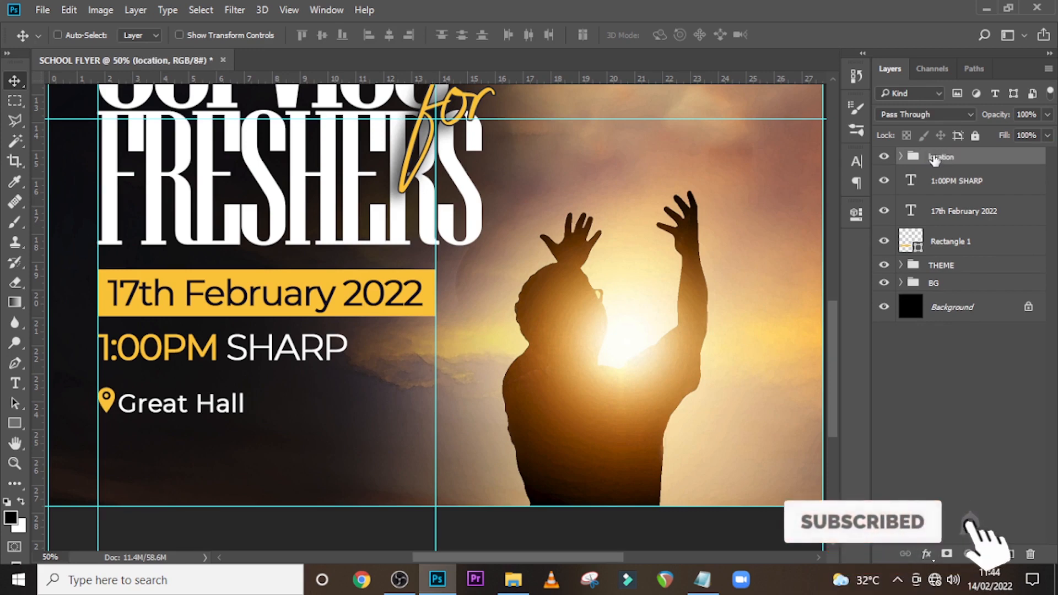
Group the yellow rectangle with the date and time text layers and name the group "date n time".
left_click_drag(931, 187, 932, 198)
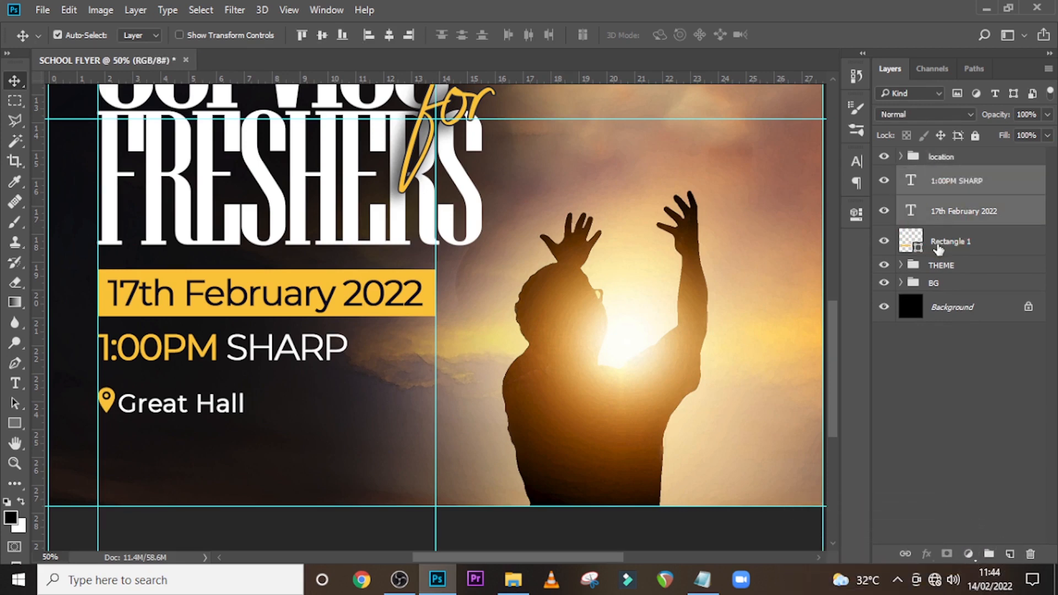
left_click(937, 242)
key("ctrl+g")
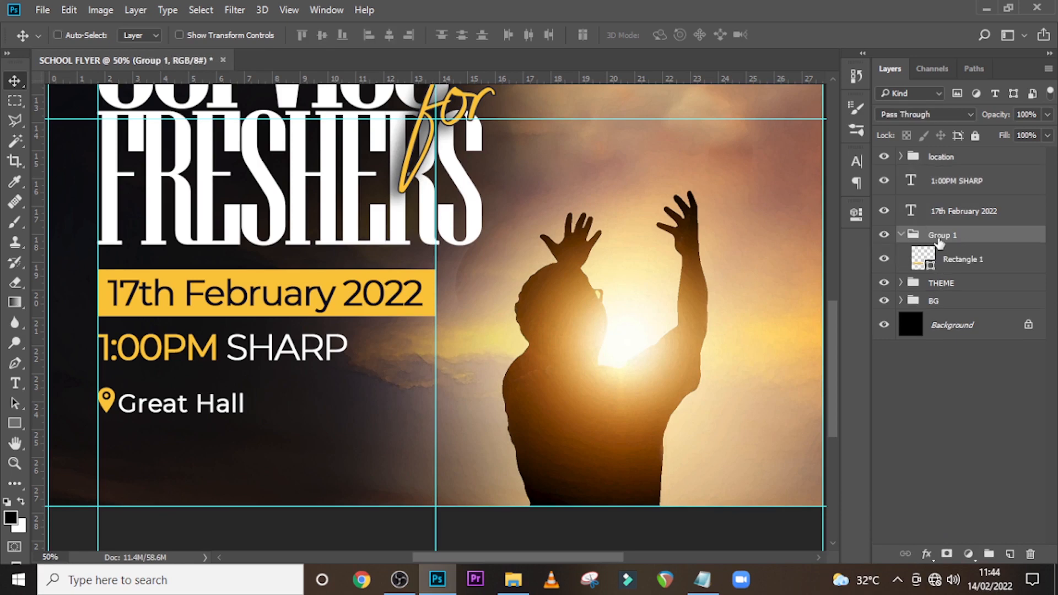
left_click(900, 234)
left_click(943, 213)
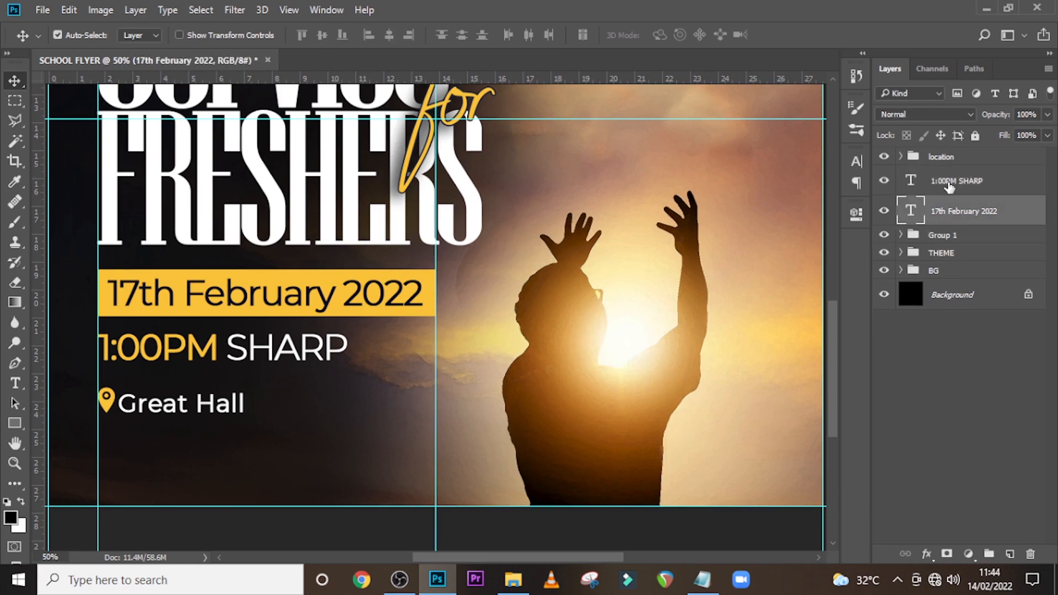
left_click(948, 187, "shift")
left_click_drag(948, 188, 939, 236)
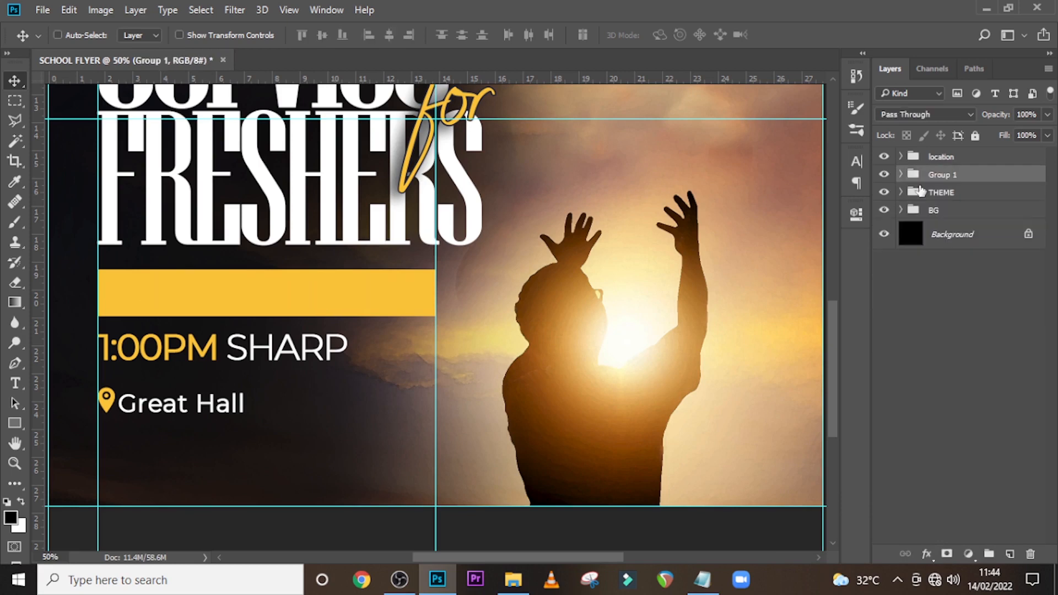
double_click(937, 175)
type("d")
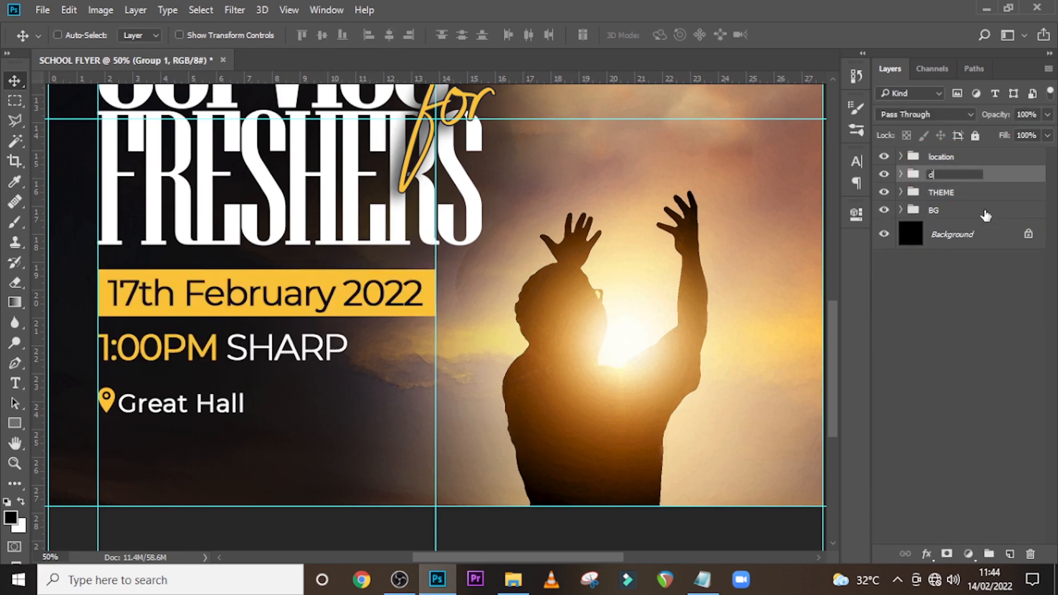
type("ate n time")
key("Return")
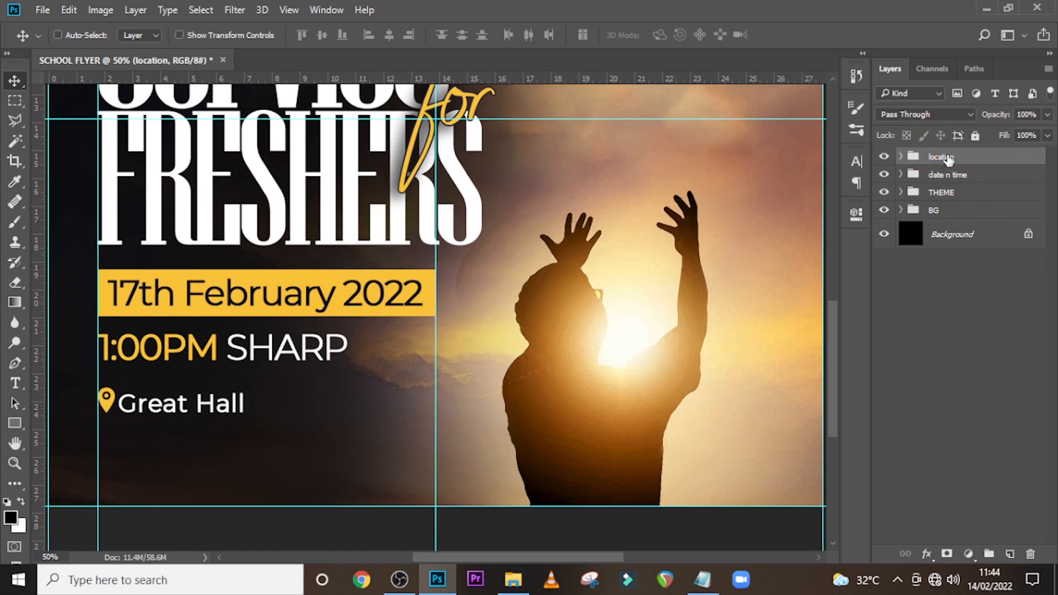
Nudge the location group slightly down, away from the time text.
key("shift+Down")
key("shift+Down")
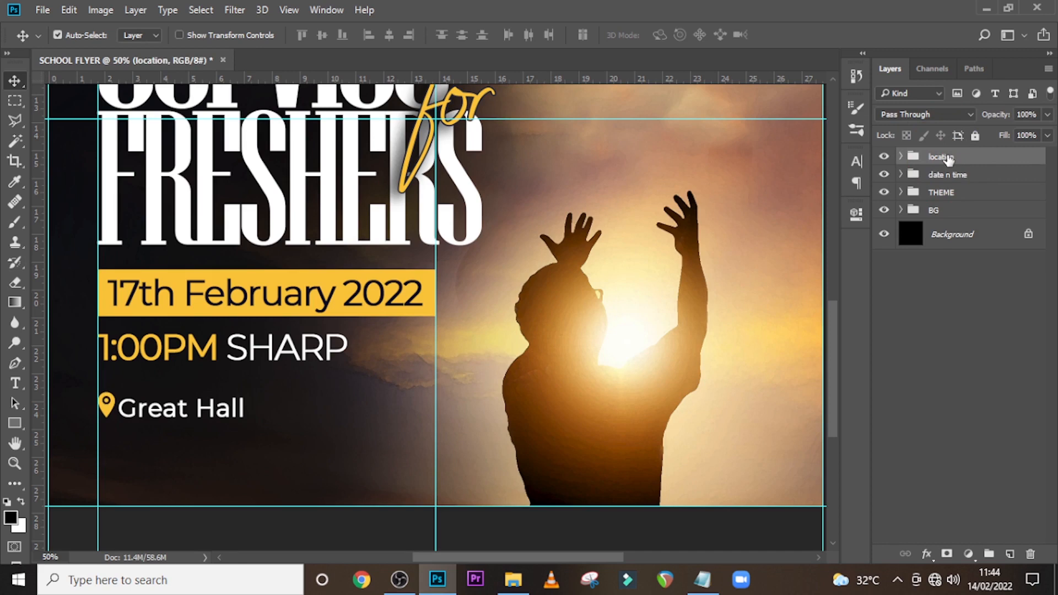
key("ctrl+0")
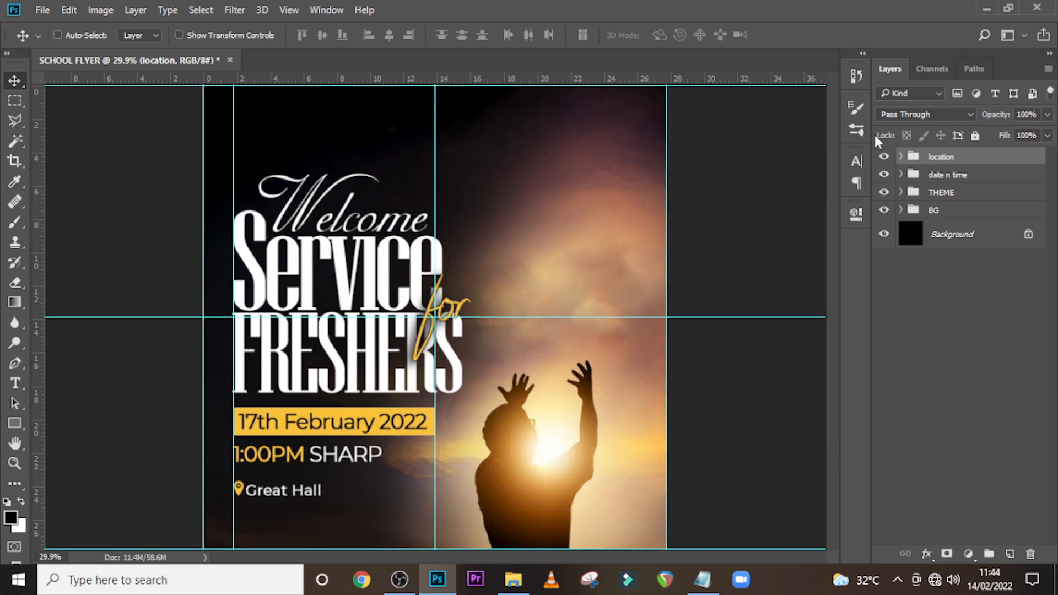
Add a text layer above the title with "Language Christian Fellowship" copied from the Notepad notes.
key("t")
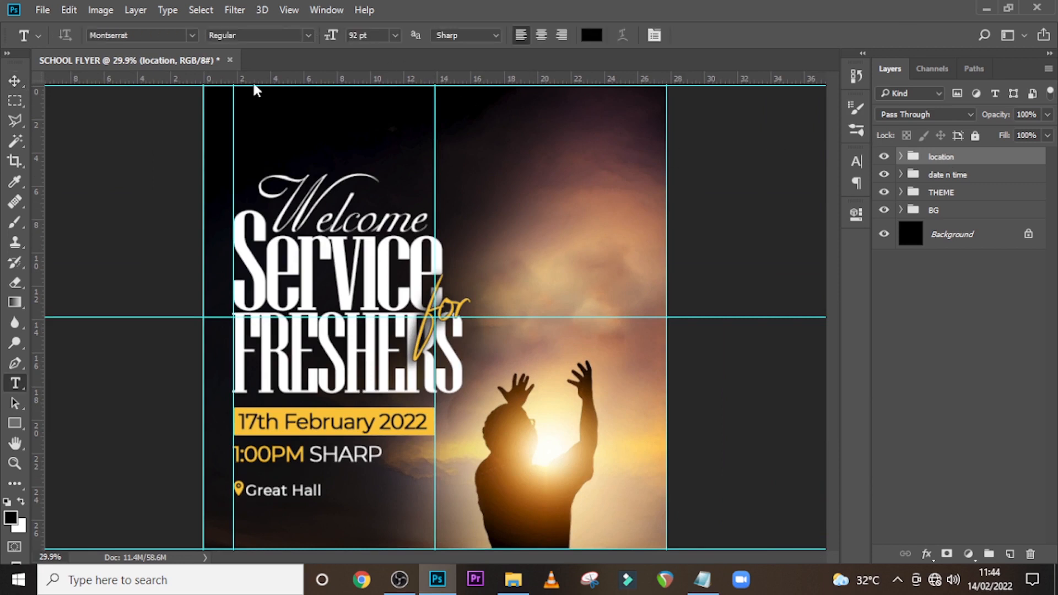
left_click(316, 120)
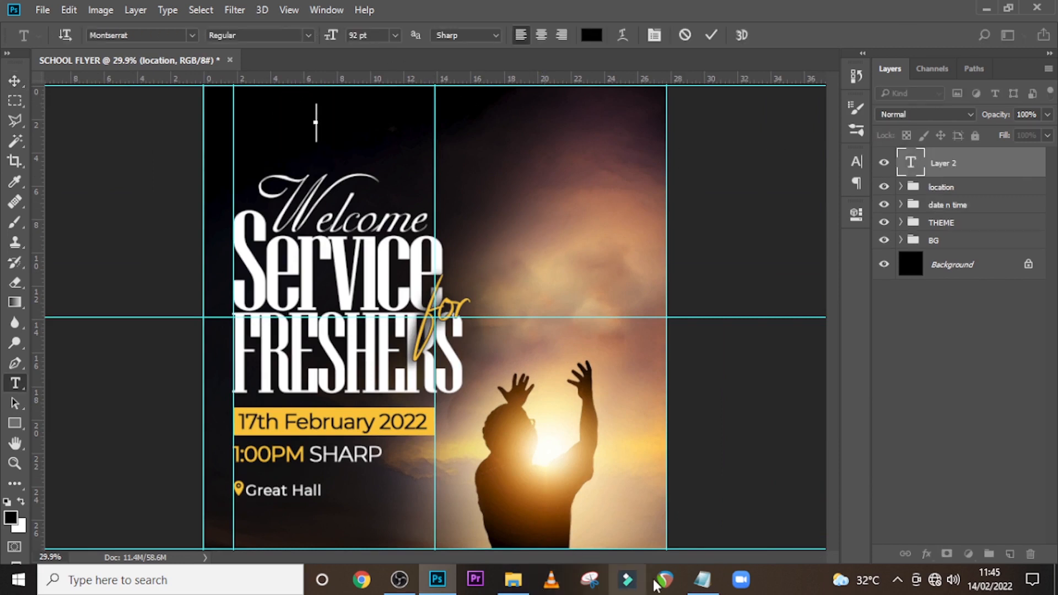
left_click(701, 579)
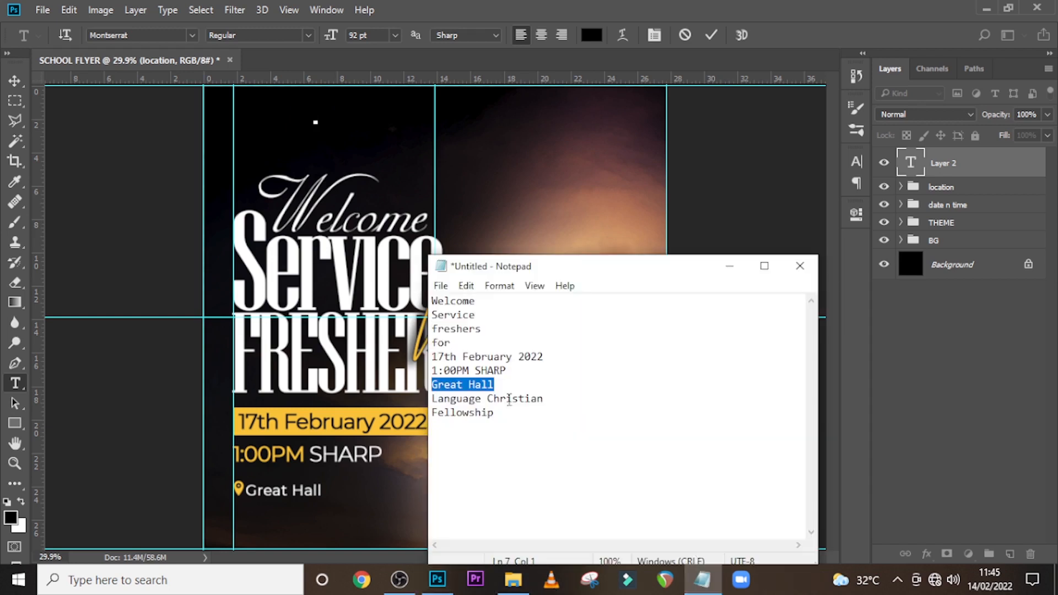
left_click_drag(512, 421, 432, 398)
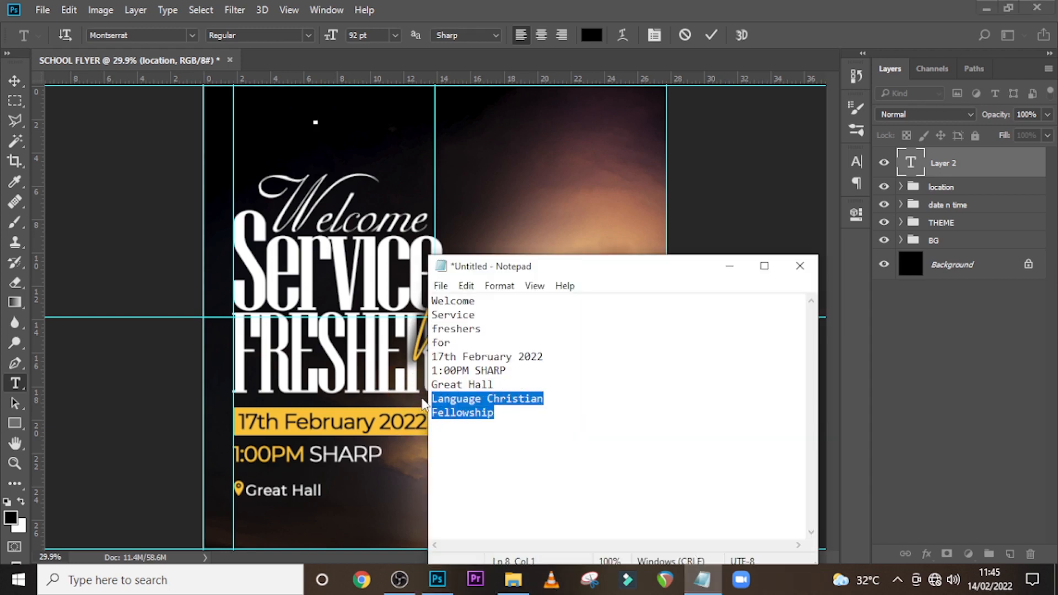
key("ctrl+c")
left_click(359, 44)
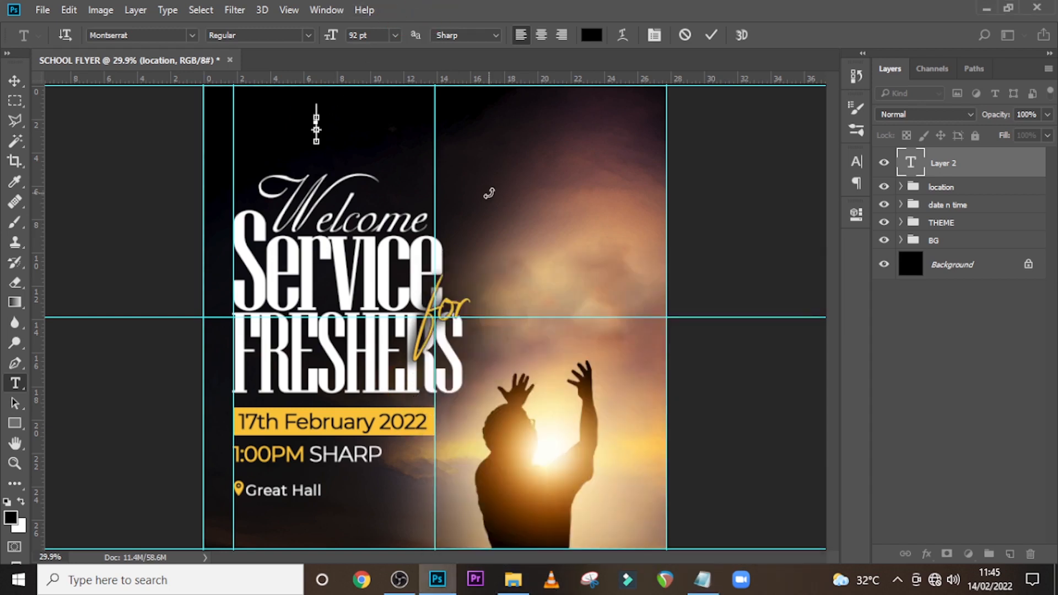
key("ctrl+v")
left_click(943, 166)
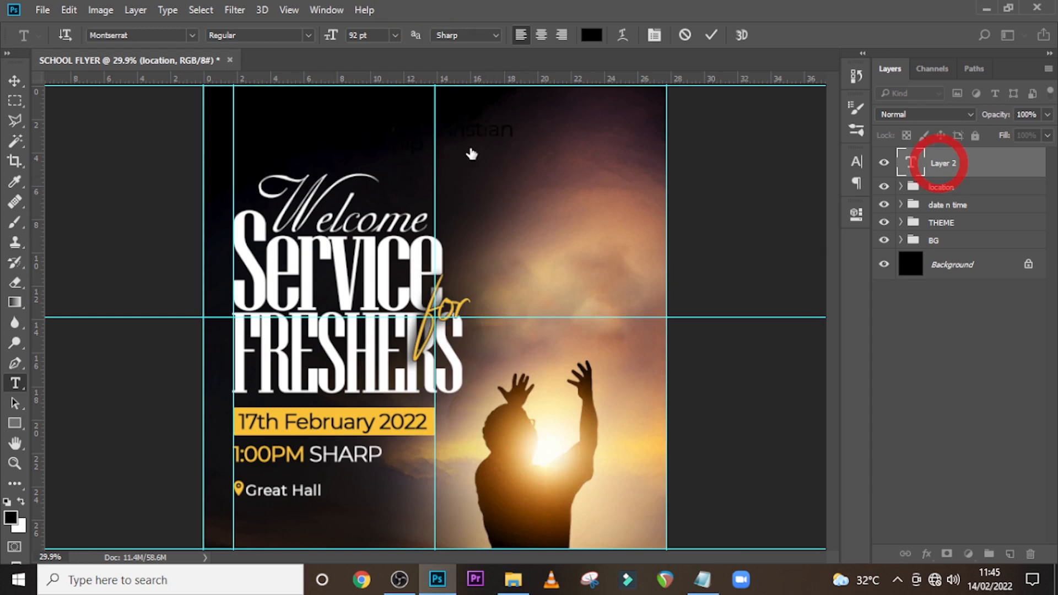
Recolor the "Language Christian Fellowship" text white (ffffff).
left_click(856, 163)
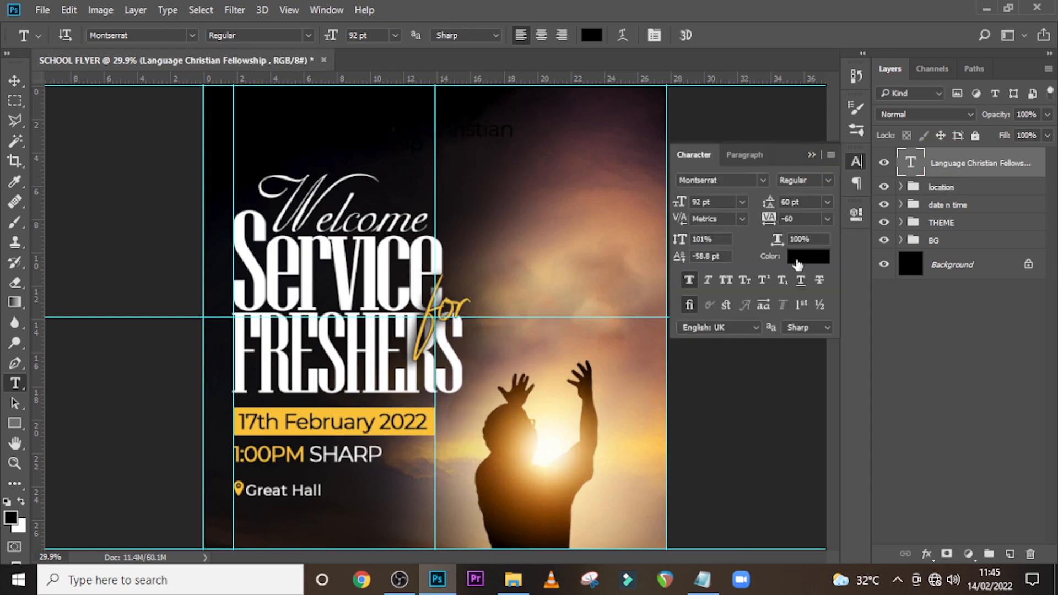
left_click(797, 260)
type("ffffff")
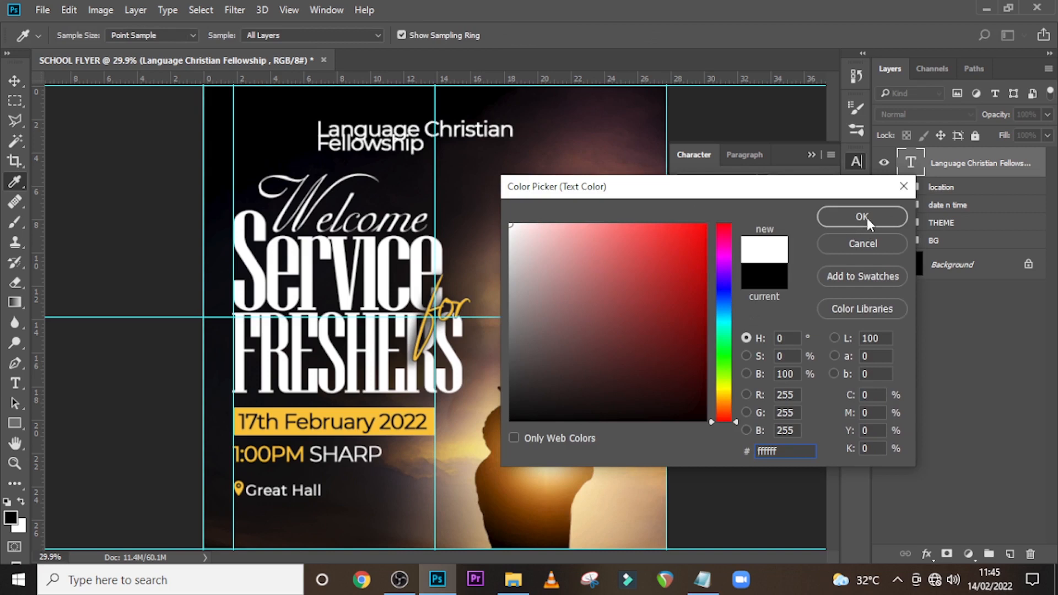
left_click(862, 216)
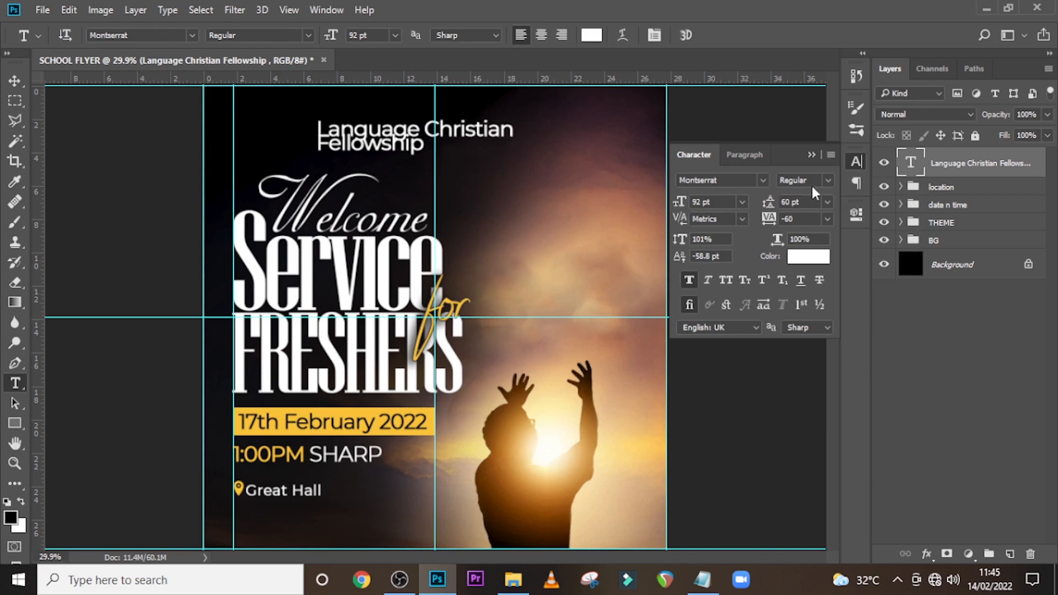
Set the fellowship text to 42 pt with 40.61 pt leading and move it higher above "Welcome", nearer the edge guide.
left_click(701, 202)
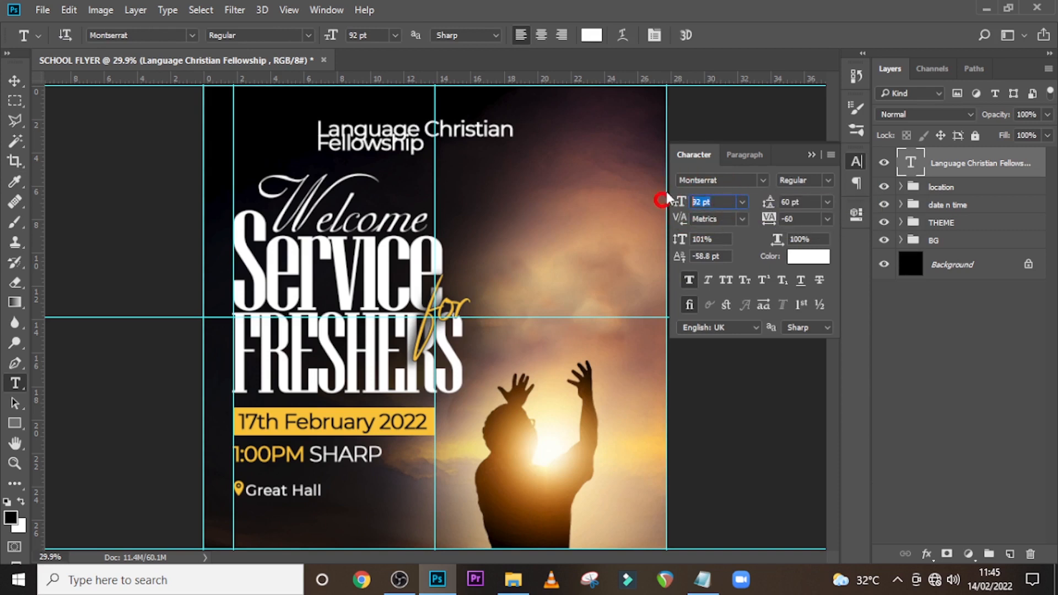
type("42")
key("Return")
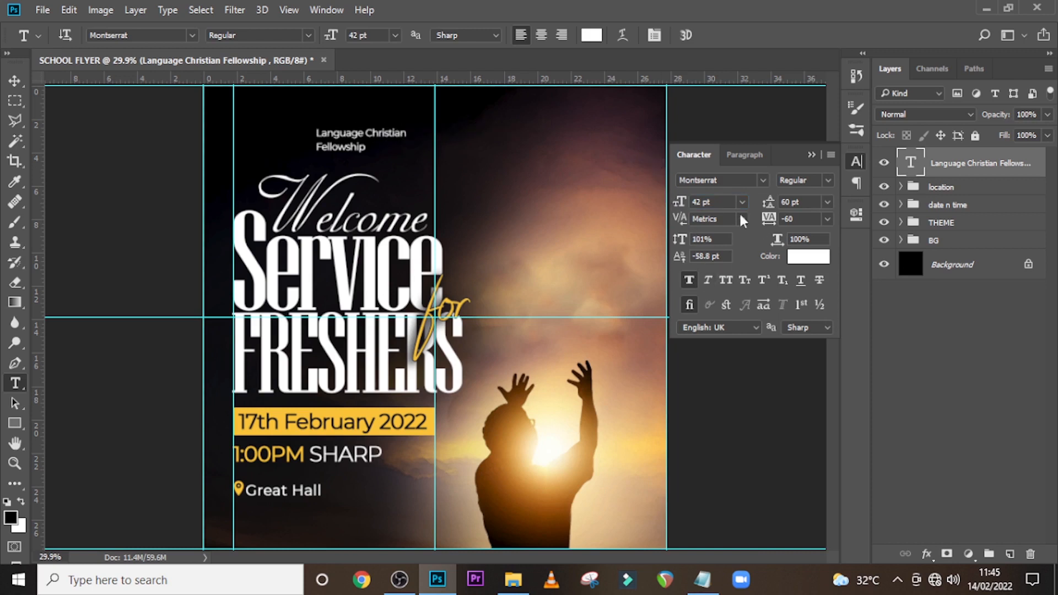
left_click(788, 219)
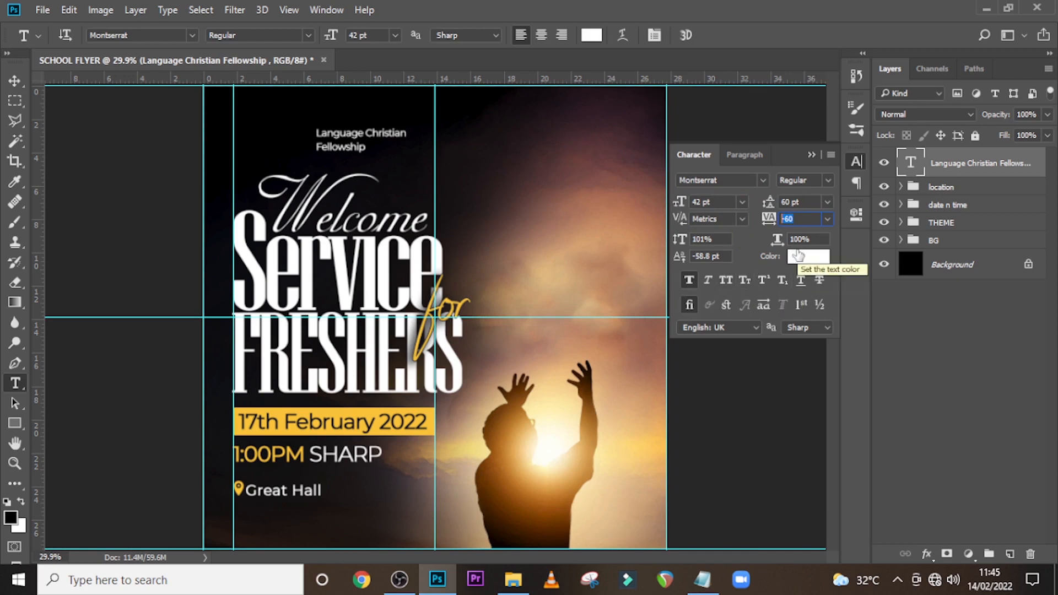
left_click(762, 204)
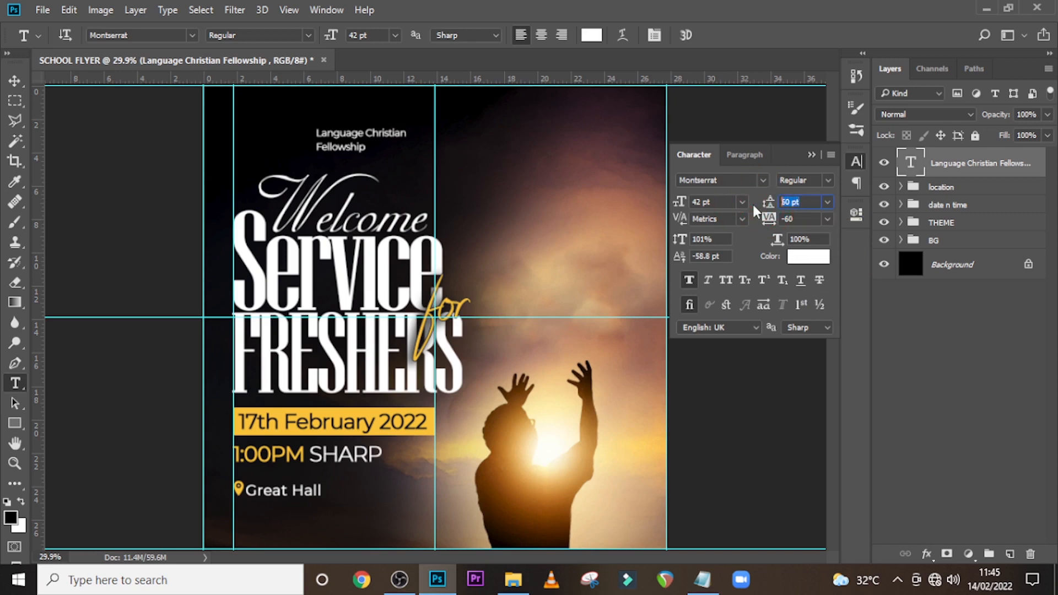
type("40.61")
key("Return")
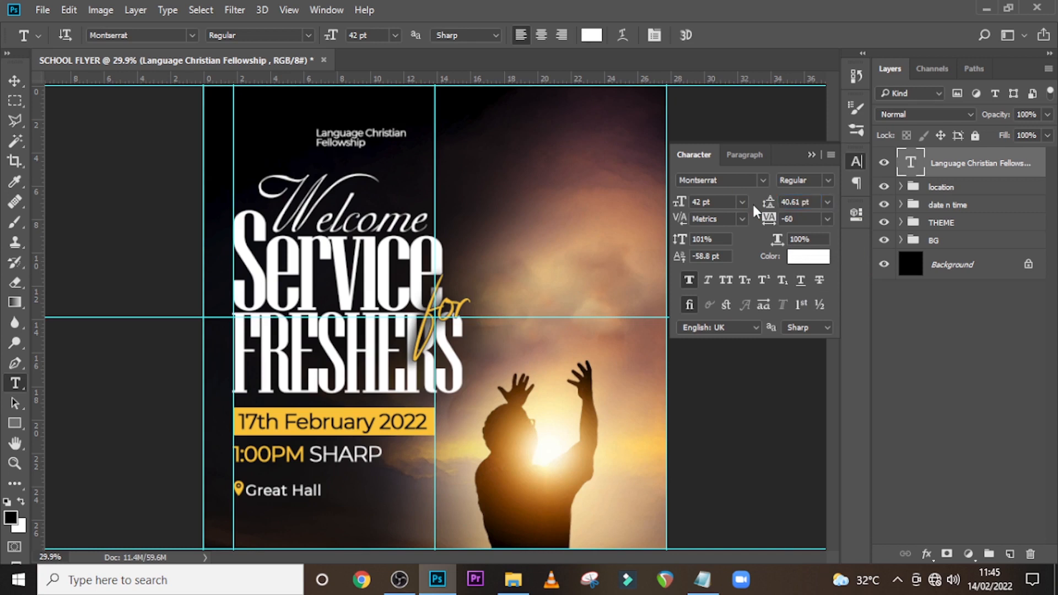
key("v")
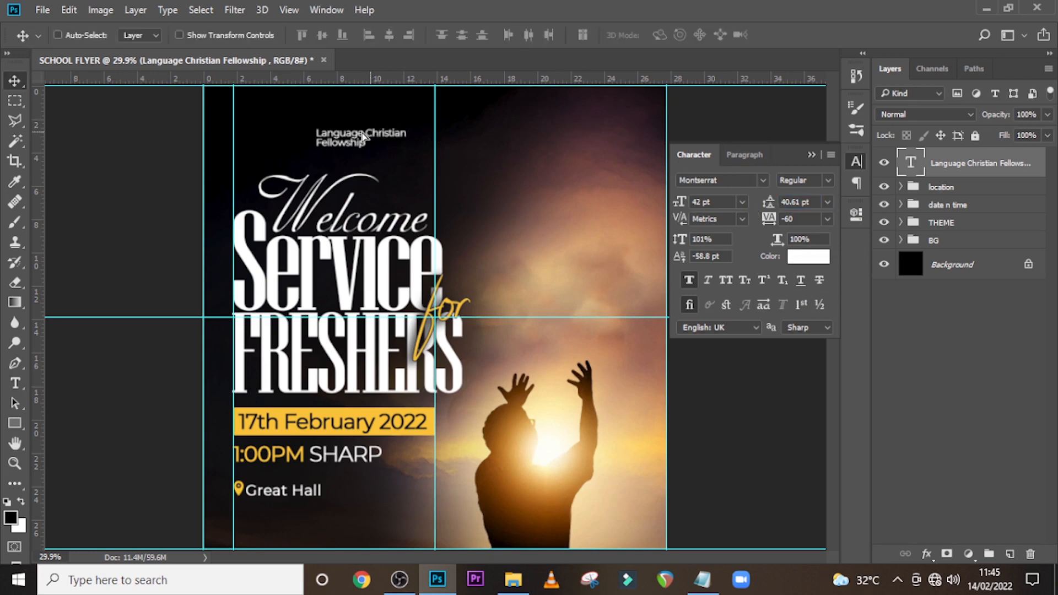
left_click_drag(363, 135, 311, 124)
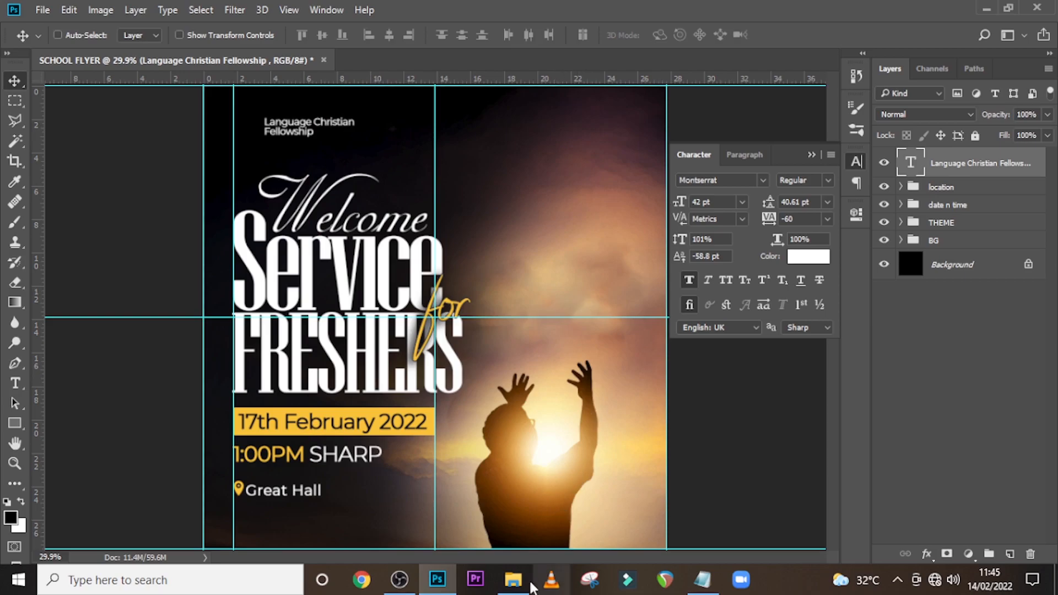
Place the logo image from File Explorer beside the fellowship text, scaled to about 42% against the margin guide and lowered level with the text.
left_click(513, 579)
left_click_drag(409, 182, 270, 131)
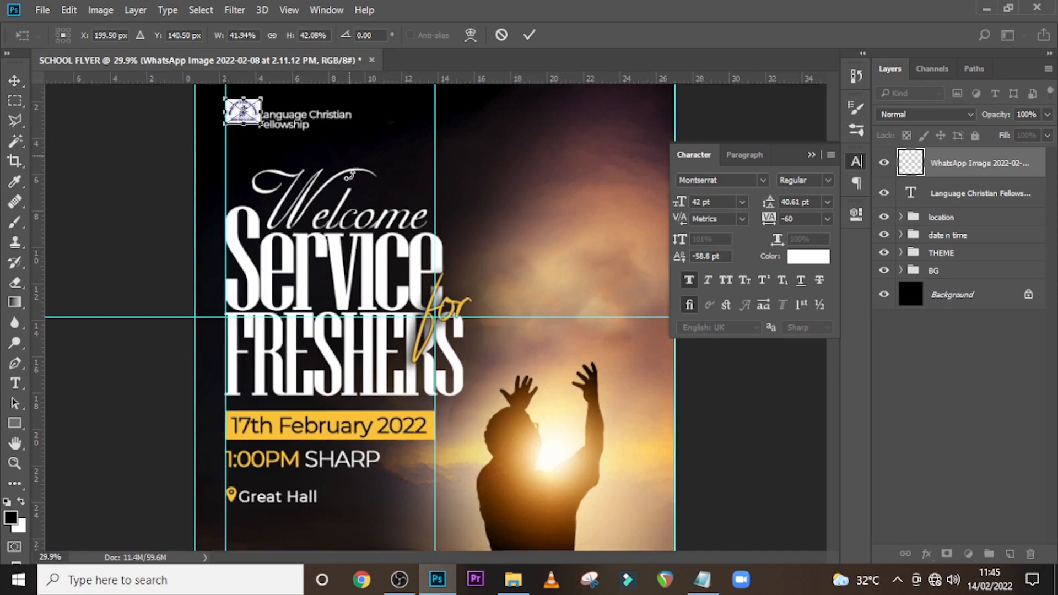
key("ctrl+plus")
key("ctrl+e")
key("ctrl+plus")
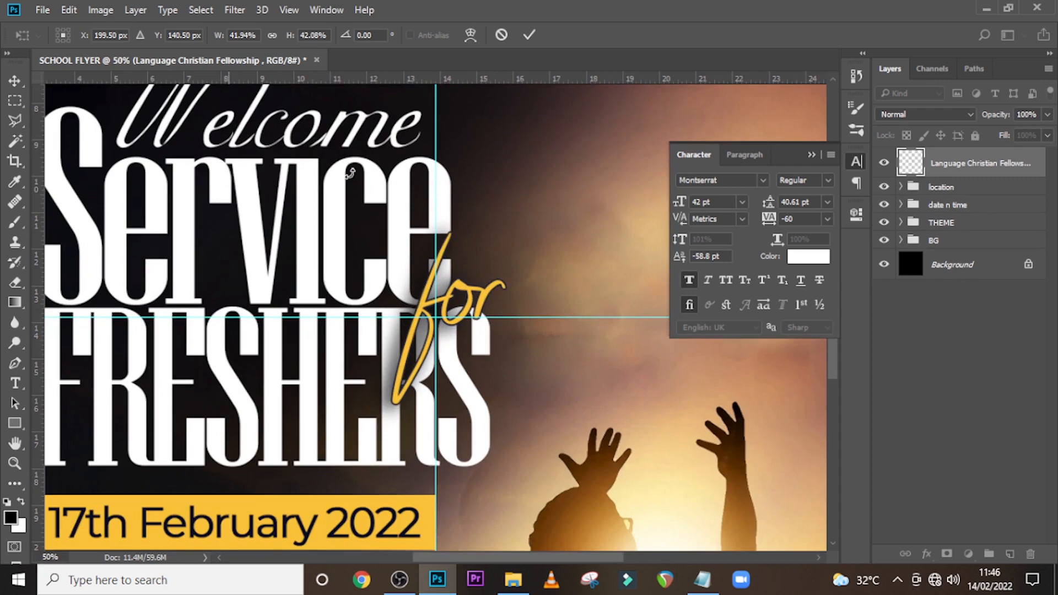
key("ctrl+plus")
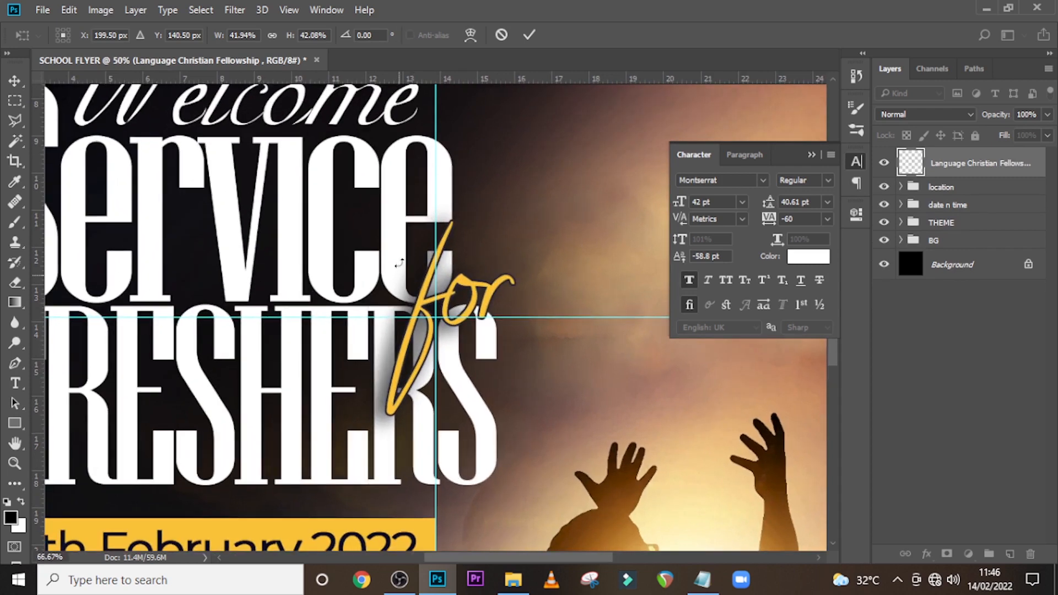
scroll(399, 263, "up", 3)
scroll(406, 251, "up", 4)
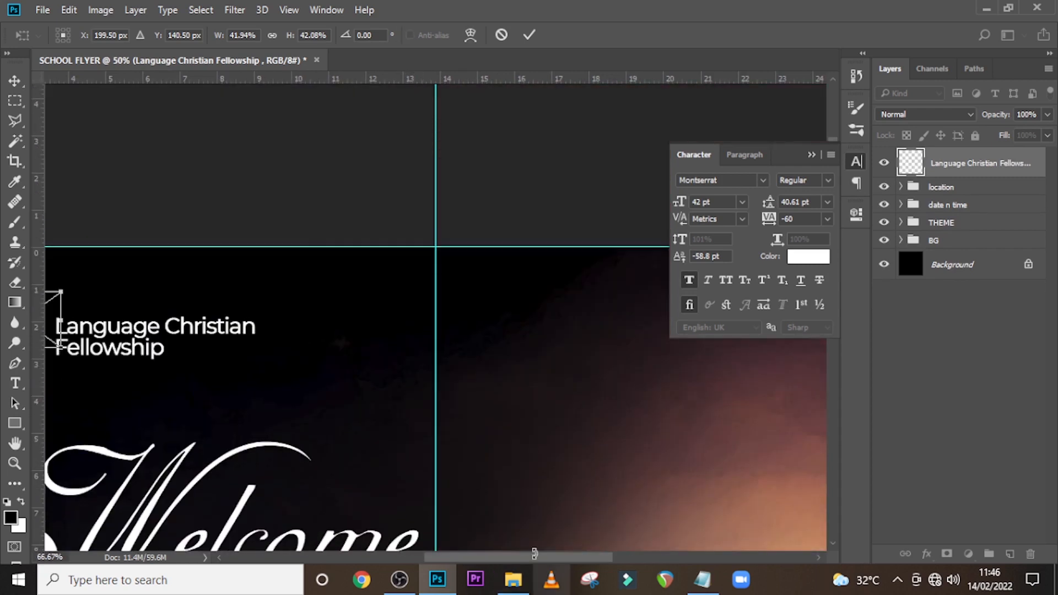
scroll(515, 548, "down", 1)
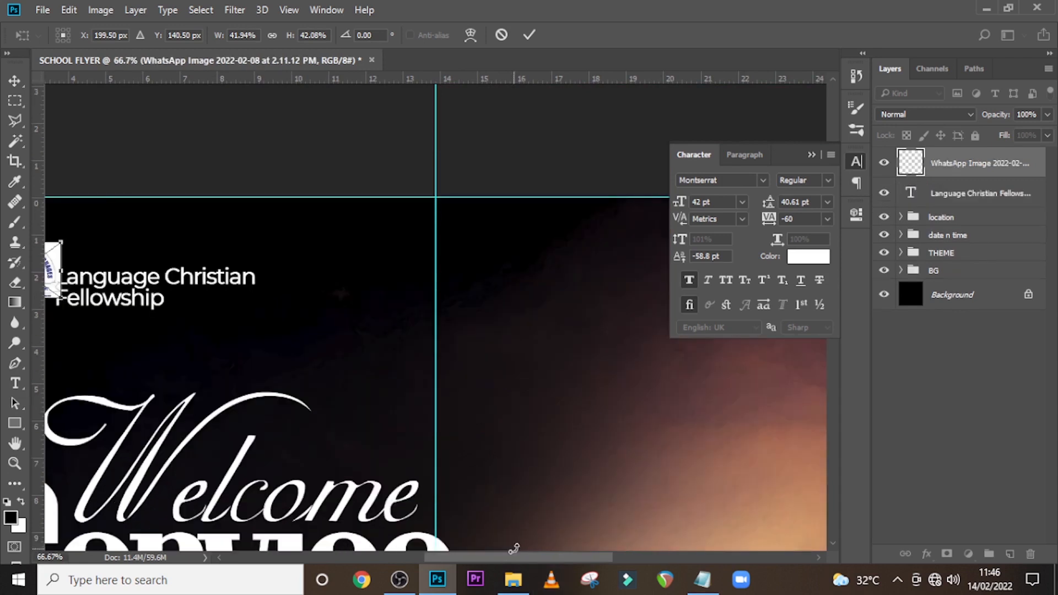
left_click_drag(513, 548, 468, 558)
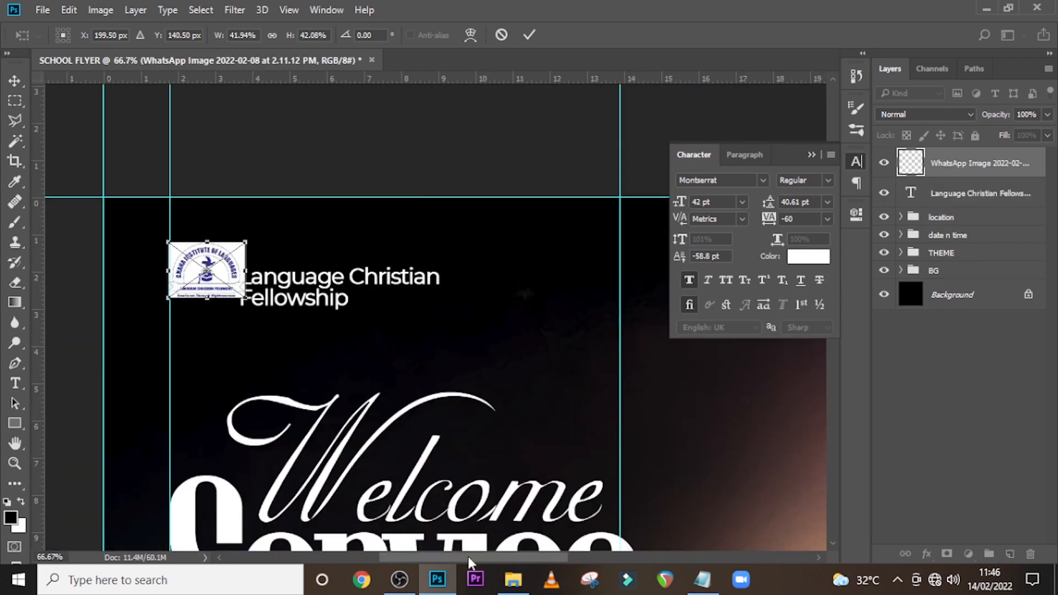
key("shift+Down")
key("shift+Down")
key("shift+Down")
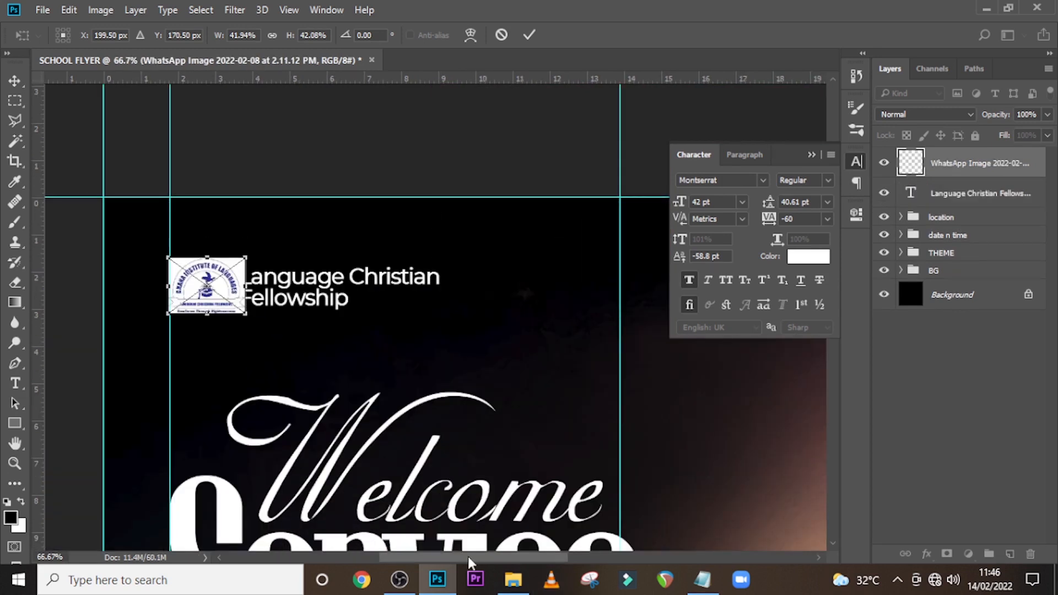
key("Return")
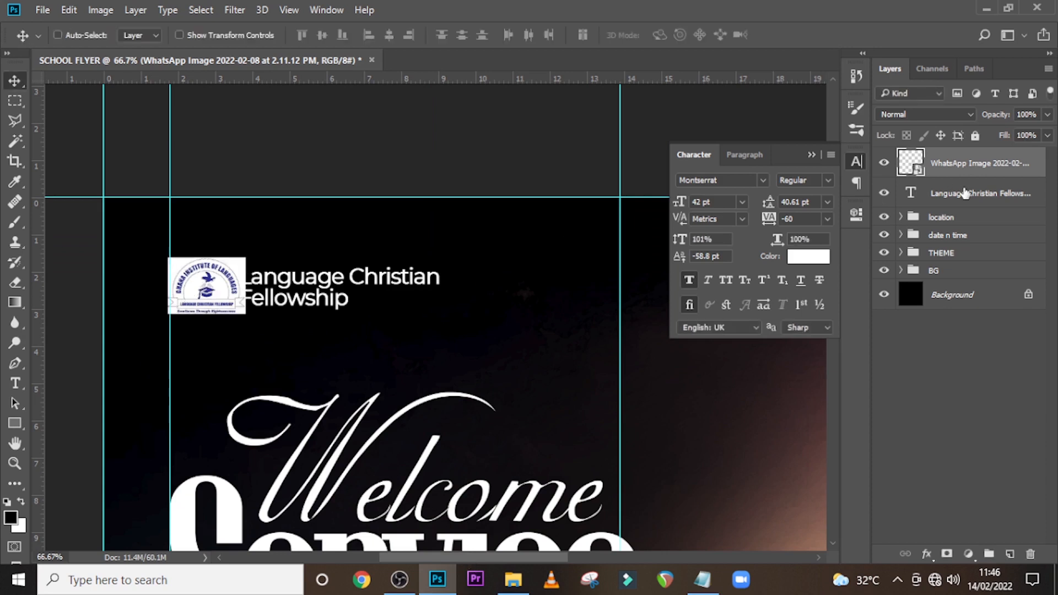
Shift the "Language Christian Fellowship" text horizontally so it clears the logo with a small gap.
left_click(964, 194)
key("shift+Right")
key("shift+Right")
key("shift+Right")
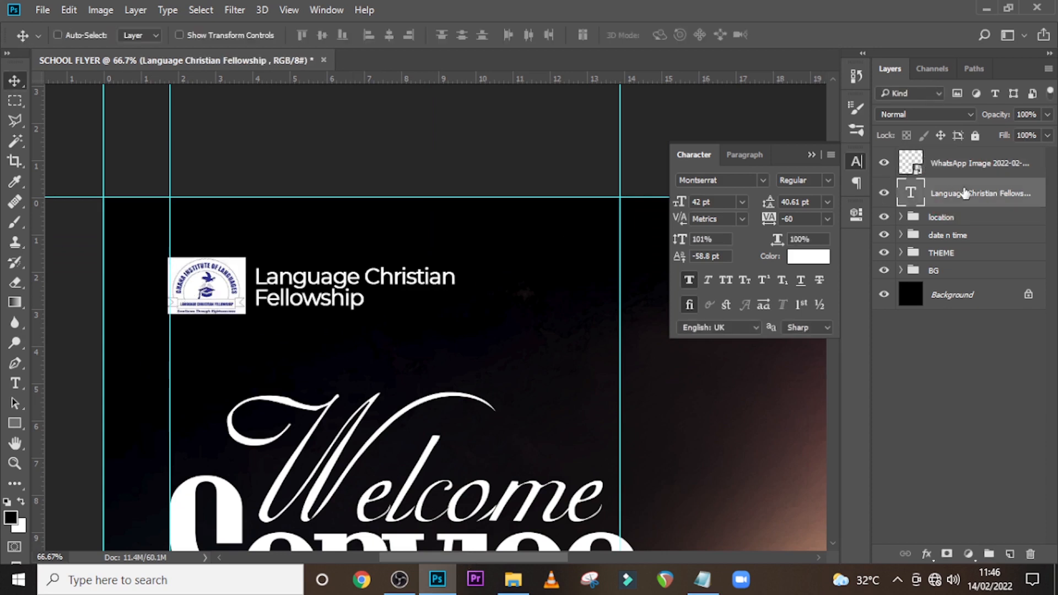
key("Left")
key("Left")
key("Left")
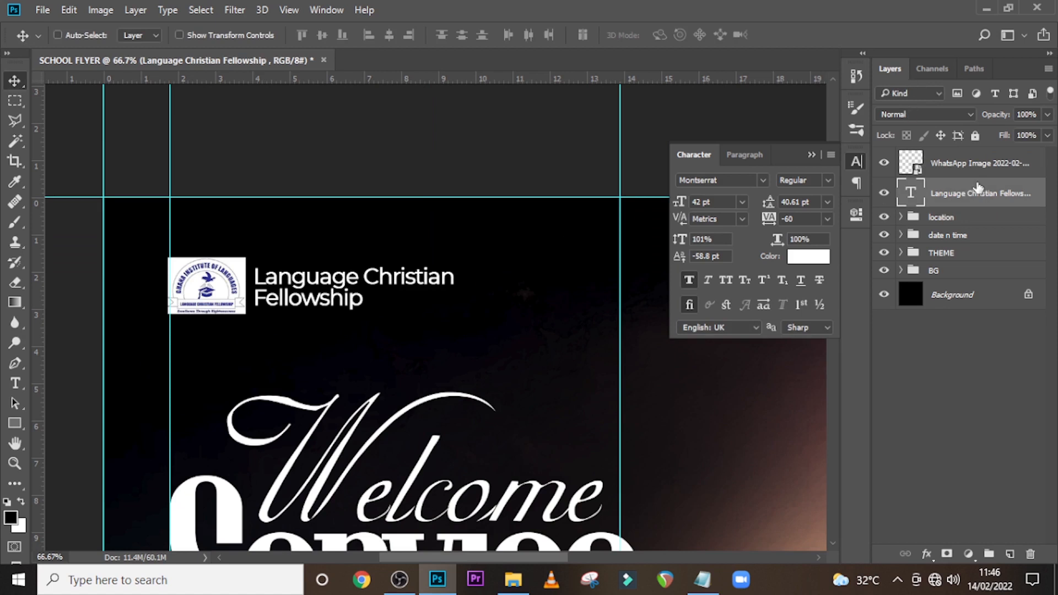
Shrink the logo to about 34% and nudge it slightly down and inward from the margin guide.
left_click(978, 165)
key("ctrl+t")
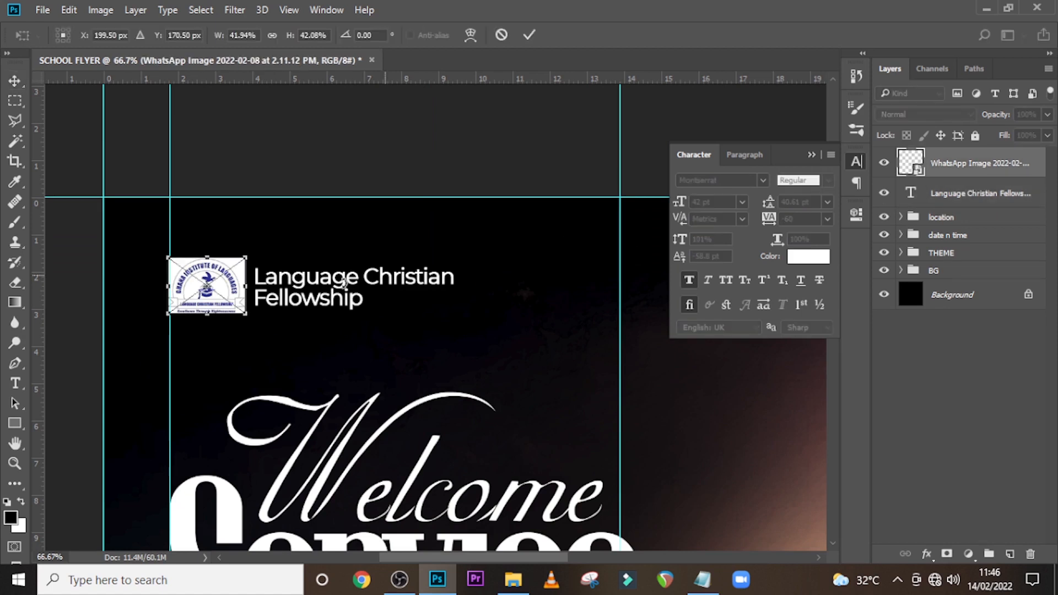
left_click_drag(245, 313, 232, 307)
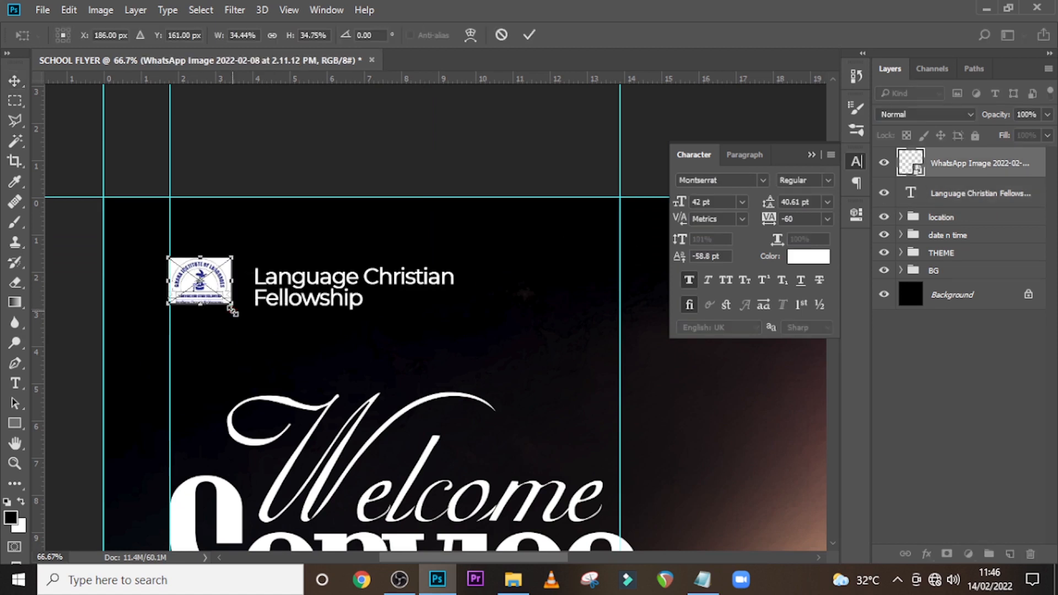
key("Down")
key("Down")
key("Down")
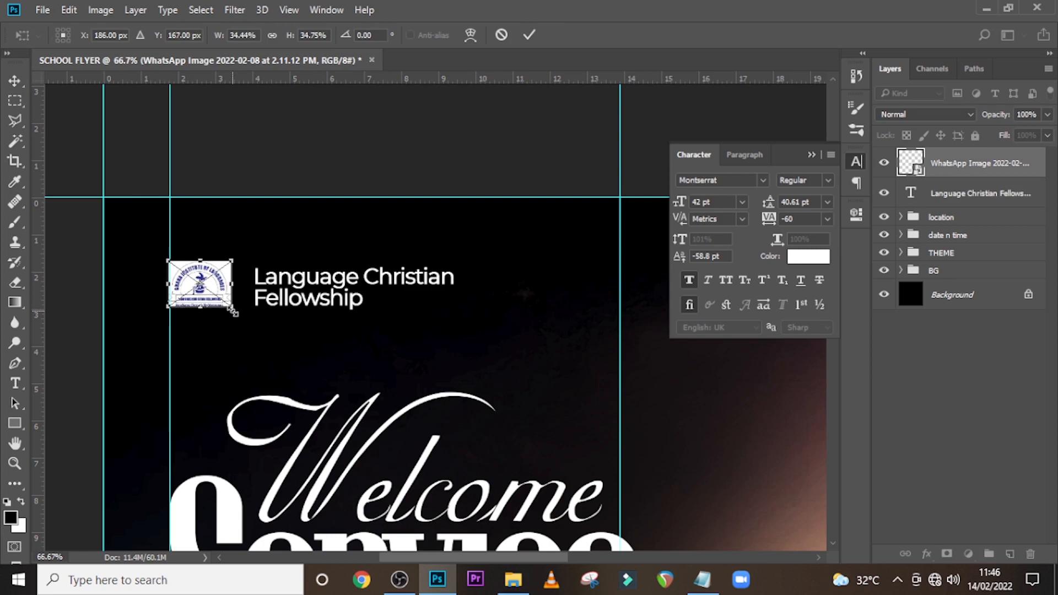
key("Right")
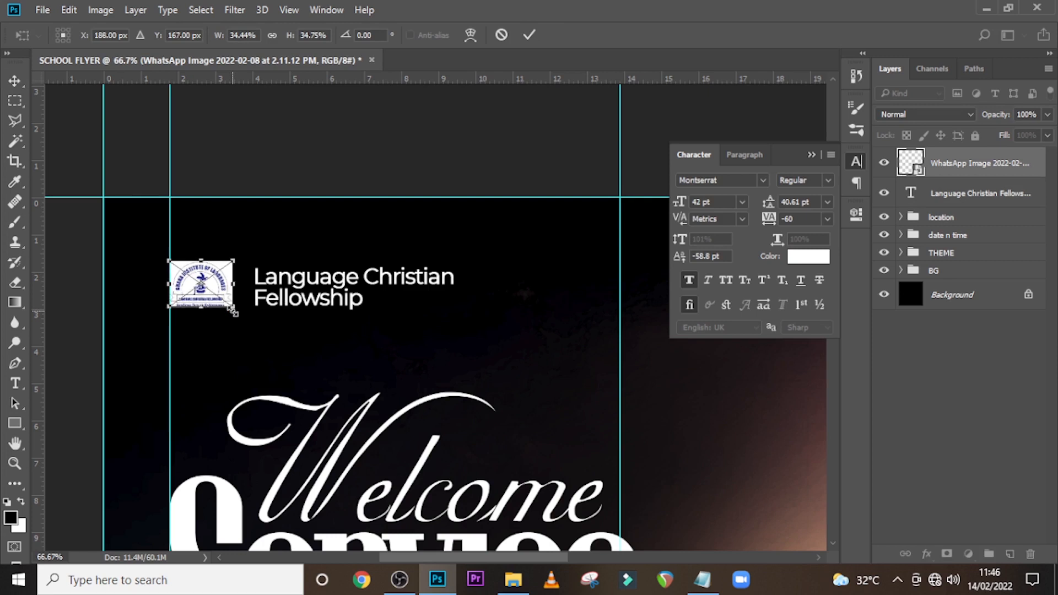
key("Return")
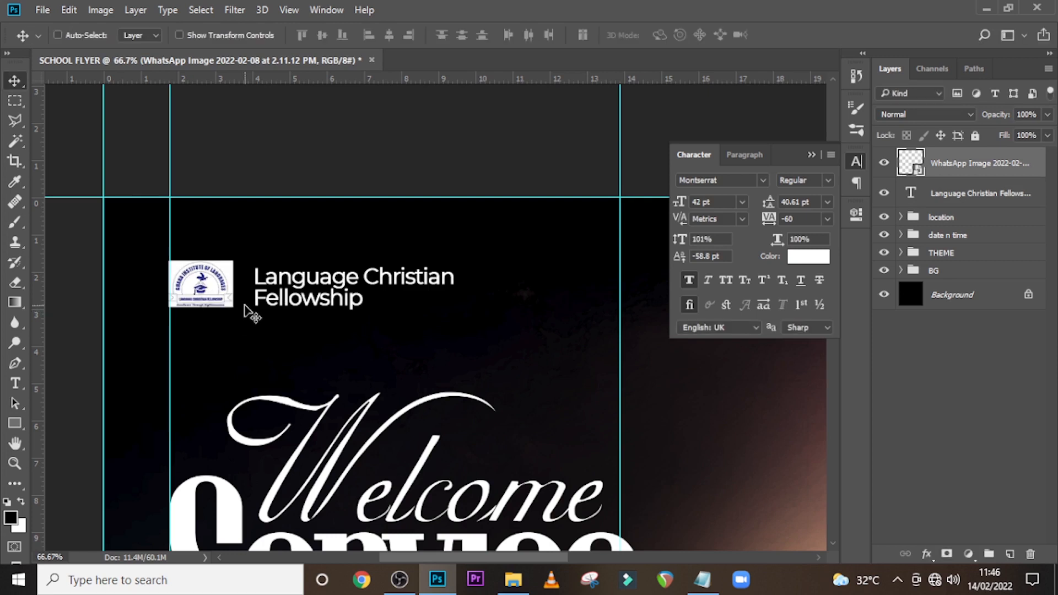
Move the fellowship text close beside the reduced logo, raise it slightly, and hide the guides.
left_click(929, 199)
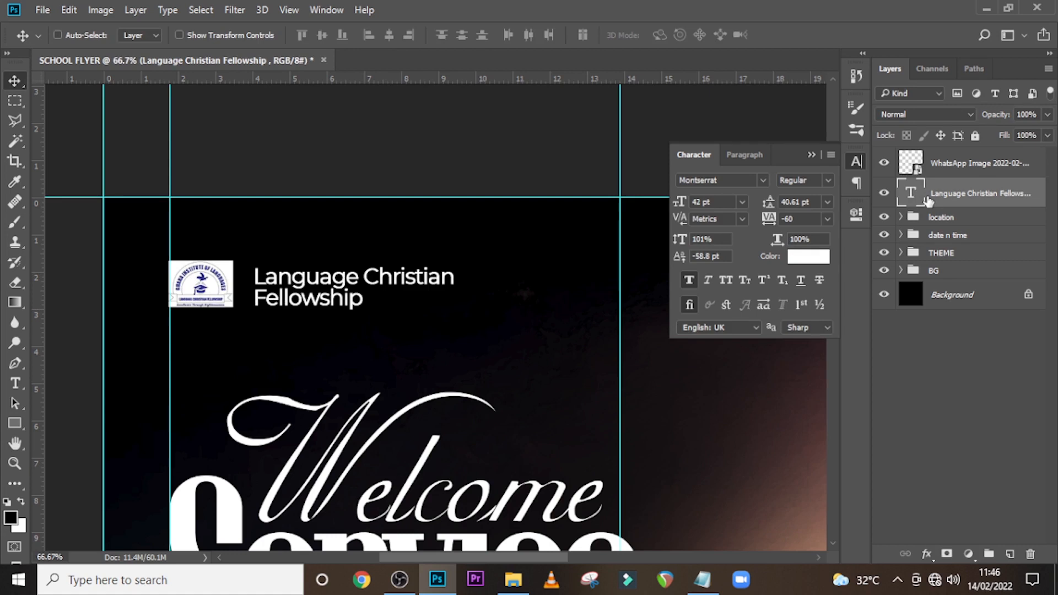
key("shift+Left")
key("shift+Left")
key("shift+Left")
key("shift+Left")
key("shift+Left")
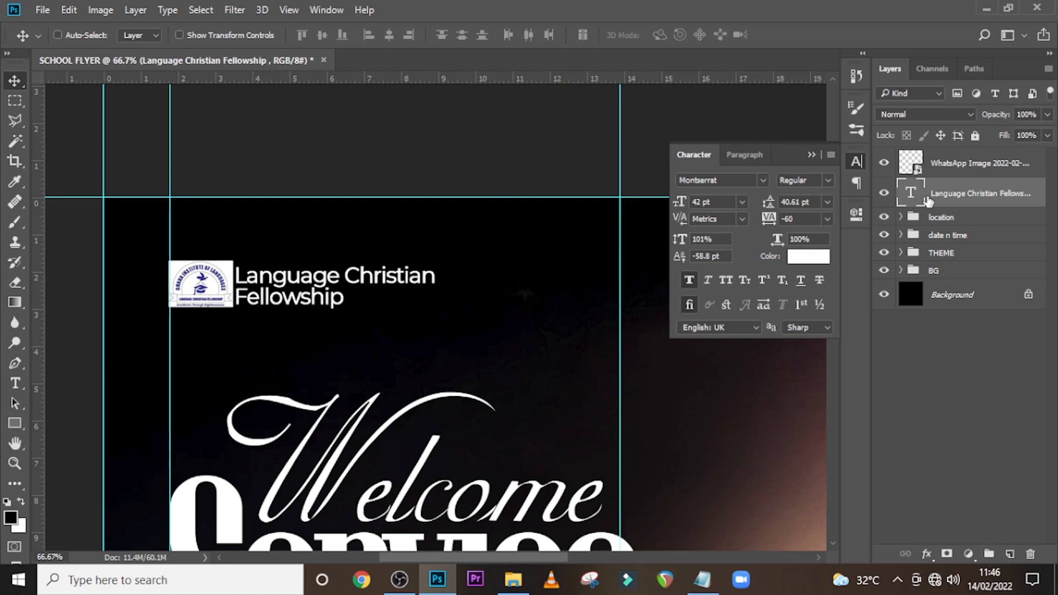
key("Up")
key("Up")
key("Right")
key("Right")
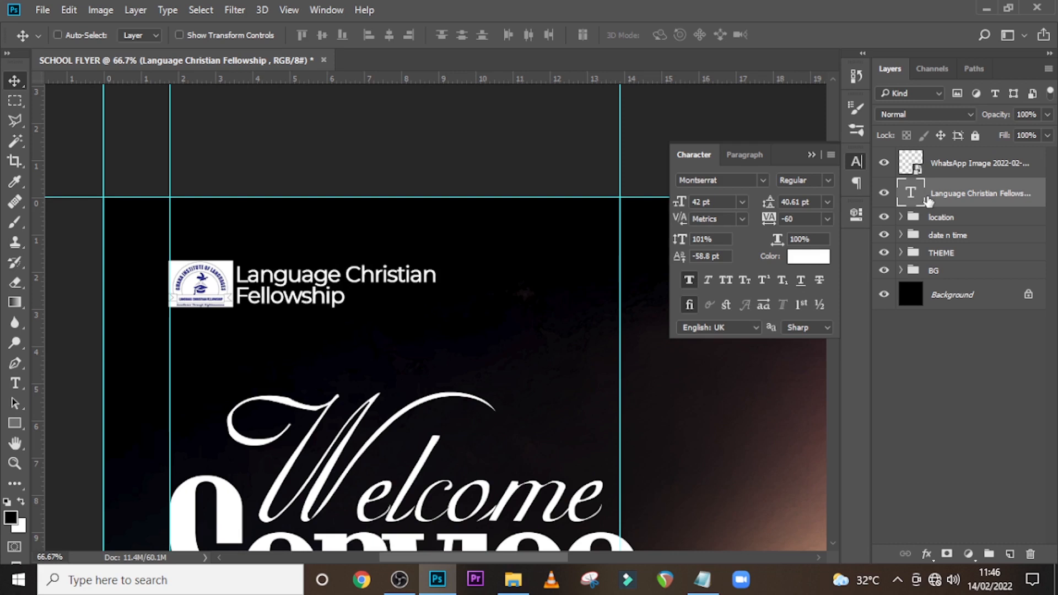
key("Right")
key("ctrl+semicolon")
key("ctrl+0")
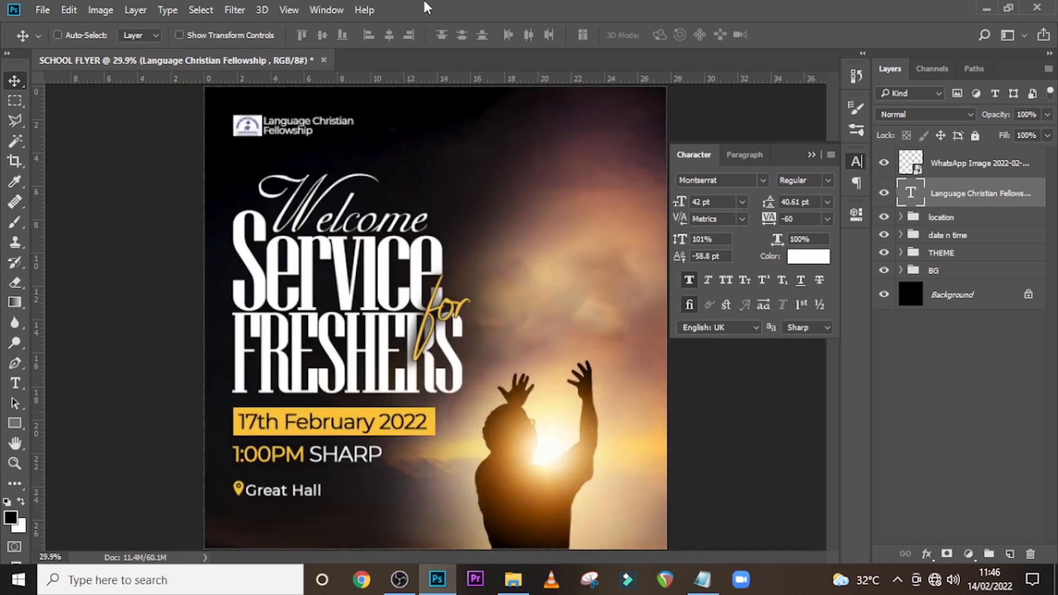
Group the logo image and fellowship text layers and name the group "logo".
left_click(951, 168)
left_click_drag(953, 187, 969, 208)
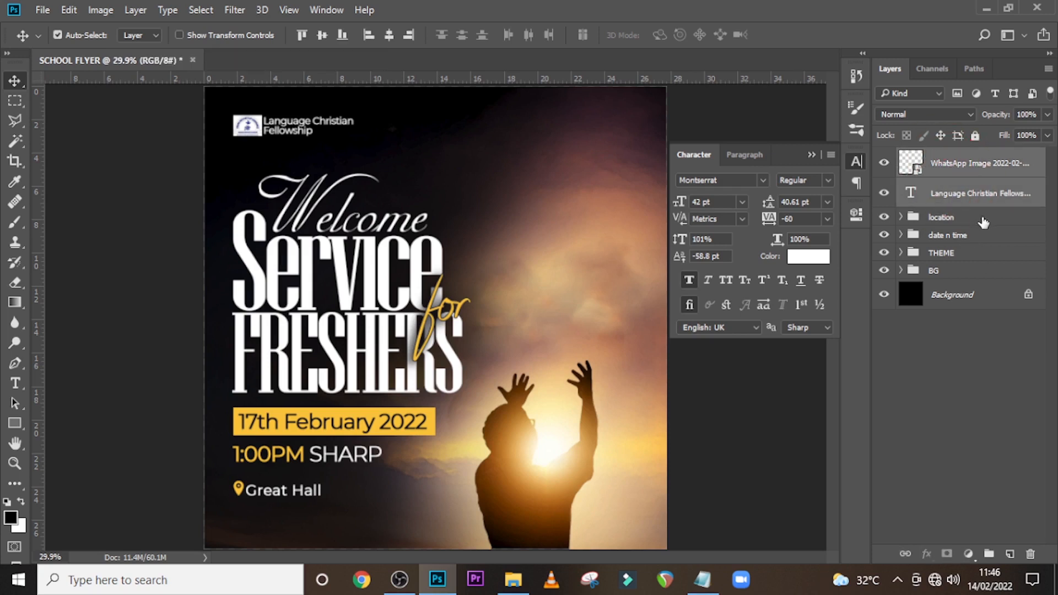
key("ctrl+g")
double_click(941, 158)
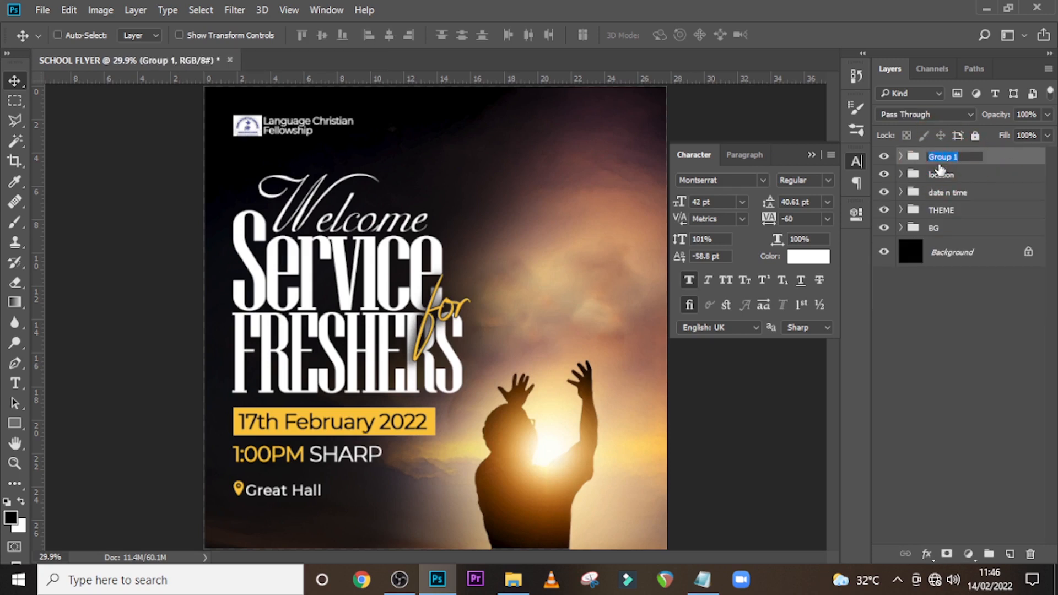
type("logo")
key("Return")
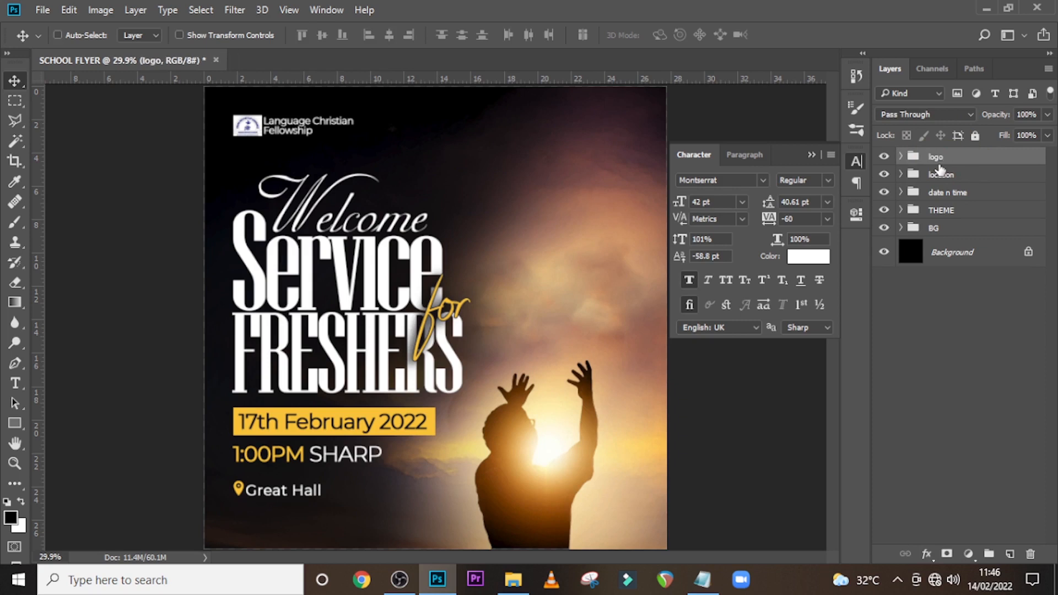
Add a Gradient Map adjustment layer above all the groups and set its dark color stop to 130e18.
left_click(968, 554)
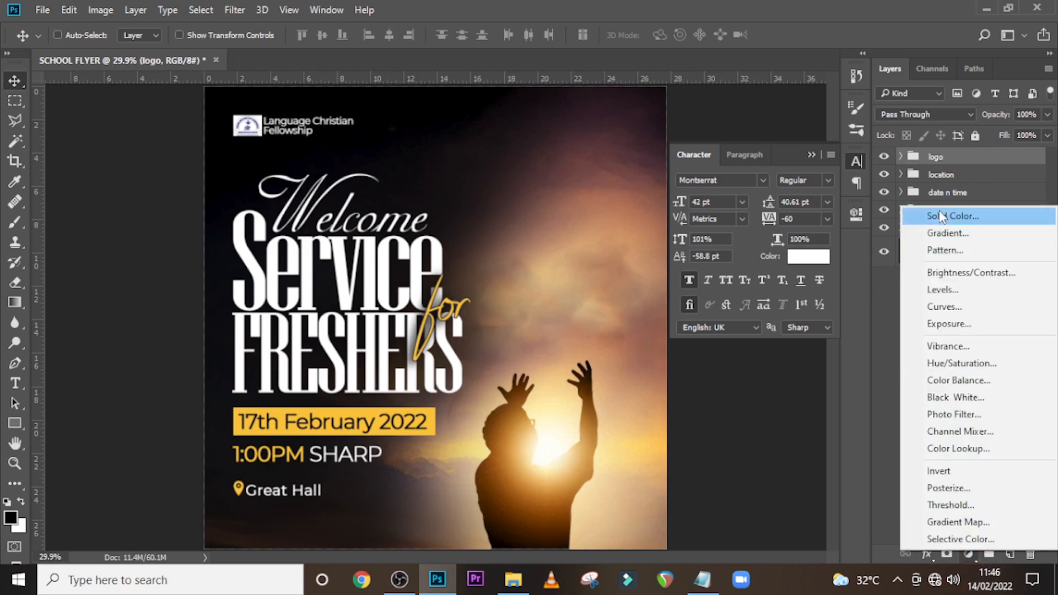
left_click(958, 522)
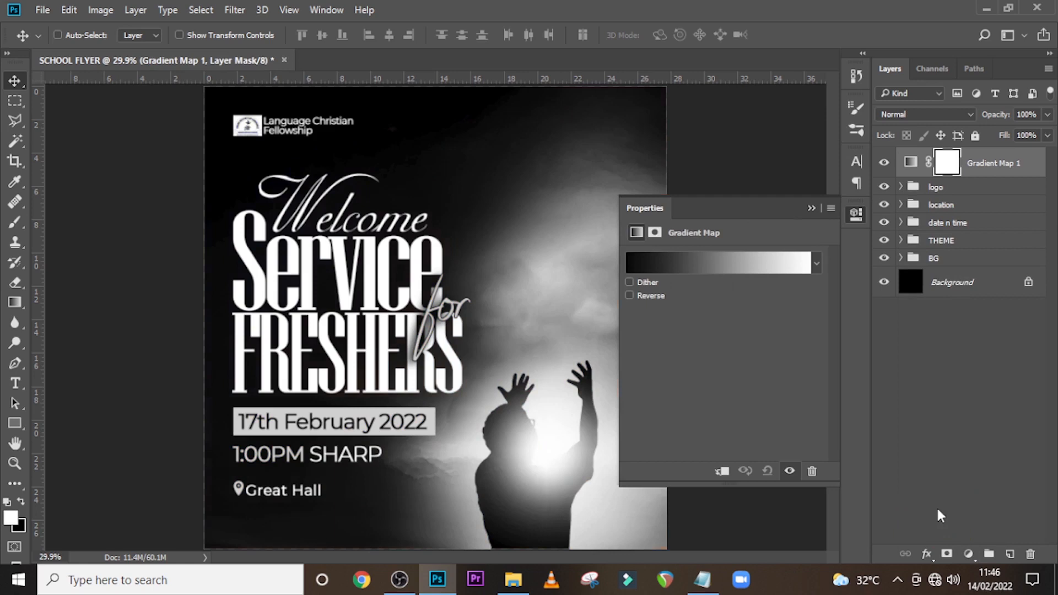
left_click(714, 256)
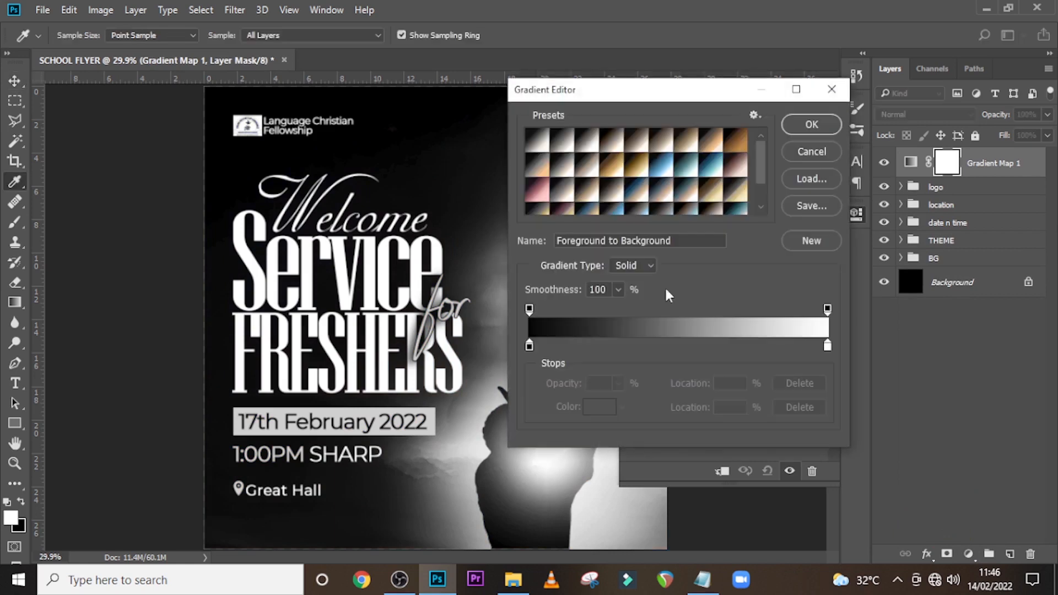
left_click(529, 346)
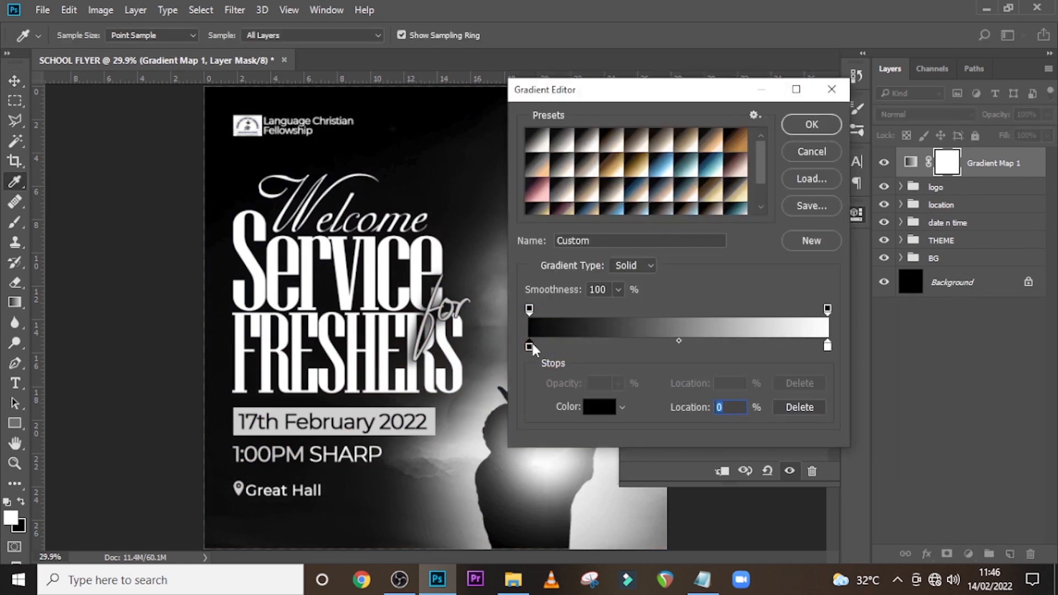
double_click(529, 346)
type("13")
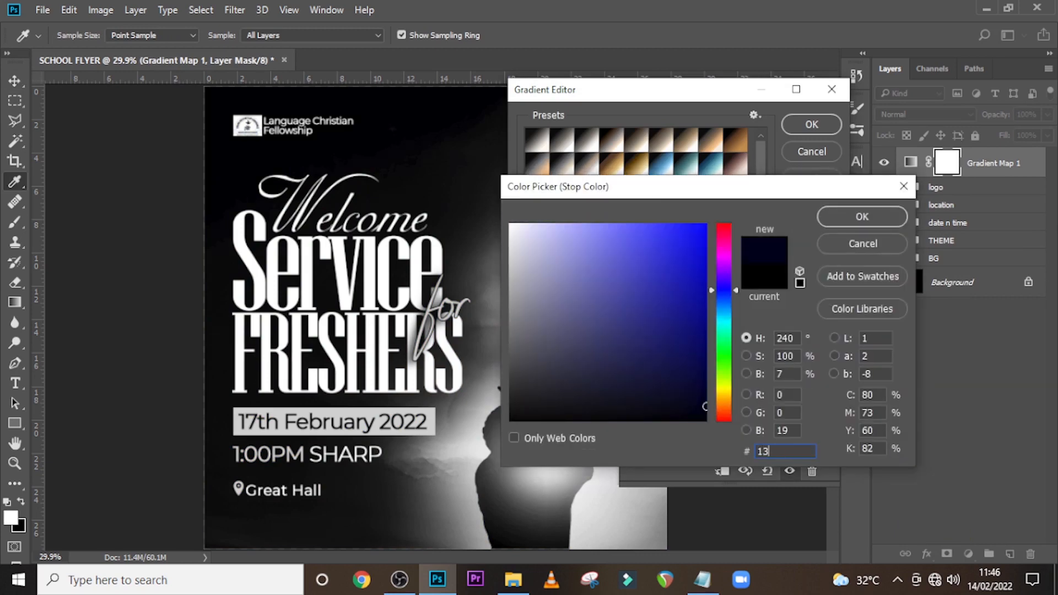
type("0")
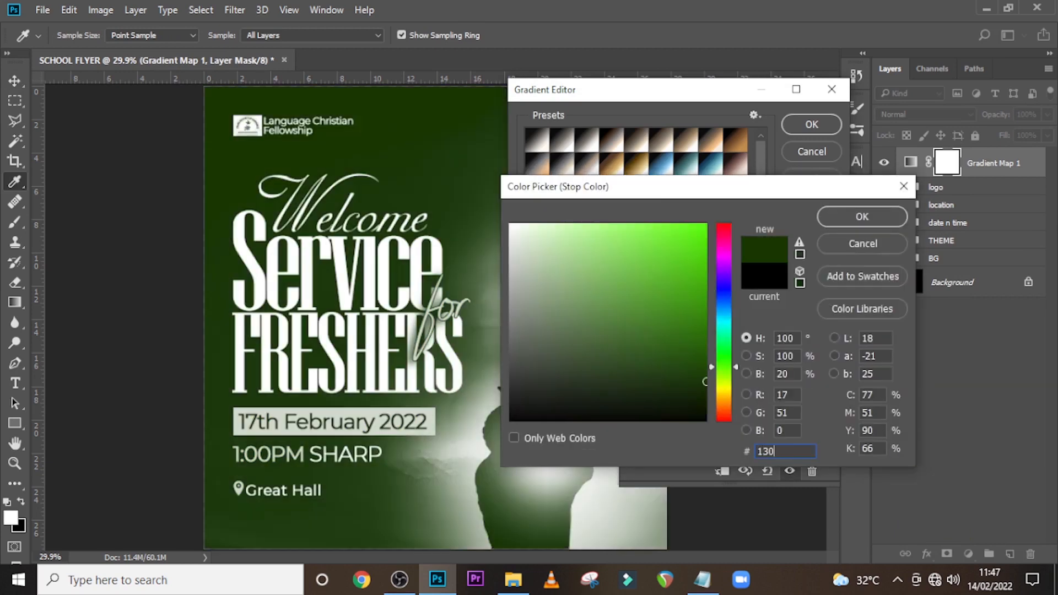
type("e18")
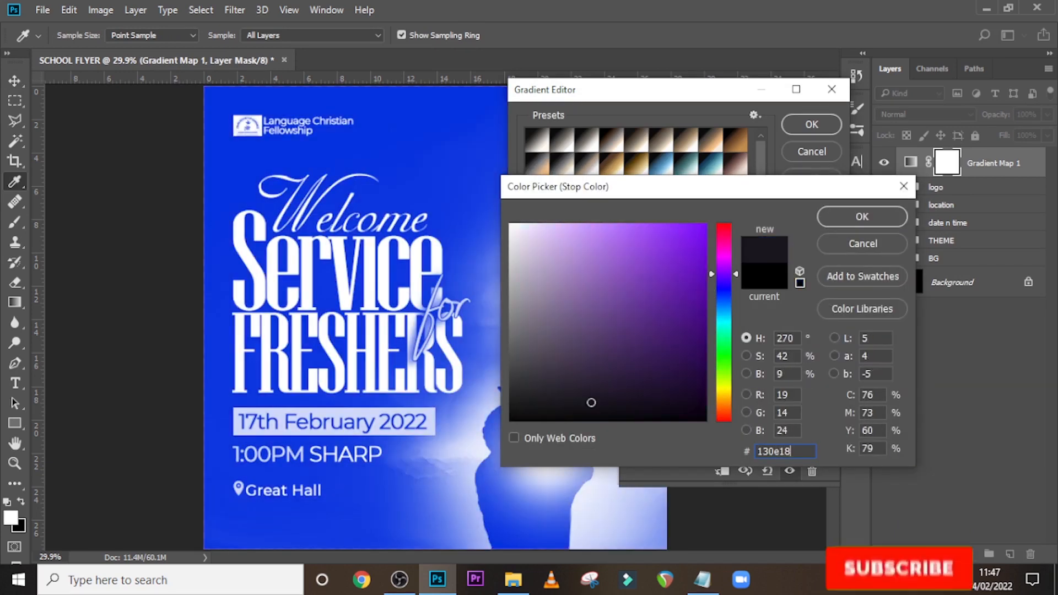
left_click(860, 217)
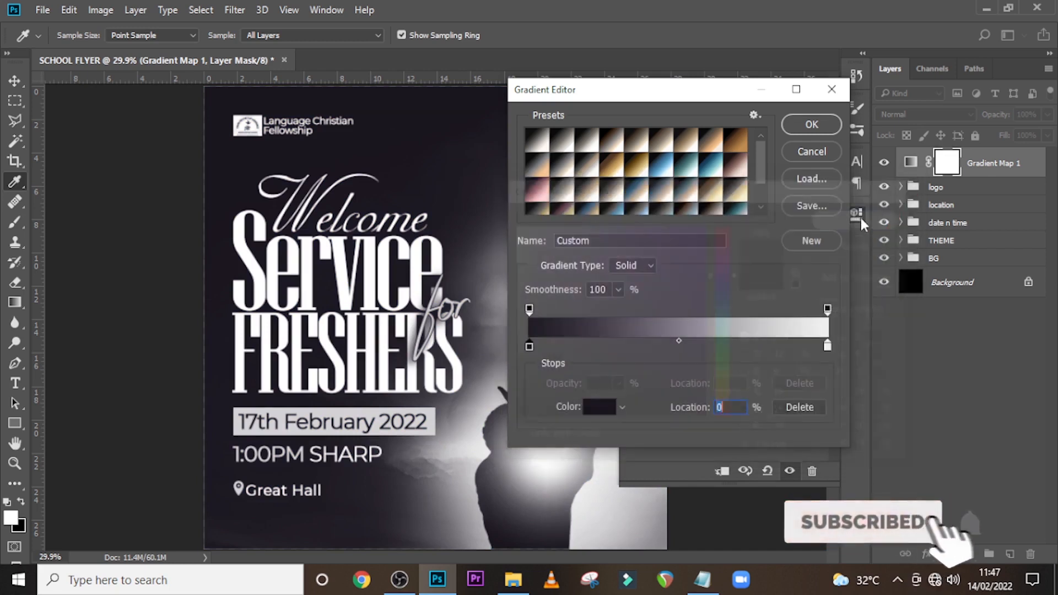
Add a color stop at 50% of the gradient map and set its color to a66c72.
left_click(680, 350)
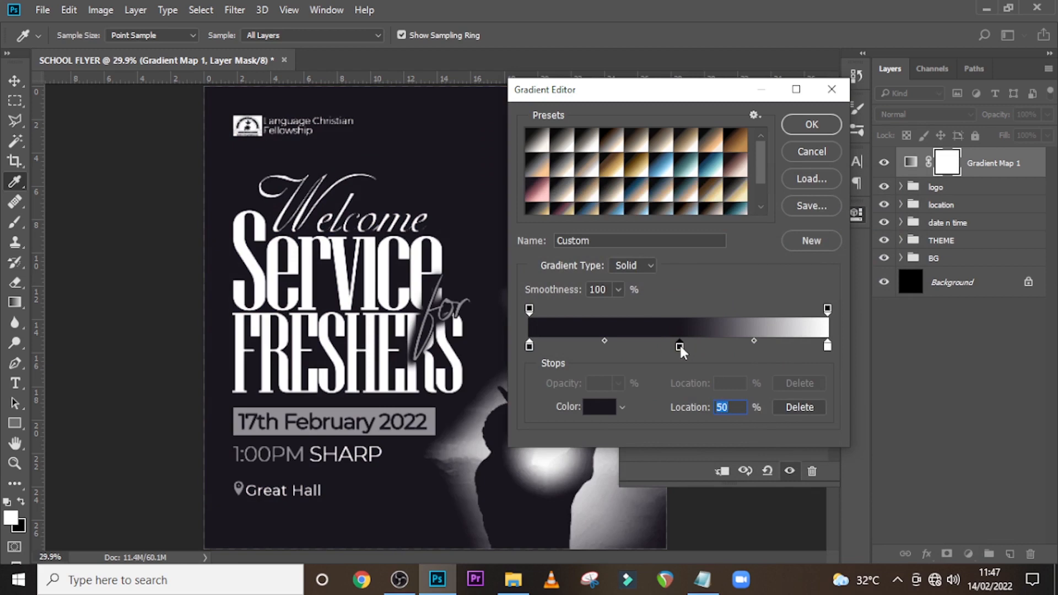
double_click(680, 346)
double_click(772, 453)
type("a66")
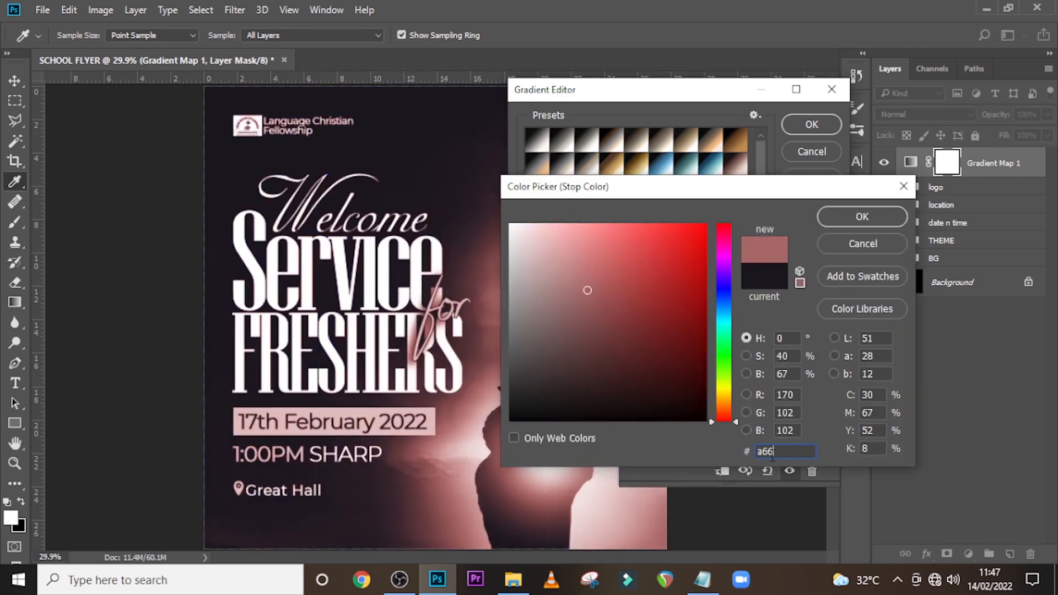
type("c72")
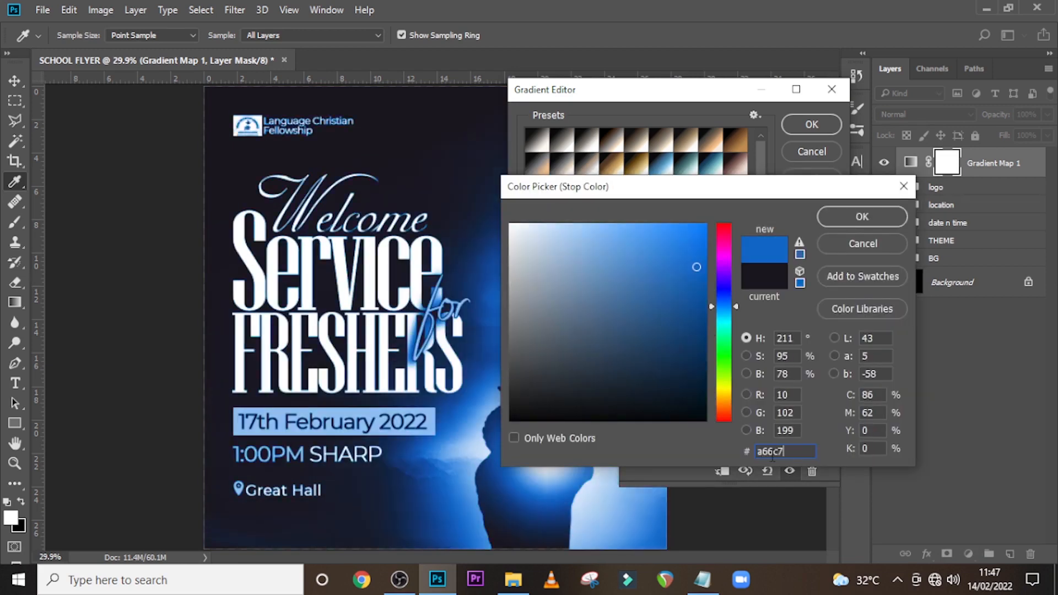
left_click(834, 218)
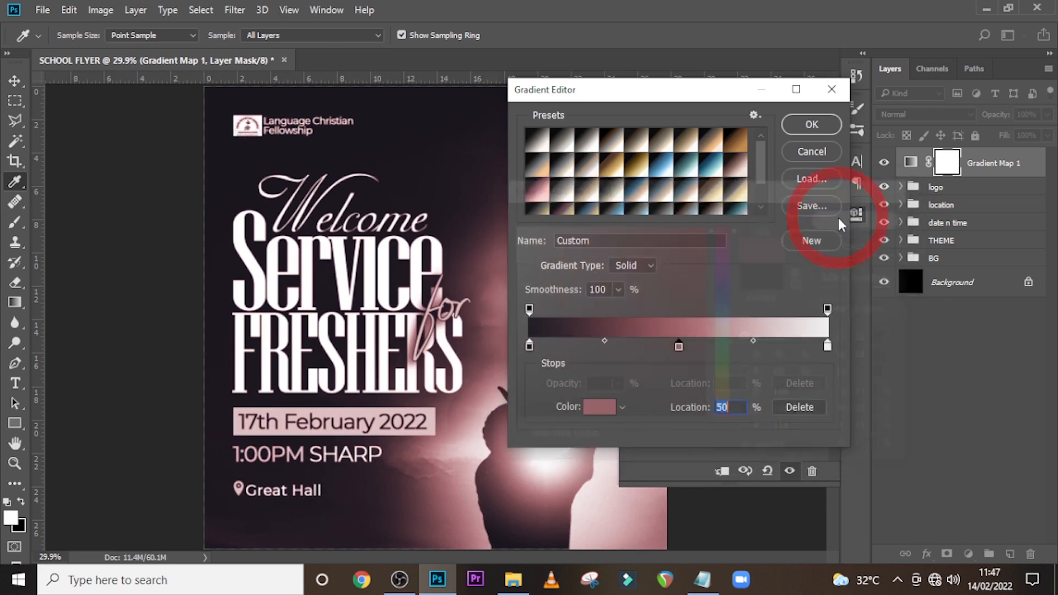
Add a color stop at 25% of the gradient map and set its color to 663844.
left_click(604, 346)
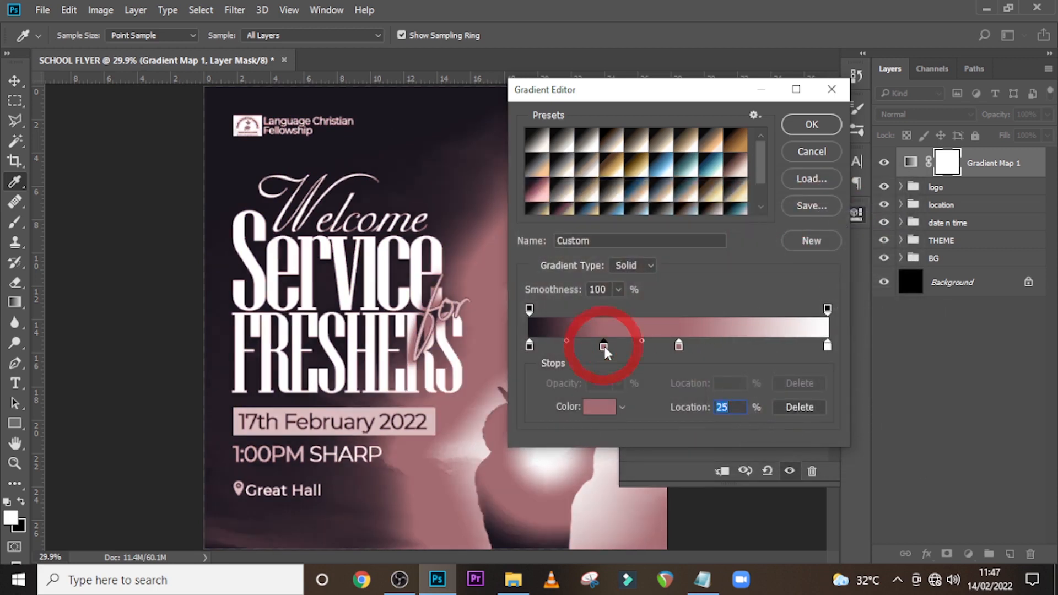
double_click(604, 346)
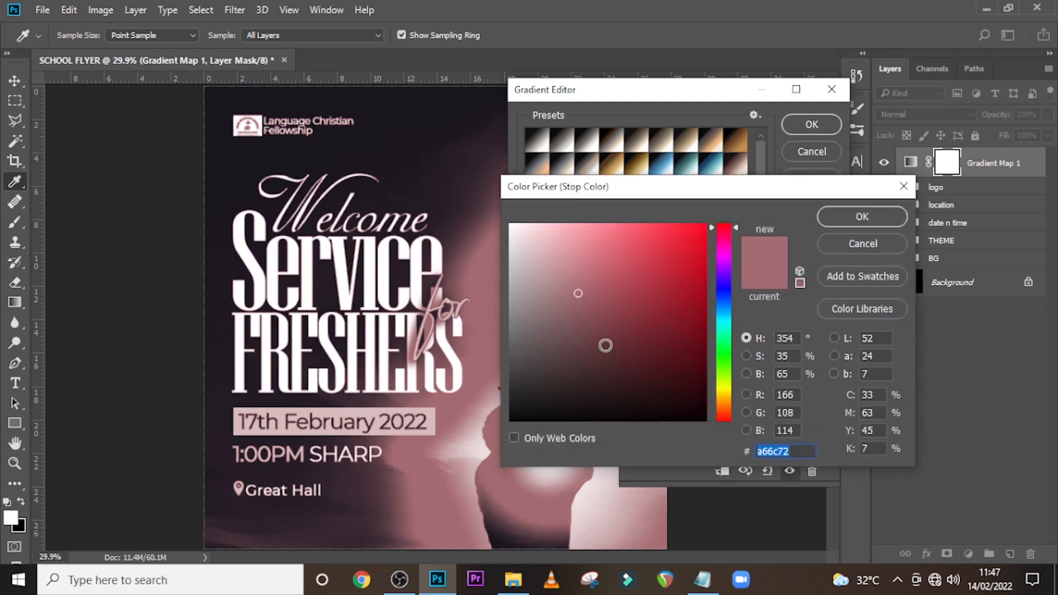
type("66")
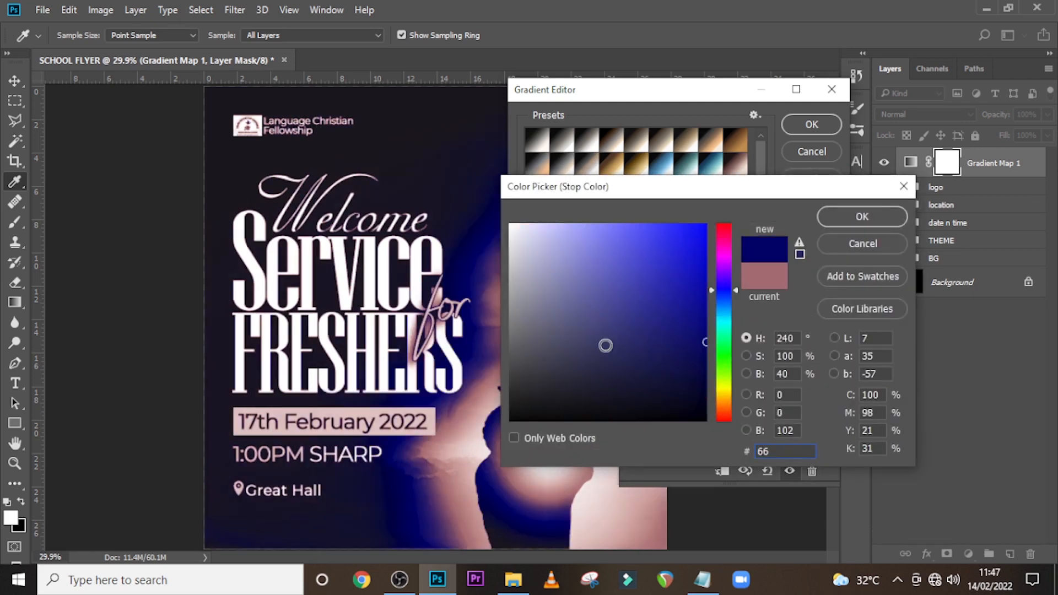
type("3844")
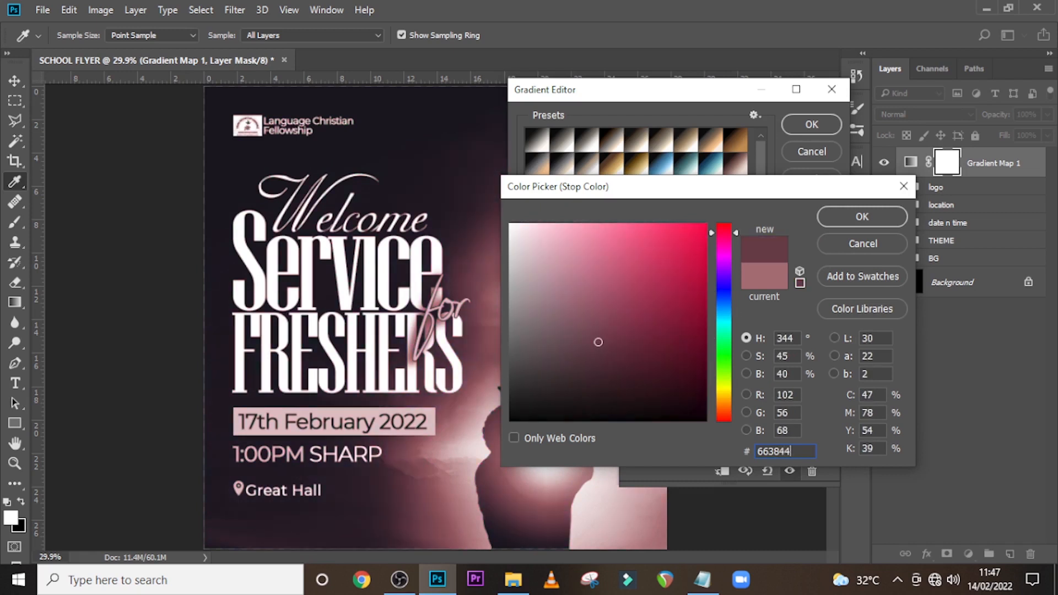
left_click(835, 217)
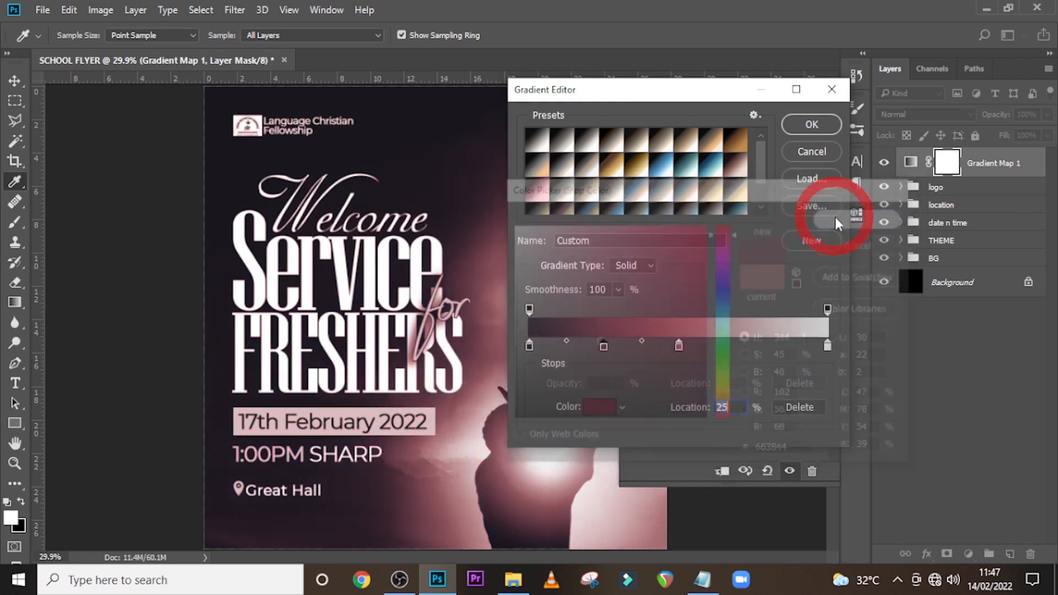
Set the color of the gradient map's white end stop at 100% to fdcdcd.
left_click(827, 348)
left_click(827, 347)
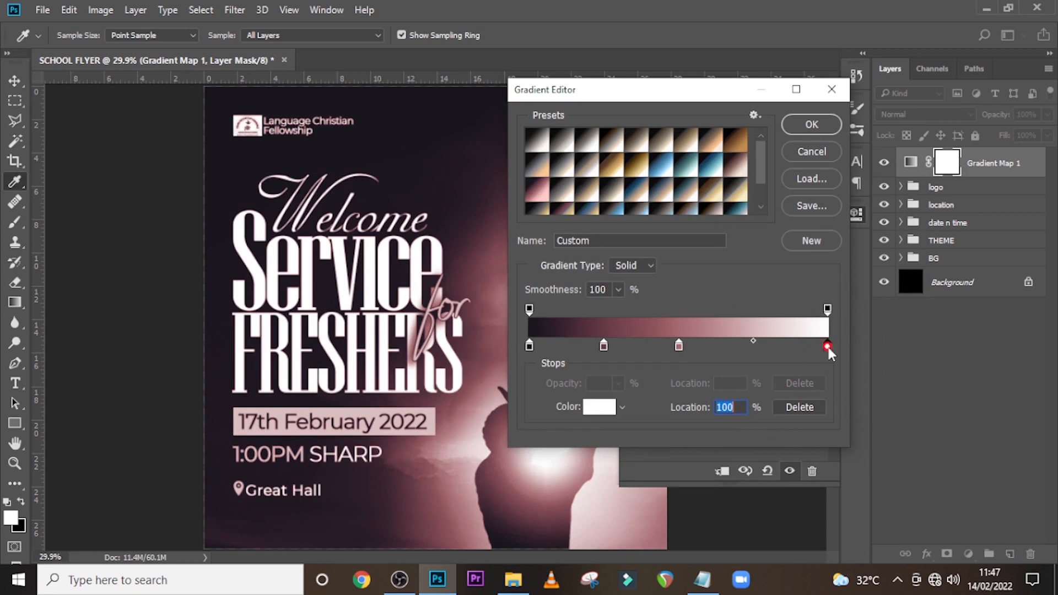
double_click(828, 347)
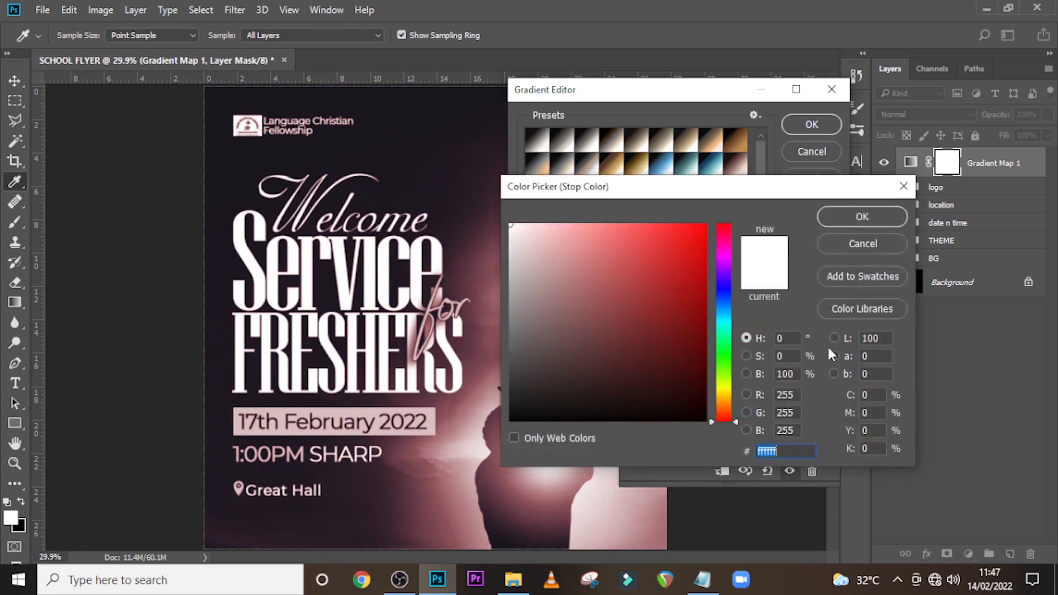
type("fd")
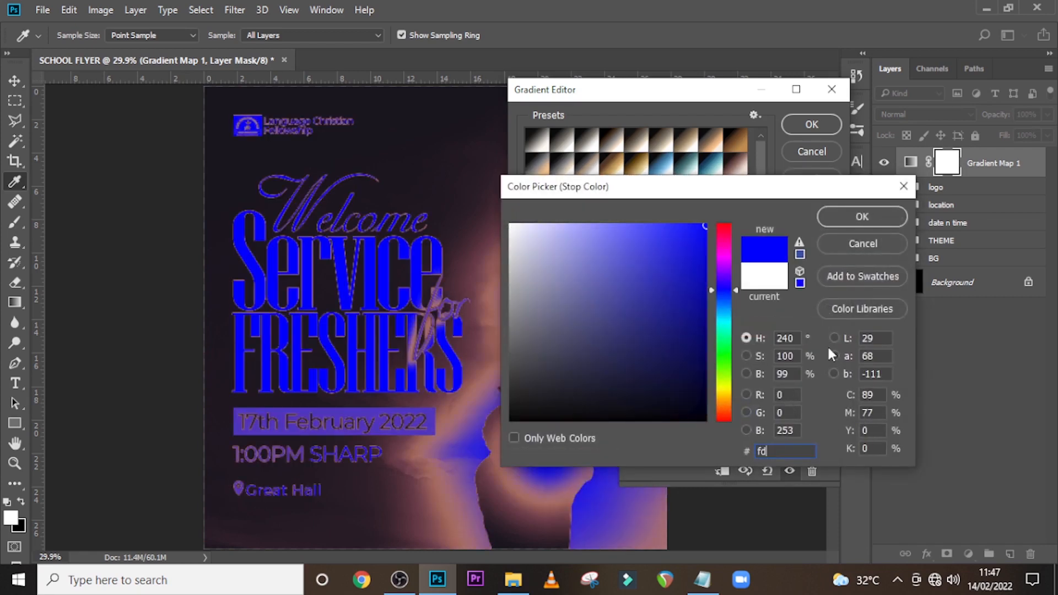
type("cd")
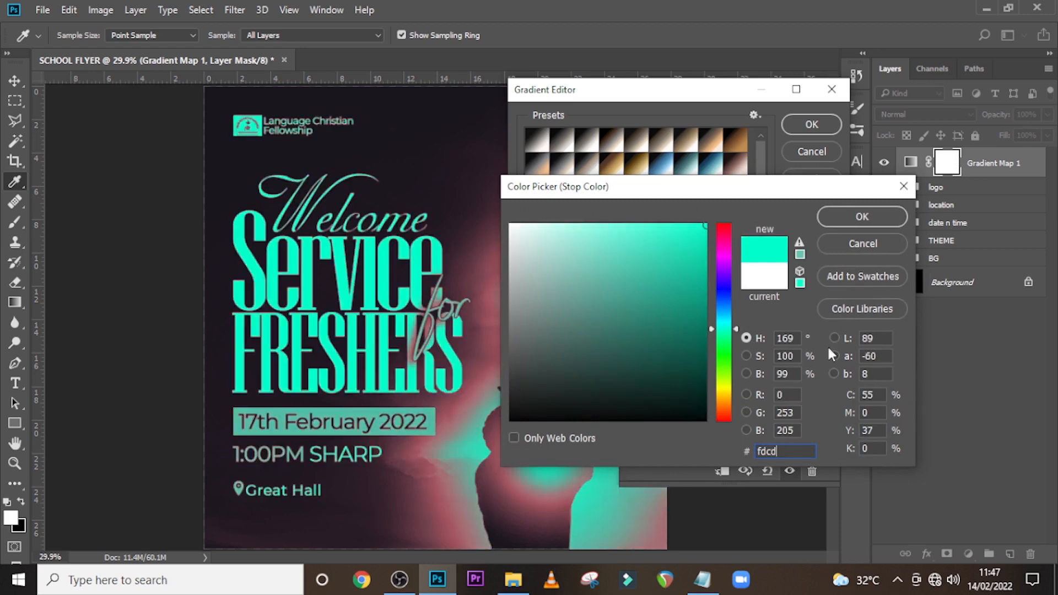
type("dd")
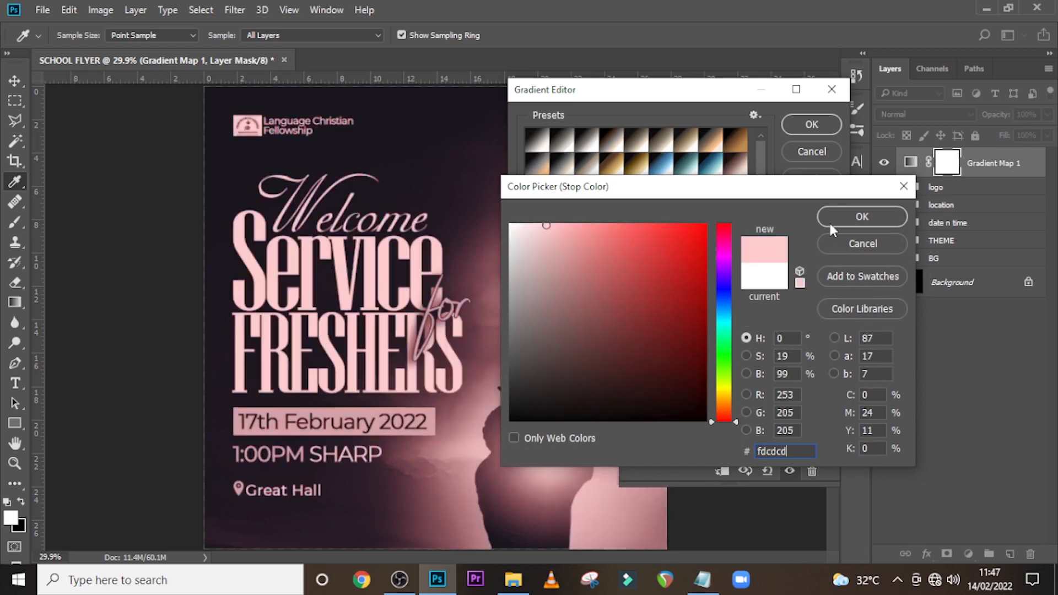
left_click(829, 219)
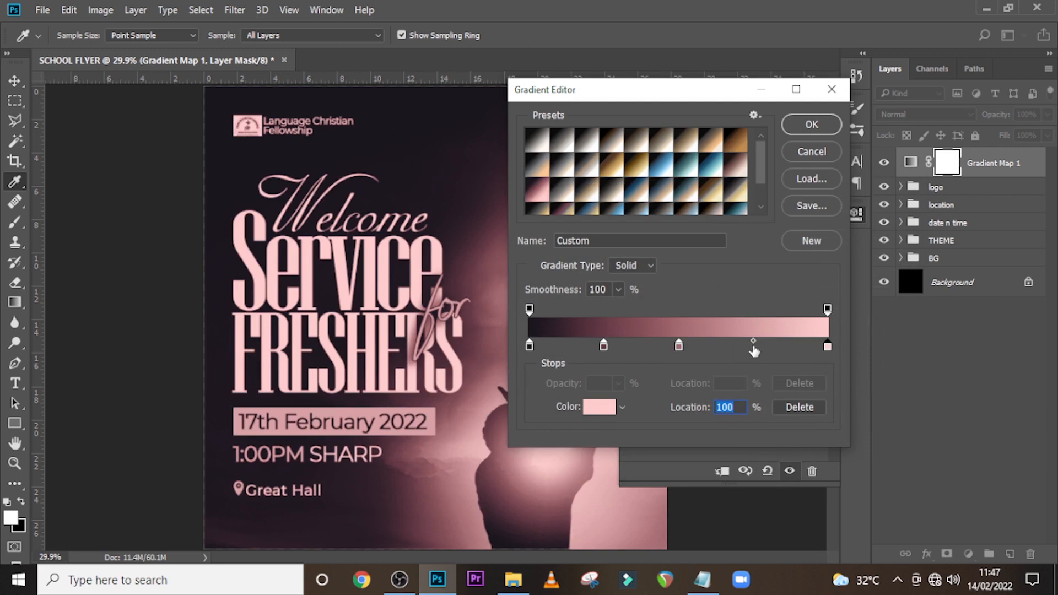
Add a color stop at 75% of the gradient map, set its color to e9b1b0, and accept the gradient.
left_click(753, 347)
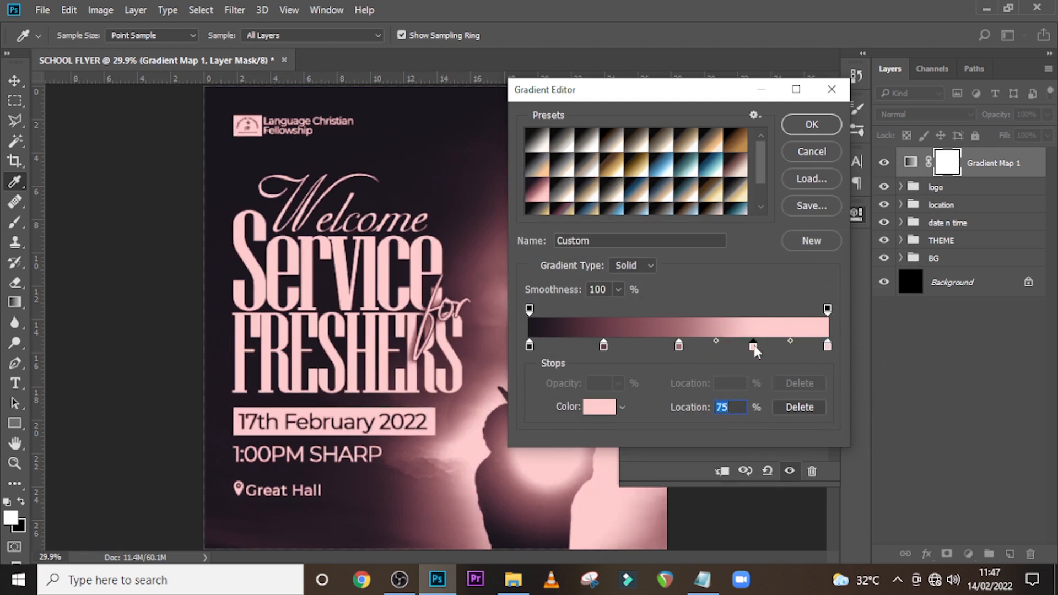
double_click(754, 346)
type("e9b")
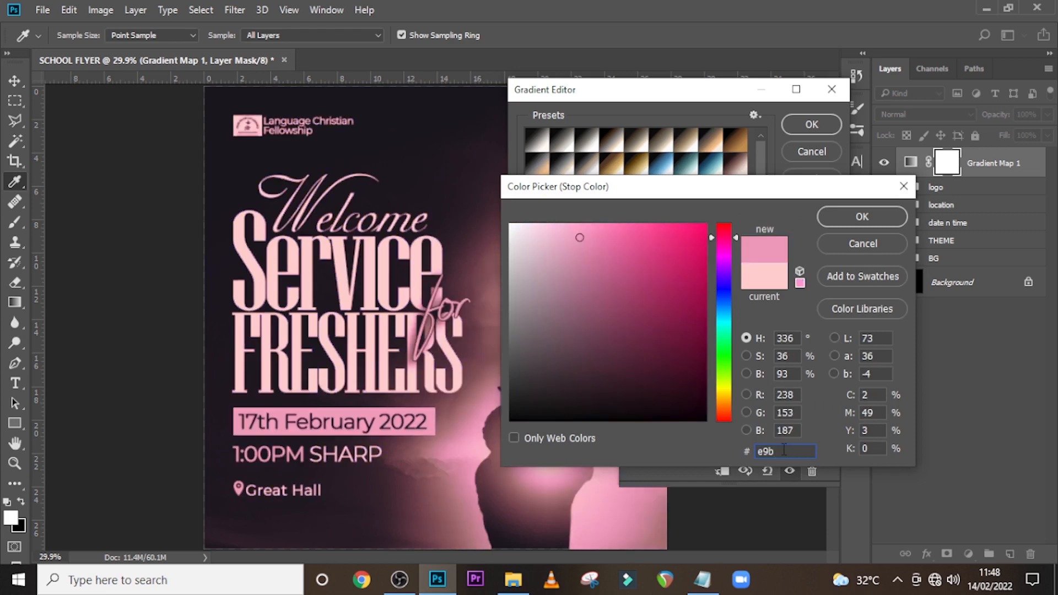
type("1b0")
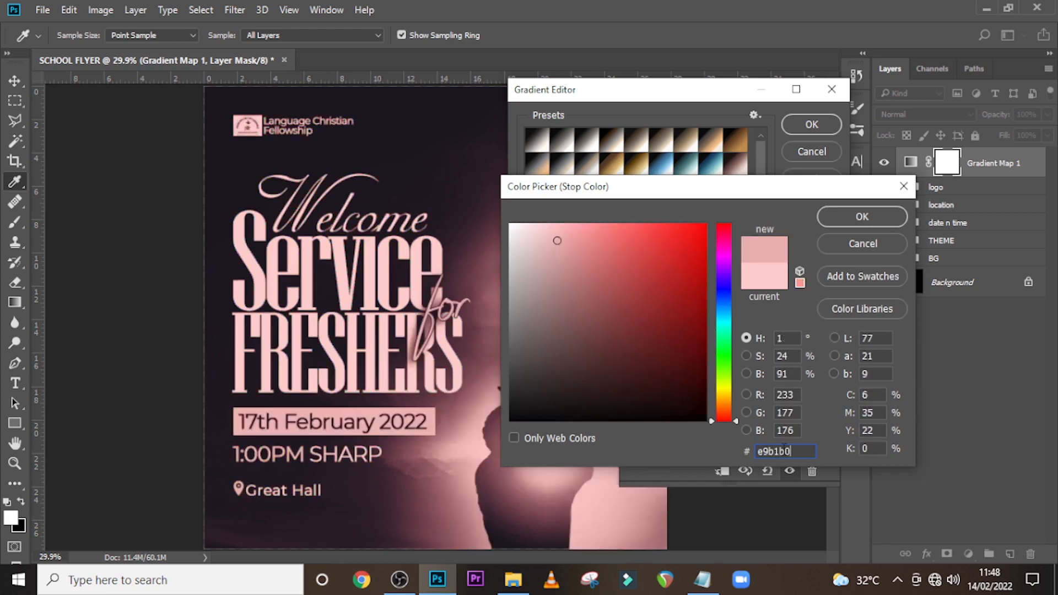
left_click(861, 217)
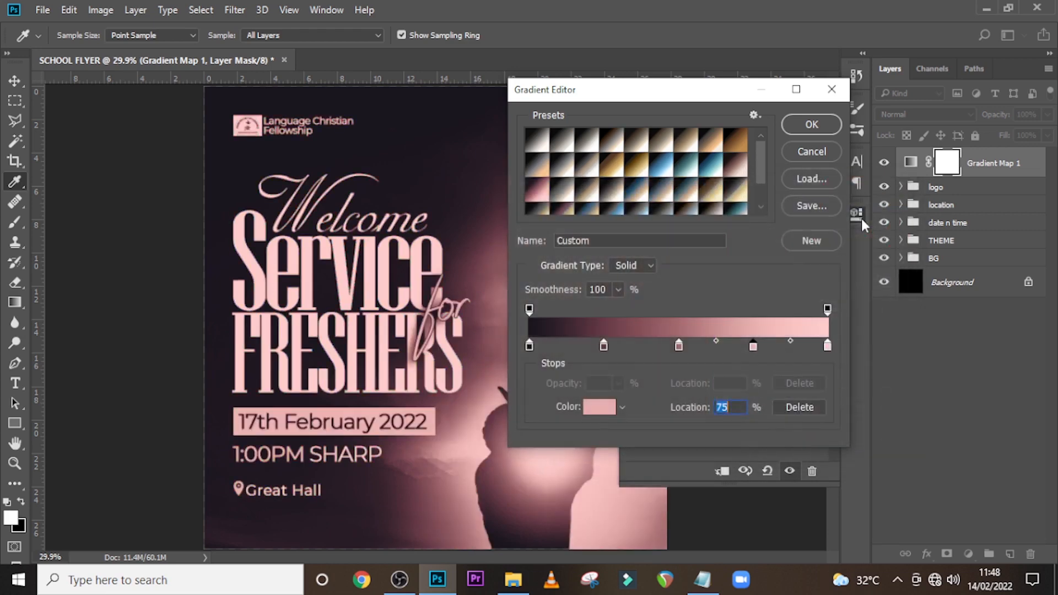
left_click(801, 123)
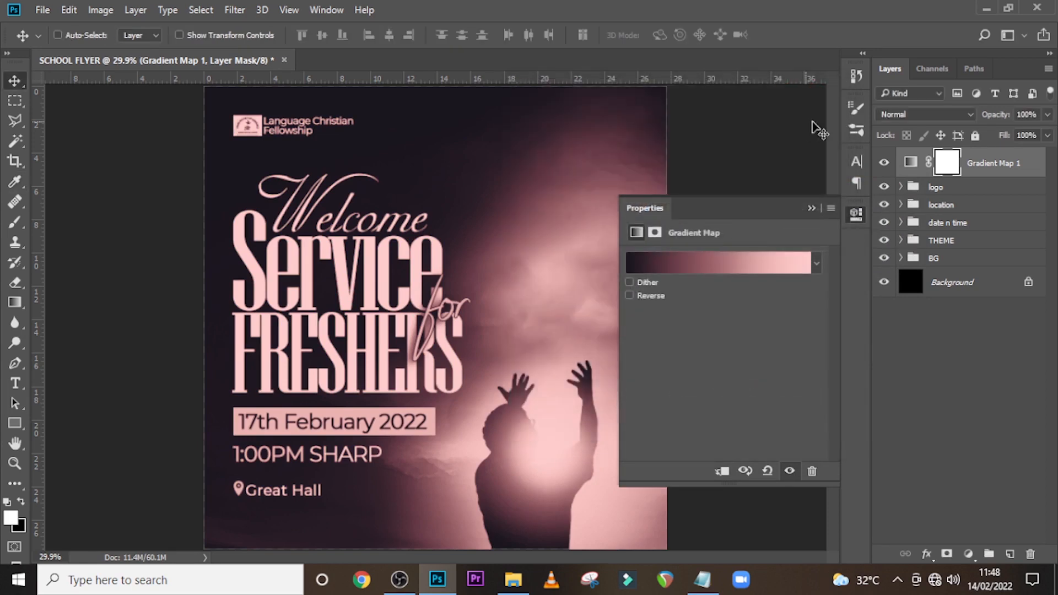
Set the Gradient Map layer's blend mode to Soft Light and its opacity to 60%.
left_click(891, 114)
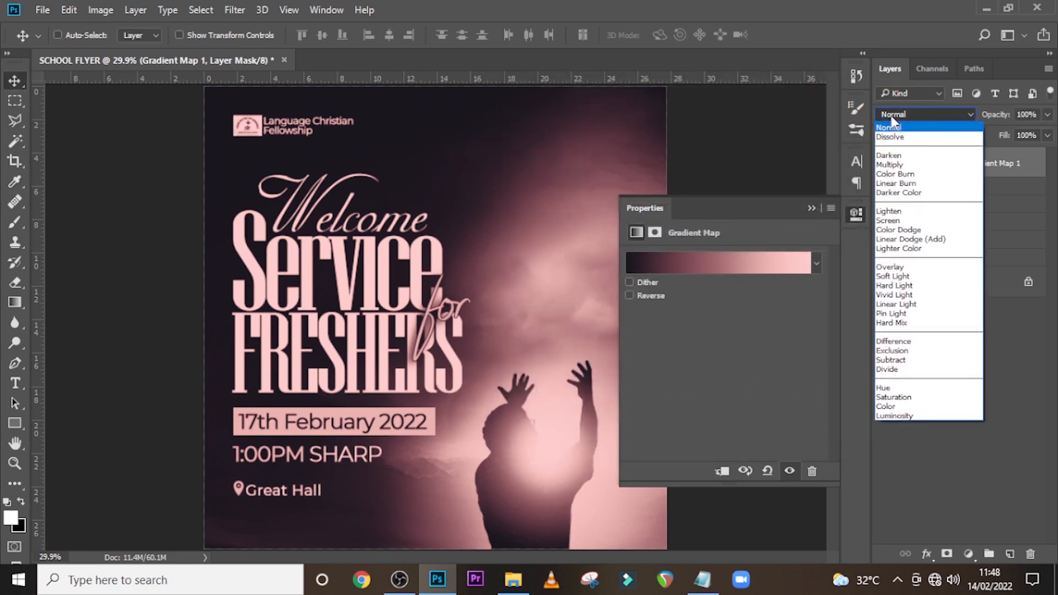
left_click(893, 276)
left_click(811, 207)
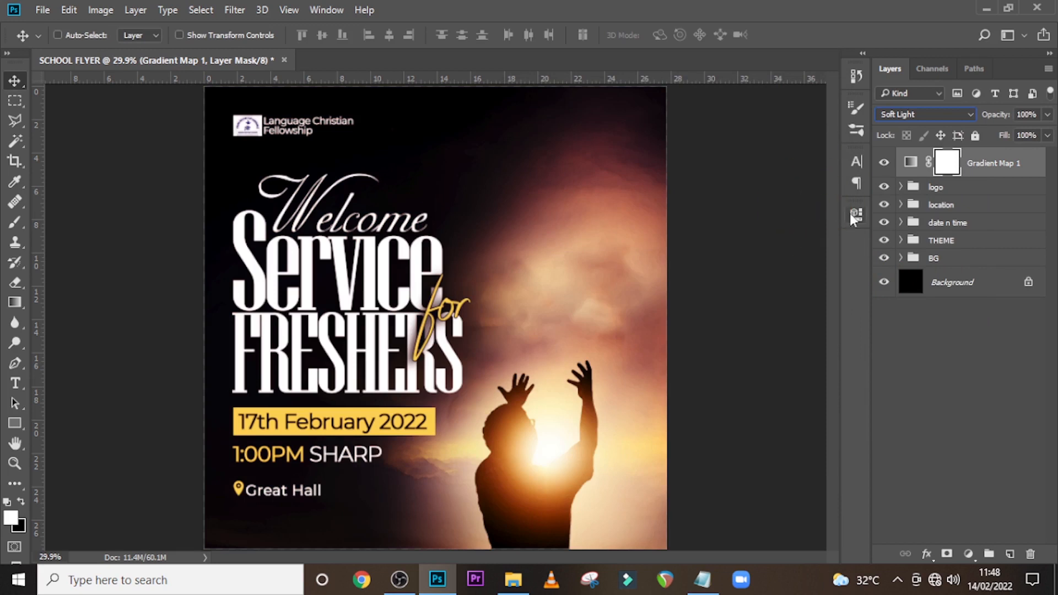
left_click(1046, 114)
left_click_drag(1045, 134, 1014, 133)
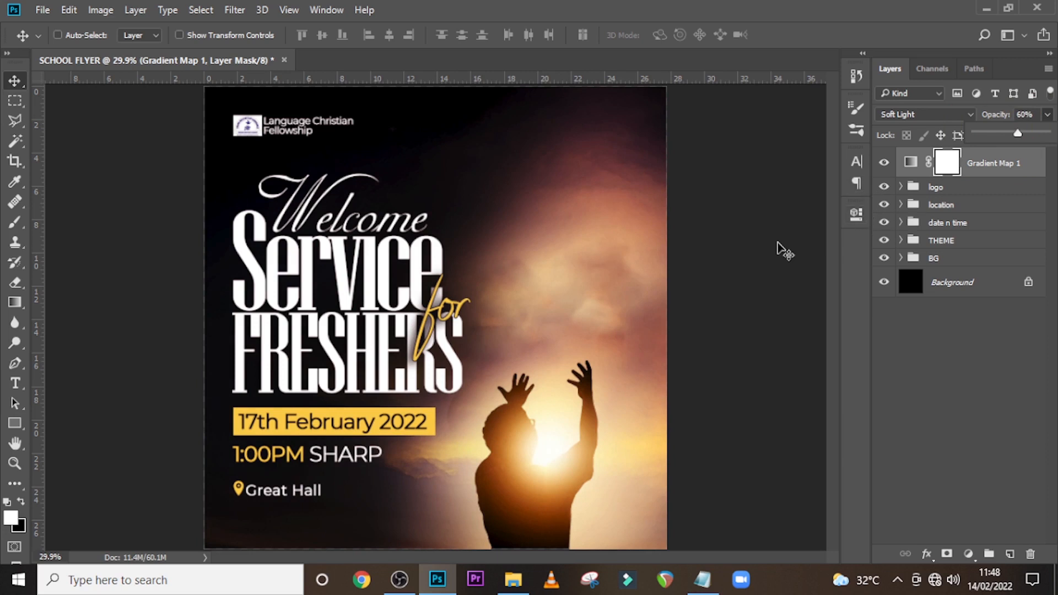
Shift the location group straight down to widen the gap below the time text.
left_click(943, 205)
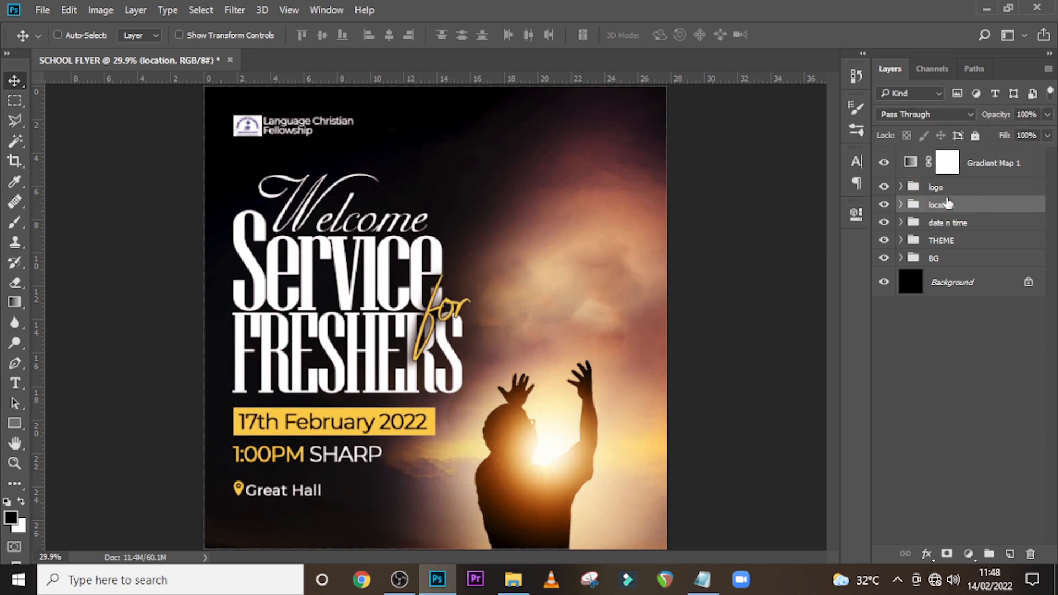
key("shift+Down")
key("shift+Down")
key("shift+Down")
key("shift+Down")
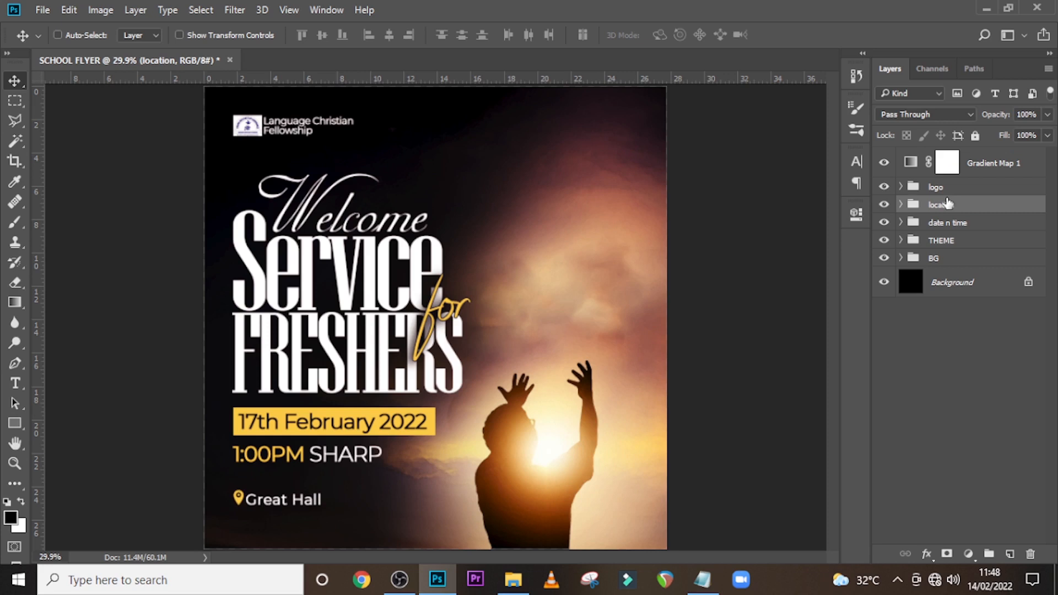
Shift the date n time group slightly down, away from the FRESHERS title.
left_click(947, 223)
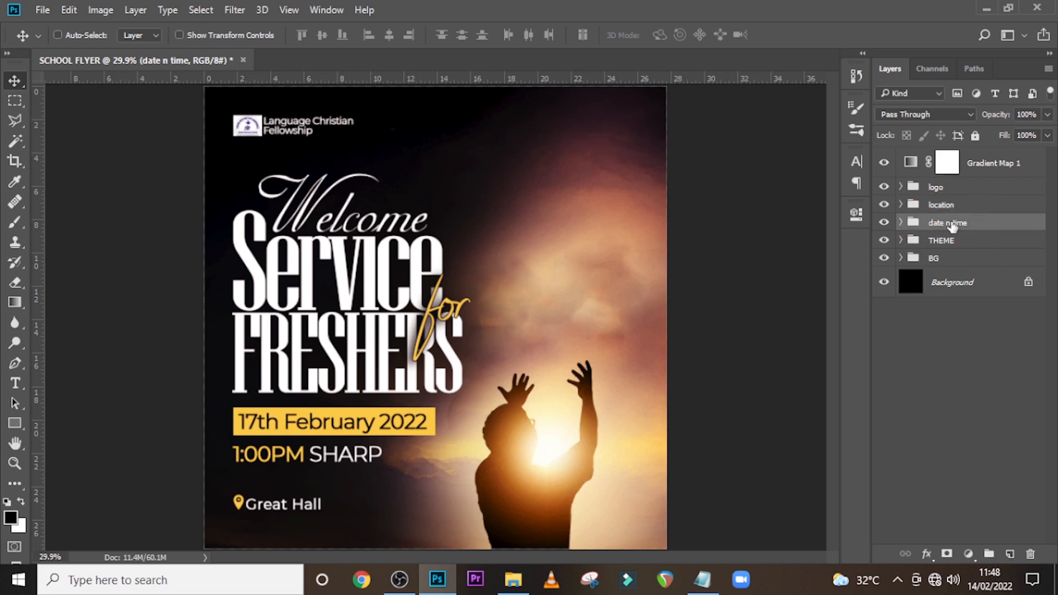
key("shift+Down")
key("shift+Down")
key("shift+Down")
key("shift+Down")
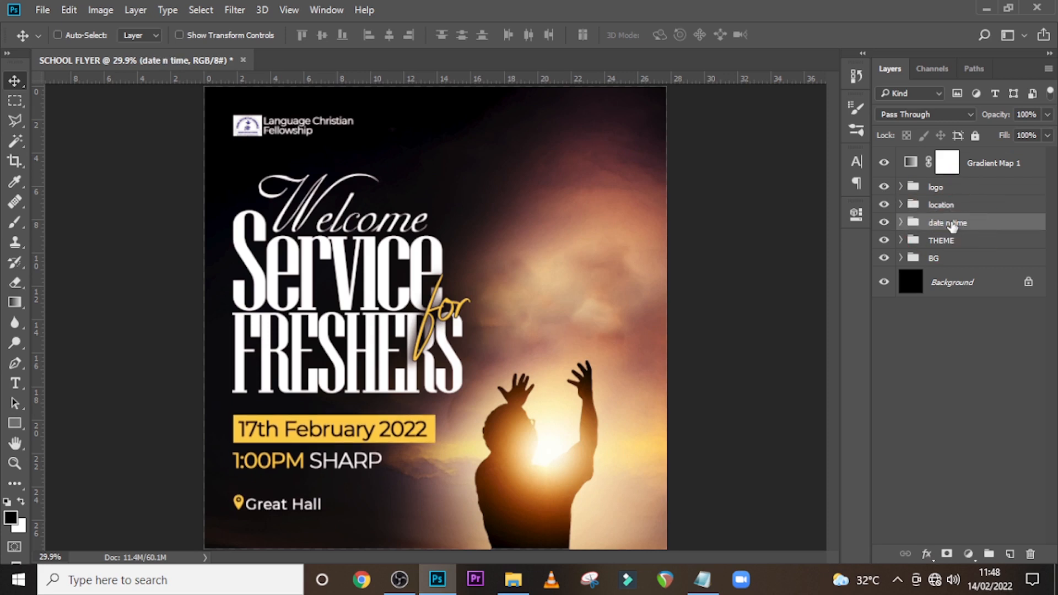